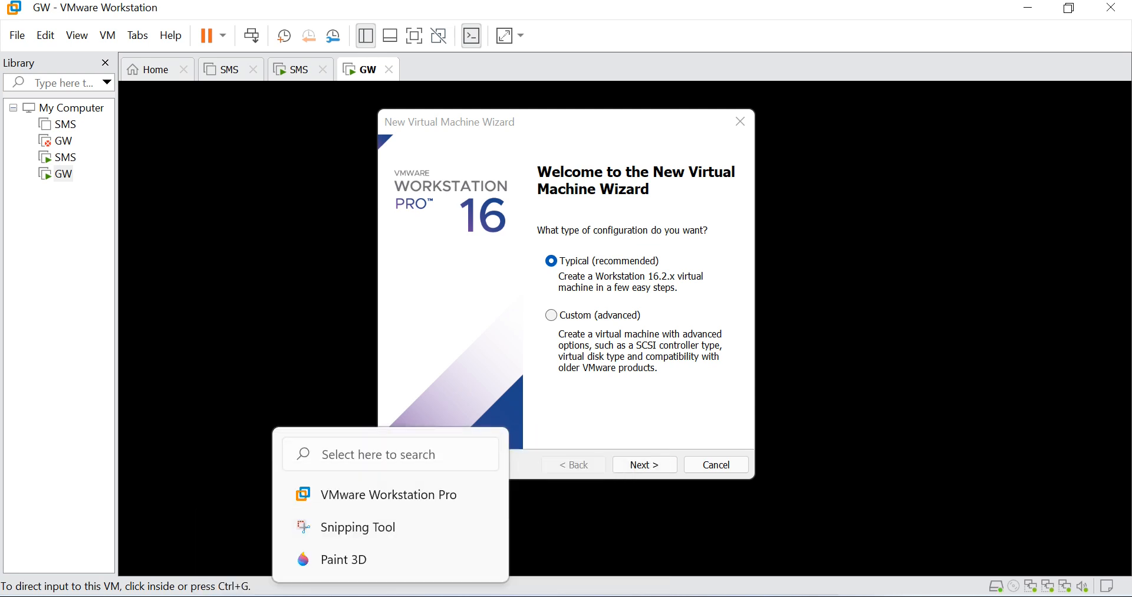
left_click(390, 595)
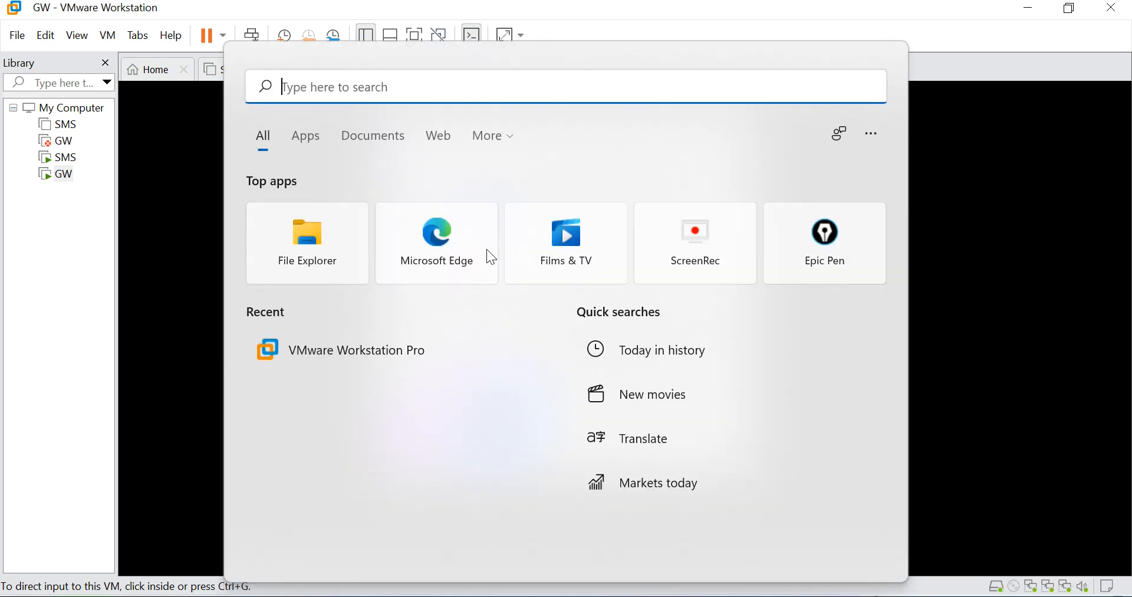
left_click(823, 238)
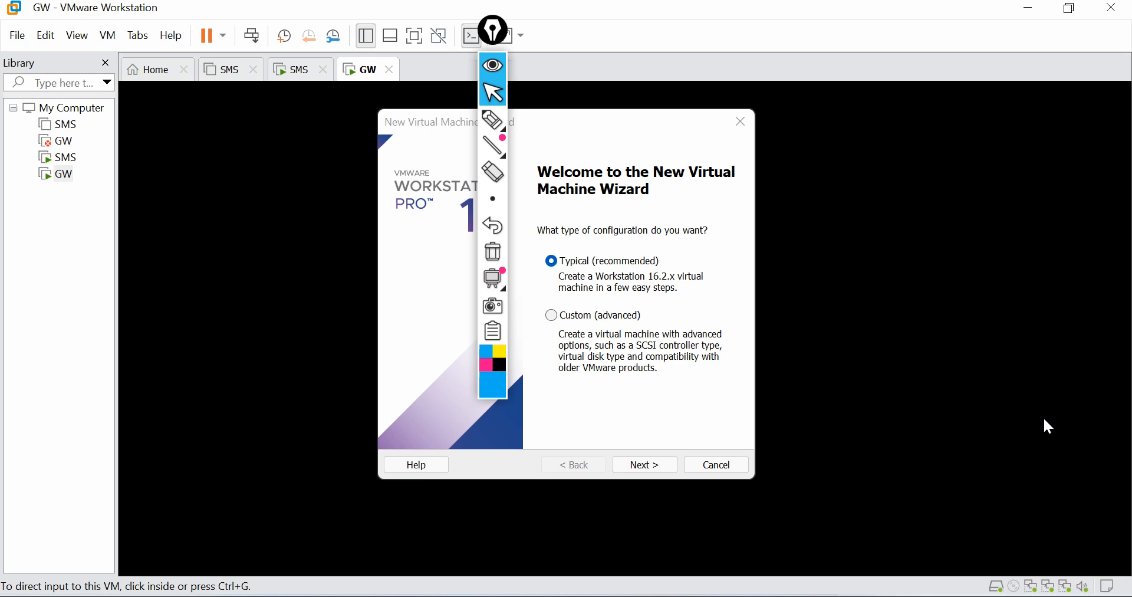
left_click(493, 67)
left_click_drag(495, 34, 1128, 96)
left_click(1124, 125)
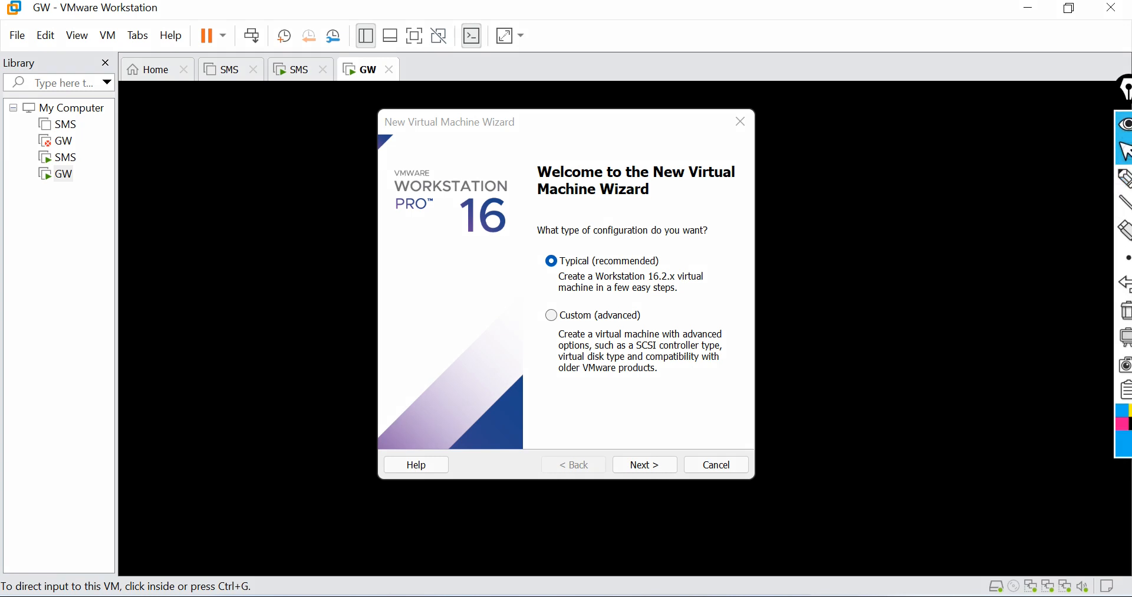
Step: Start a typical setup and choose the Check_Point_R80.30_T200_Security_Gateway disc image from Downloads as the installer
left_click(652, 461)
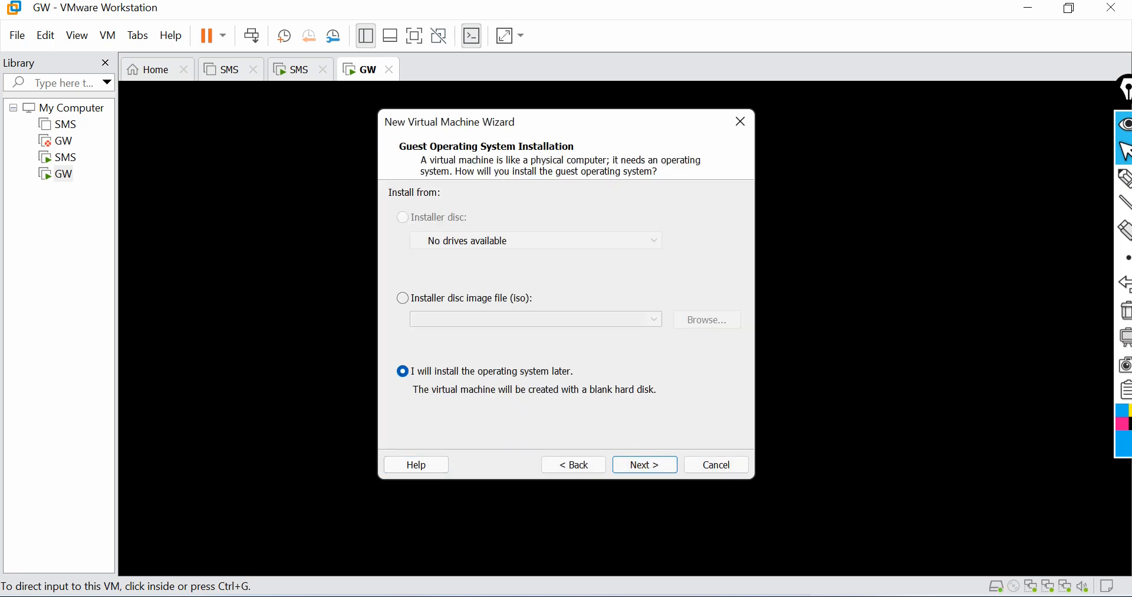
left_click(403, 298)
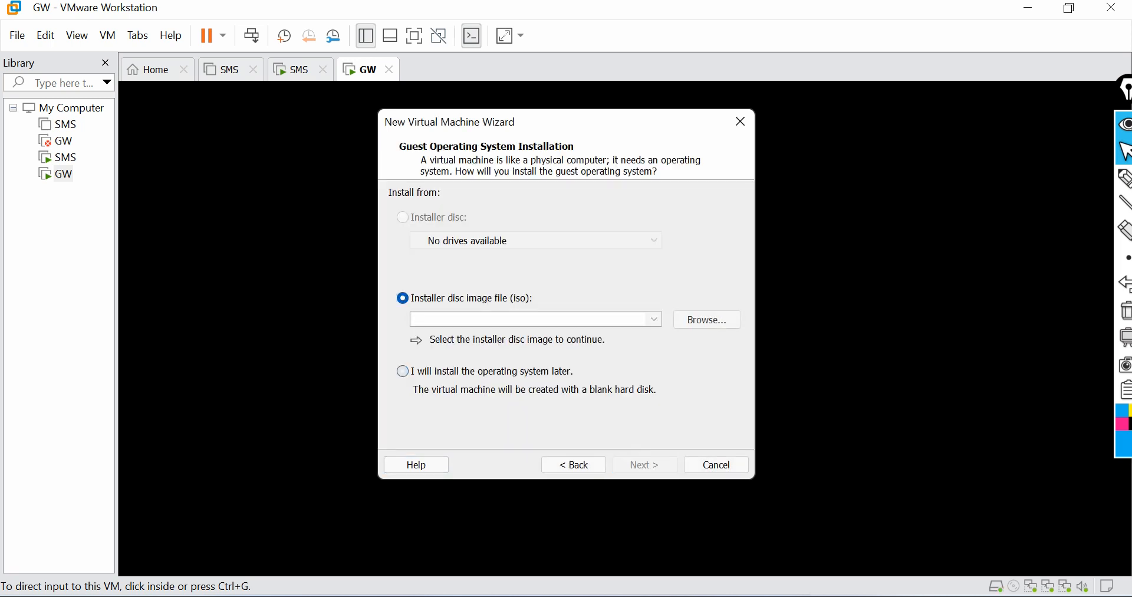
left_click(708, 319)
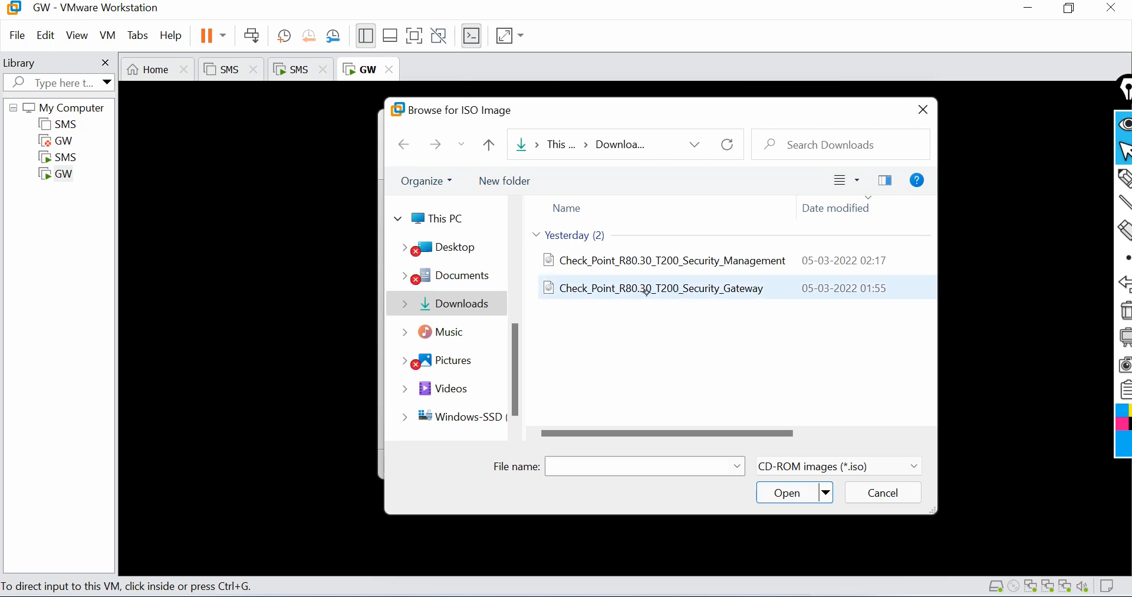
left_click(694, 288)
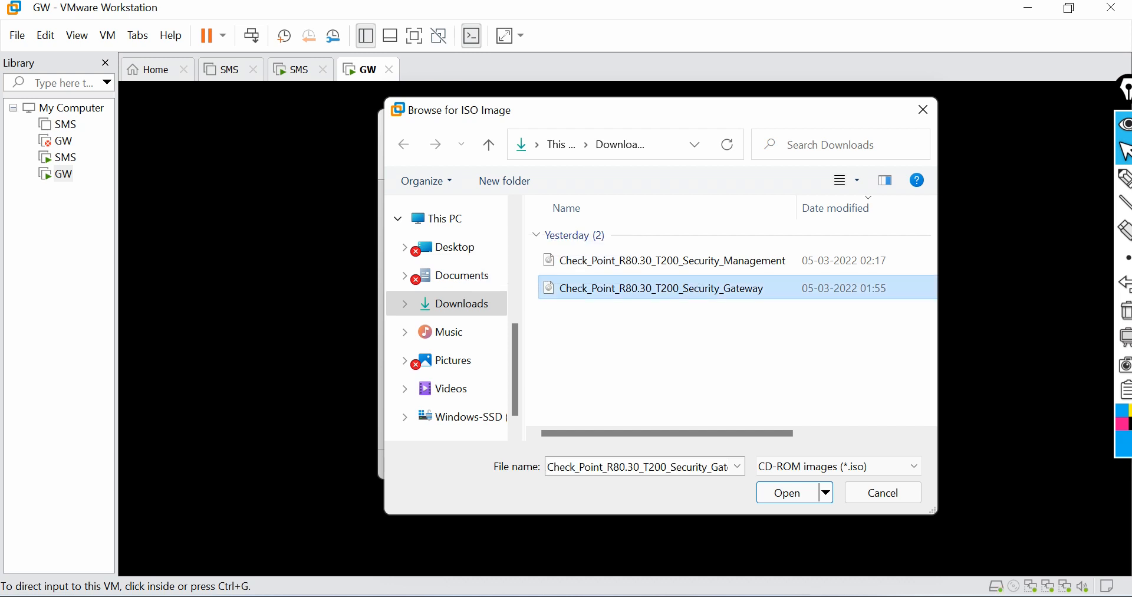
left_click(787, 492)
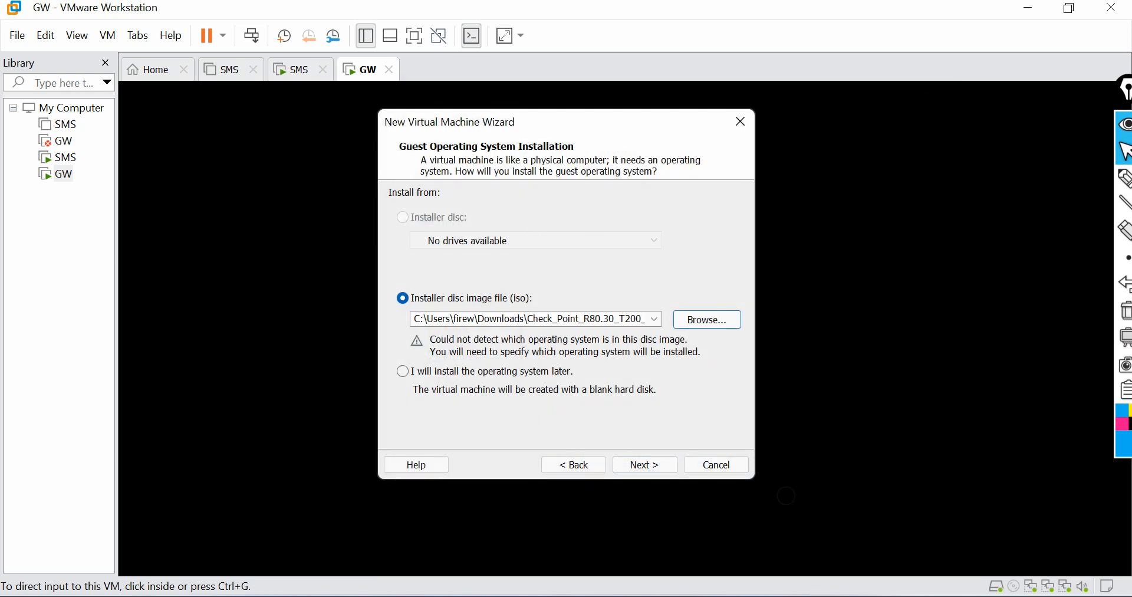
left_click(641, 462)
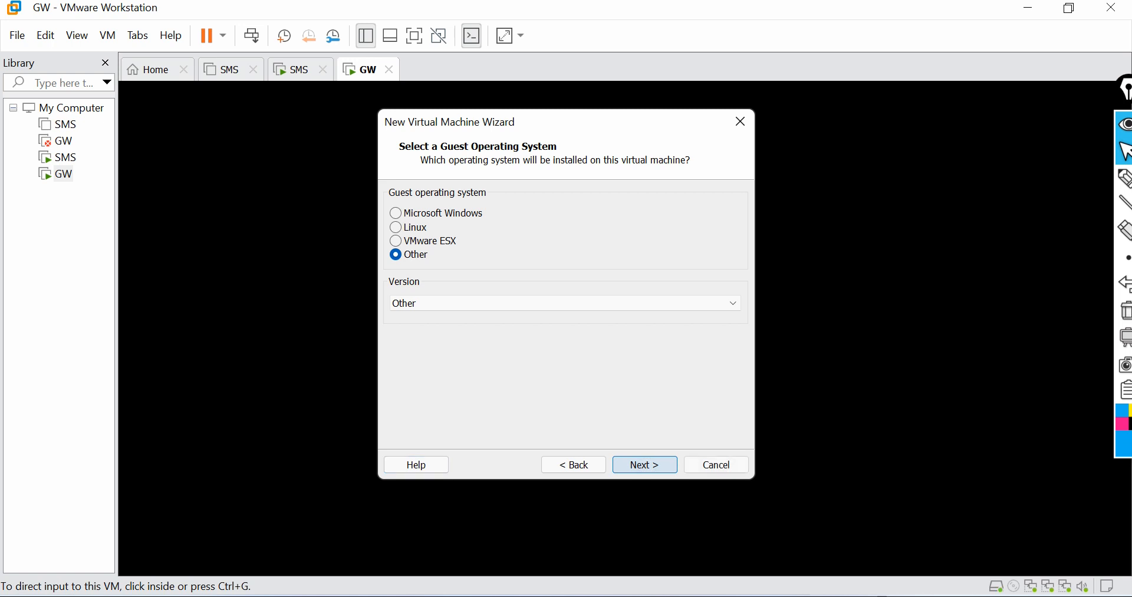
Step: Keep Other as the guest operating system and machine name, and set the maximum disk size to 40 GB
left_click(645, 464)
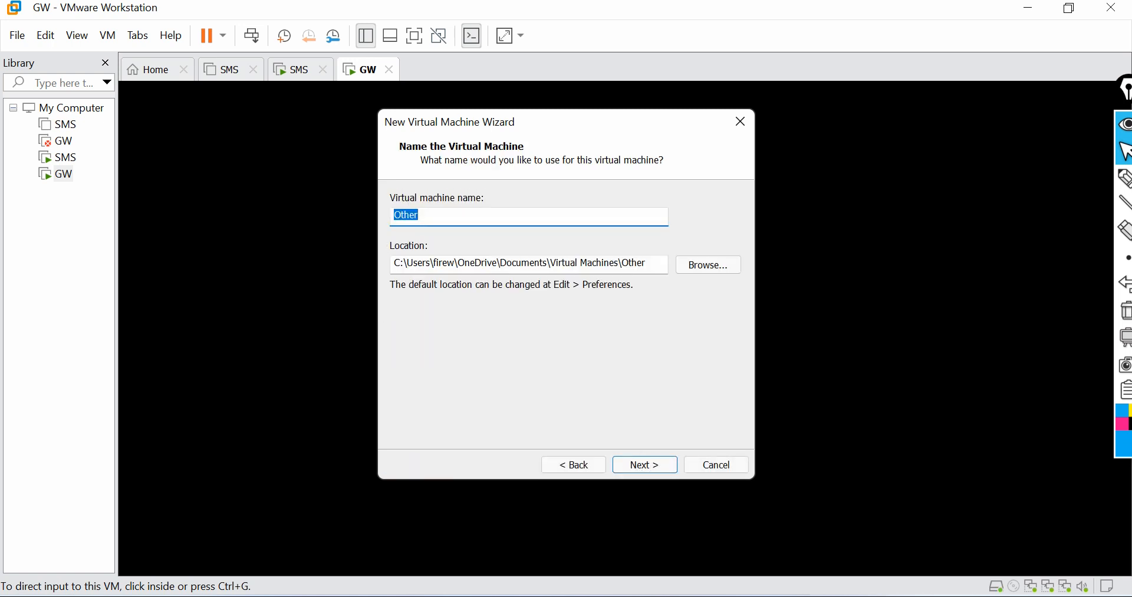
left_click(649, 464)
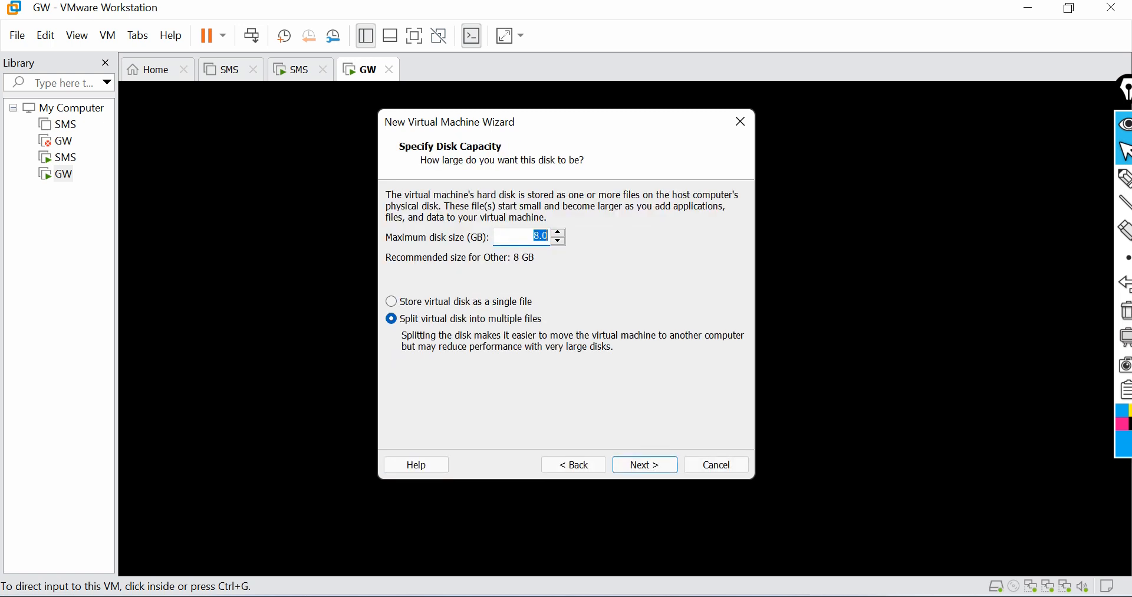
left_click(540, 236)
key("Delete")
type("30")
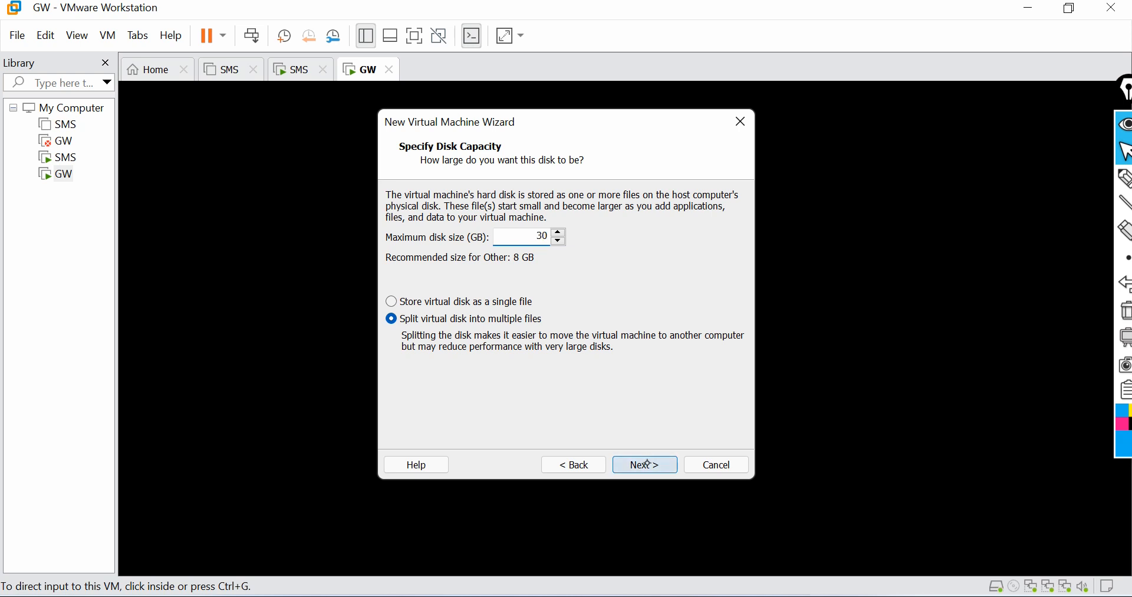
type("0")
left_click(647, 463)
Step: Open hardware customization and set the virtual machine memory to 3568 MB
left_click(500, 365)
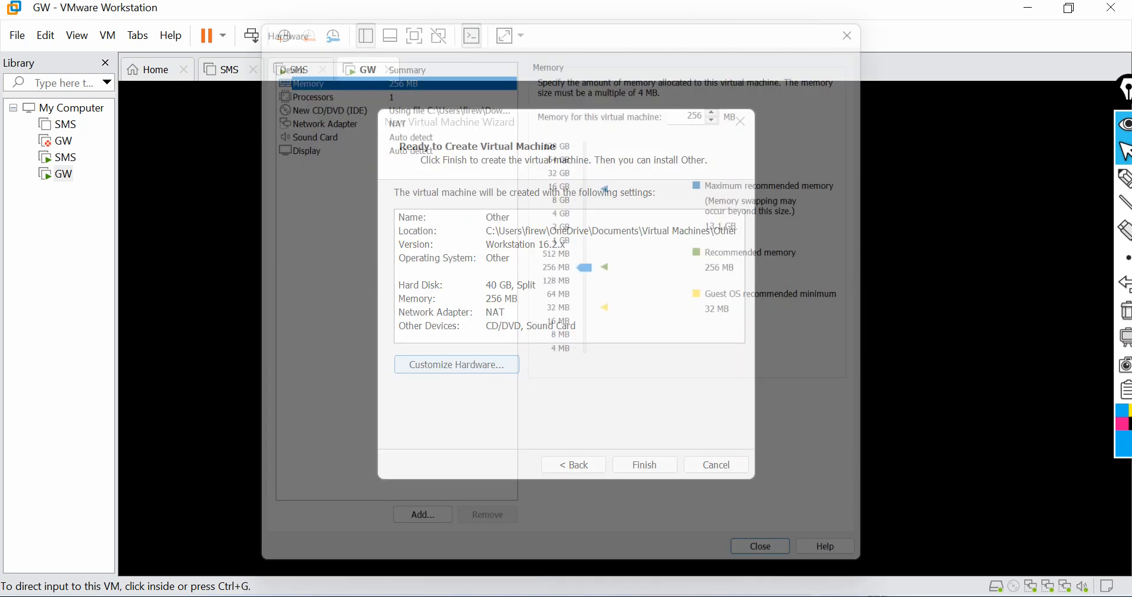
left_click(349, 81)
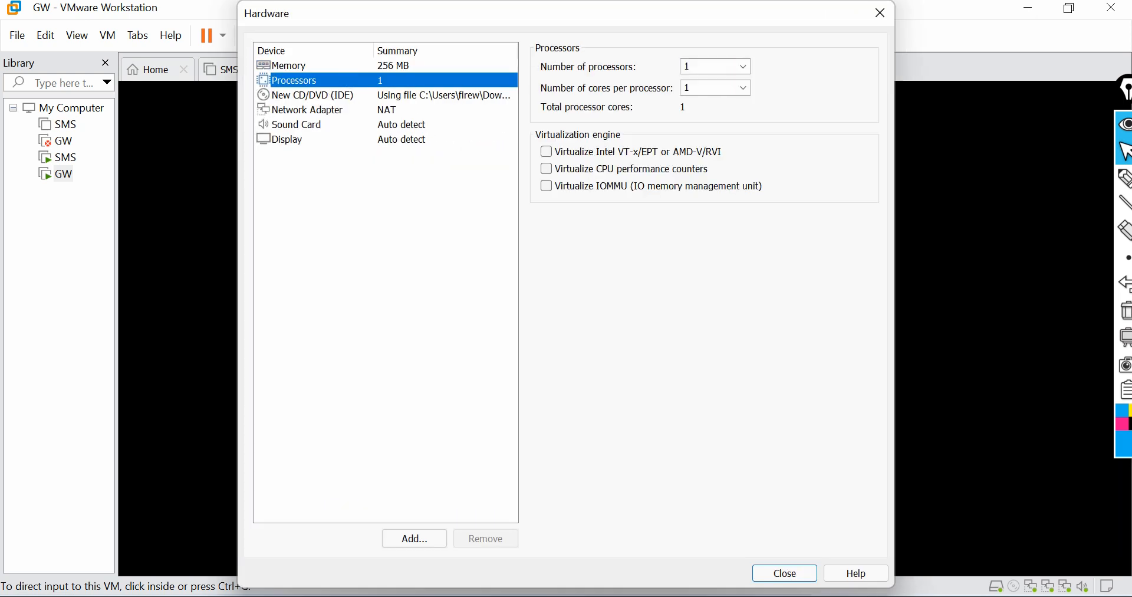
left_click(399, 67)
left_click_drag(591, 265, 592, 210)
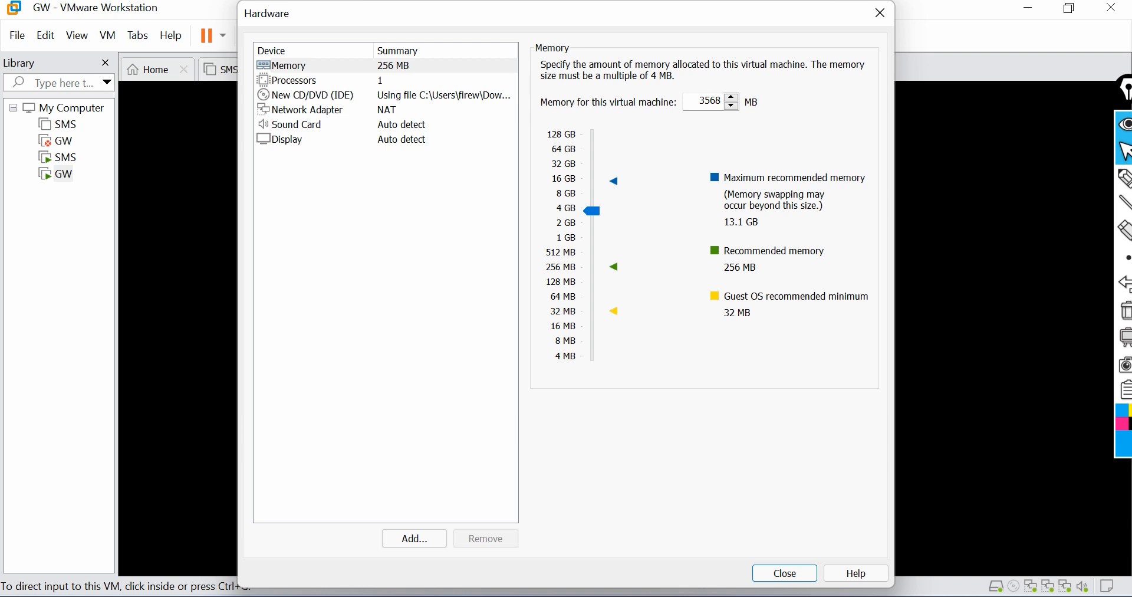
Step: Set the processors to 2 with 2 cores per processor
left_click(364, 81)
left_click(734, 67)
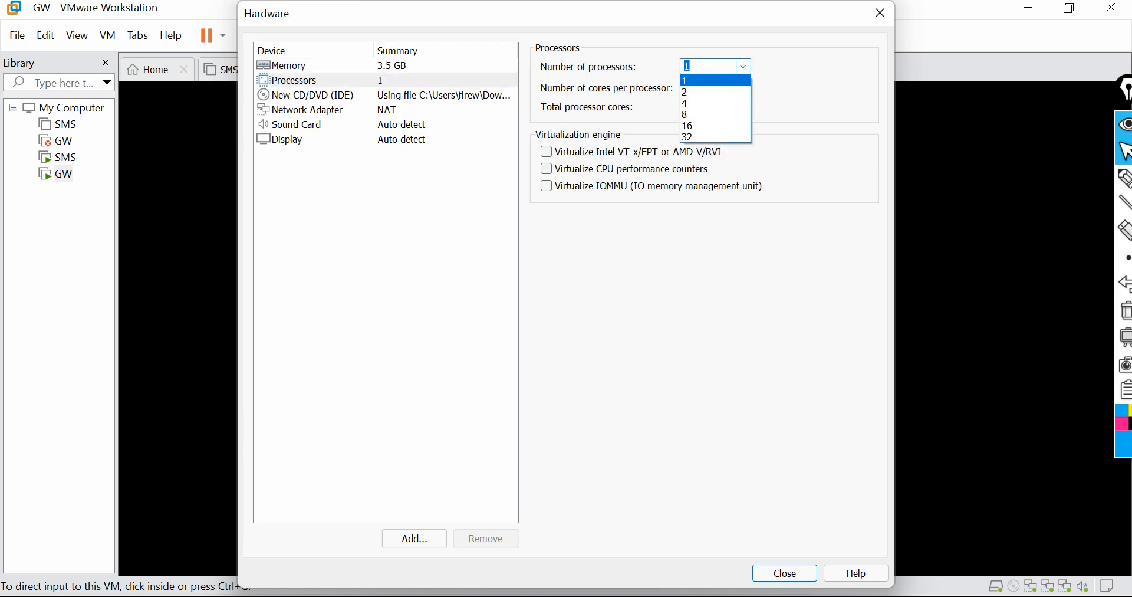
left_click(732, 93)
left_click(732, 89)
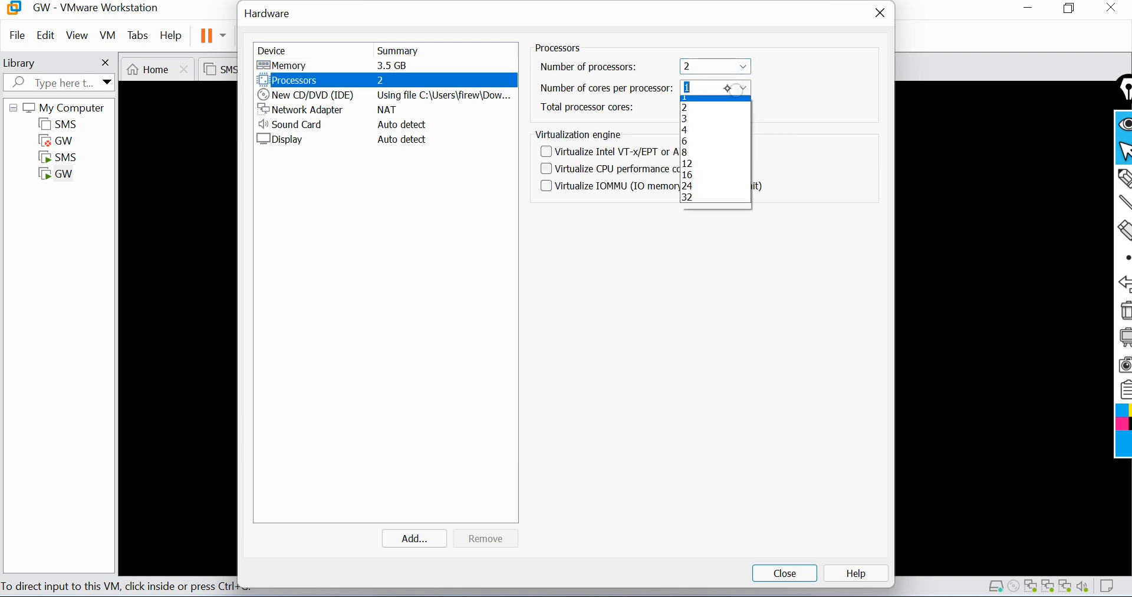
left_click(728, 111)
Step: Raise the virtual machine memory to 3824 MB
left_click(403, 67)
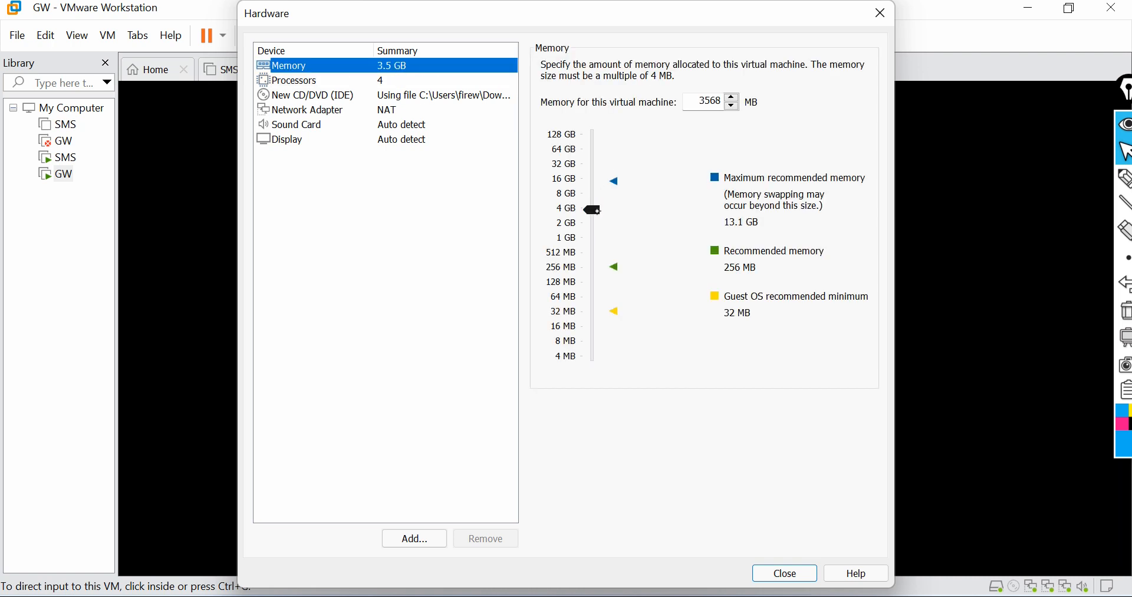
left_click_drag(594, 210, 593, 208)
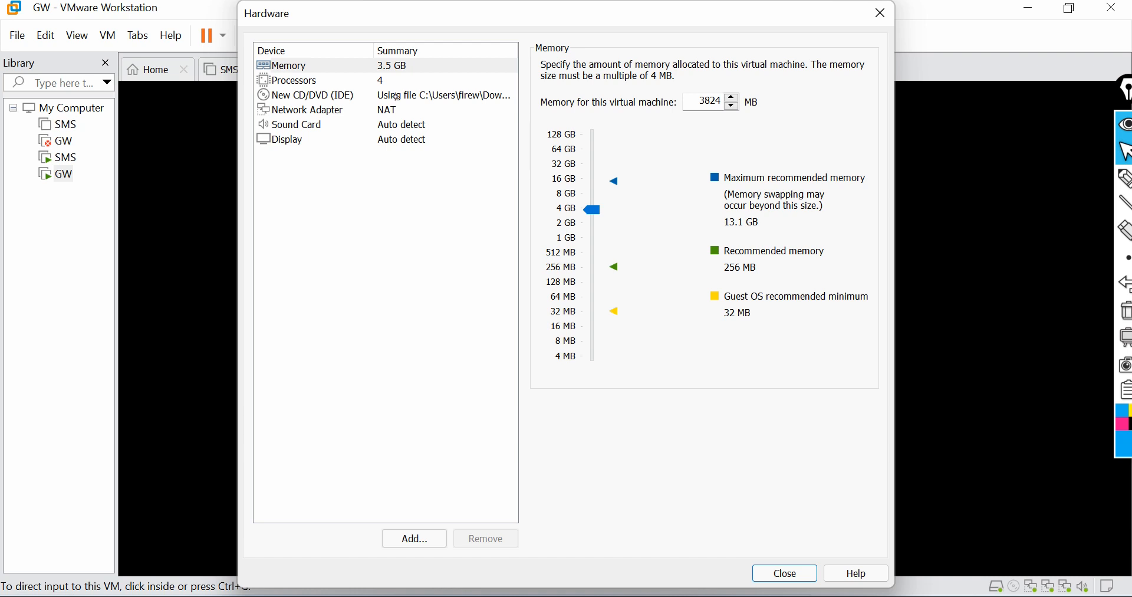
Step: Switch the existing network adapter to Bridged with physical network connection state replicated
left_click(443, 95)
left_click(405, 110)
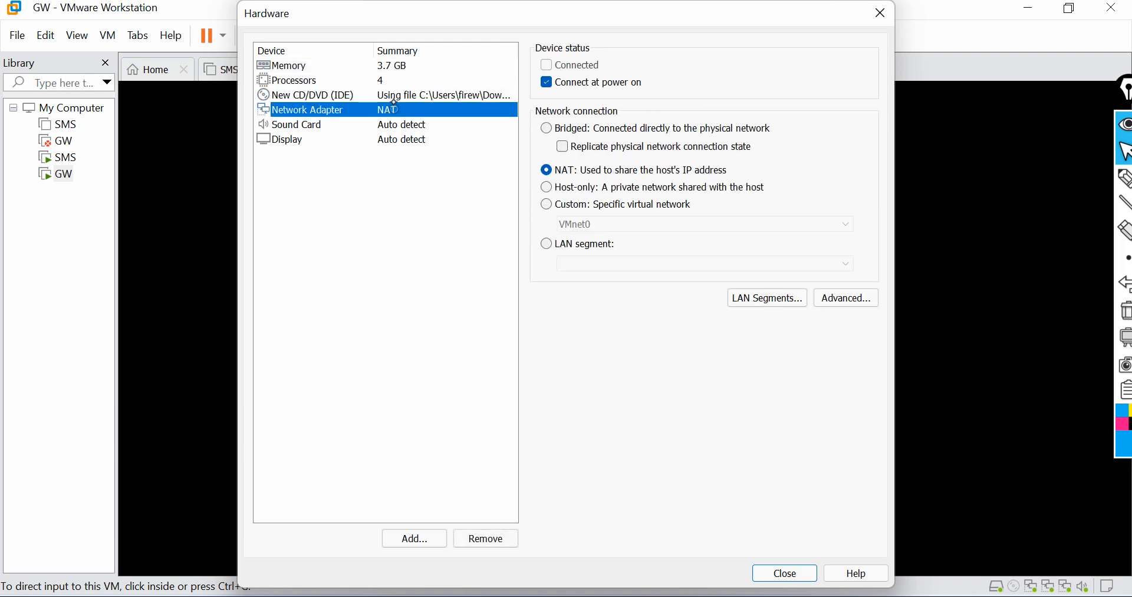
left_click(547, 128)
left_click(562, 147)
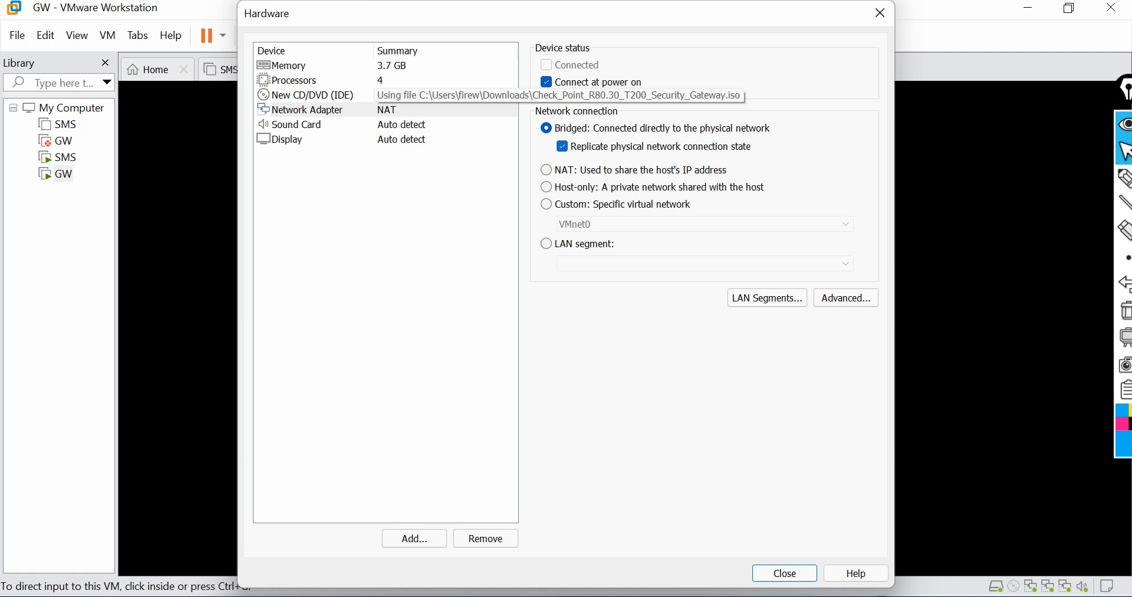
Step: Add a second network adapter and set it to Bridged with connection state replicated
left_click(415, 537)
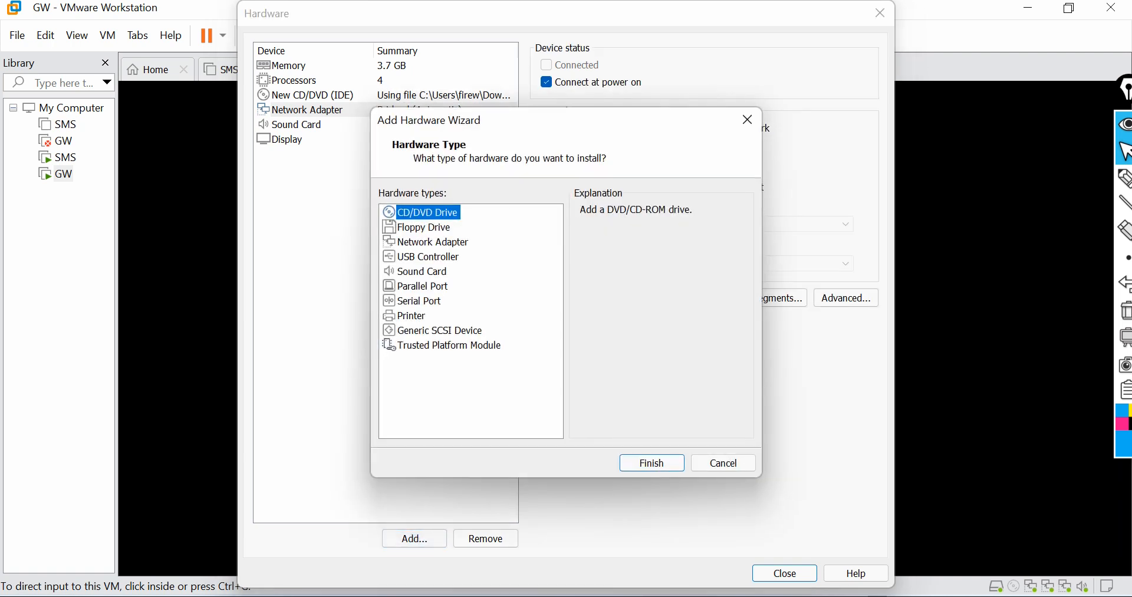
left_click(454, 243)
left_click(643, 461)
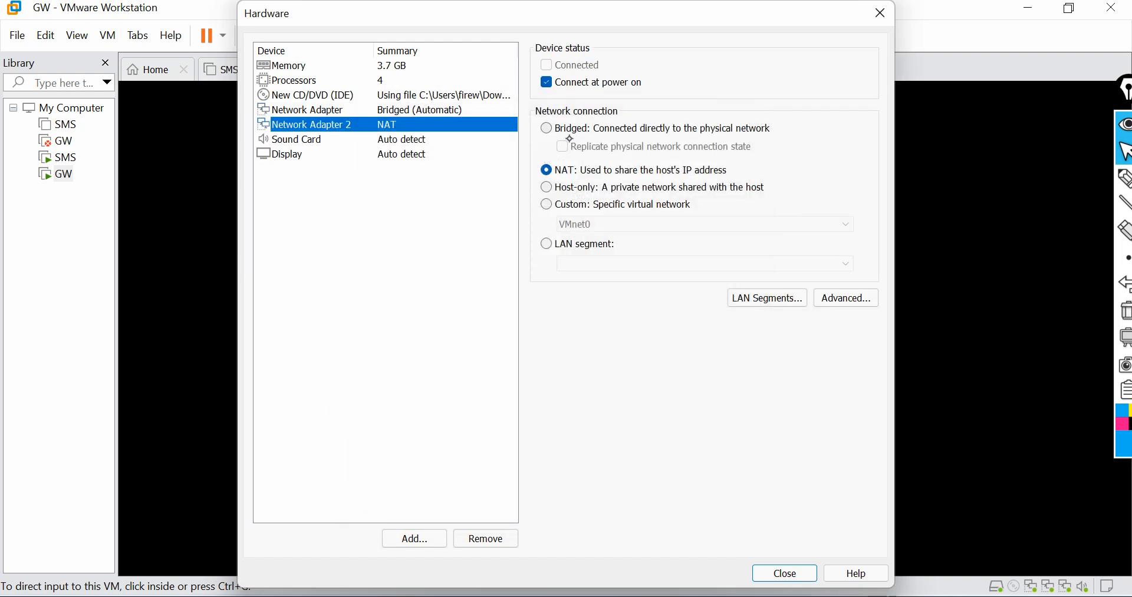
left_click(546, 128)
left_click(562, 147)
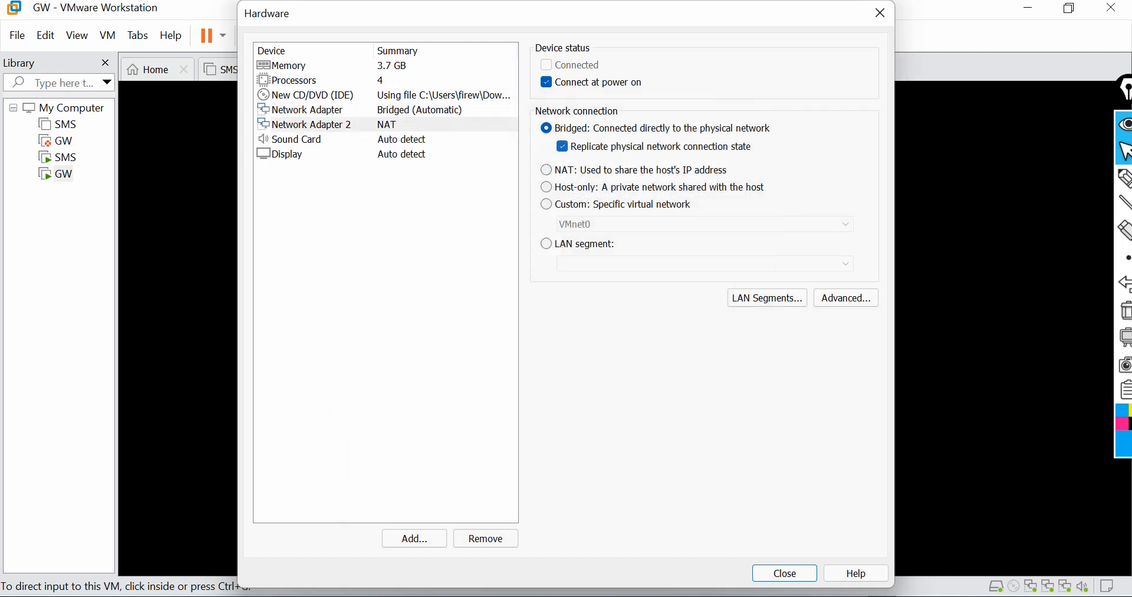
Step: Add a third network adapter and set it to Bridged with connection state replicated
left_click(414, 538)
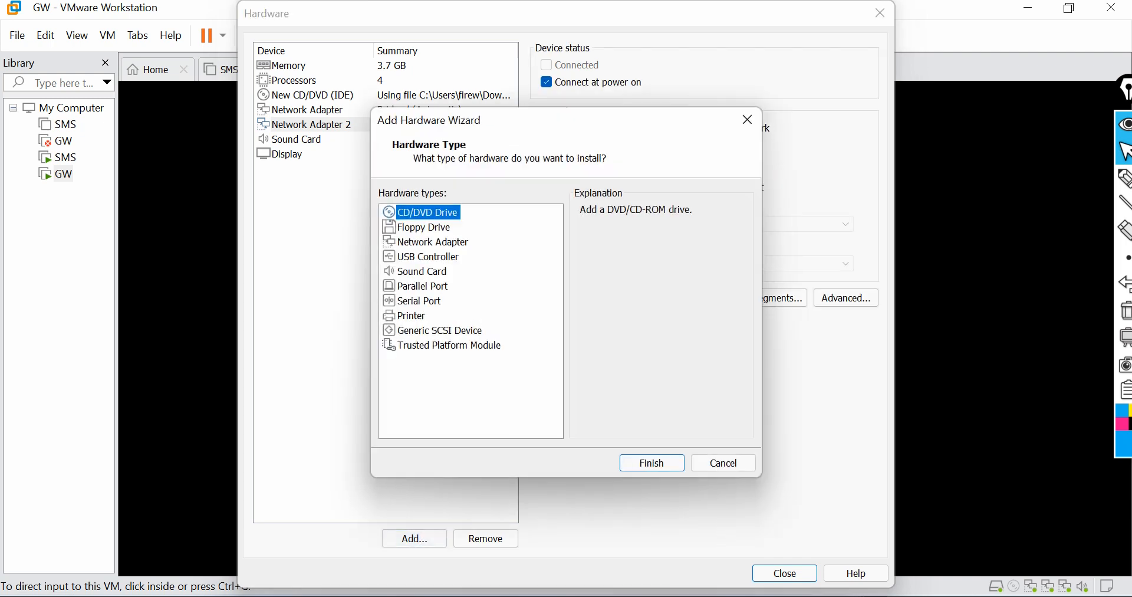
left_click(441, 244)
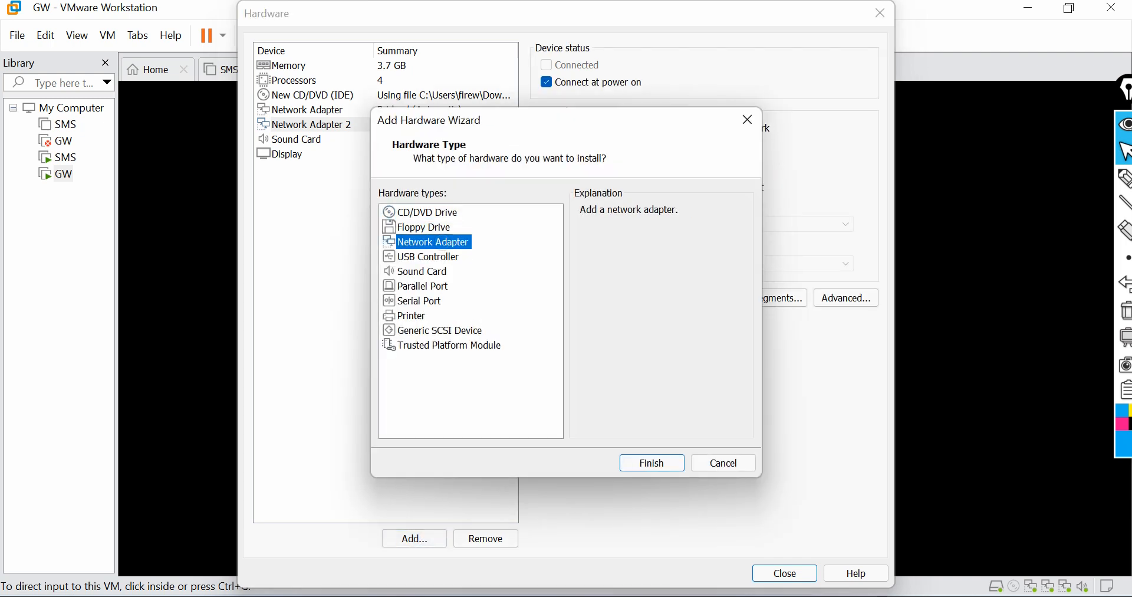
left_click(651, 463)
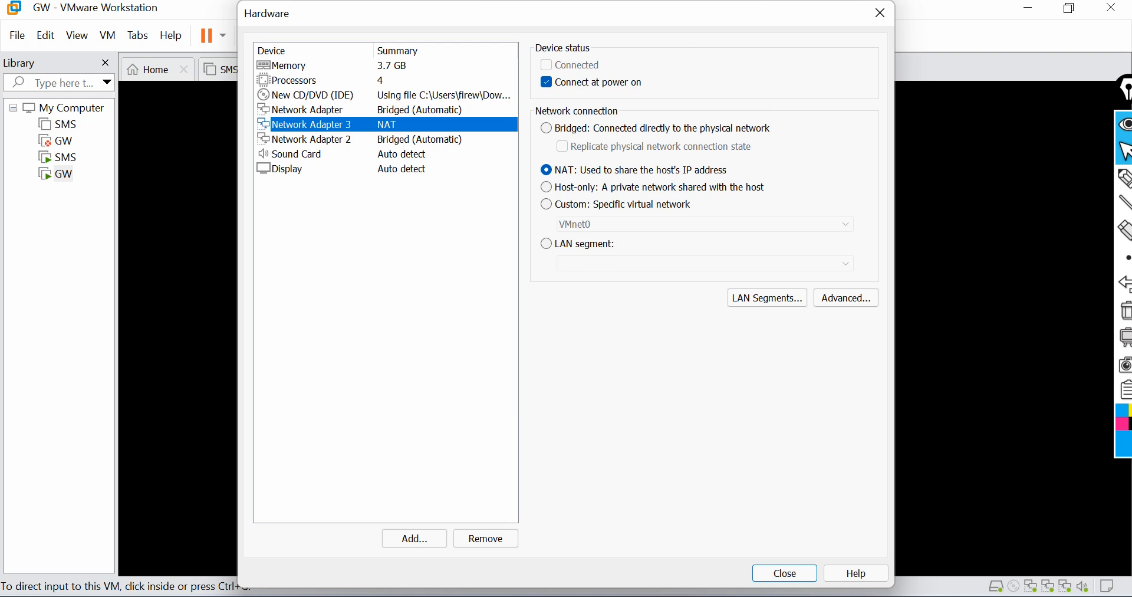
left_click(546, 129)
left_click(562, 146)
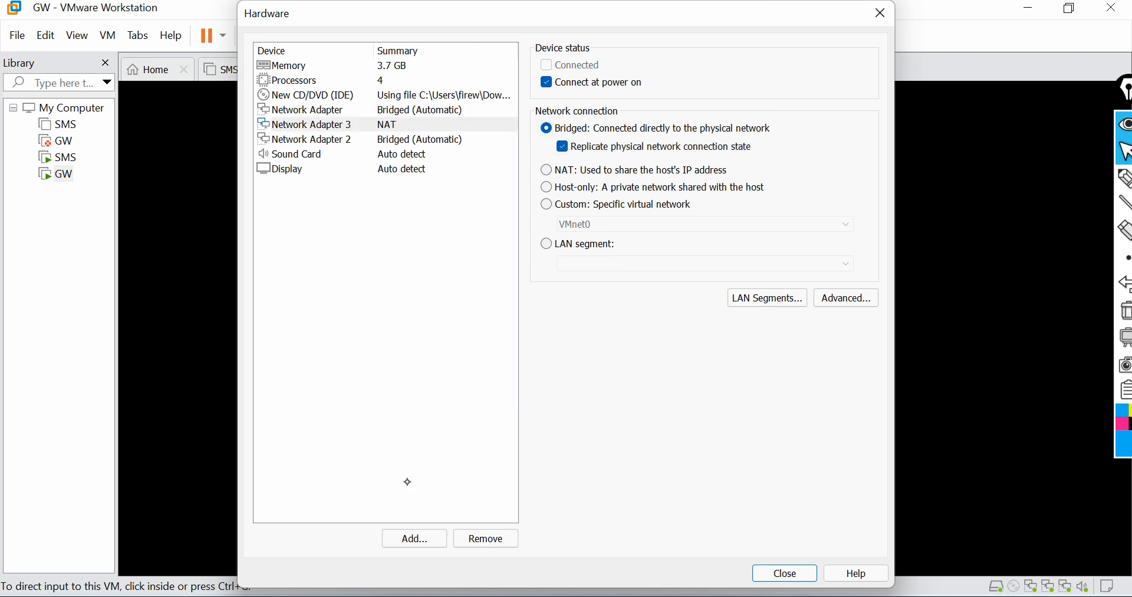
Step: Add a fourth network adapter and set it to Bridged with connection state replicated
left_click(414, 538)
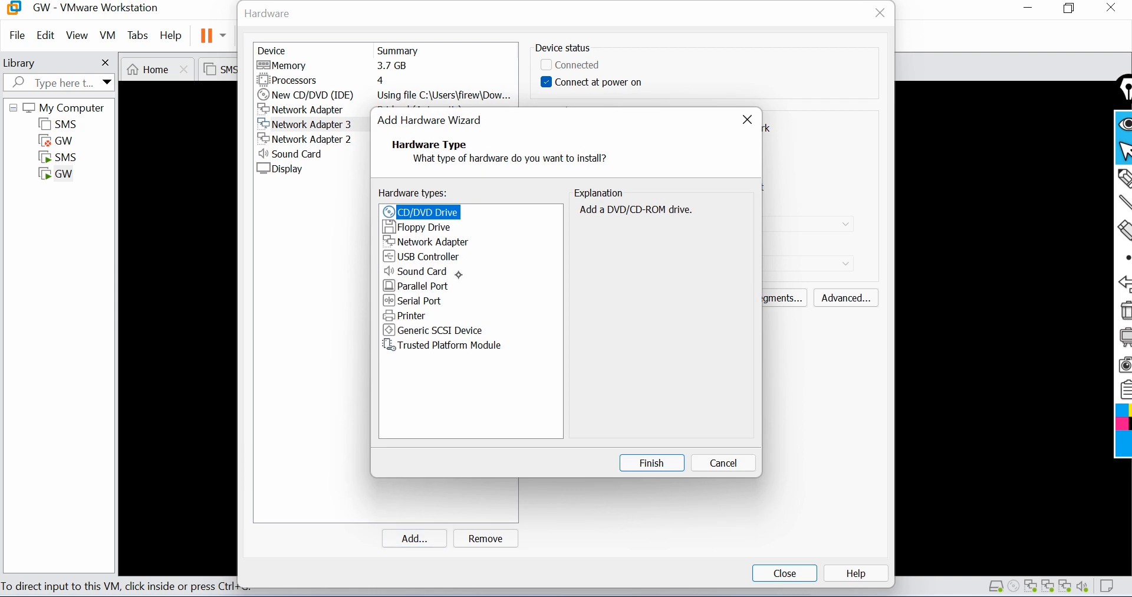
left_click(446, 241)
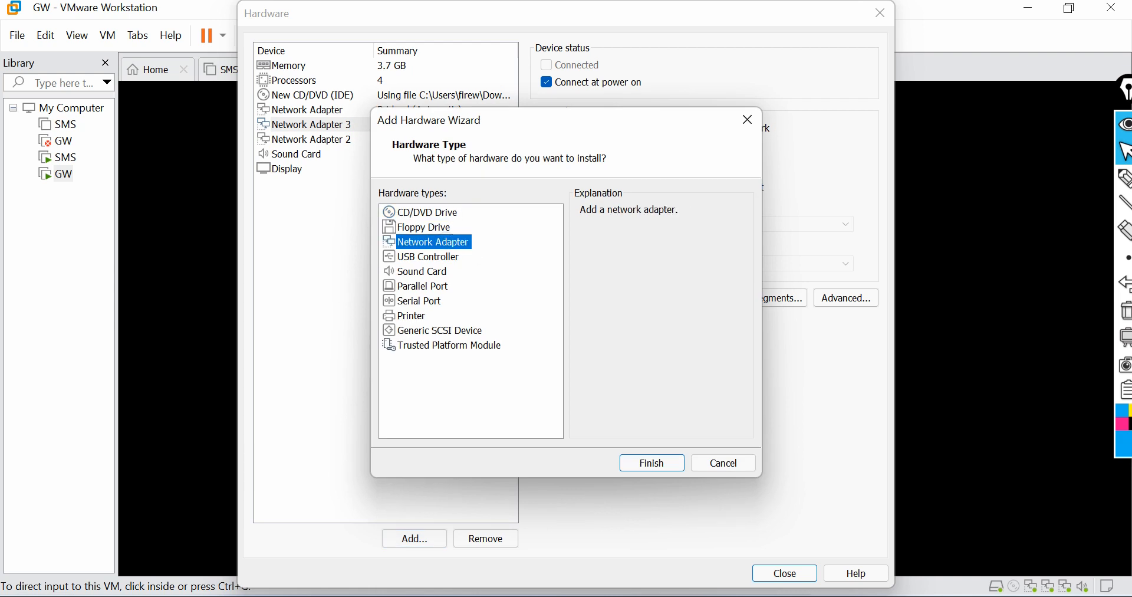
left_click(651, 463)
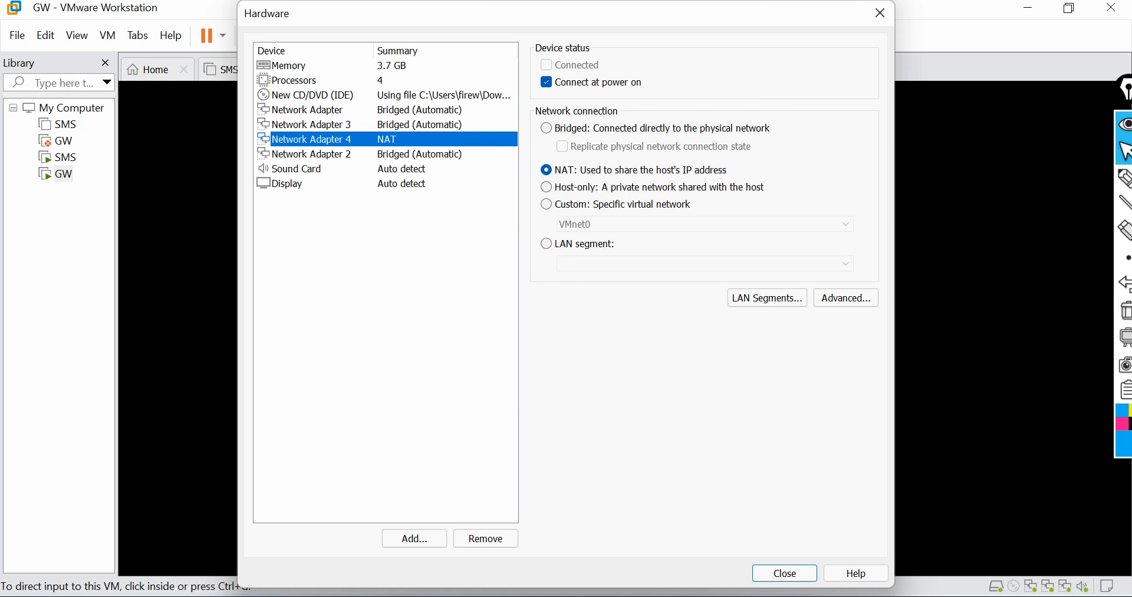
left_click(546, 128)
left_click(562, 147)
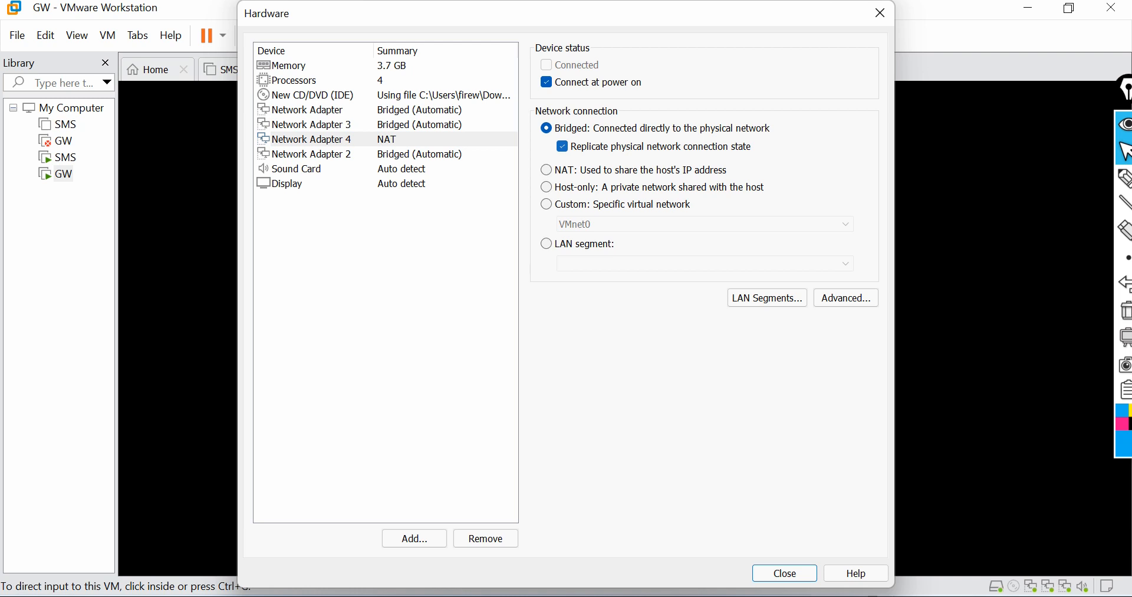
Step: Finish creating the virtual machine and power it on
left_click(806, 577)
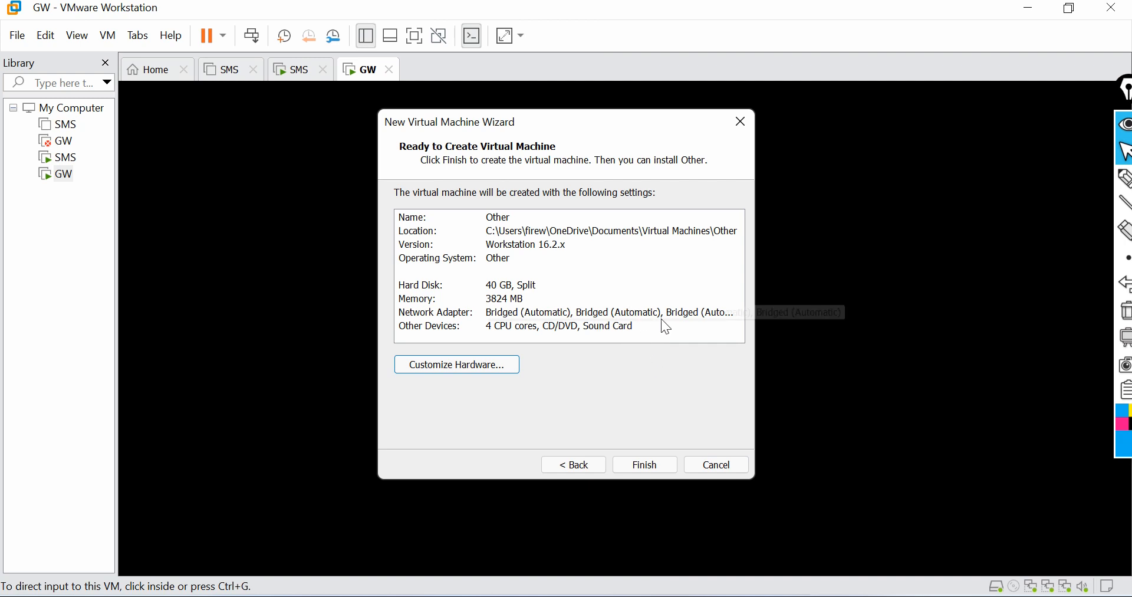
left_click(638, 463)
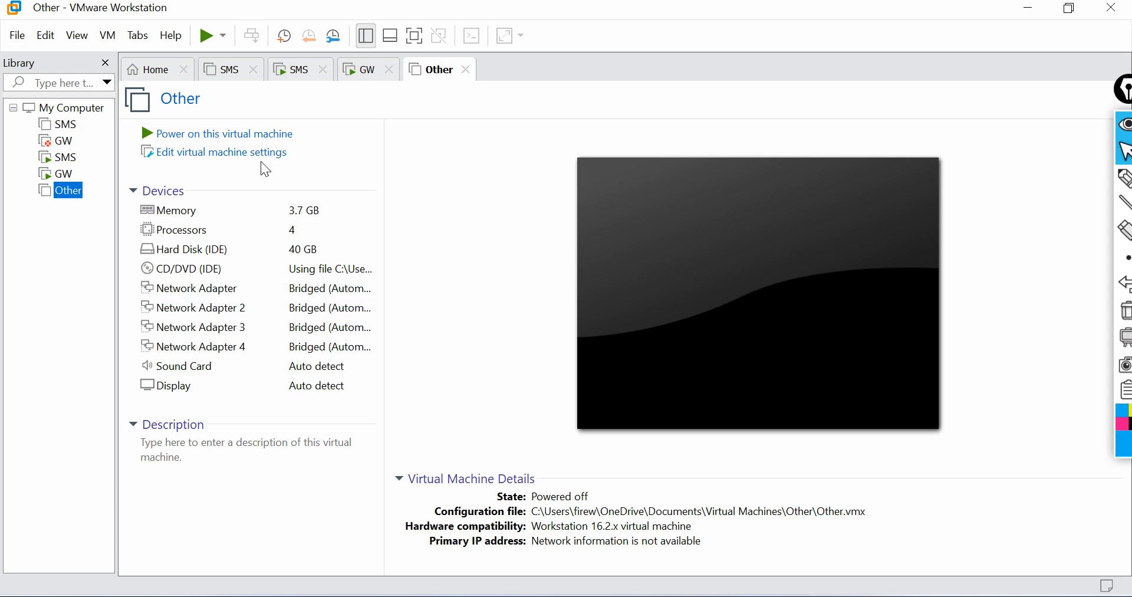
left_click(223, 134)
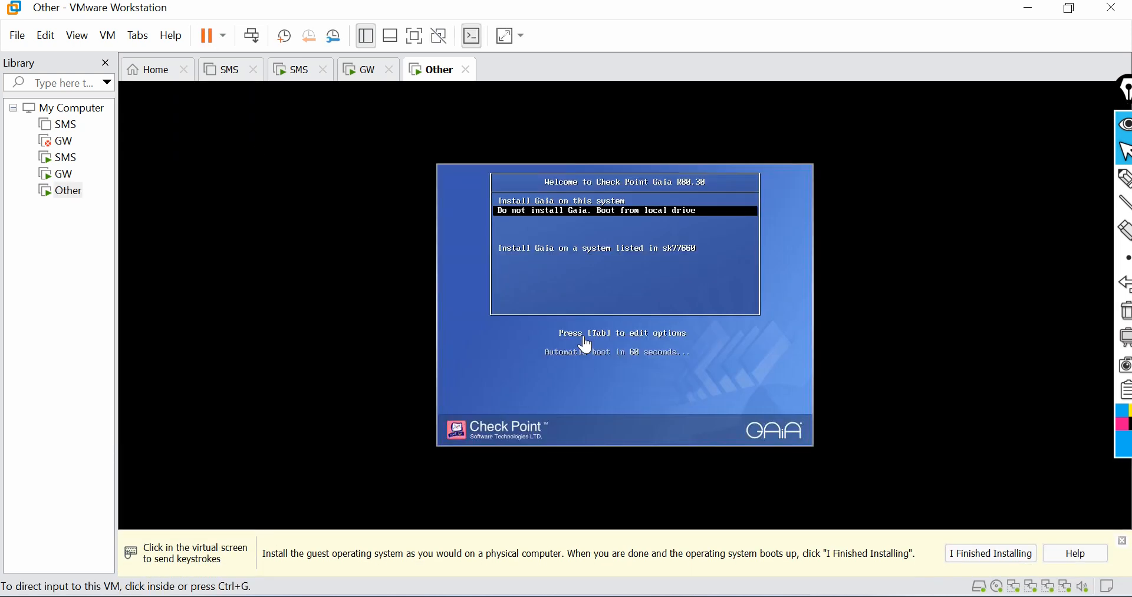
Step: Choose to install Gaia on this system from the virtual machine's boot menu
left_click(586, 345)
key("Up")
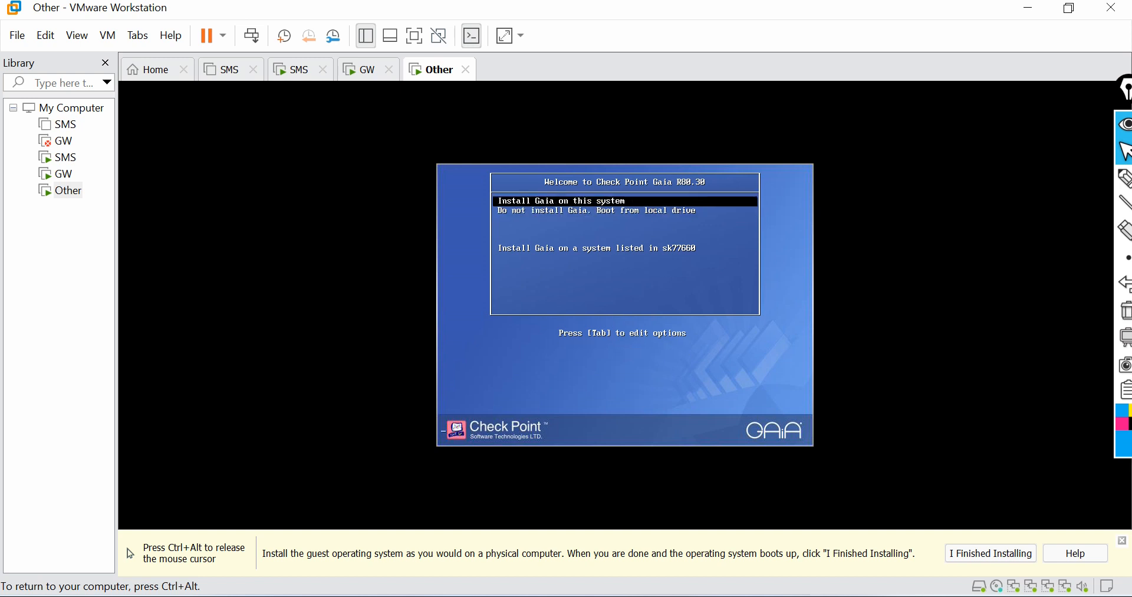
key("Return")
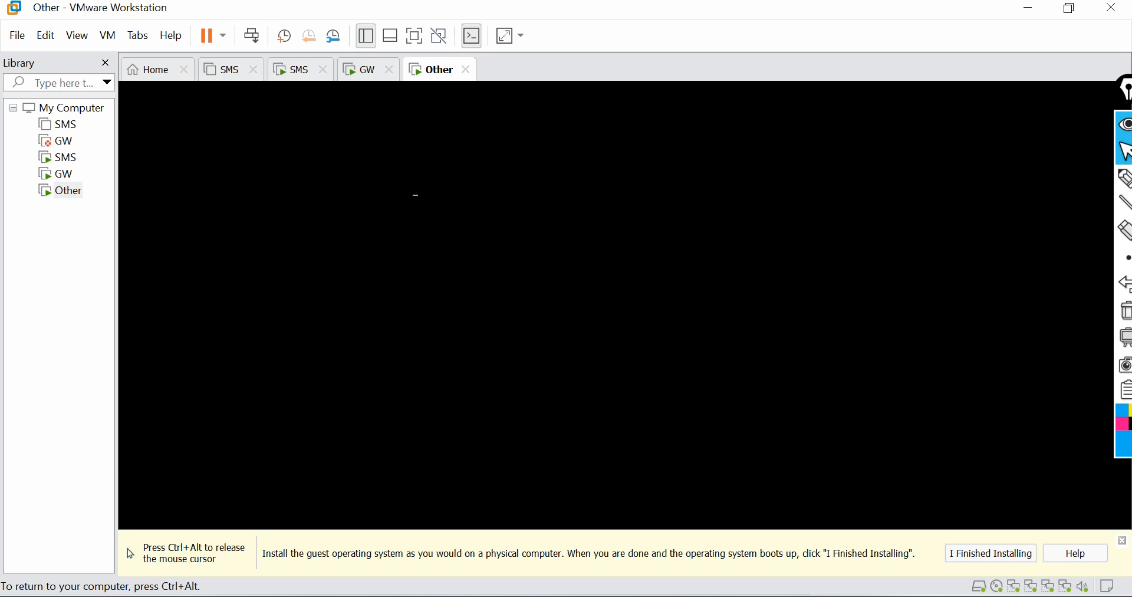
Step: Minimize VMware Workstation and launch SmartConsole R80.30 from the desktop
key("ctrl+alt")
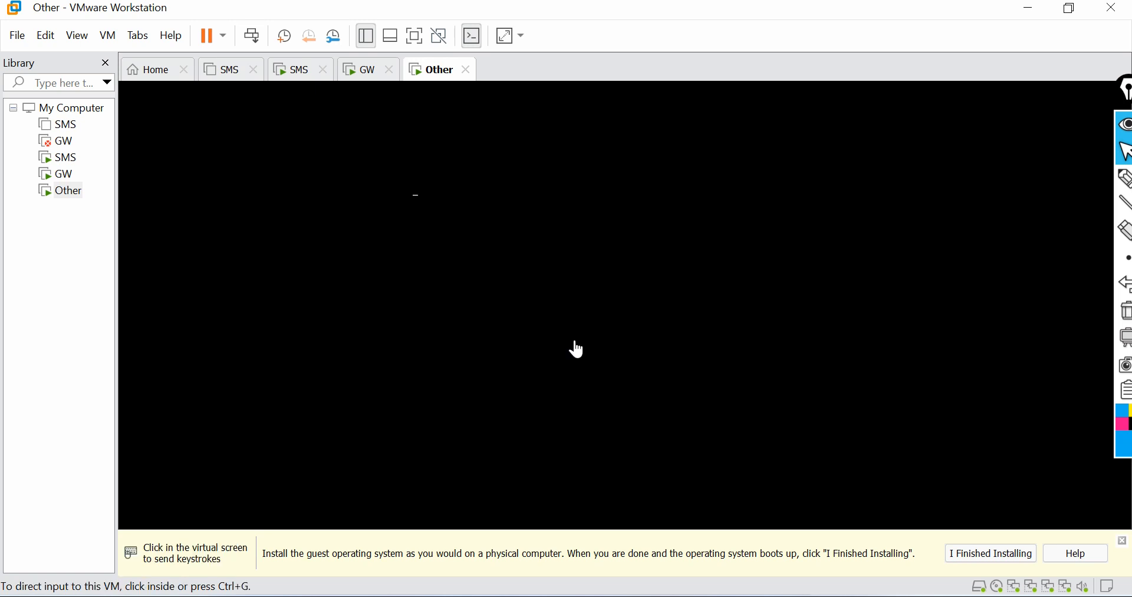
left_click(1041, 15)
left_click(1042, 19)
left_click(811, 160)
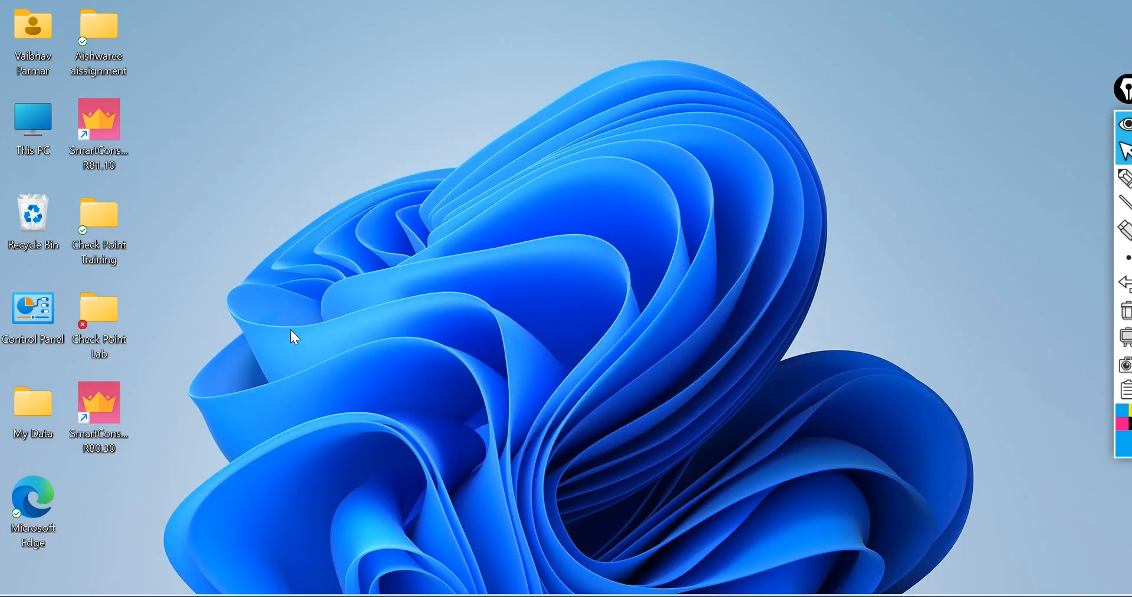
double_click(103, 414)
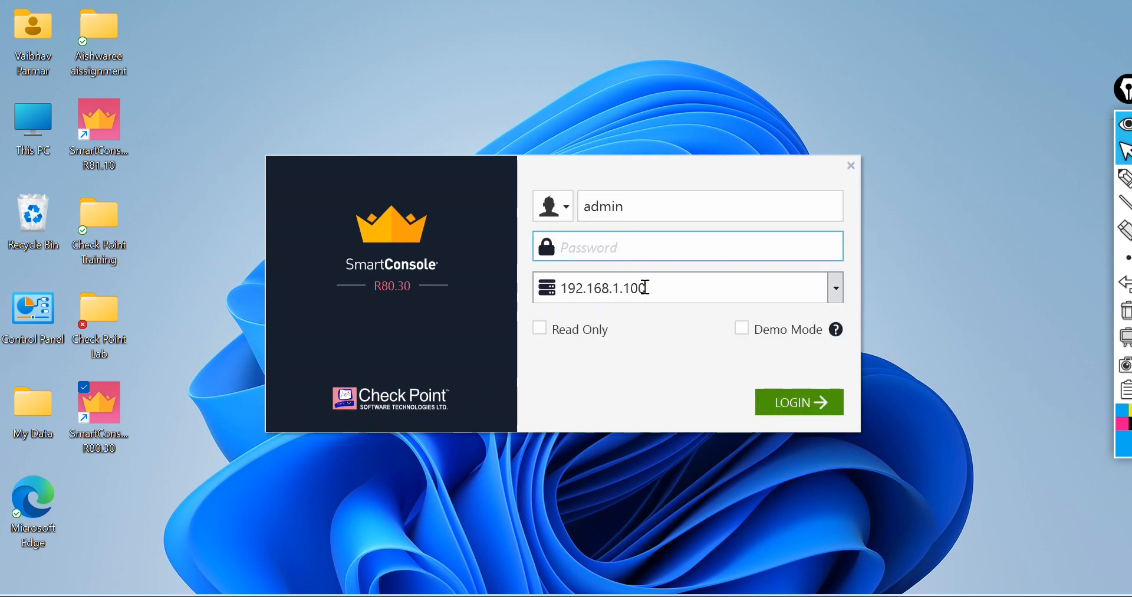
Step: Log in to SmartConsole as admin on server 192.168.1.100 with the account password
key("Caps_Lock")
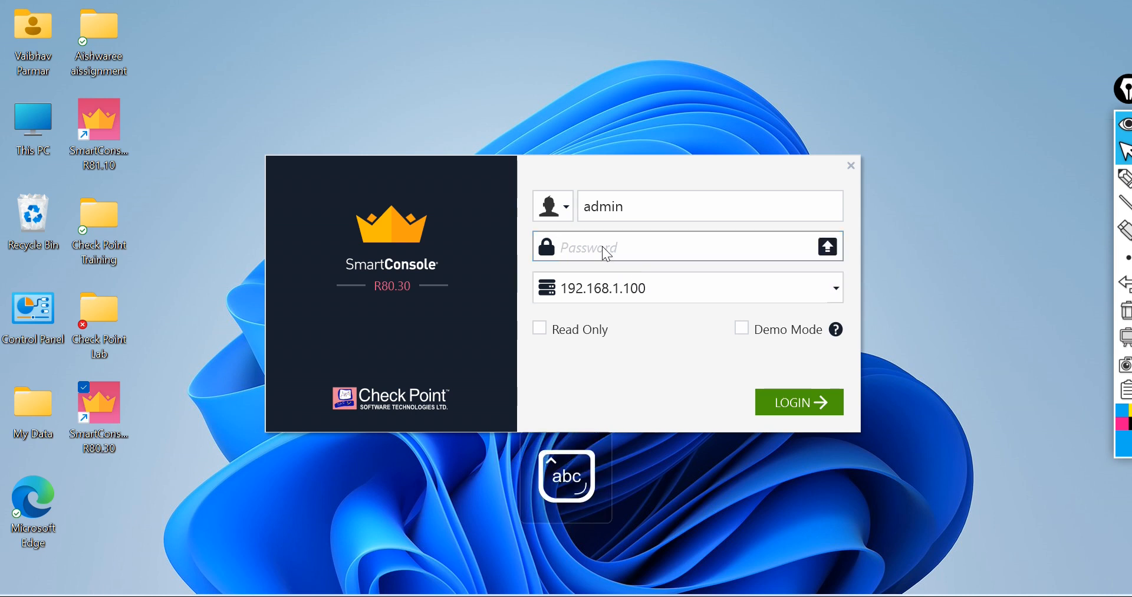
type("•••••••••")
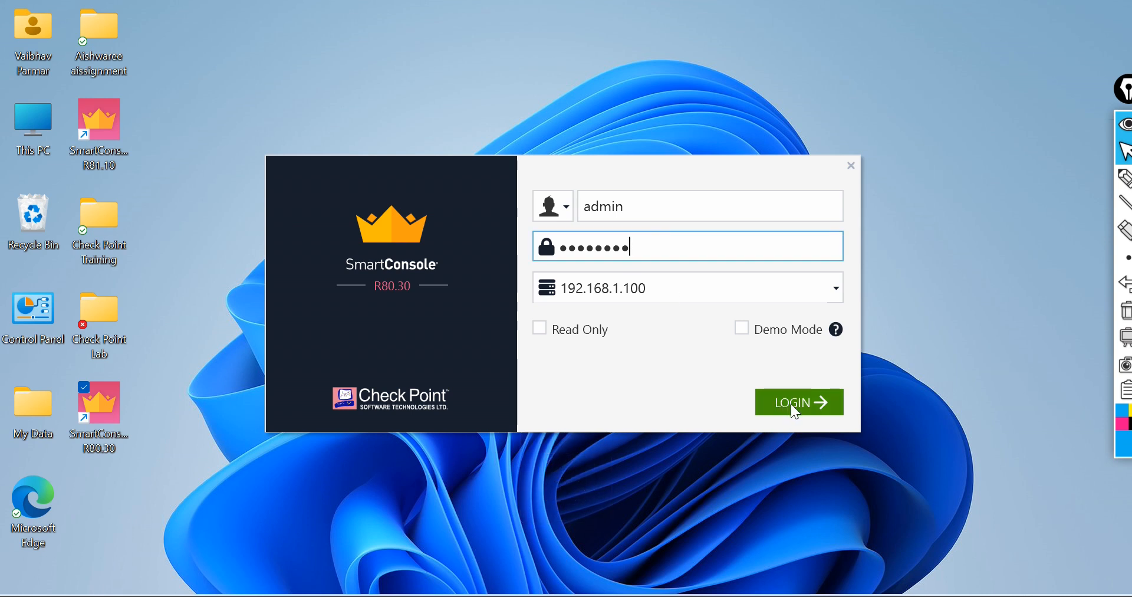
left_click(791, 403)
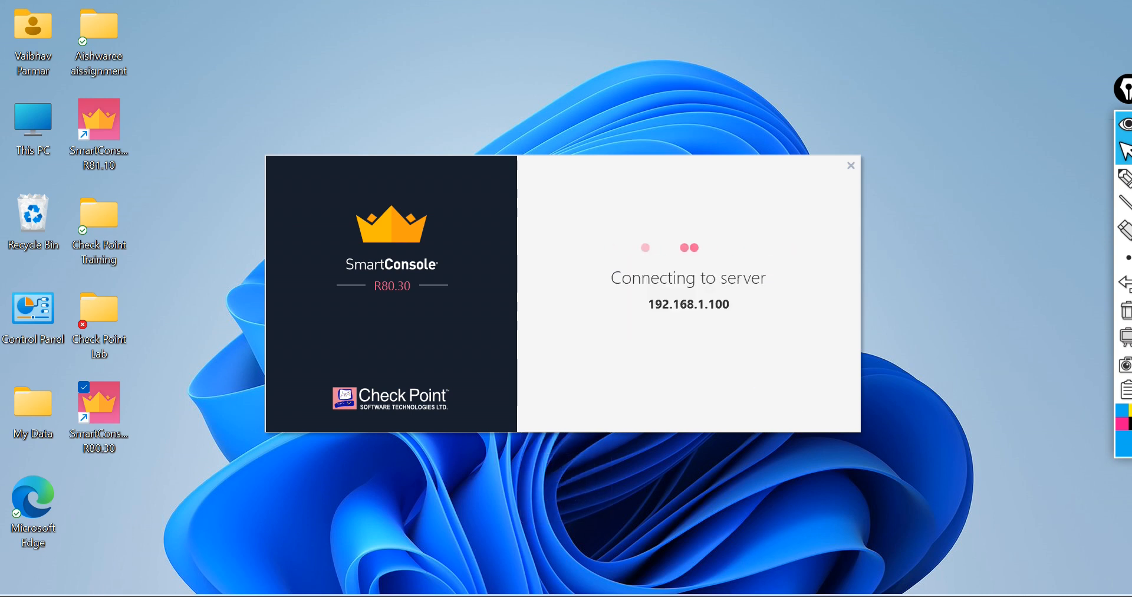
Step: Check the Other virtual machine's installation progress in VMware Workstation
mouse_move(726, 595)
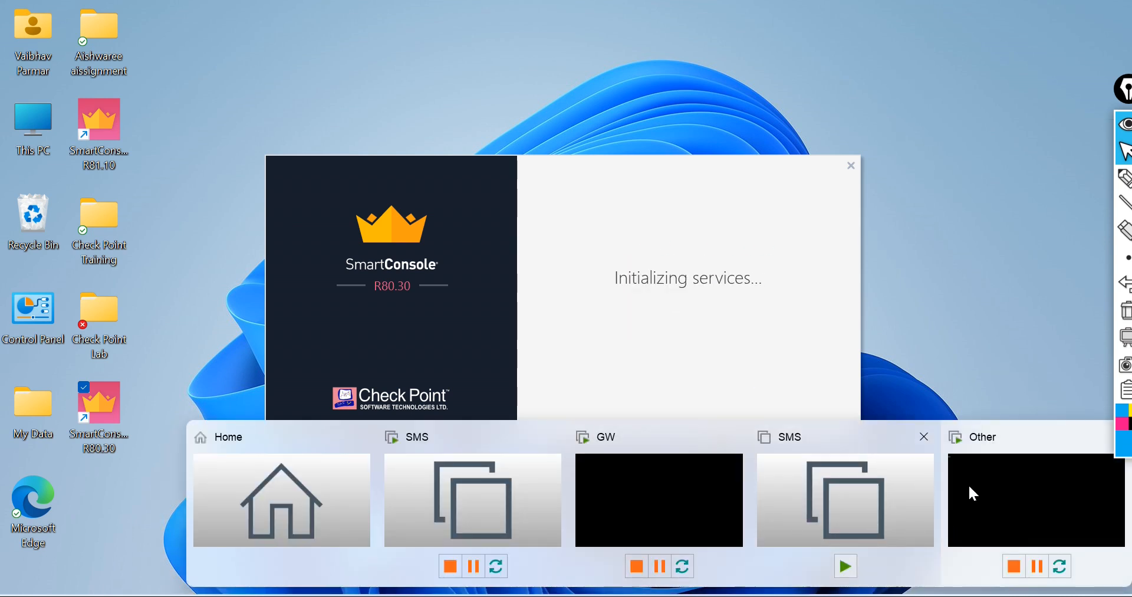
left_click(702, 508)
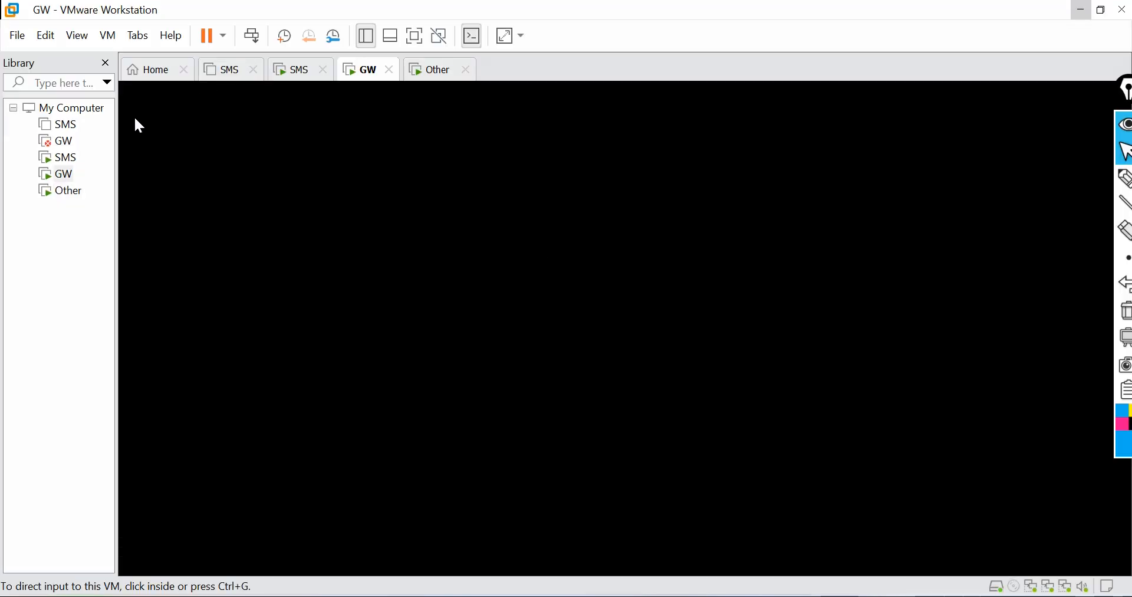
left_click(65, 192)
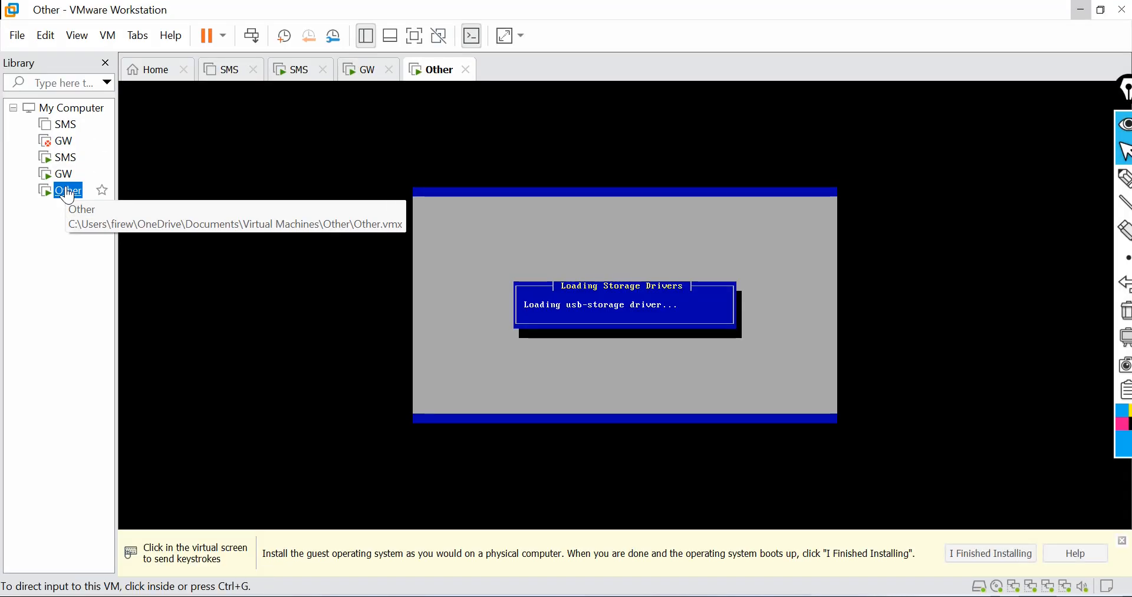
right_click(69, 195)
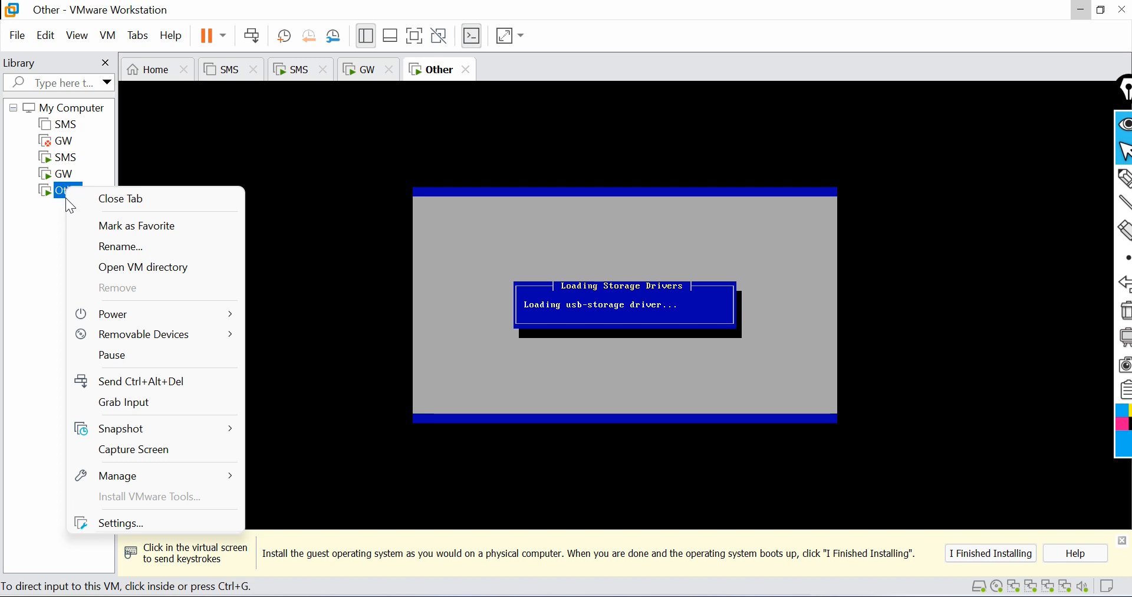
left_click(28, 203)
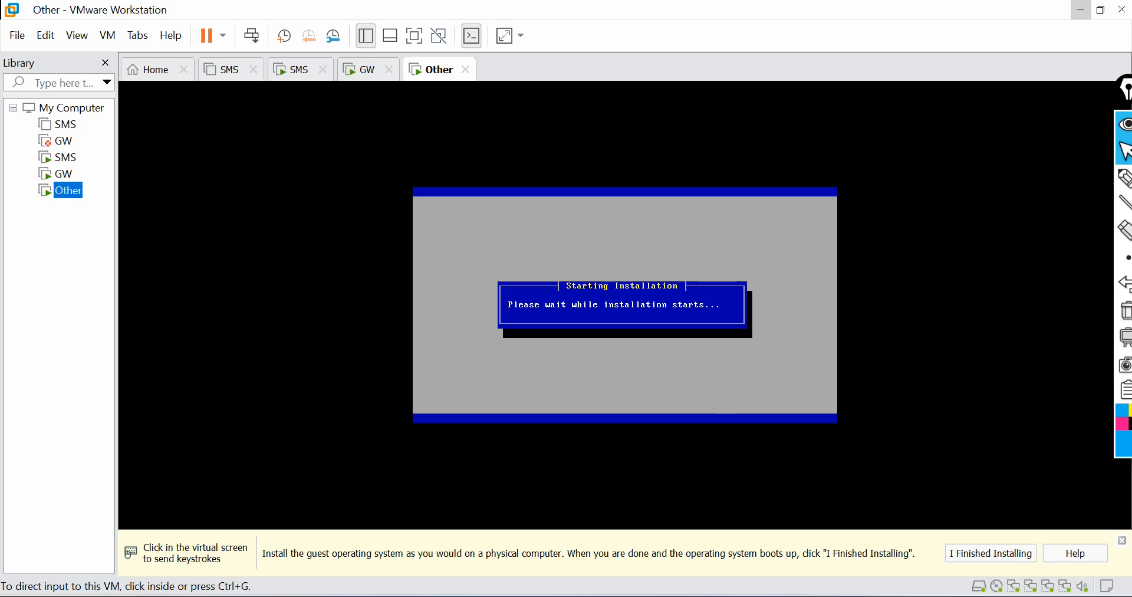
left_click(1080, 9)
Step: Start creating a new Security Gateway in Classic Mode
left_click(773, 358)
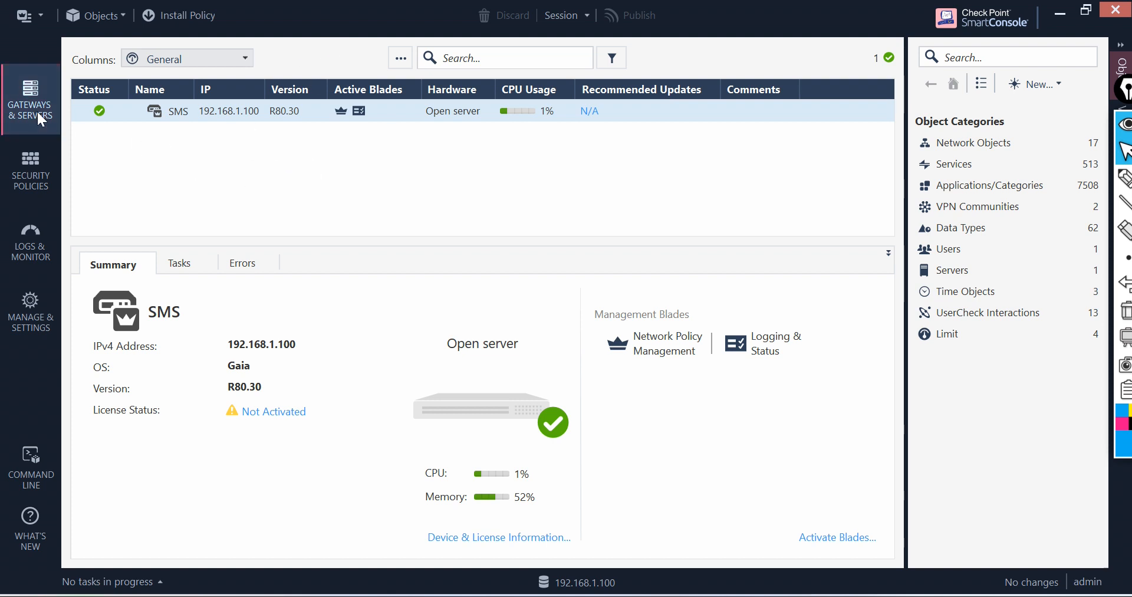
left_click(400, 59)
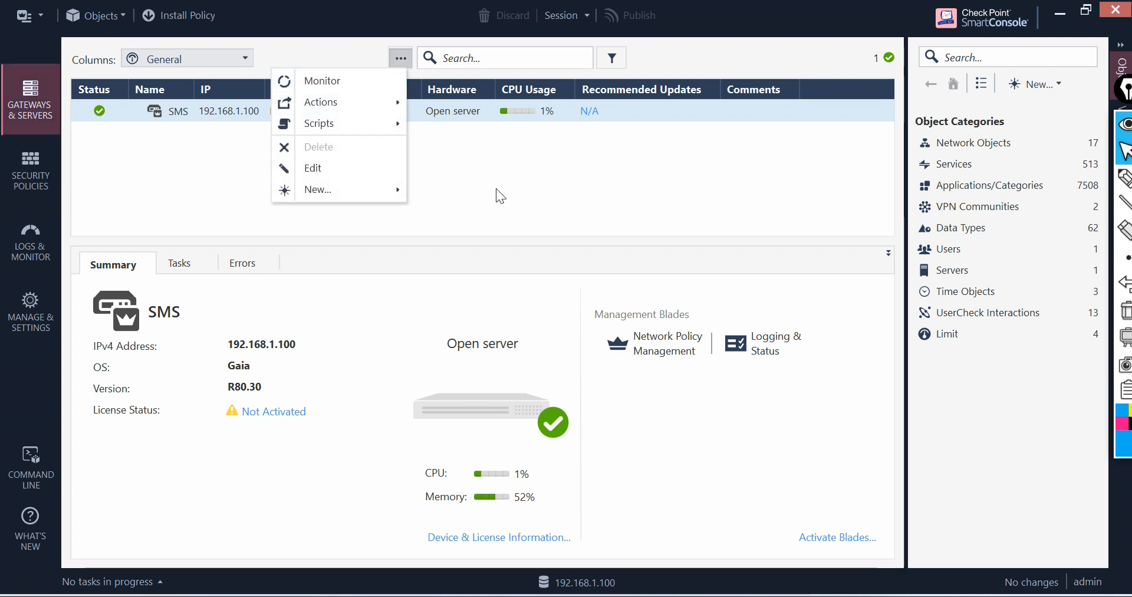
mouse_move(392, 190)
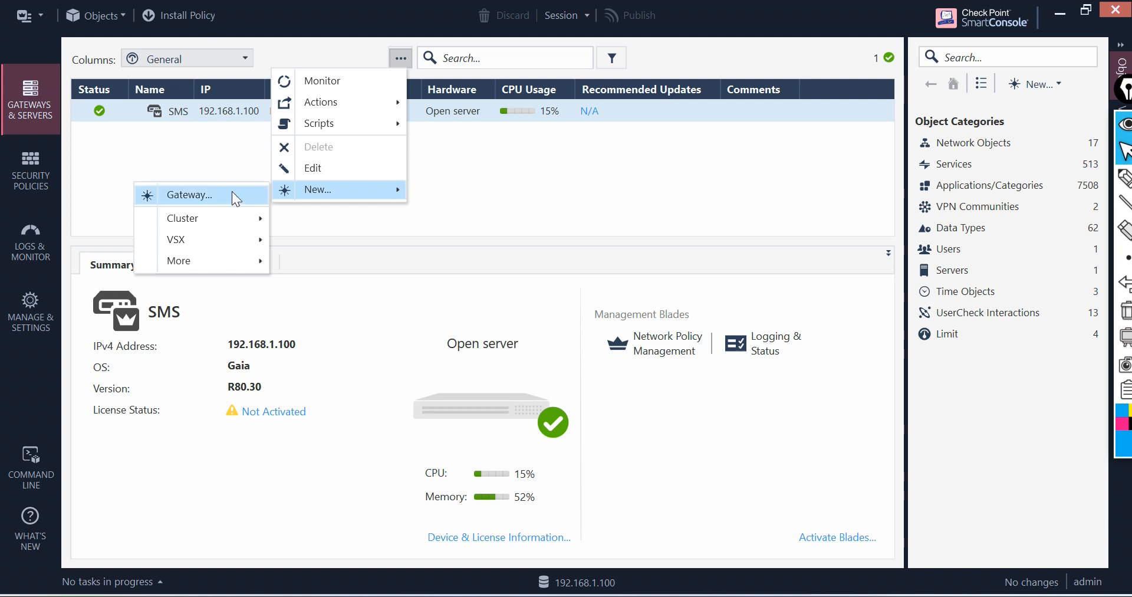
left_click(189, 194)
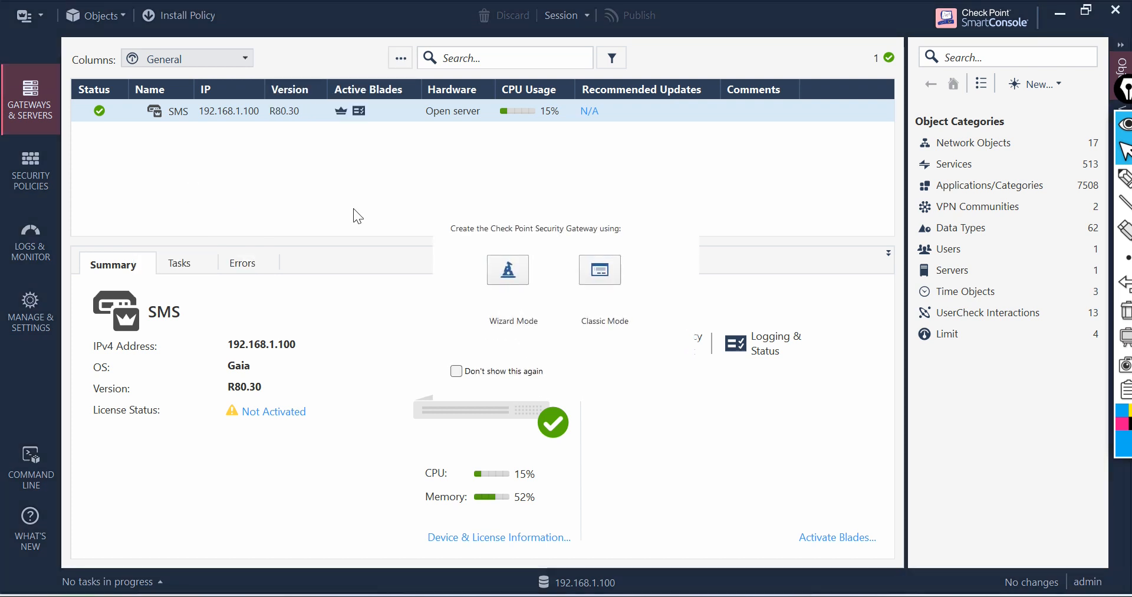
left_click(603, 272)
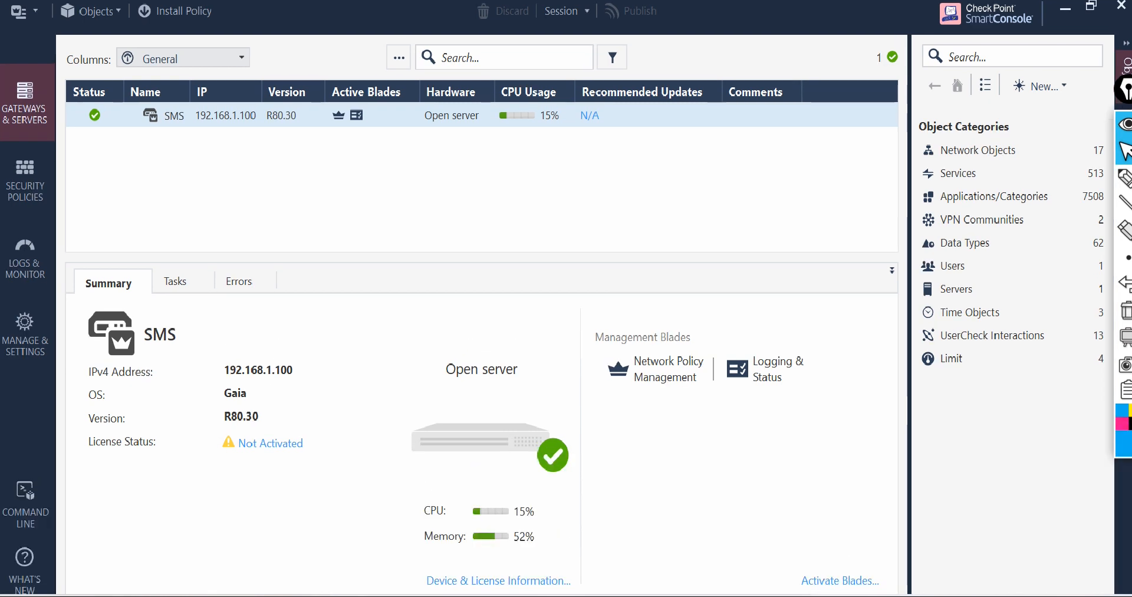
Step: Return to the Other virtual machine and proceed past the Gaia welcome and keyboard screens
mouse_move(744, 595)
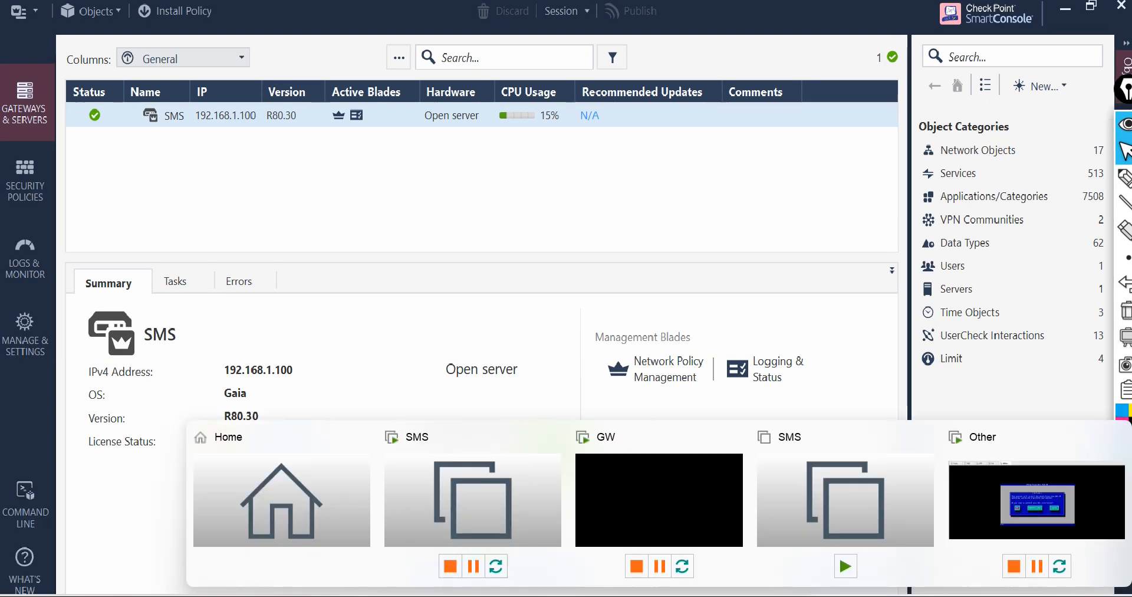
left_click(1074, 511)
left_click(505, 323)
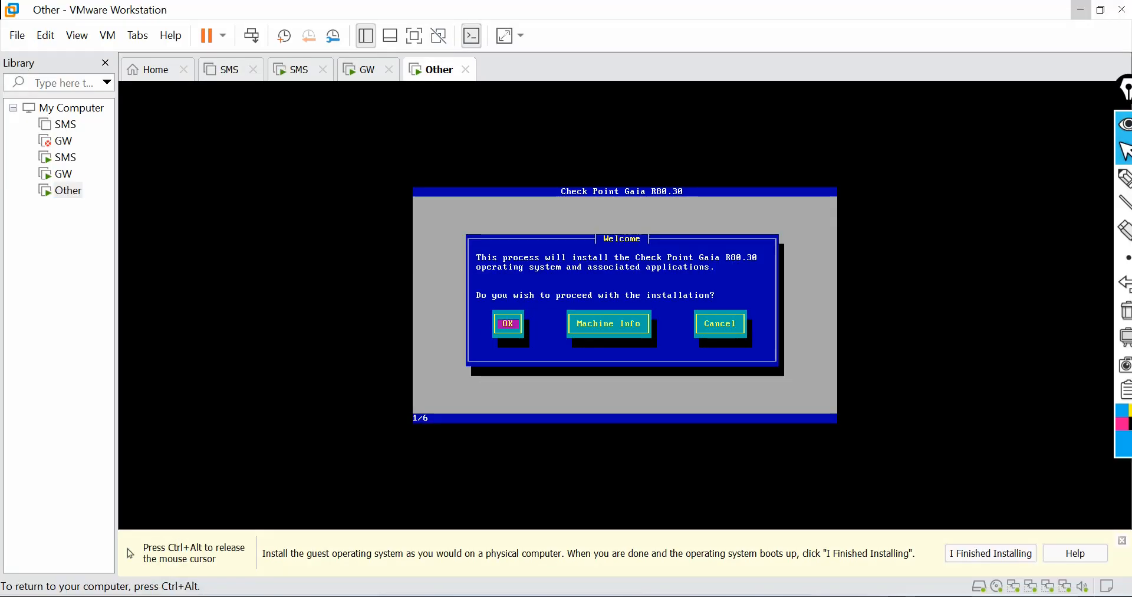
key("Return")
key("Tab")
key("Return")
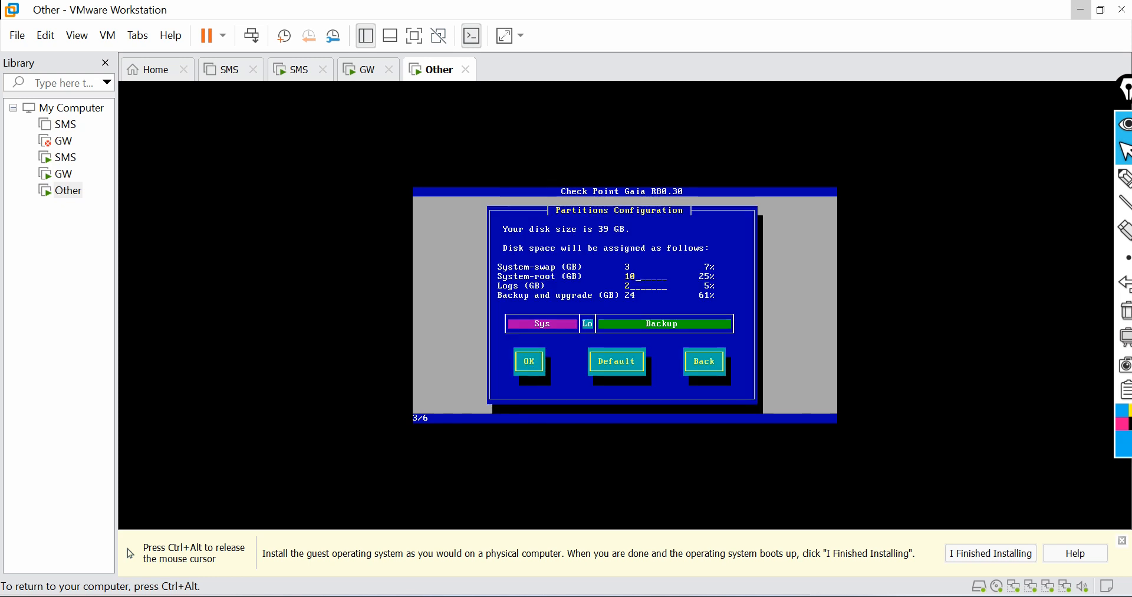
Step: Accept the default partition configuration
key("Tab")
key("Tab")
key("Tab")
key("Tab")
key("Tab")
key("Return")
Step: Enter and confirm the admin account password for Gaia
type("*")
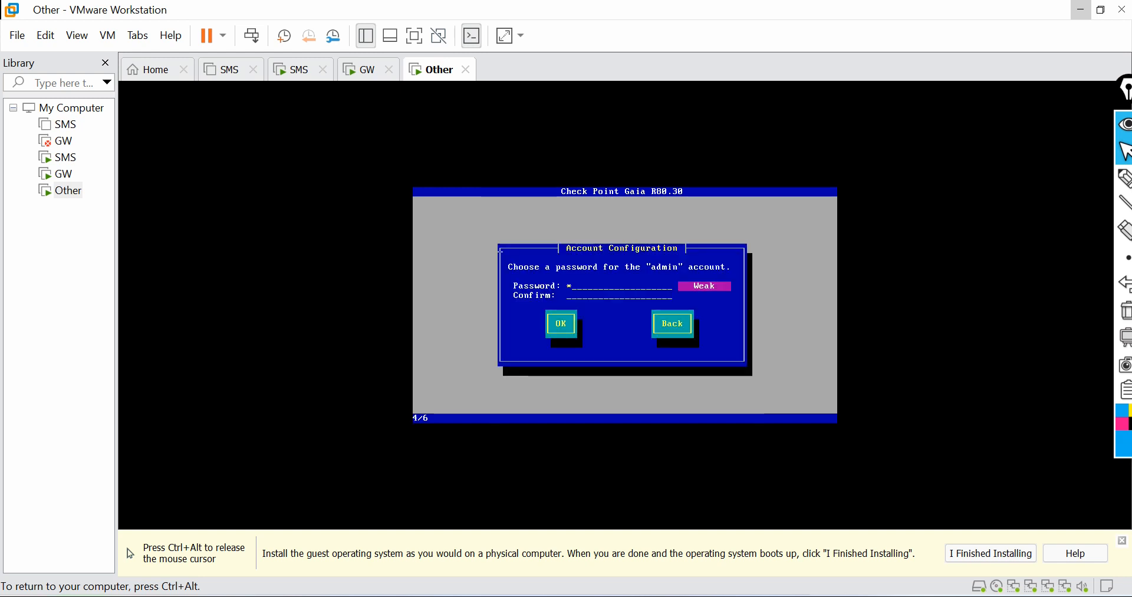
type("*******")
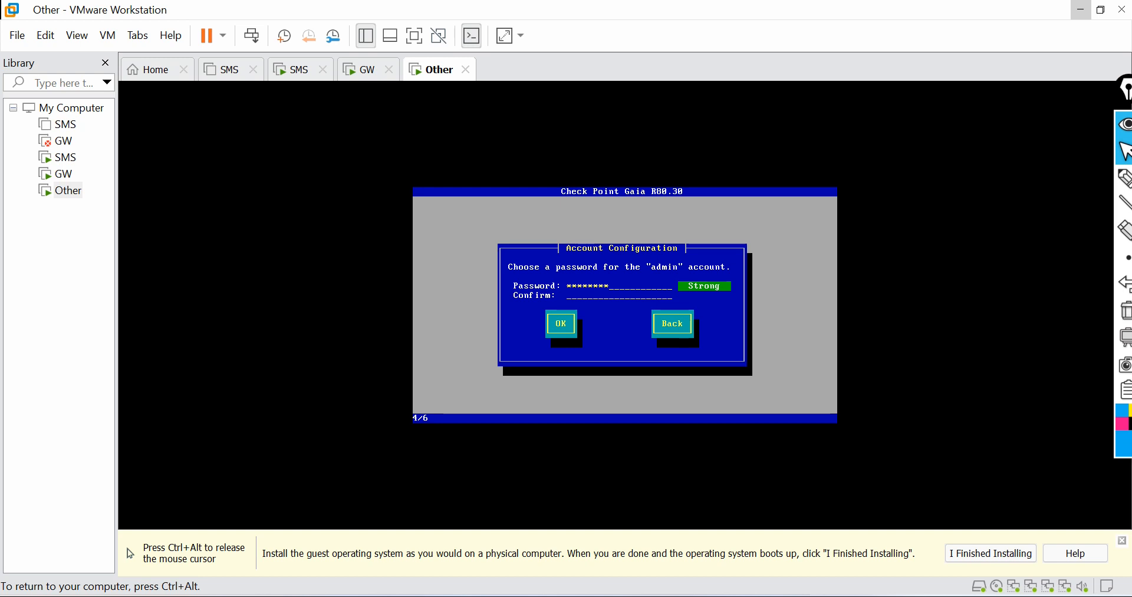
type("*******")
key("Tab")
key("Return")
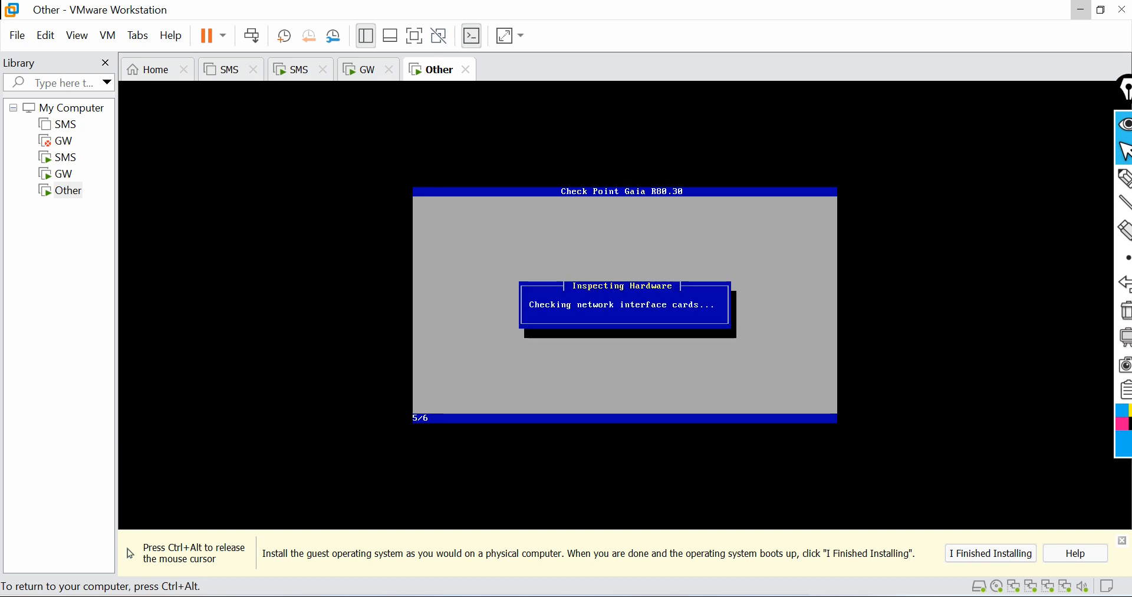
Step: Choose eth0 as the management port
key("ctrl+alt")
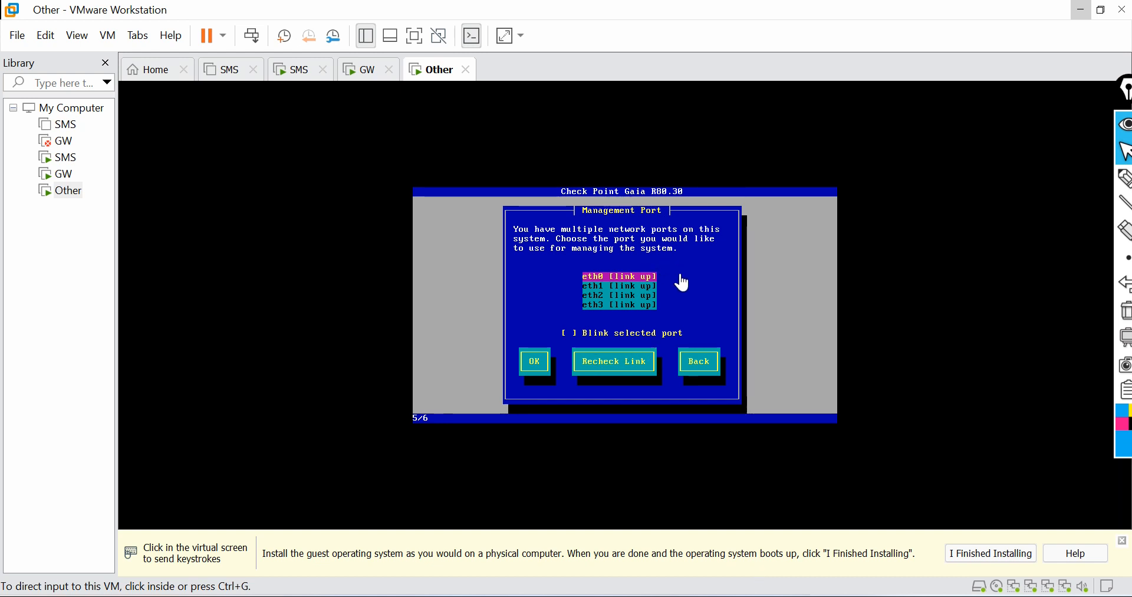
left_click(639, 269)
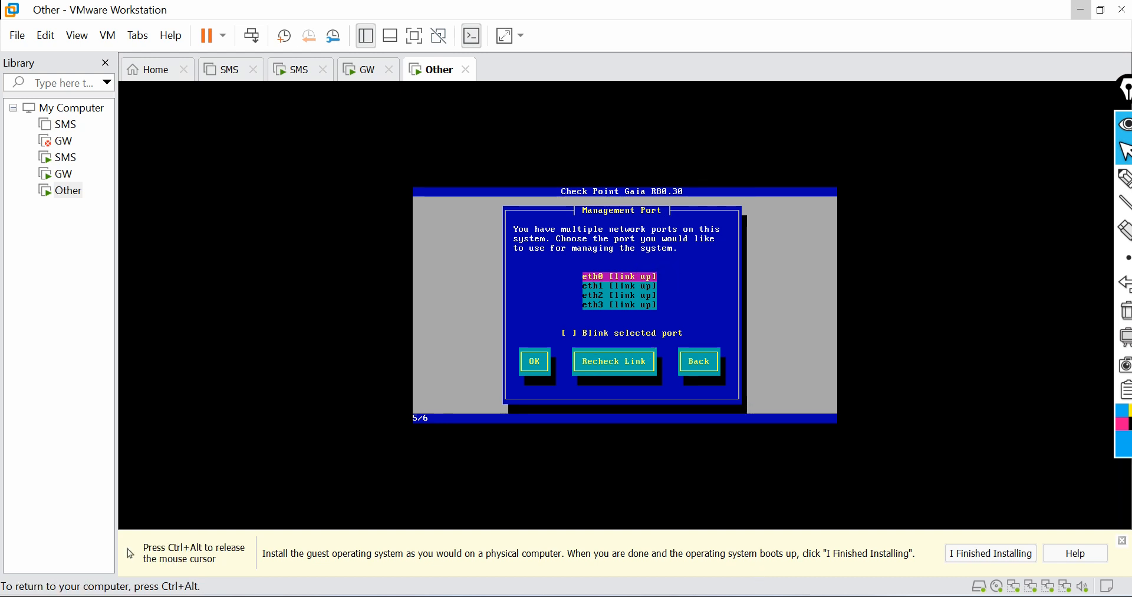
key("Return")
Step: Set the eth0 management IP to 192.168.1.110 with default gateway 192.168.1.254
key("BackSpace")
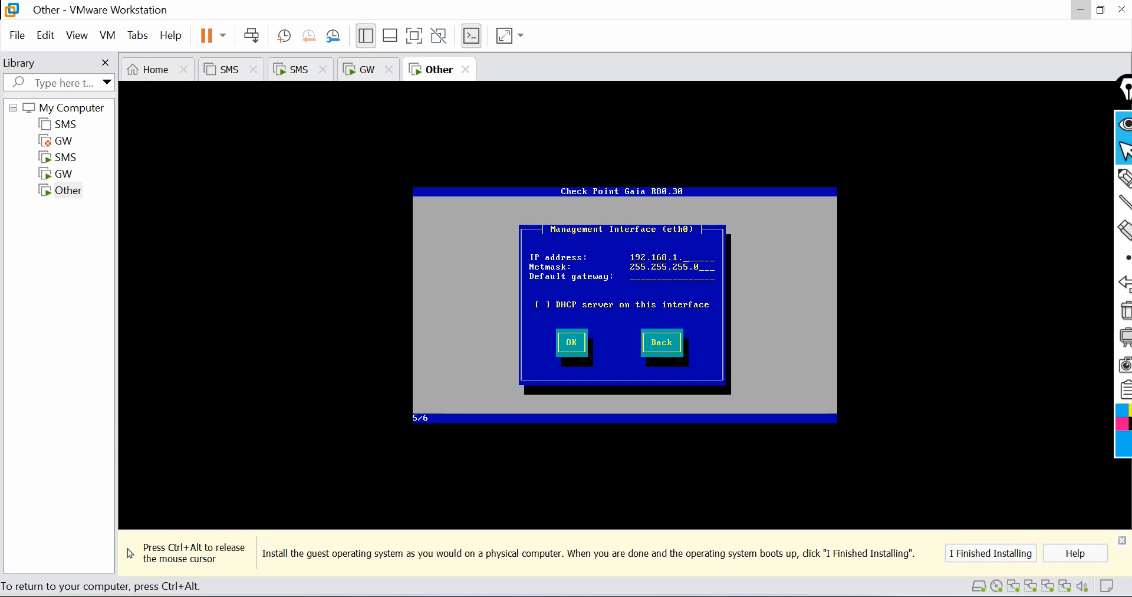
type("110192.168.1.254")
key("Tab")
Step: Confirm formatting the hard drives to begin installing Gaia
key("Tab")
key("Return")
key("Tab")
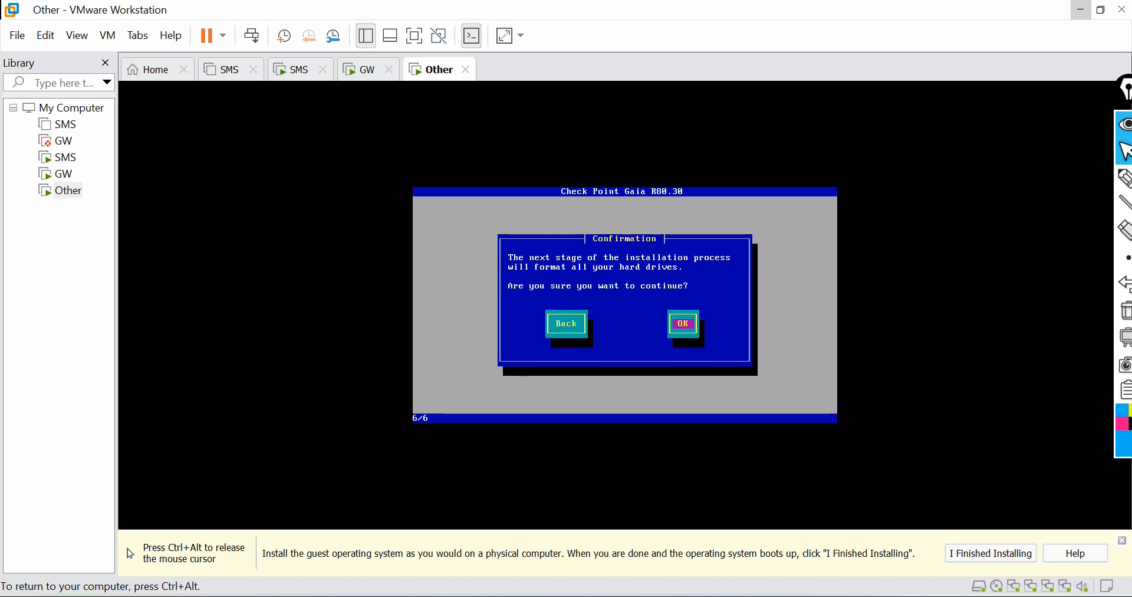
key("Return")
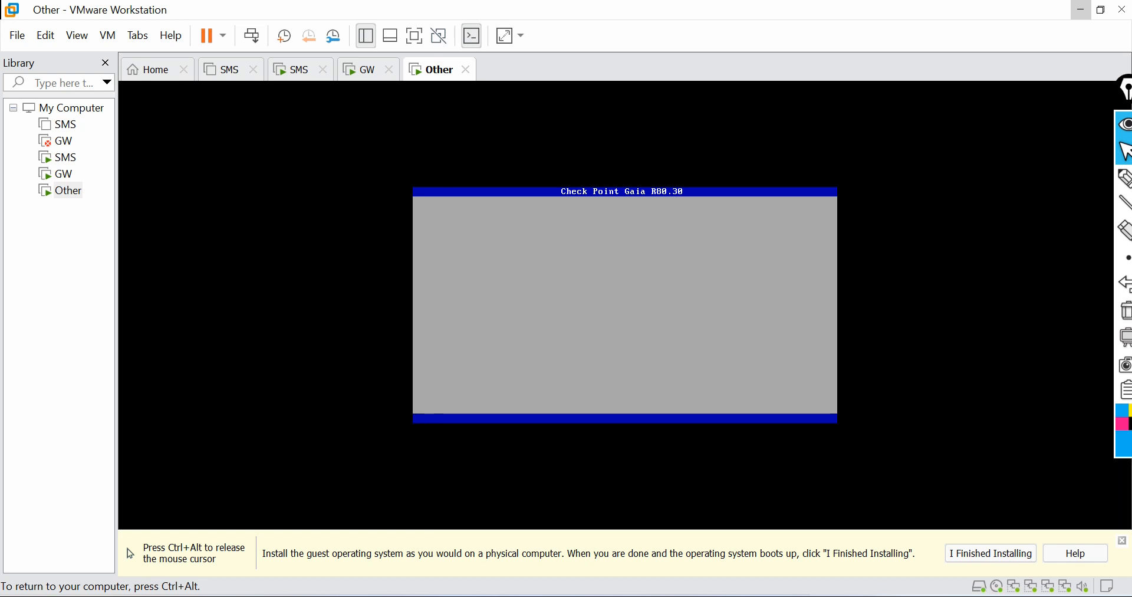
Step: Name the new gateway GW1 and set its IPv4 address to 192.168.1.100
key("ctrl+alt")
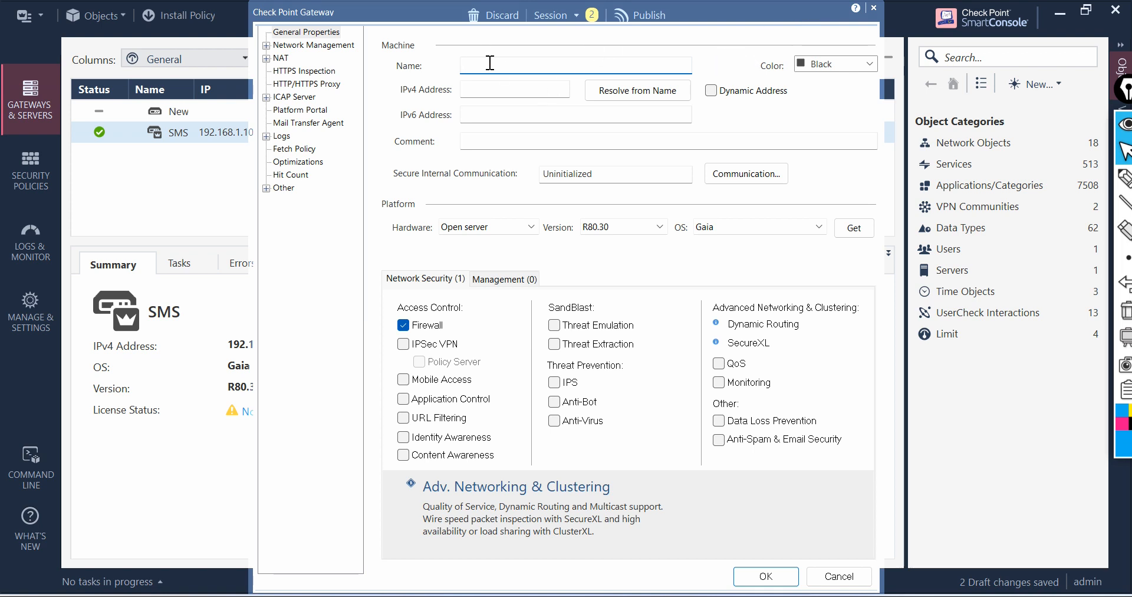
type("GW1")
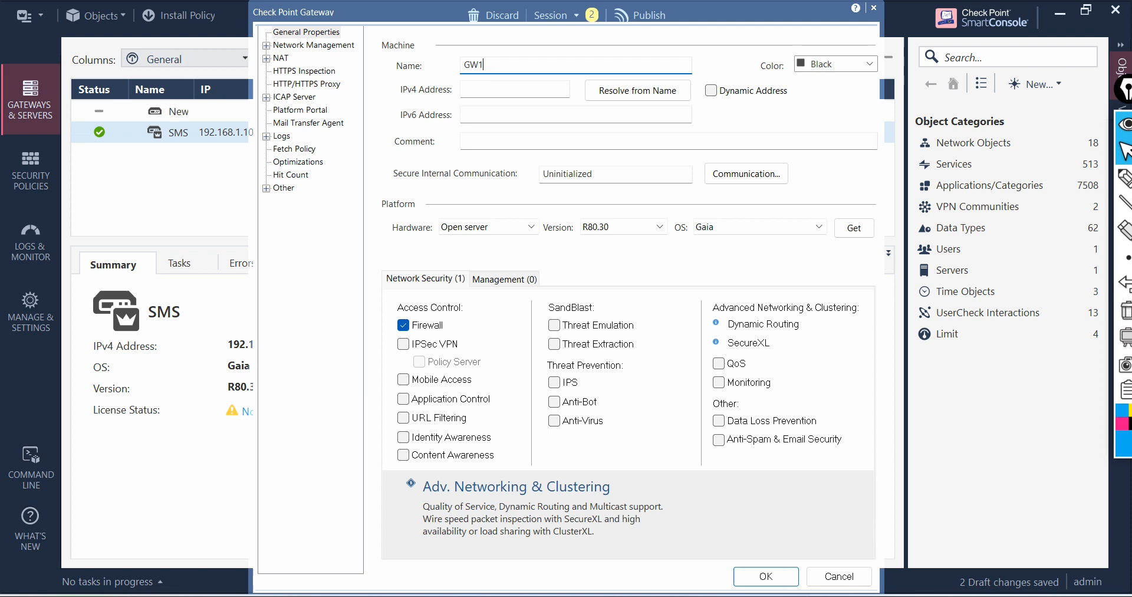
left_click(485, 90)
type("192.168")
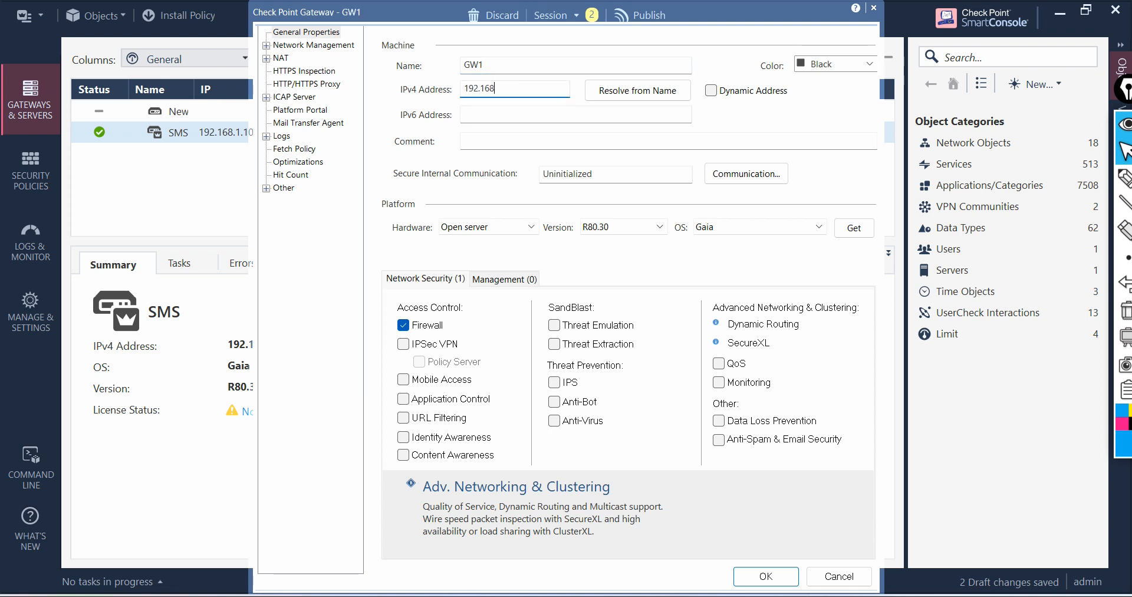
type(".1.100")
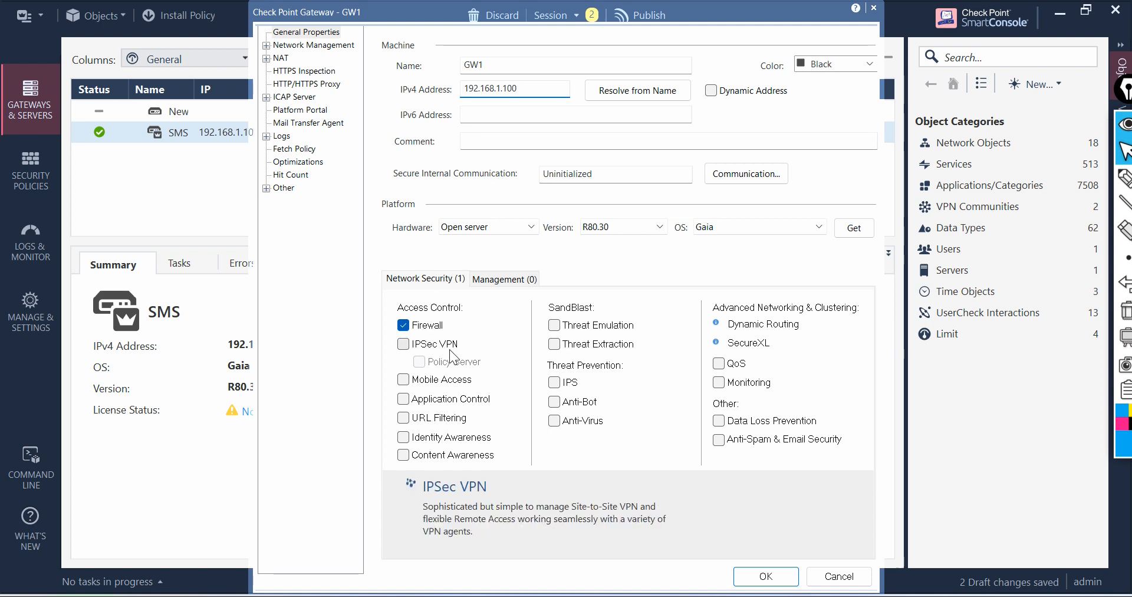
Step: Open the gateway's secure internal communication settings, choosing to continue despite the shared address
left_click(729, 176)
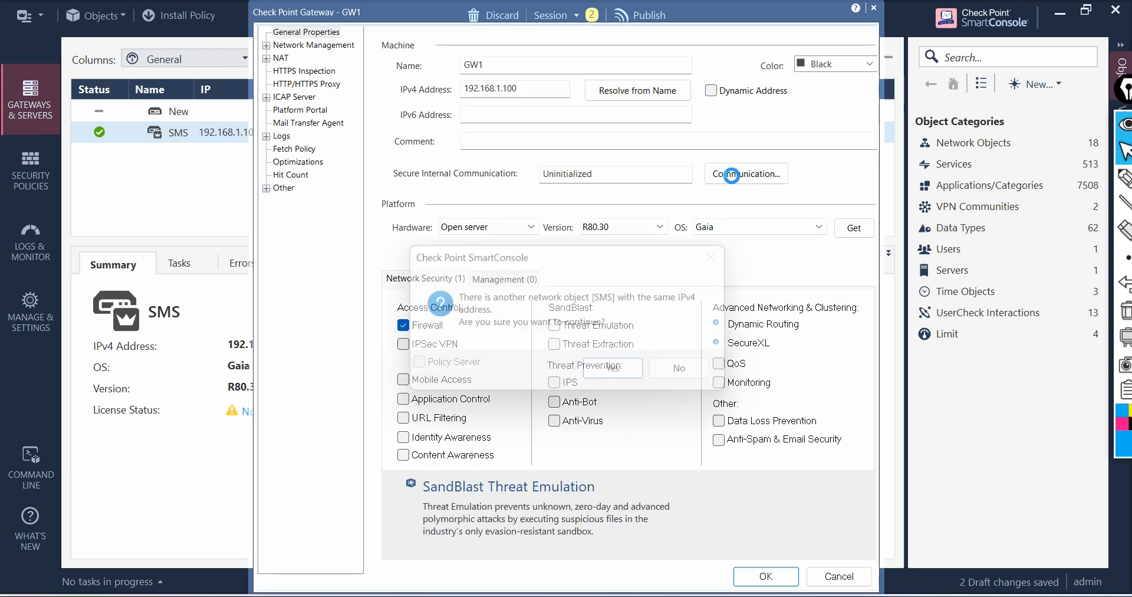
left_click(631, 374)
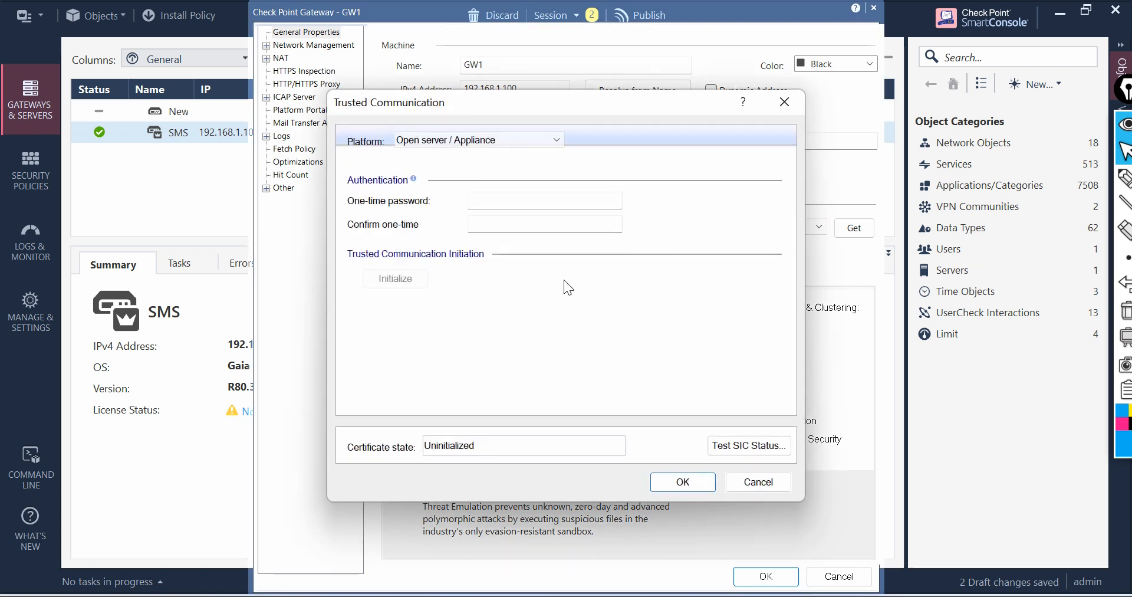
Step: Enter and confirm the gateway's one-time SIC password, then initialize trusted communication and dismiss the connection error
left_click(487, 201)
type("12345678")
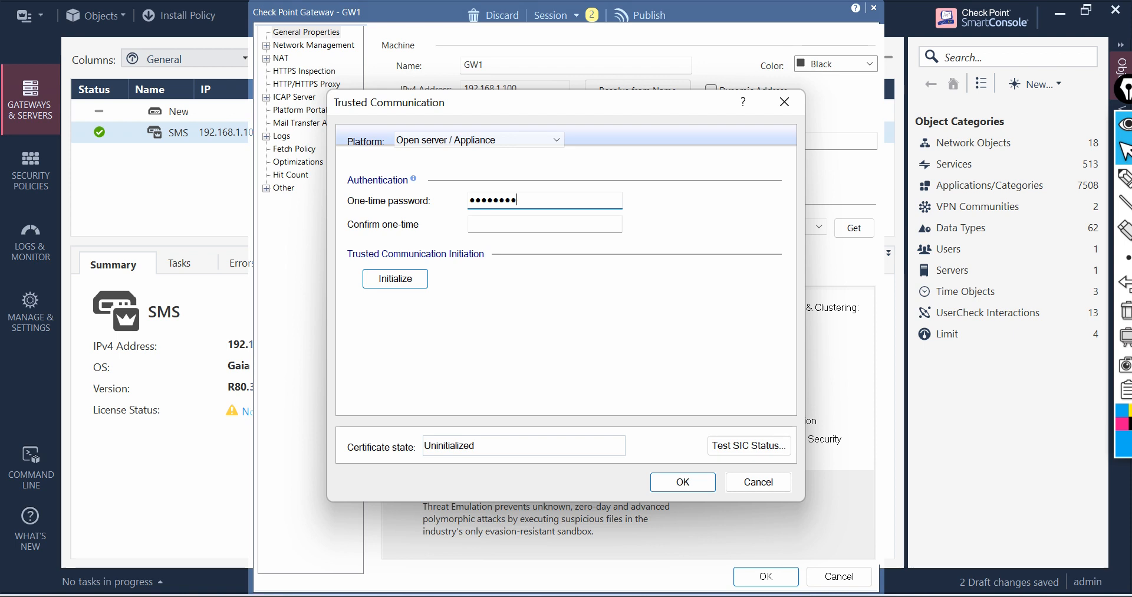
left_click(545, 224)
type("12345678")
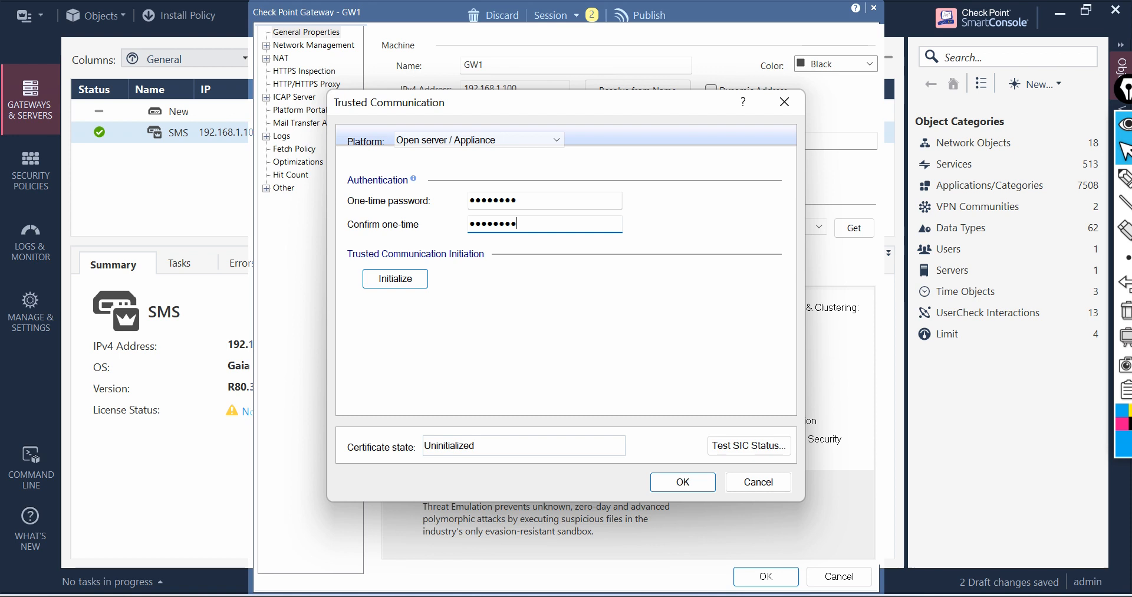
left_click(408, 287)
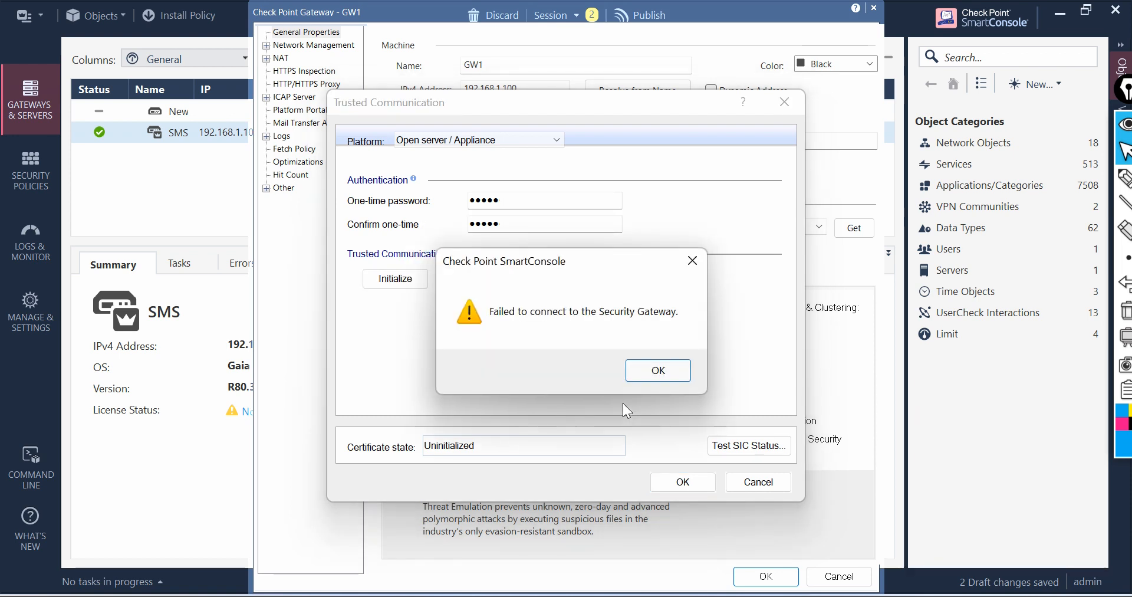
left_click(670, 369)
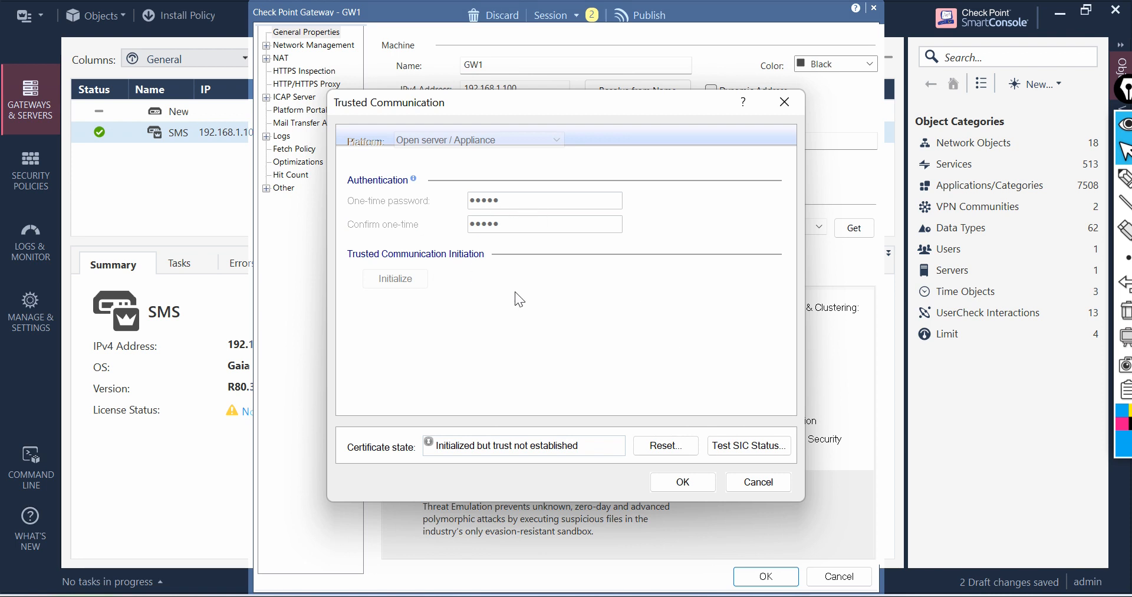
Step: Reset the gateway's SIC certificate, confirming the reset and acknowledging the policy reinstall notice
left_click(678, 446)
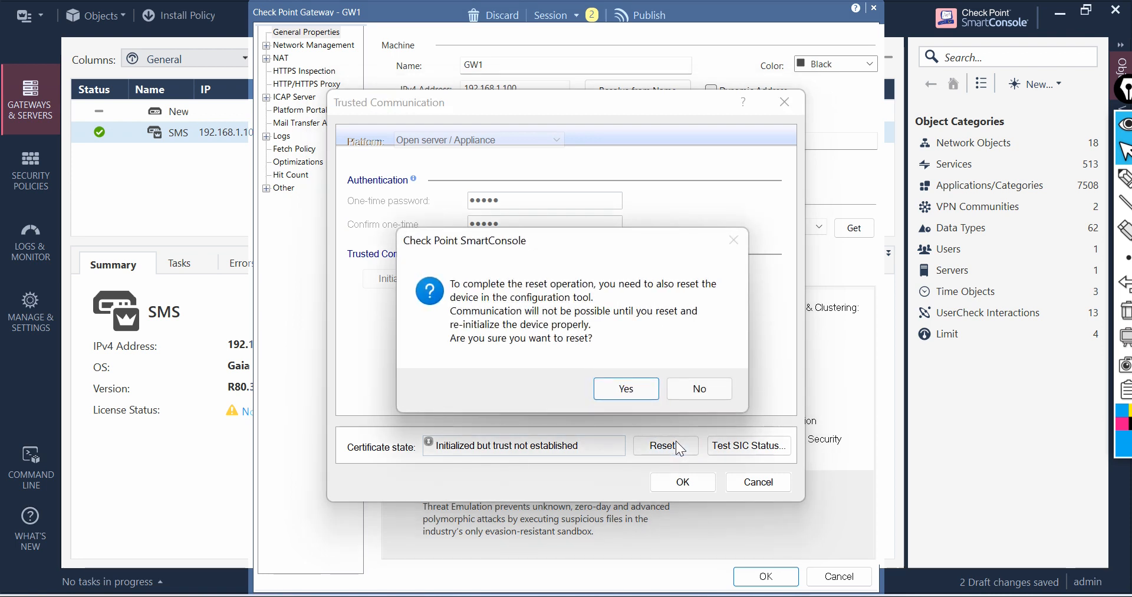
left_click(630, 384)
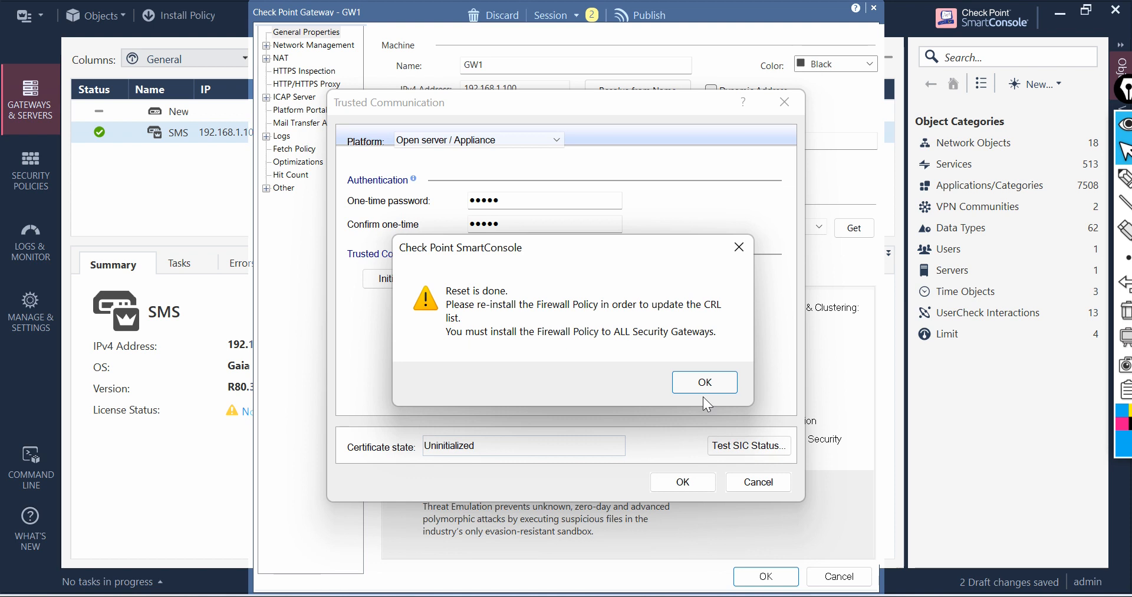
left_click(678, 380)
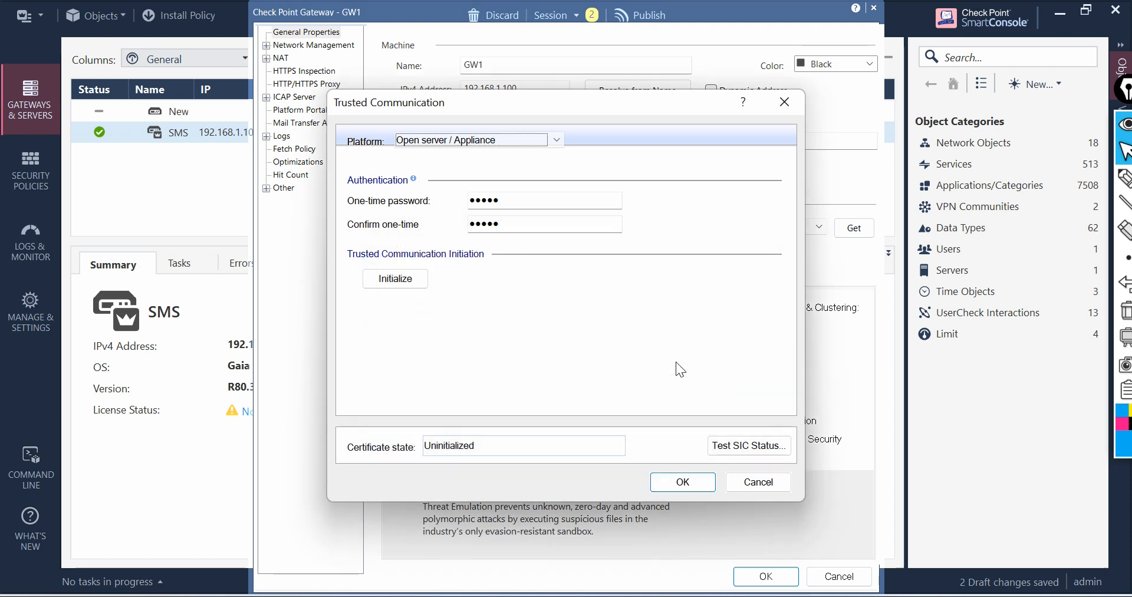
Step: Re-enter and confirm the one-time SIC password, initialize trusted communication again and dismiss the error
double_click(518, 199)
type("********")
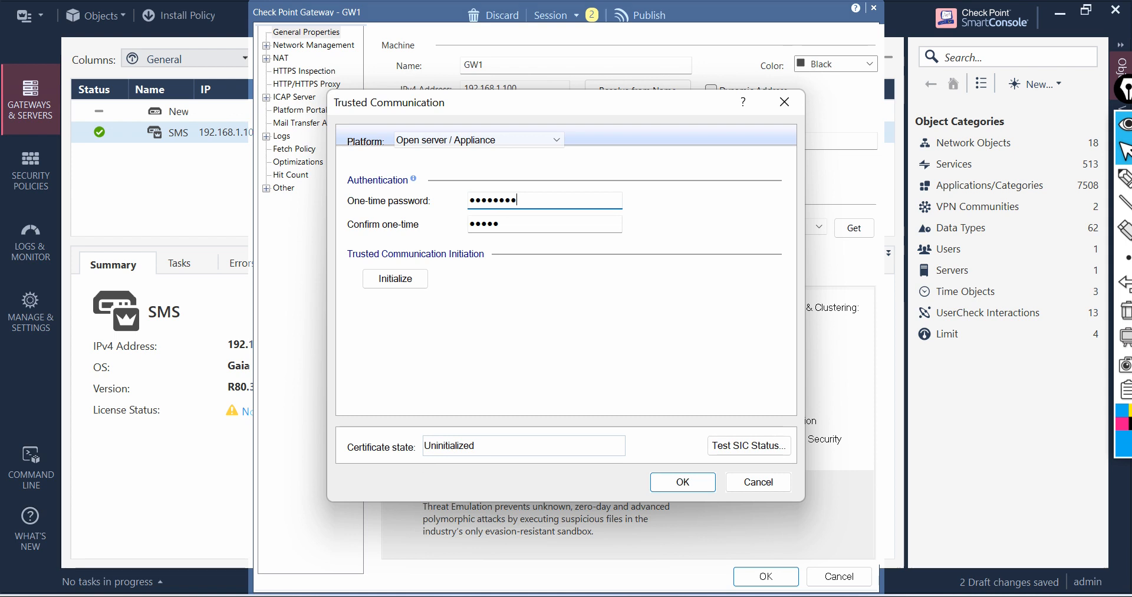
key("Tab")
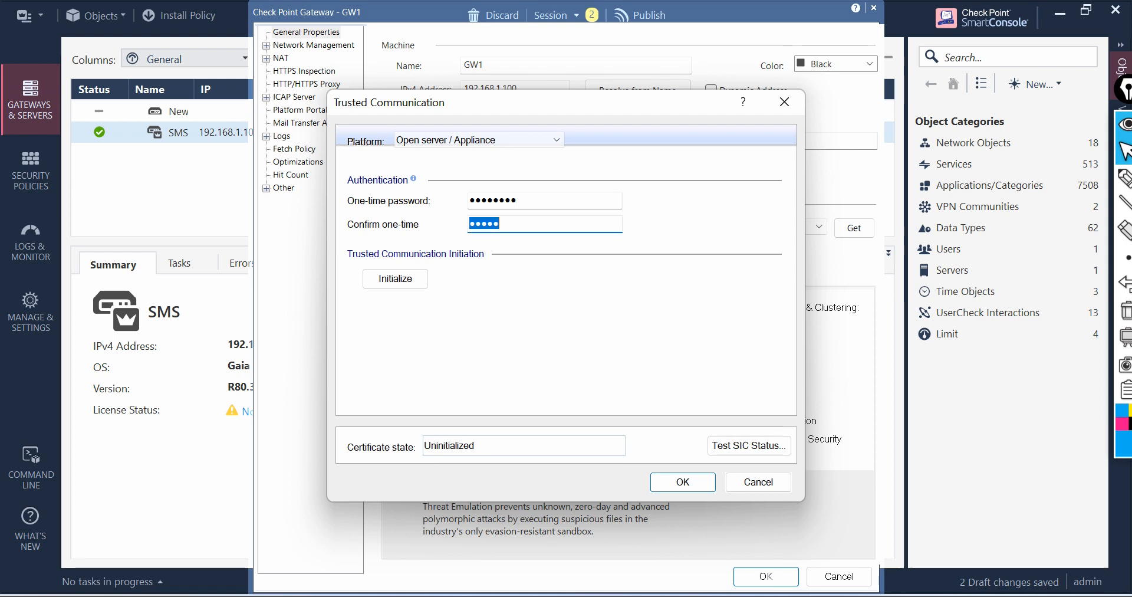
type("****")
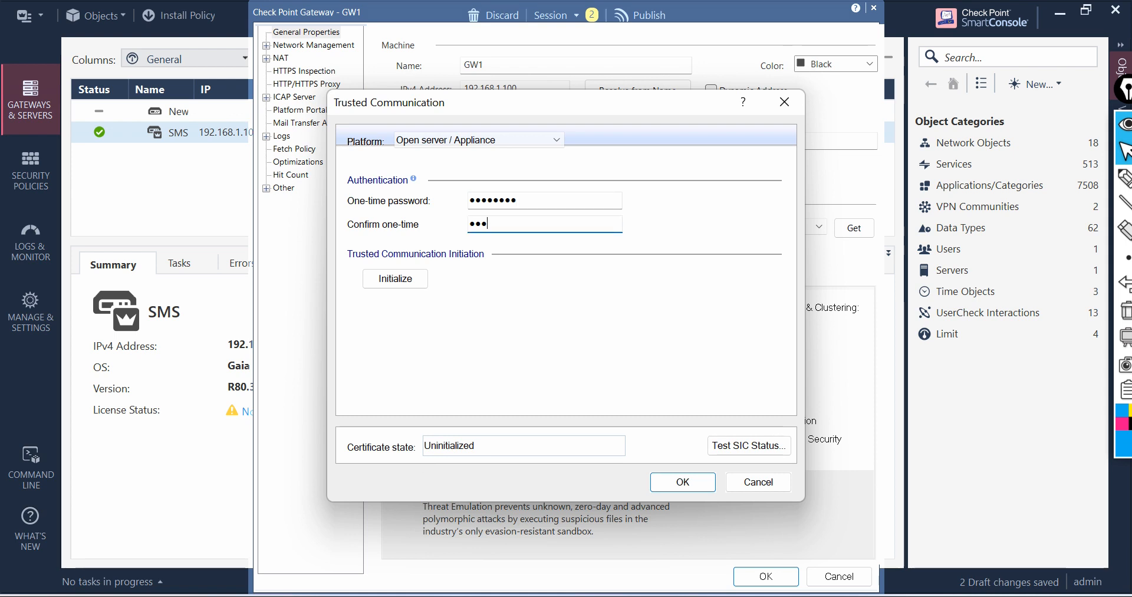
type("****")
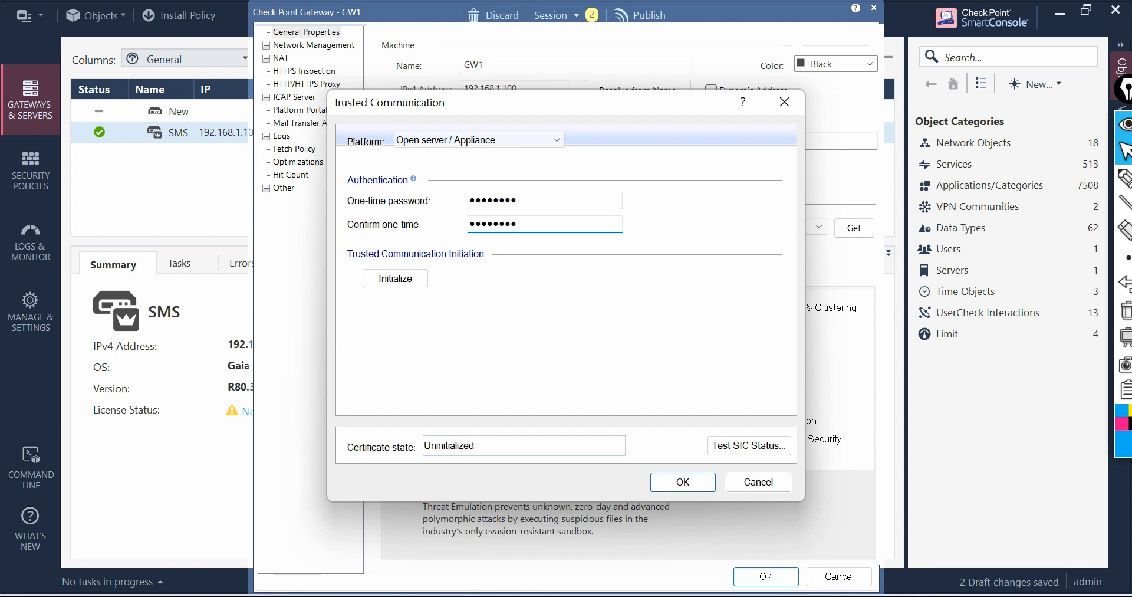
left_click(399, 280)
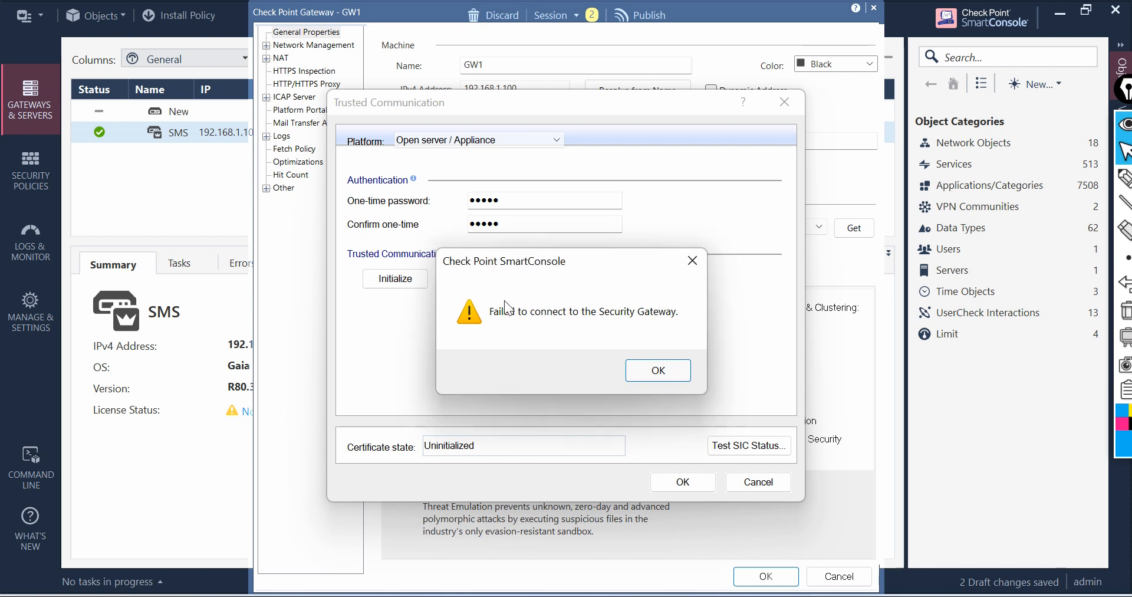
left_click(656, 370)
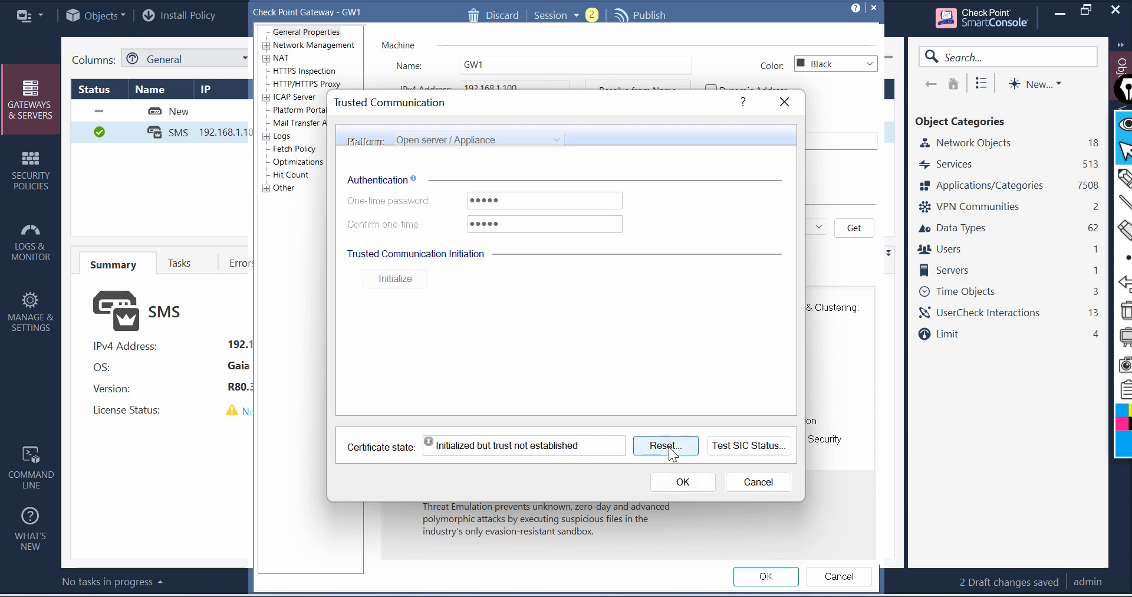
Step: Test the gateway's SIC status and read the full status message
left_click(738, 446)
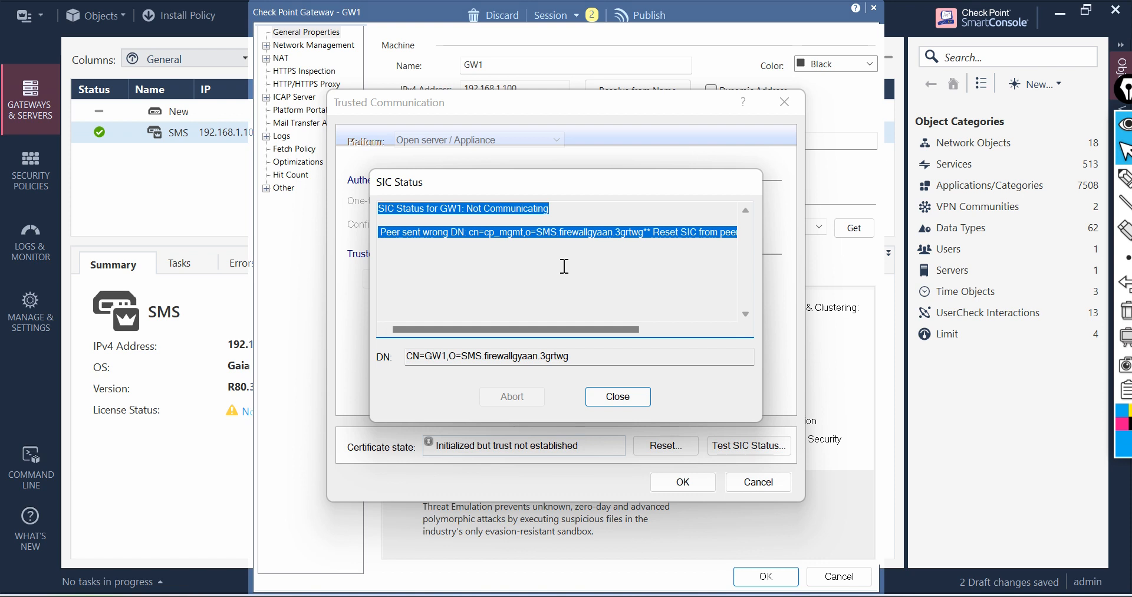
left_click(1124, 178)
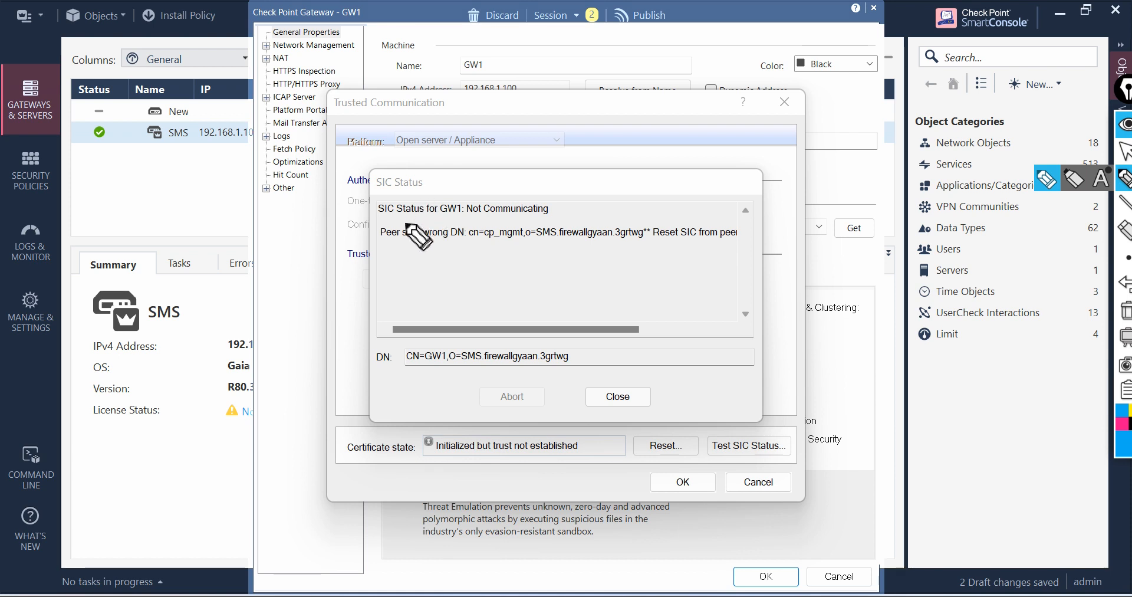
mouse_move(464, 220)
left_mouse_down()
mouse_move(579, 206)
mouse_move(502, 187)
mouse_move(466, 218)
left_mouse_up()
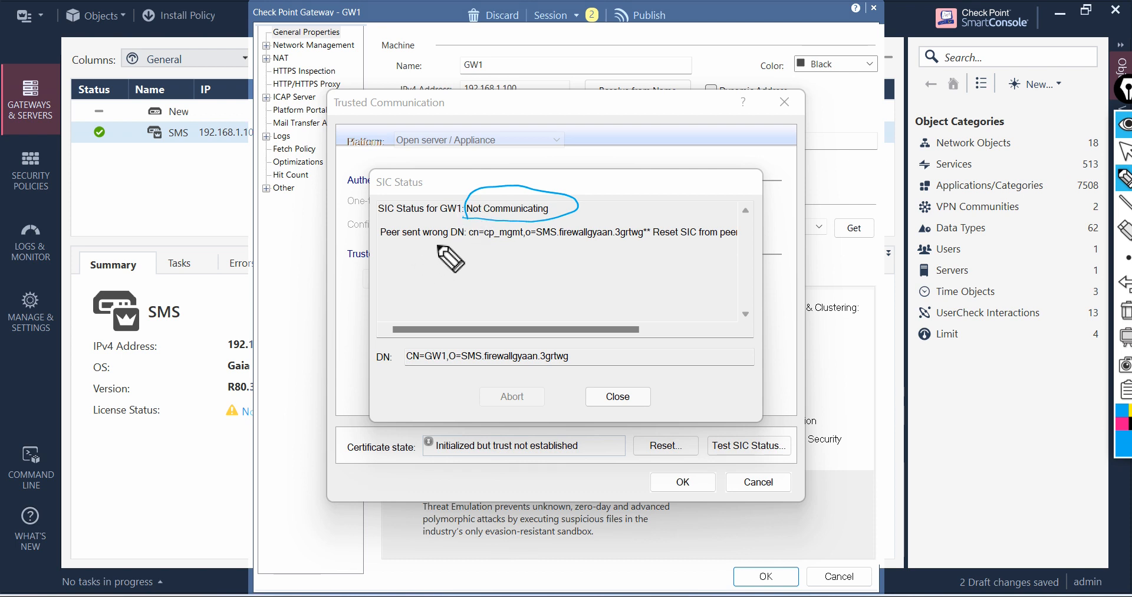
mouse_move(461, 245)
left_mouse_down()
mouse_move(664, 264)
mouse_move(744, 248)
mouse_move(700, 211)
mouse_move(479, 231)
left_mouse_up()
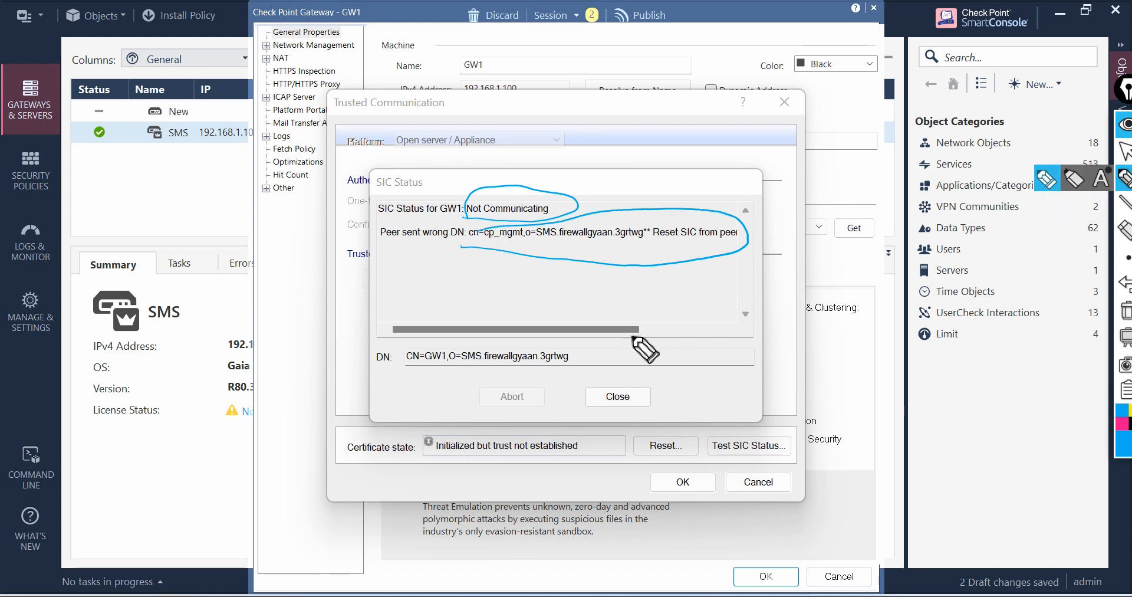
left_click_drag(638, 330, 690, 322)
left_click(1124, 150)
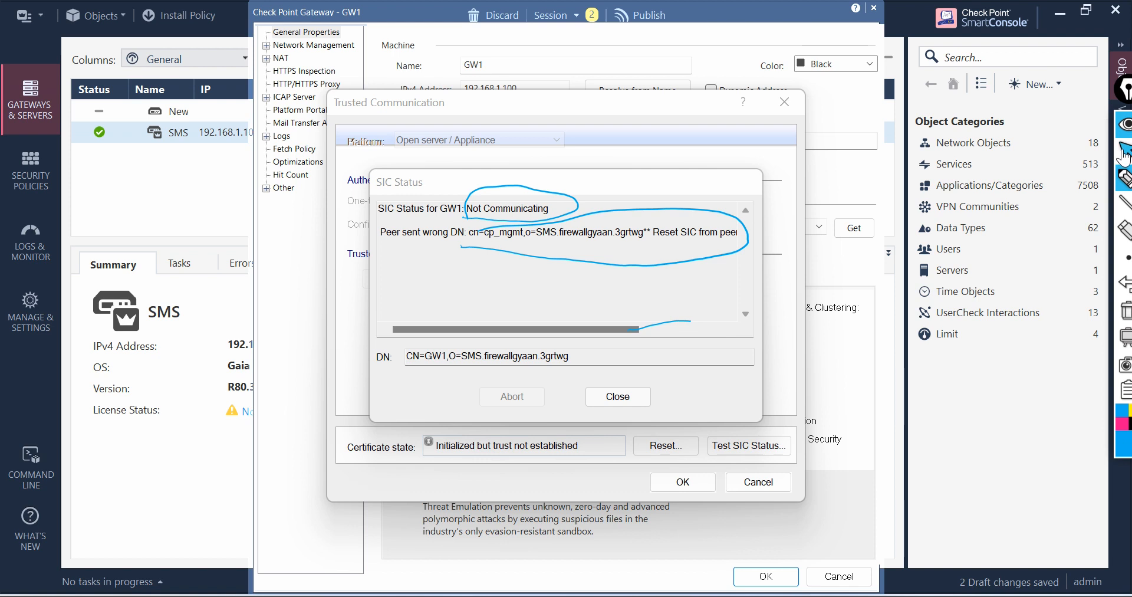
left_click_drag(378, 207, 729, 311)
left_click(569, 233)
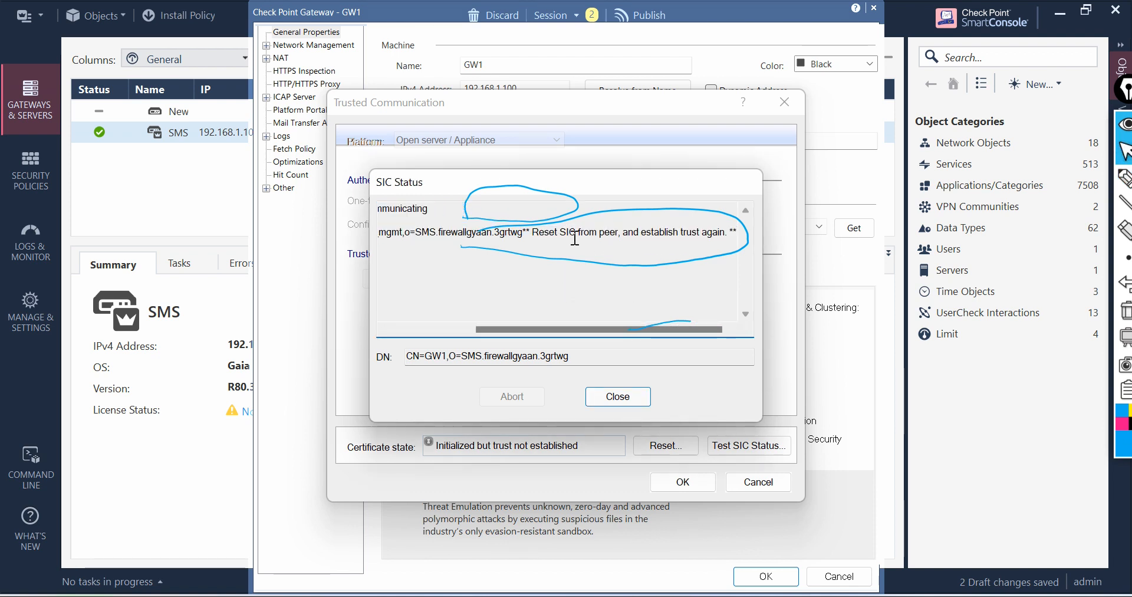
left_click(1124, 177)
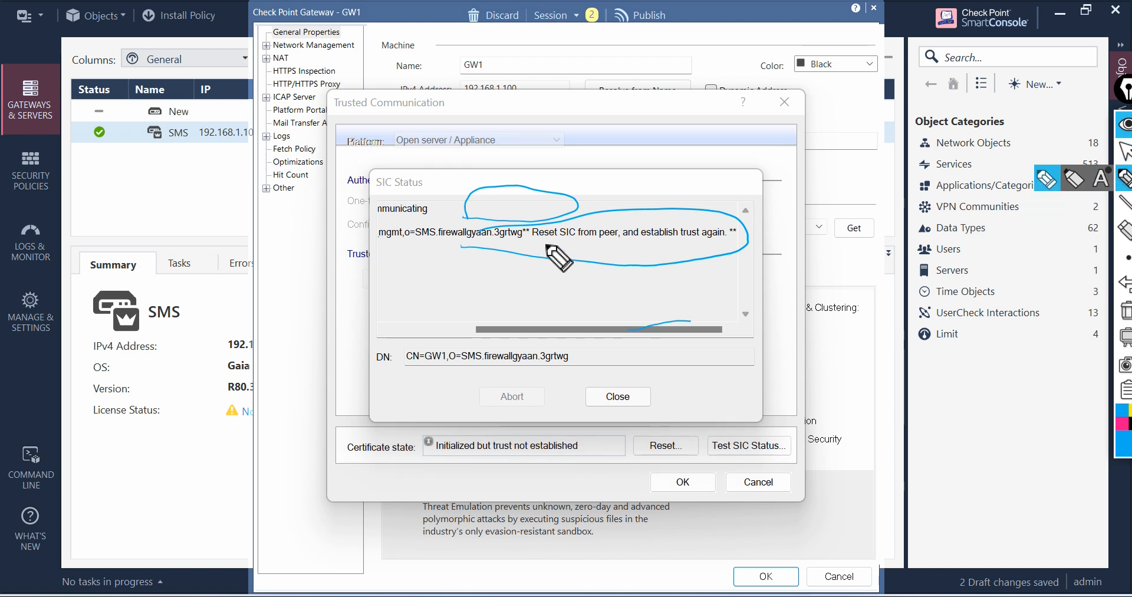
mouse_move(544, 246)
left_mouse_down()
mouse_move(617, 248)
mouse_move(626, 223)
mouse_move(534, 219)
mouse_move(527, 245)
left_mouse_up()
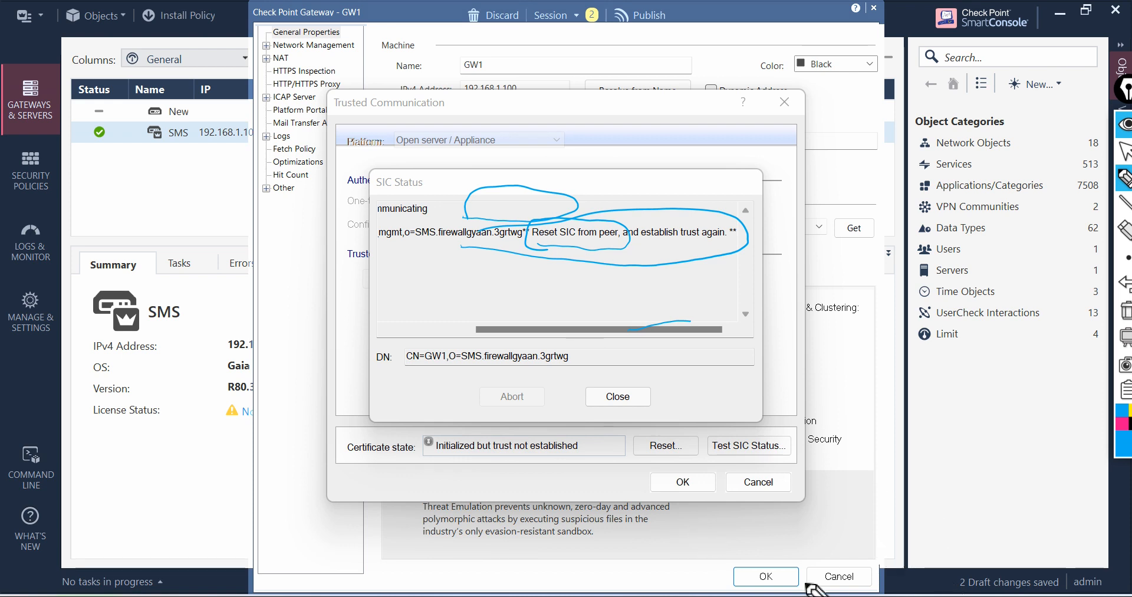
left_click(1124, 150)
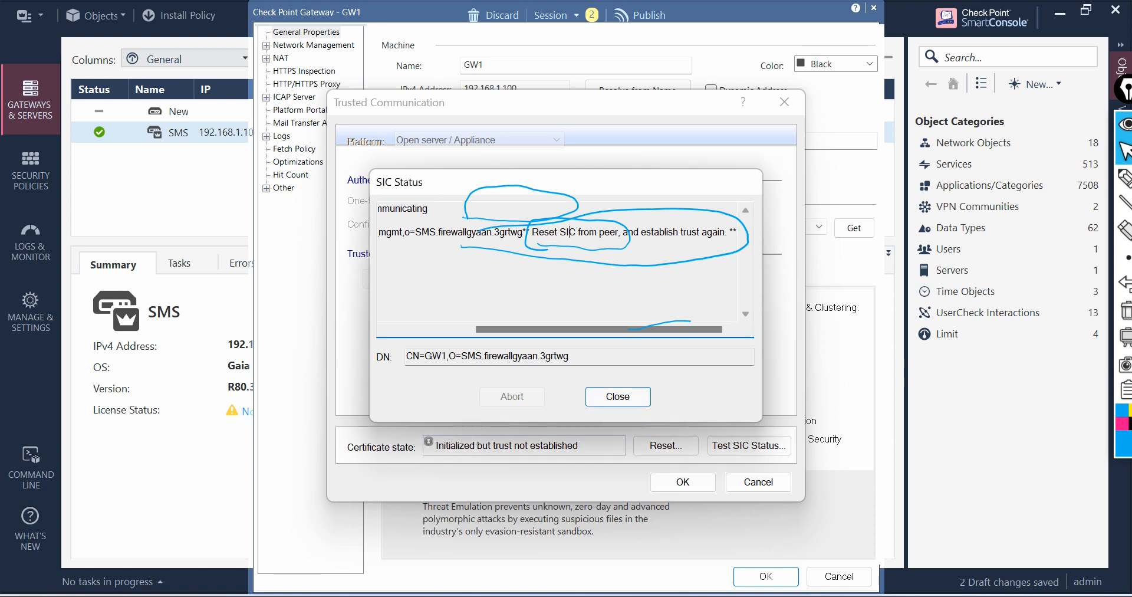
left_click(1124, 309)
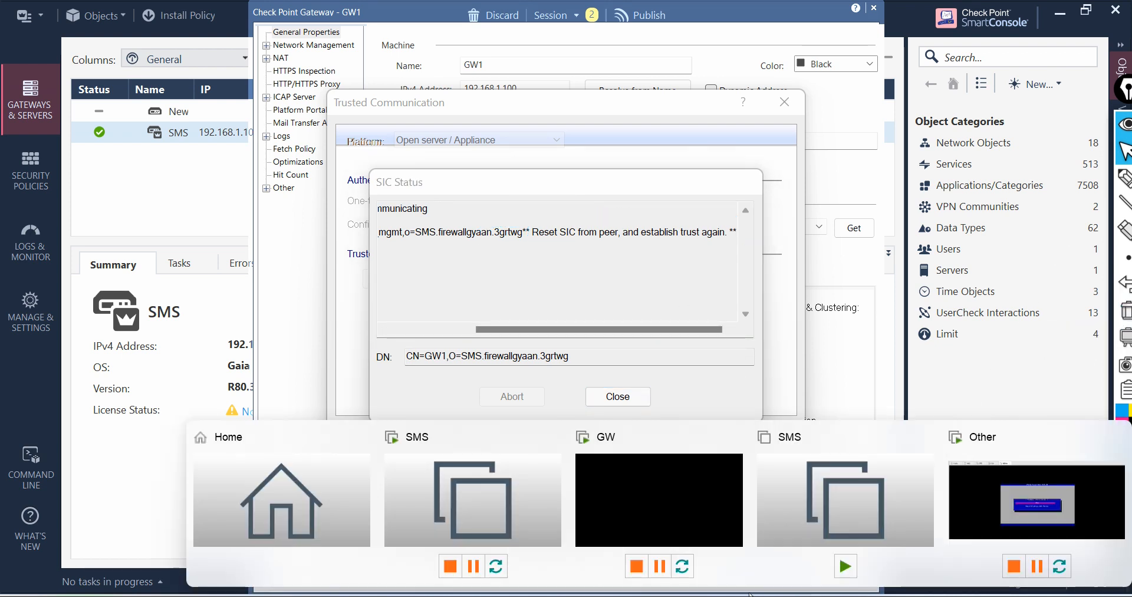
Step: Switch to the GW virtual machine console, log in as admin with the account password and run cpconfig
left_click(1060, 513)
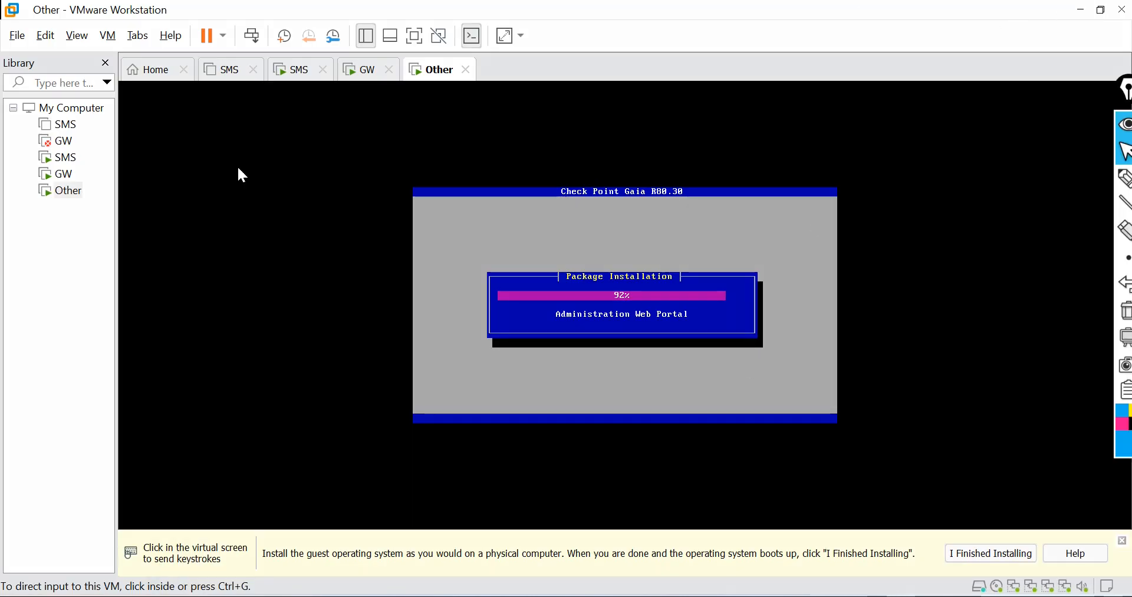
left_click(361, 75)
left_click(477, 266)
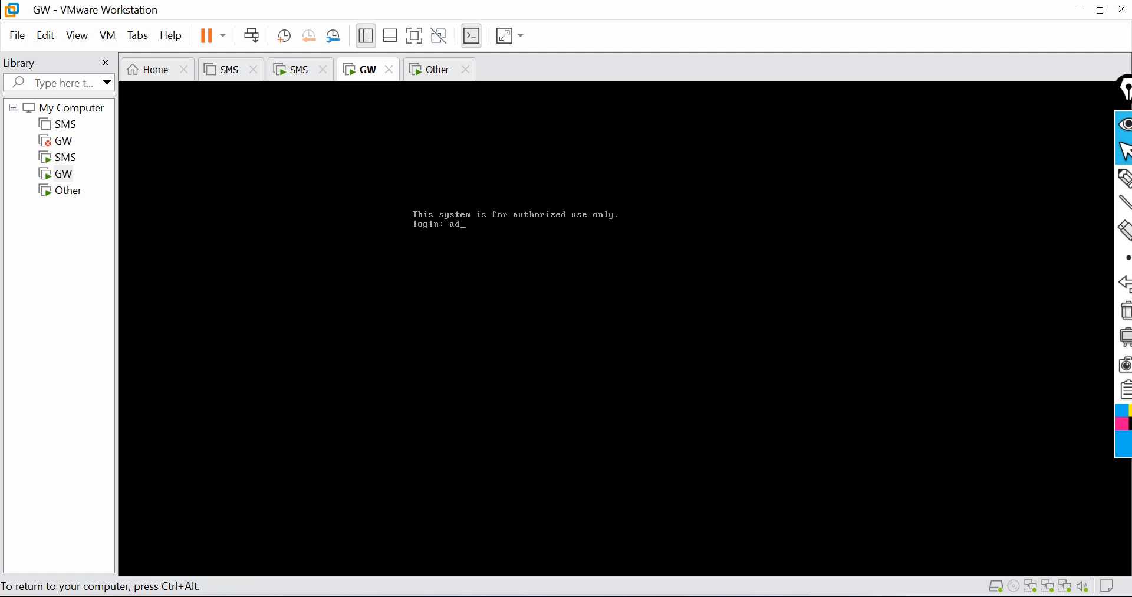
type("admin")
key("Return")
key("Return")
type("cpconfig")
key("Return")
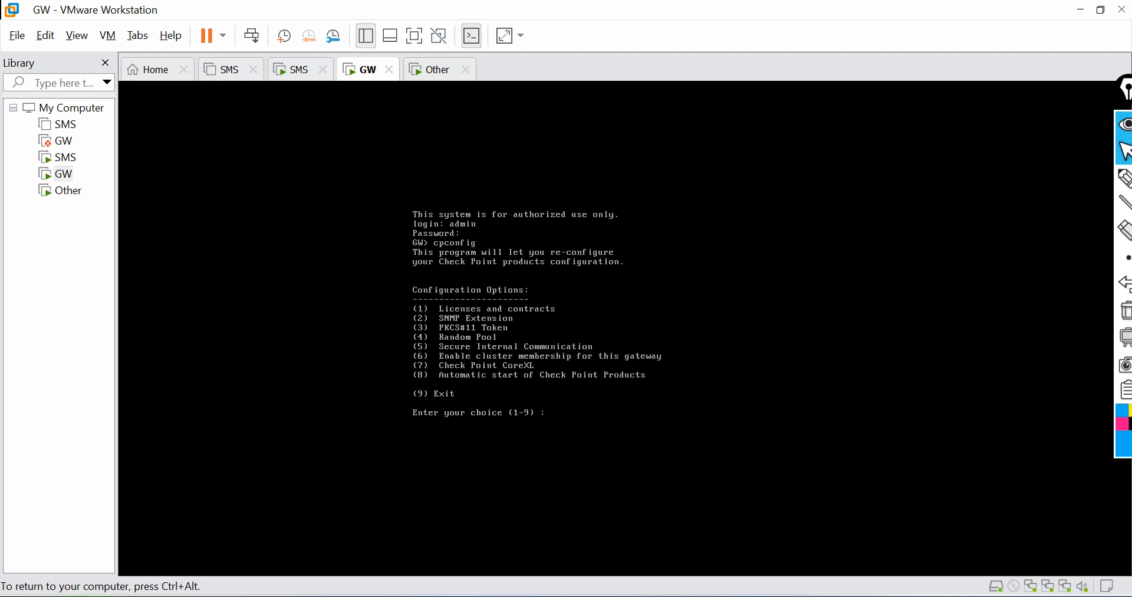
Step: Choose Secure Internal Communication (option 5) in cpconfig and agree to change the activation key
left_click(1125, 178)
left_click_drag(361, 352, 409, 343)
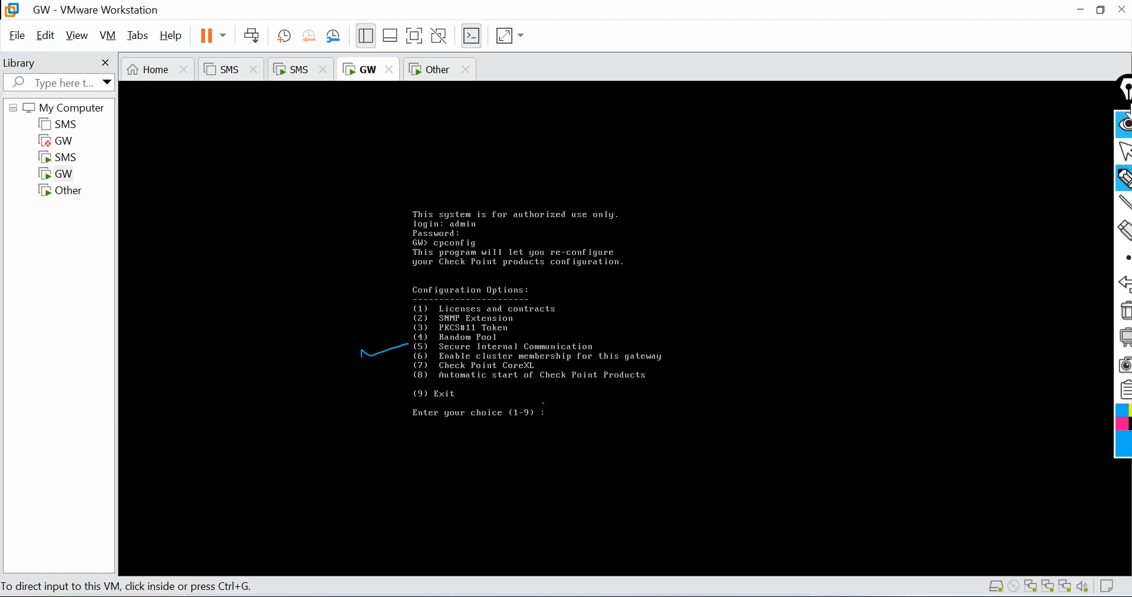
left_click(1122, 154)
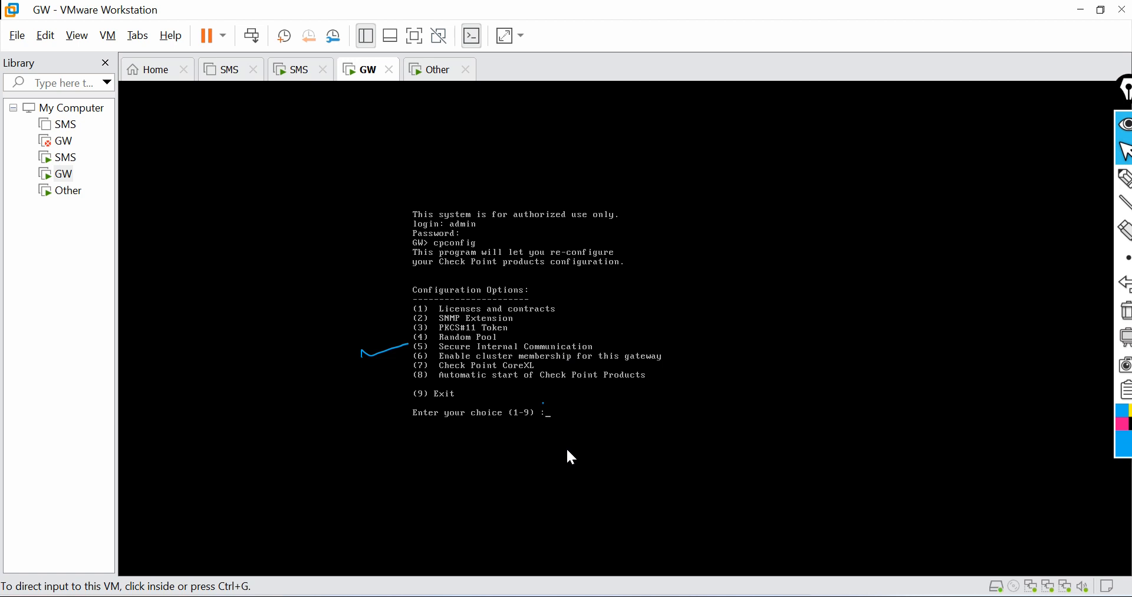
left_click(606, 401)
type("5")
key("Return")
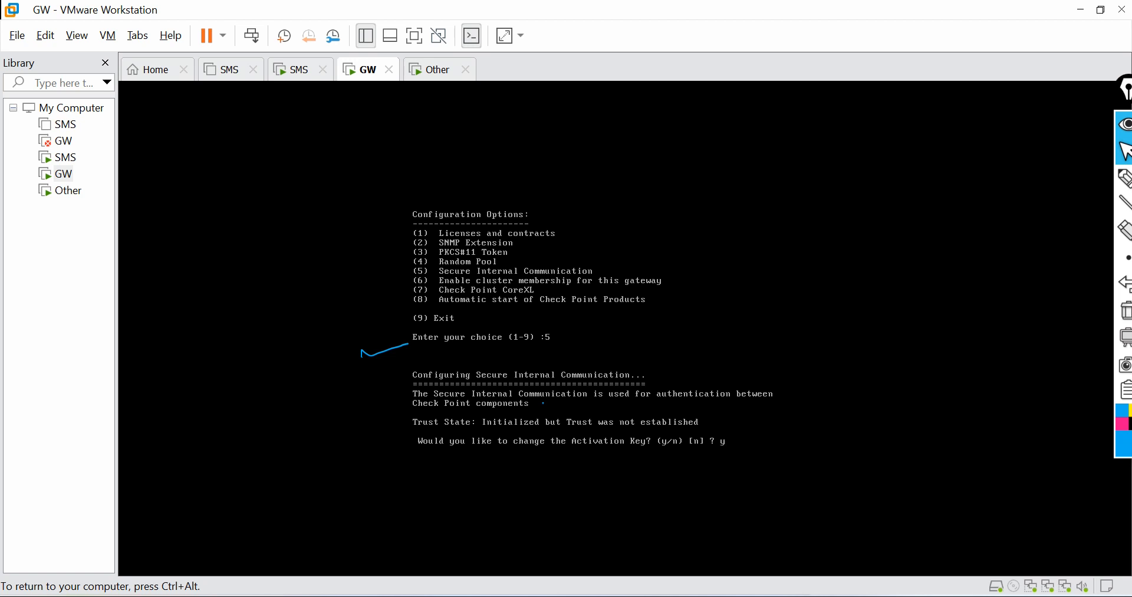
type("y")
key("Return")
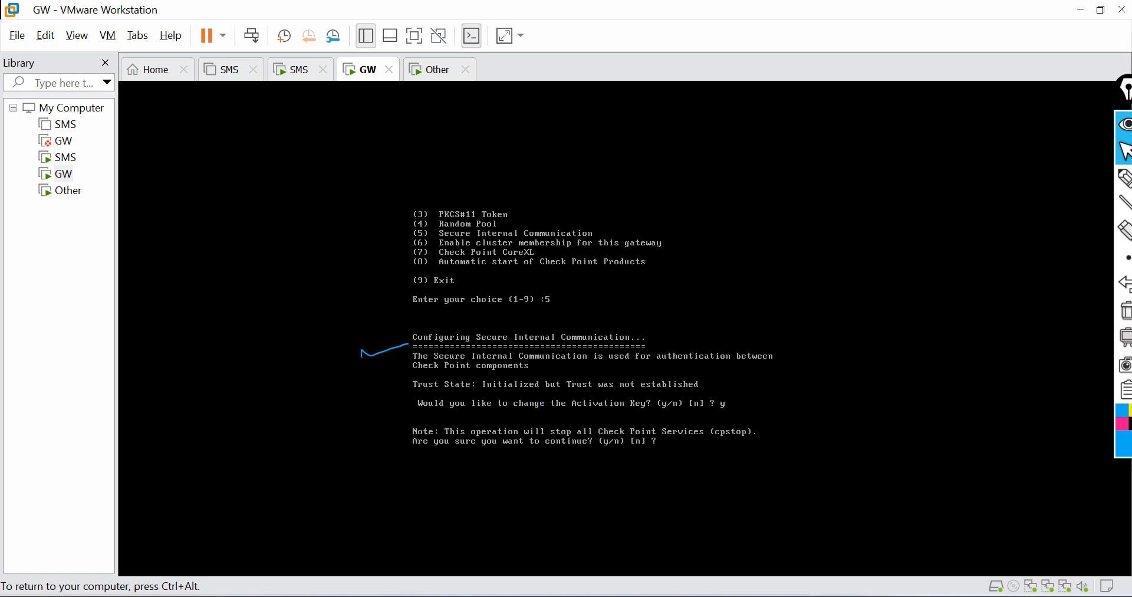
Step: Confirm stopping Check Point services and enter the new SIC activation key twice
type("y")
key("Return")
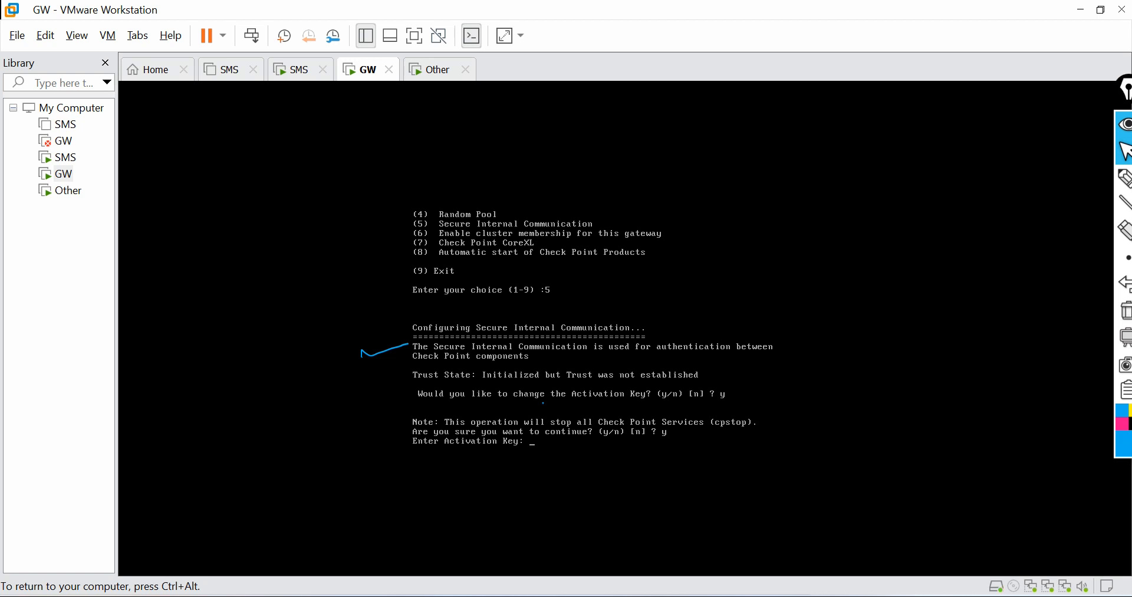
key("Return")
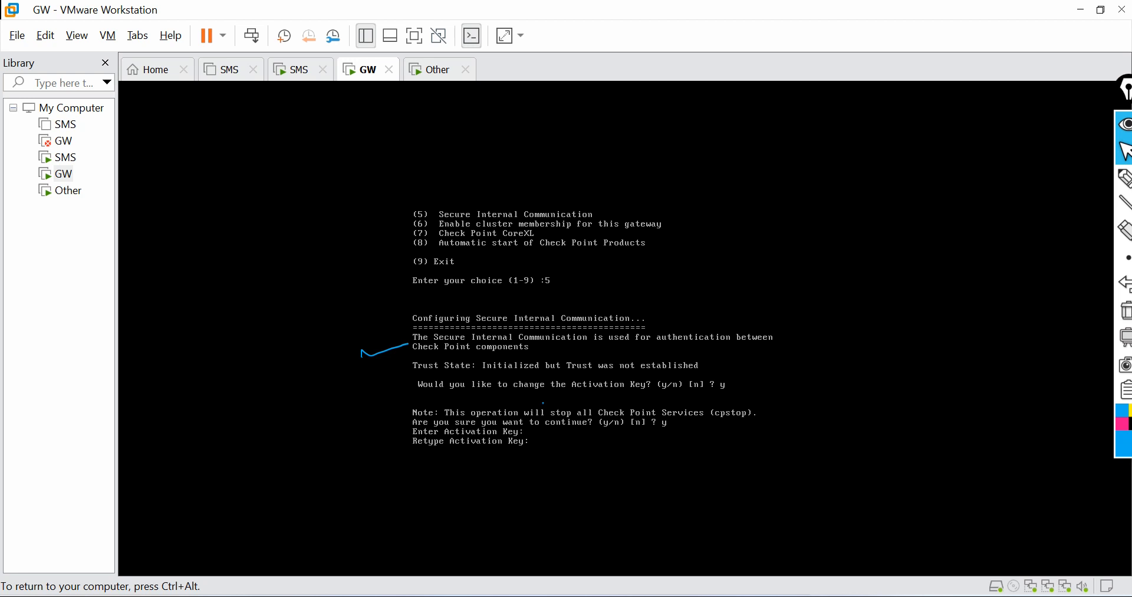
key("Return")
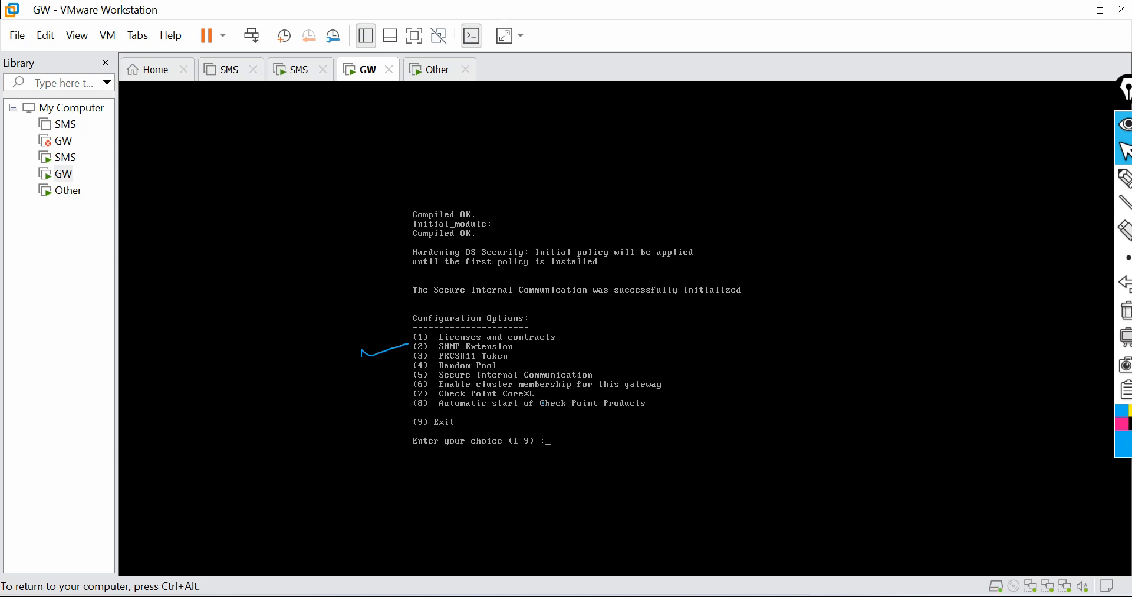
Step: Exit cpconfig on the gateway console
type("9")
key("Return")
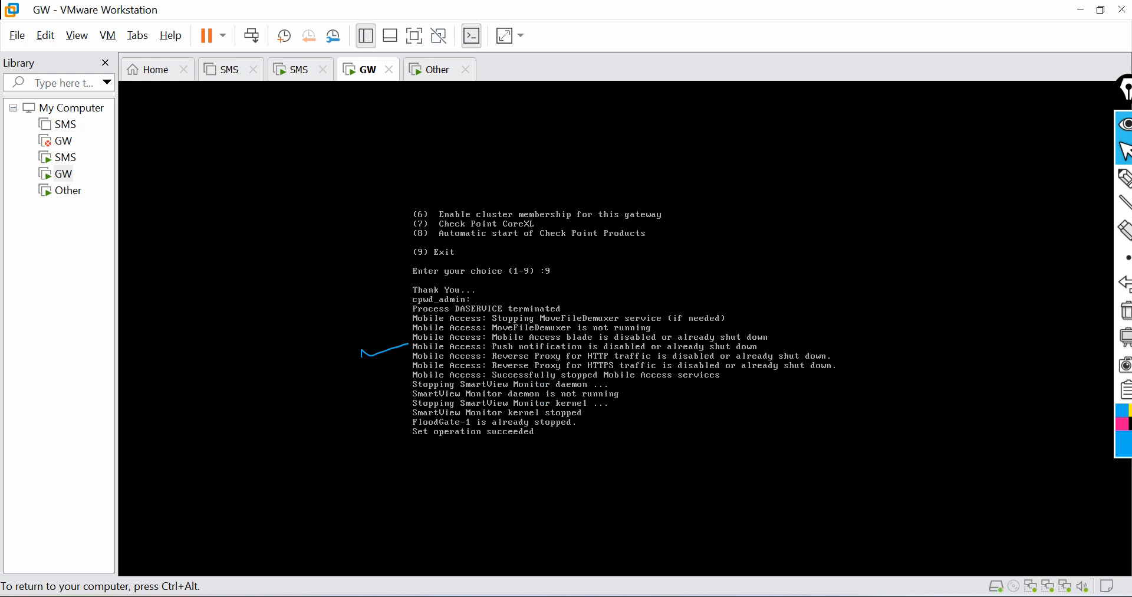
Step: Switch to the Other virtual machine and confirm its reboot after the Gaia installation
key("ctrl+alt")
left_click(1118, 318)
key("ctrl+Tab")
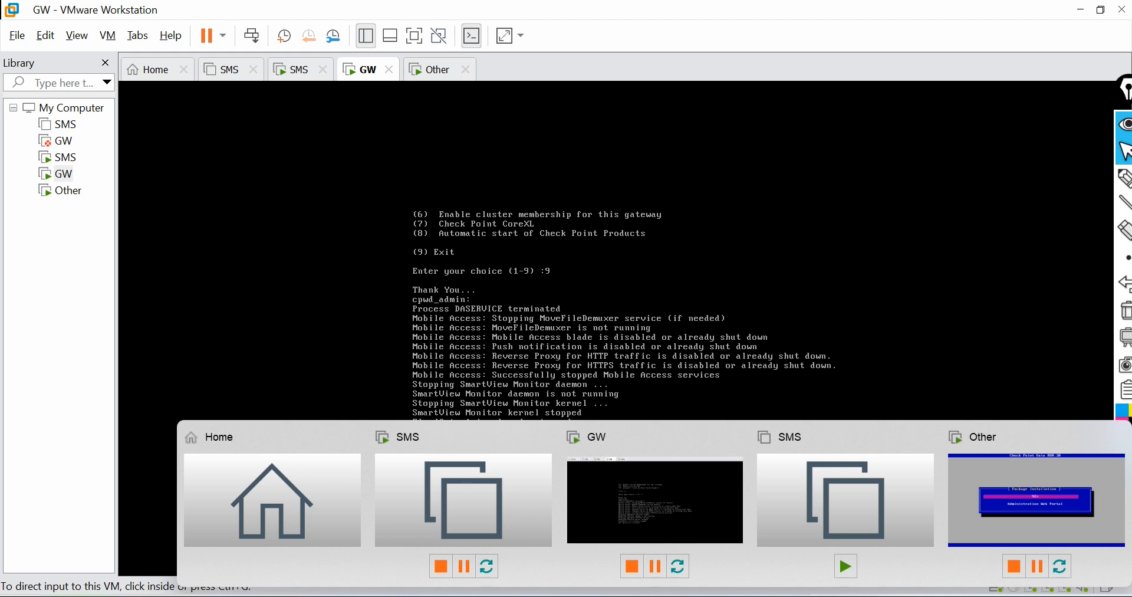
left_click(1035, 490)
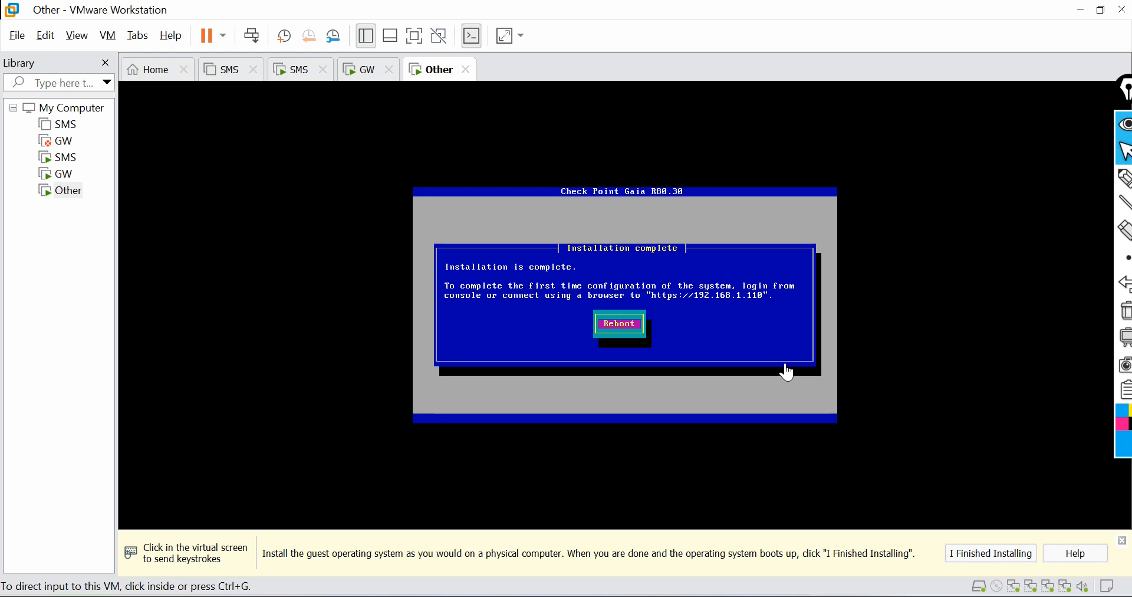
left_click(715, 337)
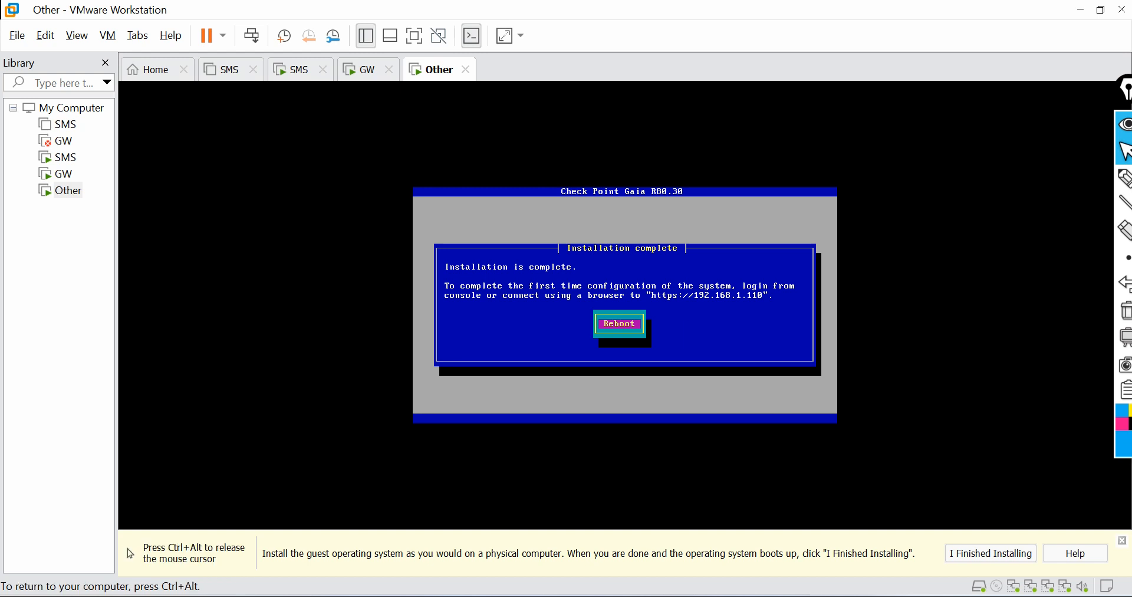
key("Return")
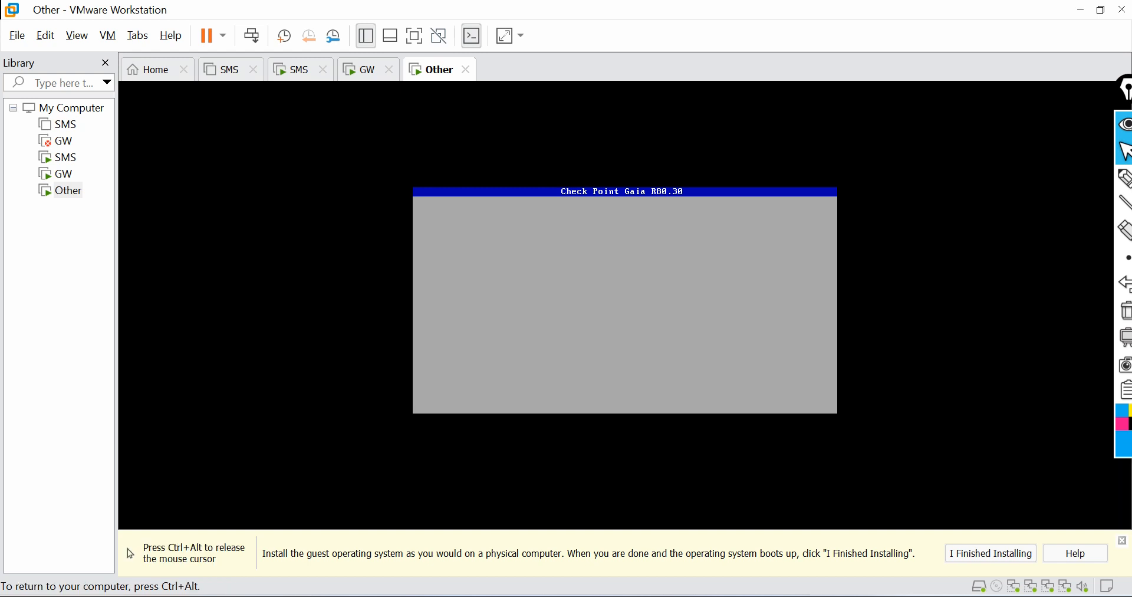
Step: Return to the GW console and set the expert password with set expert-password, entering it twice
key("ctrl+alt")
left_click(358, 79)
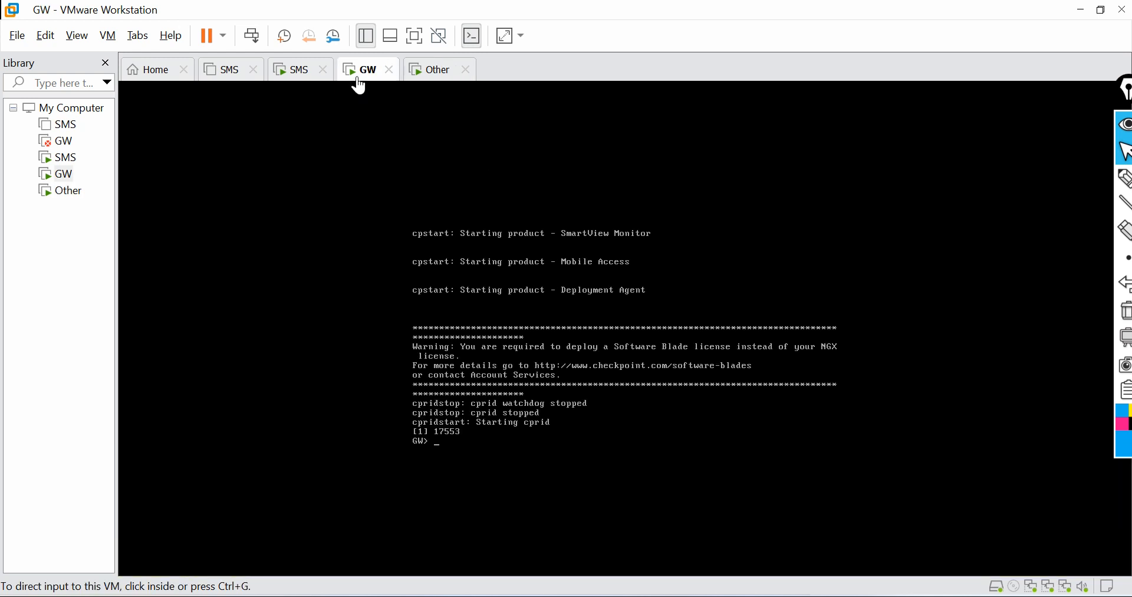
left_click(546, 448)
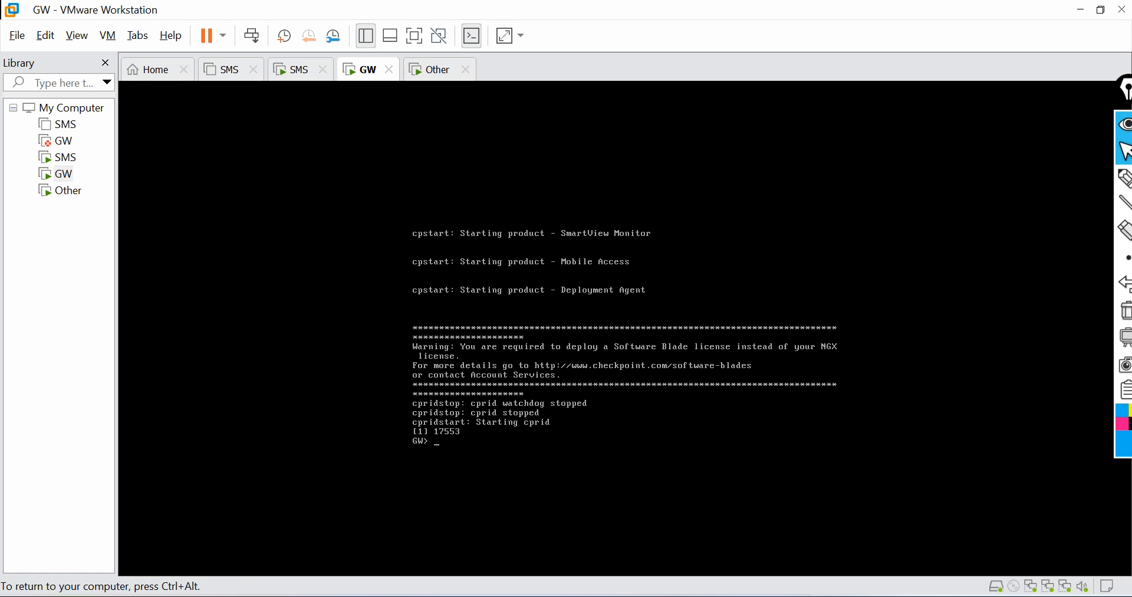
key("ctrl+alt")
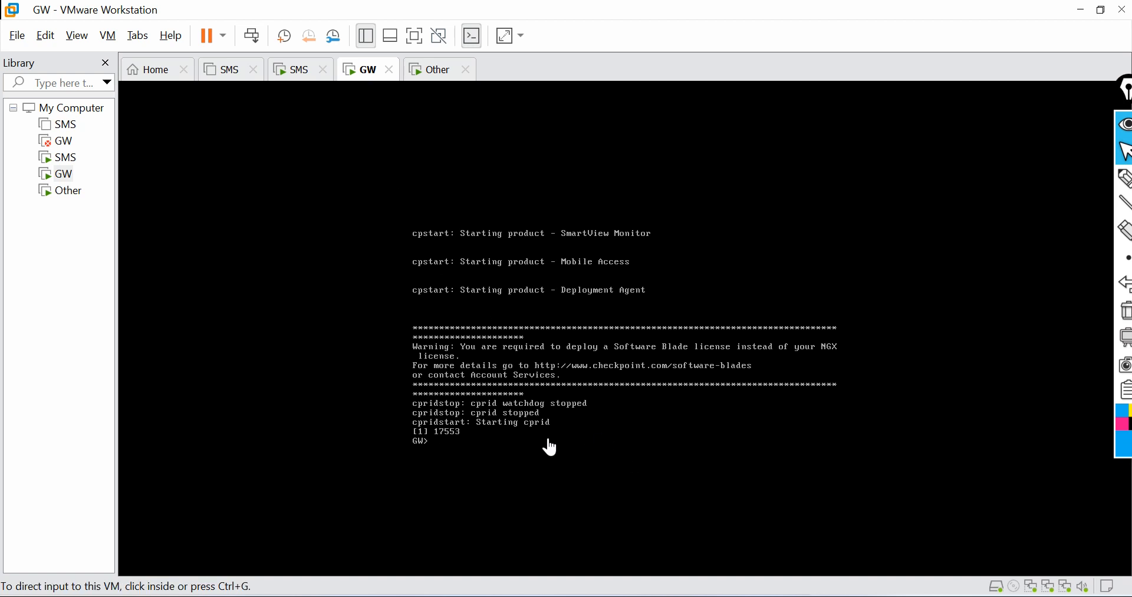
left_click(550, 447)
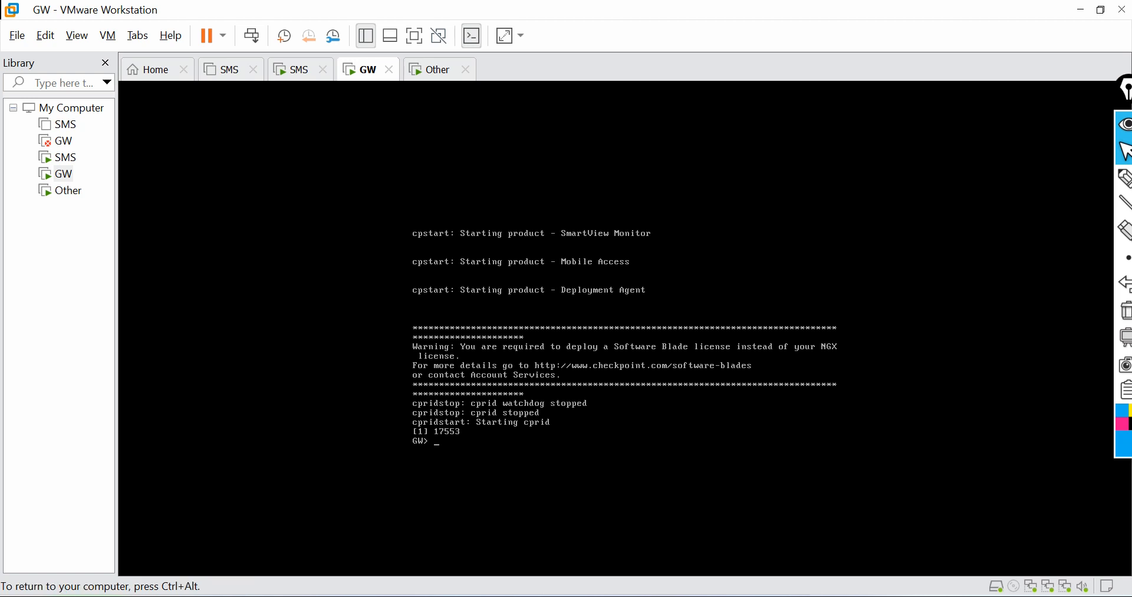
type("set ex")
key("Tab")
type("p")
key("Tab")
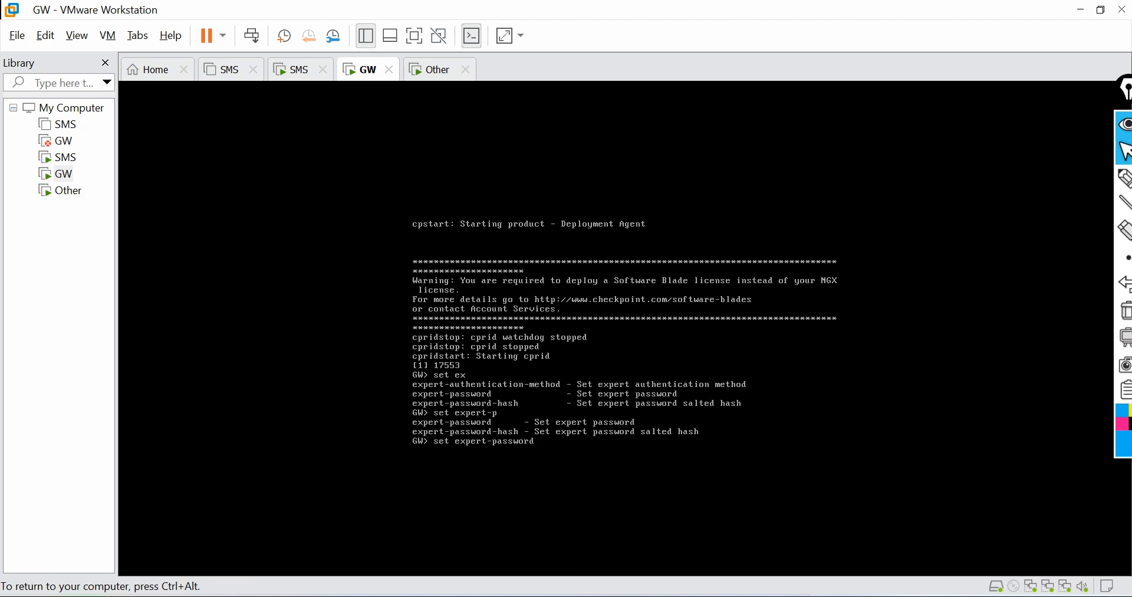
key("Return")
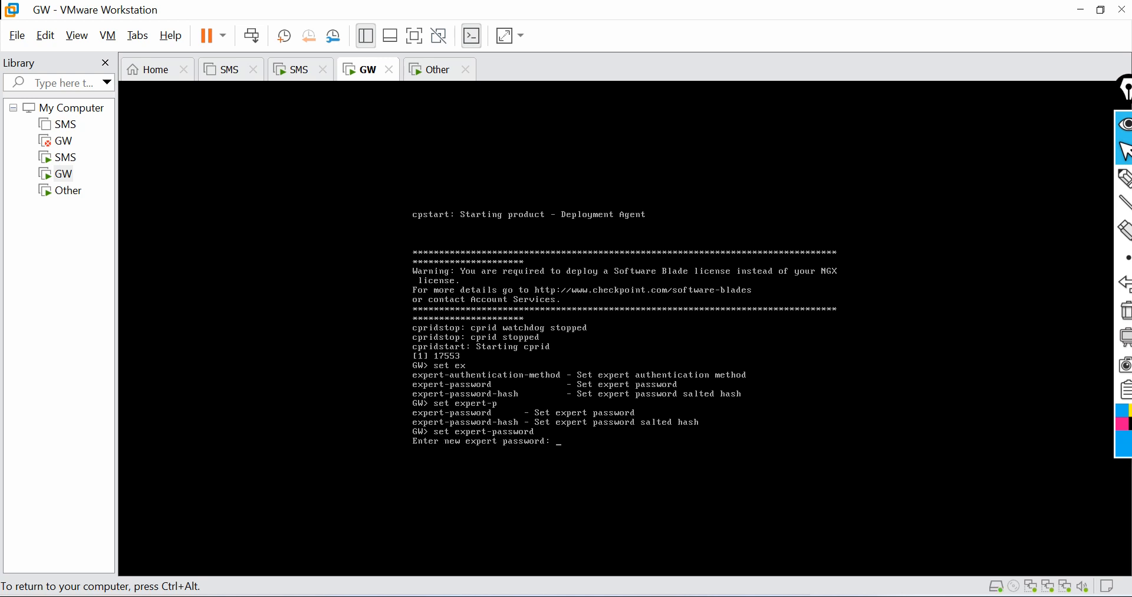
key("Return")
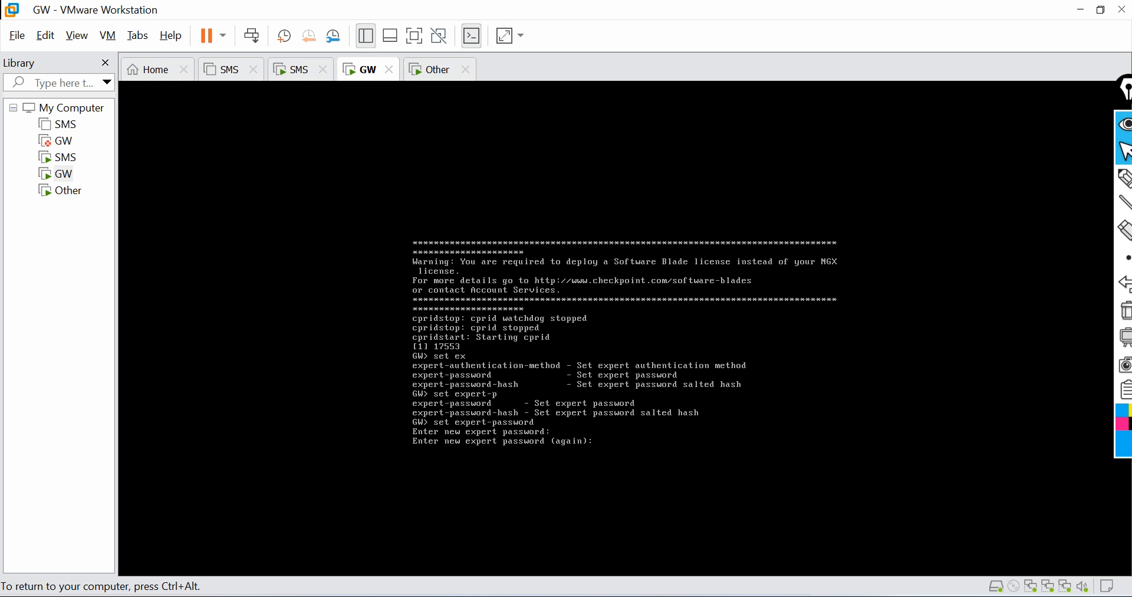
key("Return")
Step: Try to enter expert mode with the expert password
type("expert")
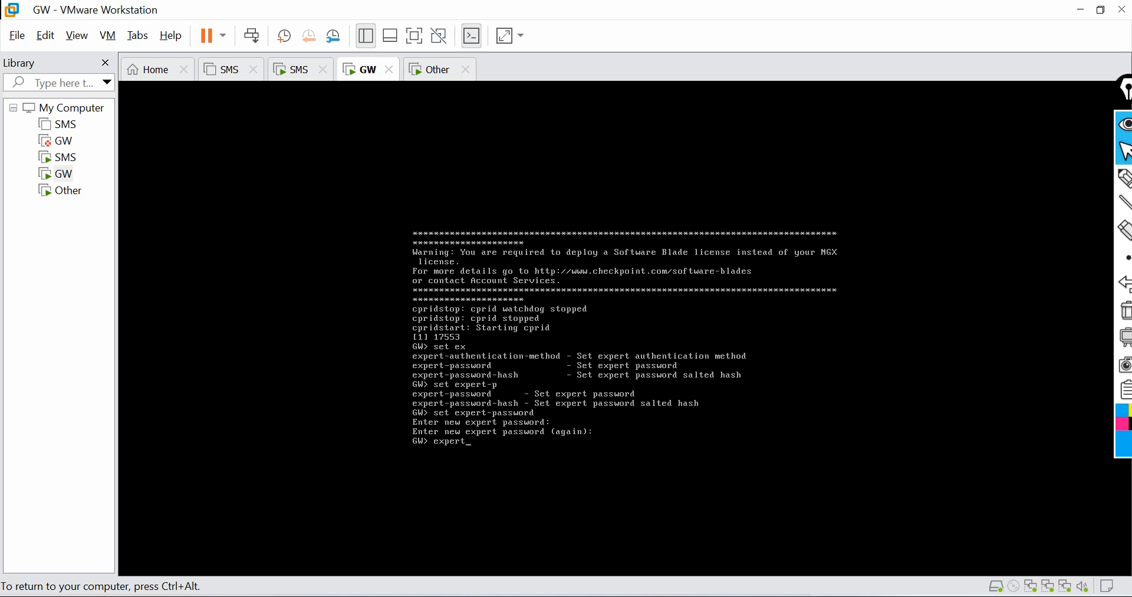
key("Return")
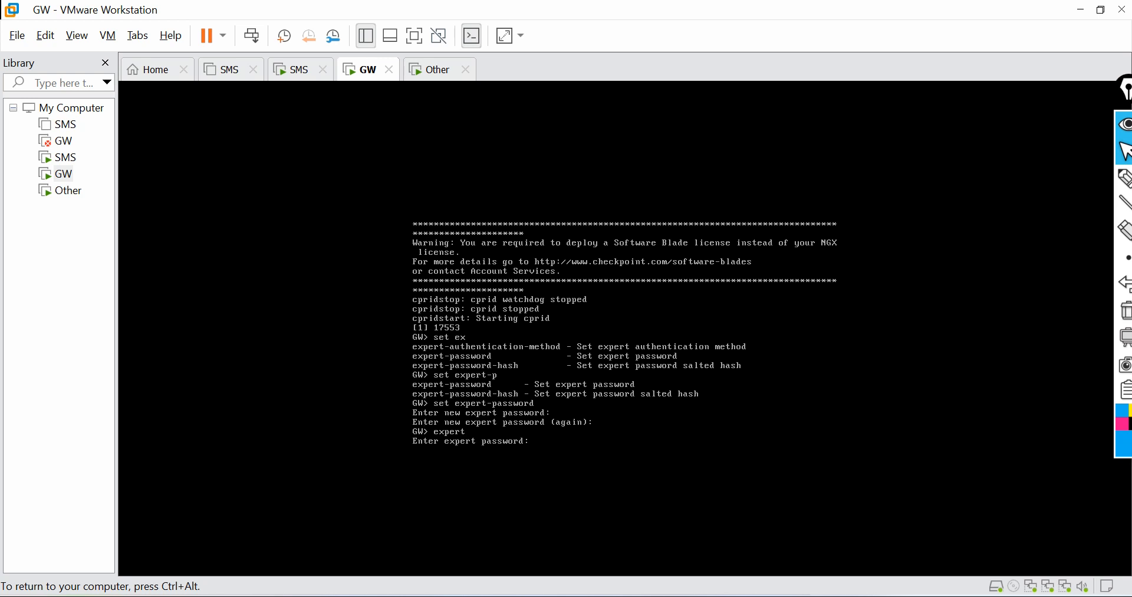
key("Return")
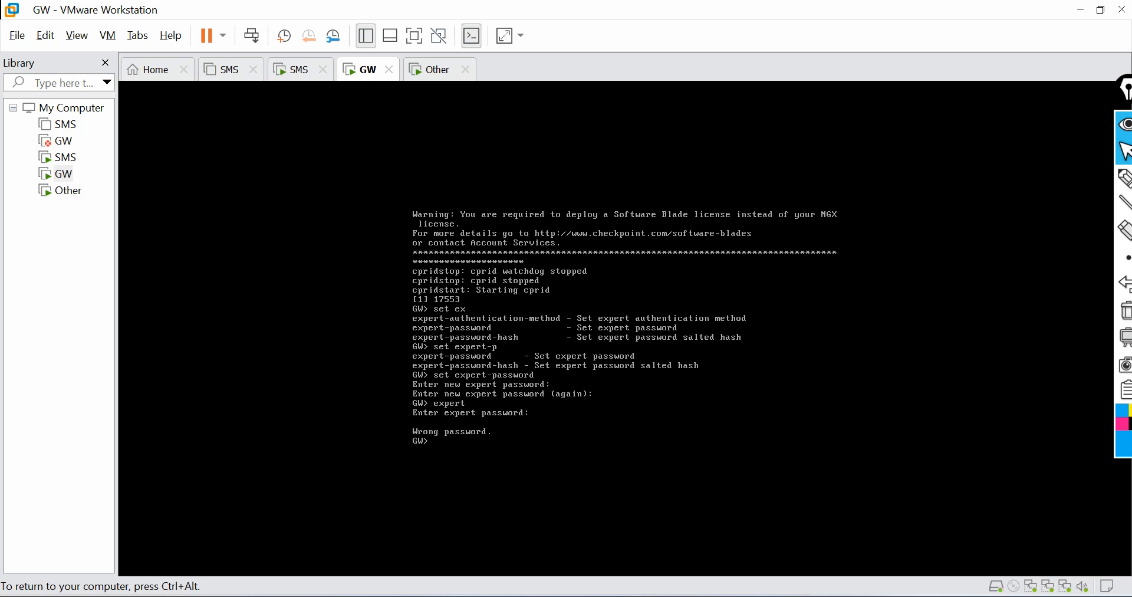
Step: Save the configuration with save config and enter expert mode using the expert password
type("save config")
key("Return")
type("expert")
key("Return")
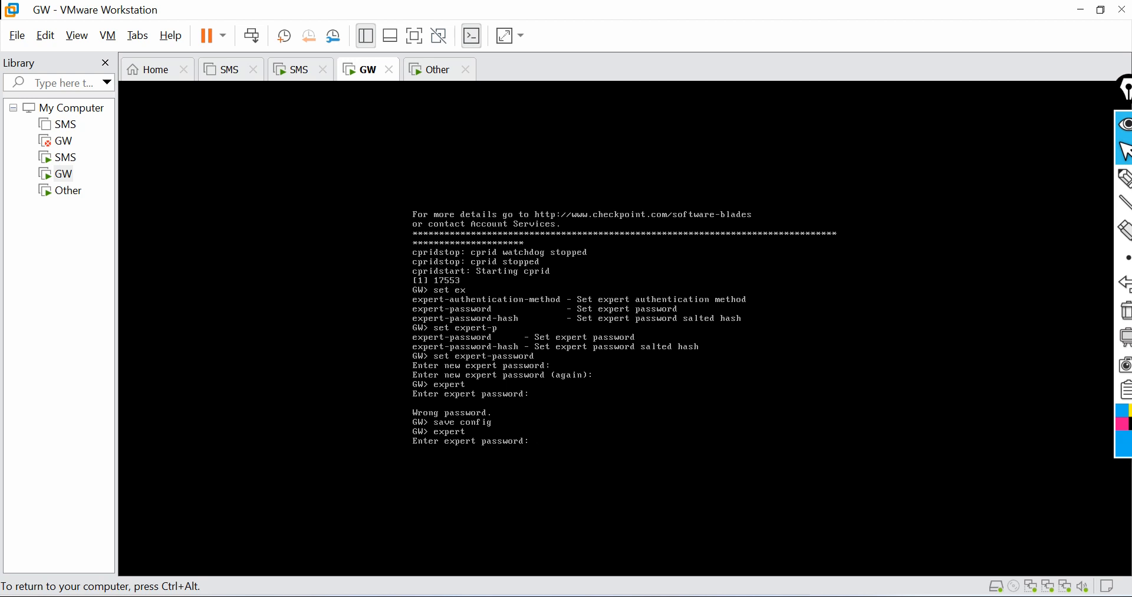
key("Return")
Step: Check the firewall version with fw ver and list Check Point processes with cpwd_admin list
type("fw ver")
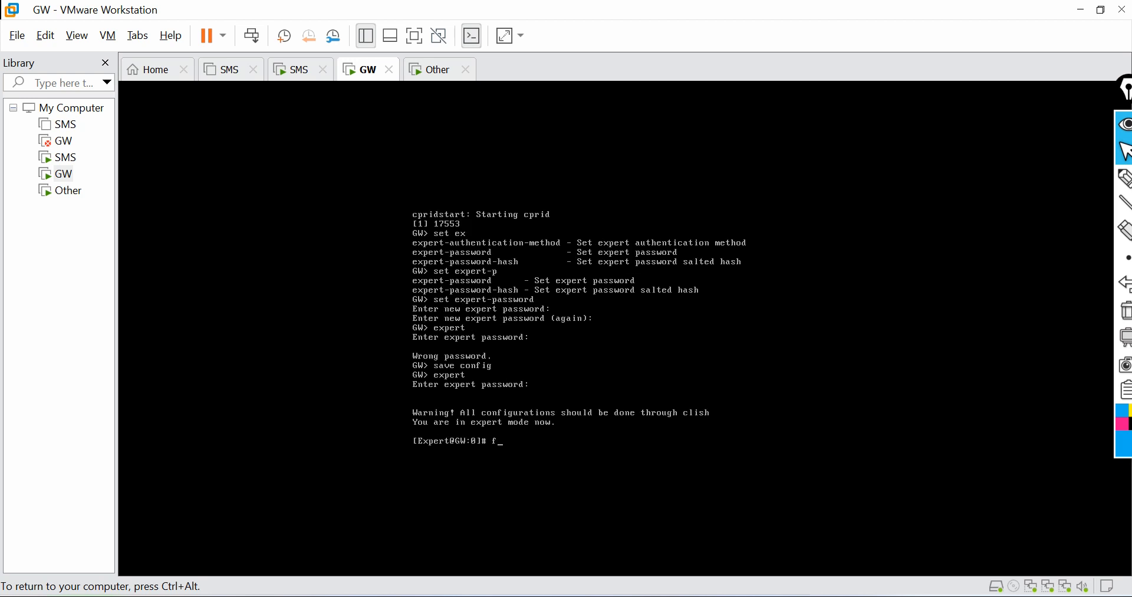
key("Return")
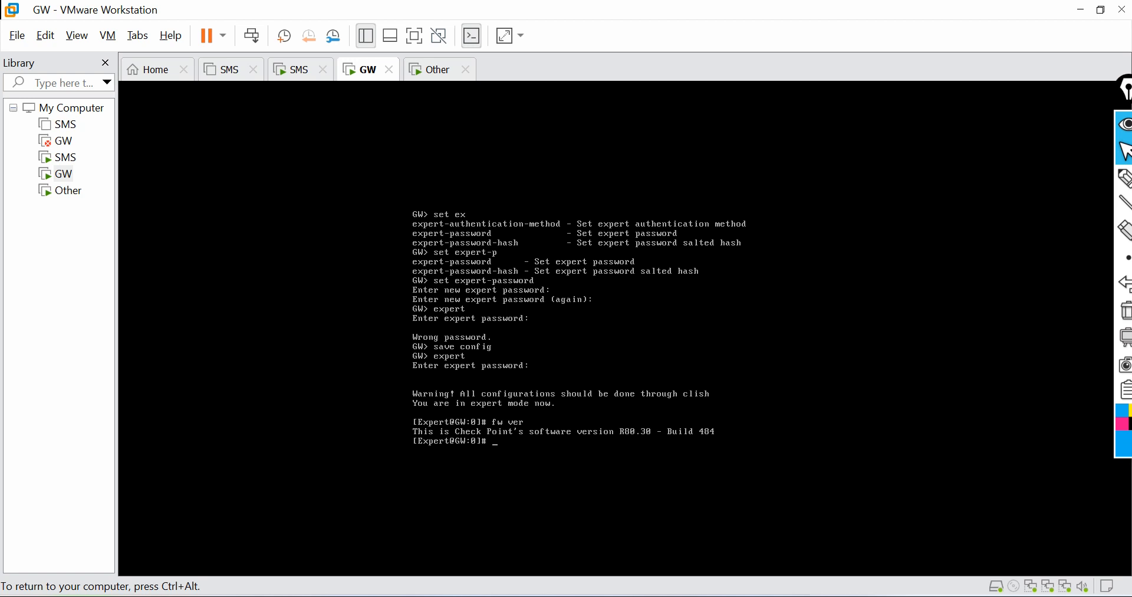
key("ctrl+alt")
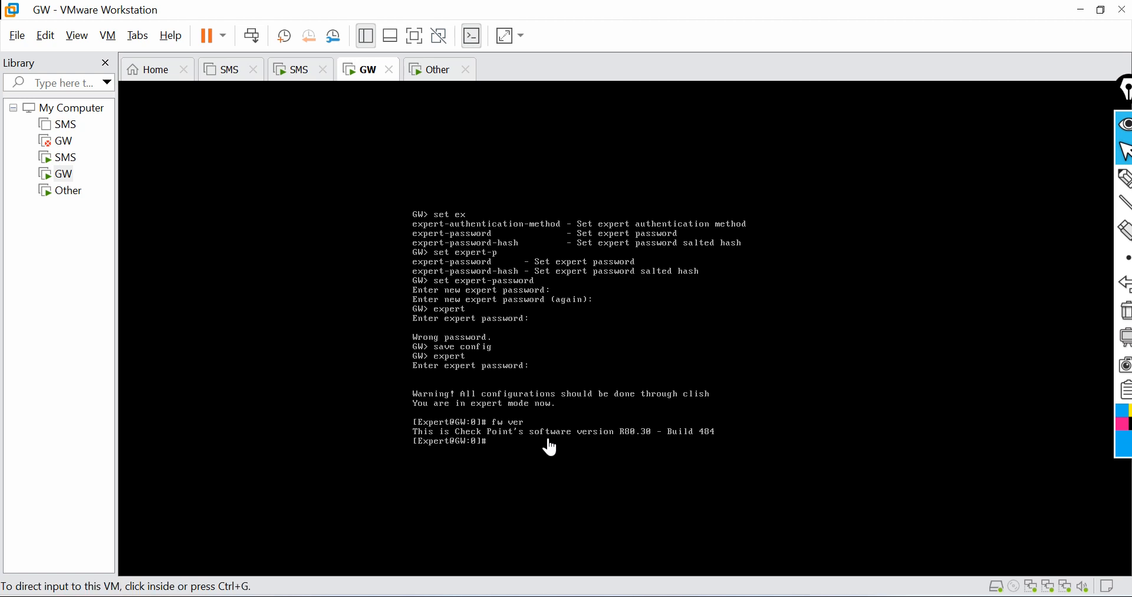
left_click(551, 448)
type("cpwd_admin")
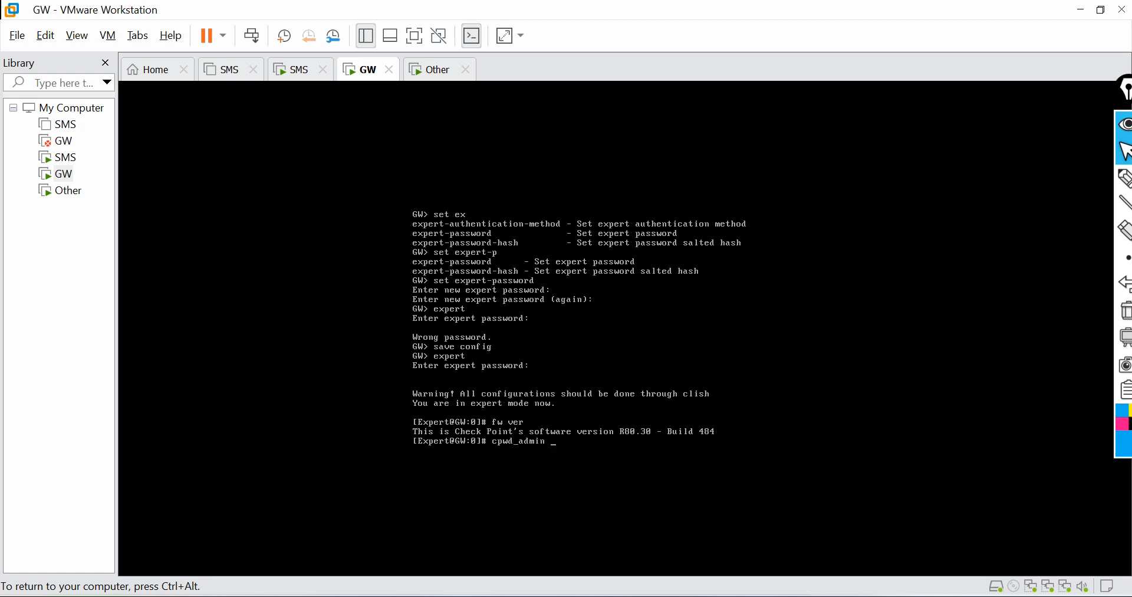
type(" list")
key("Return")
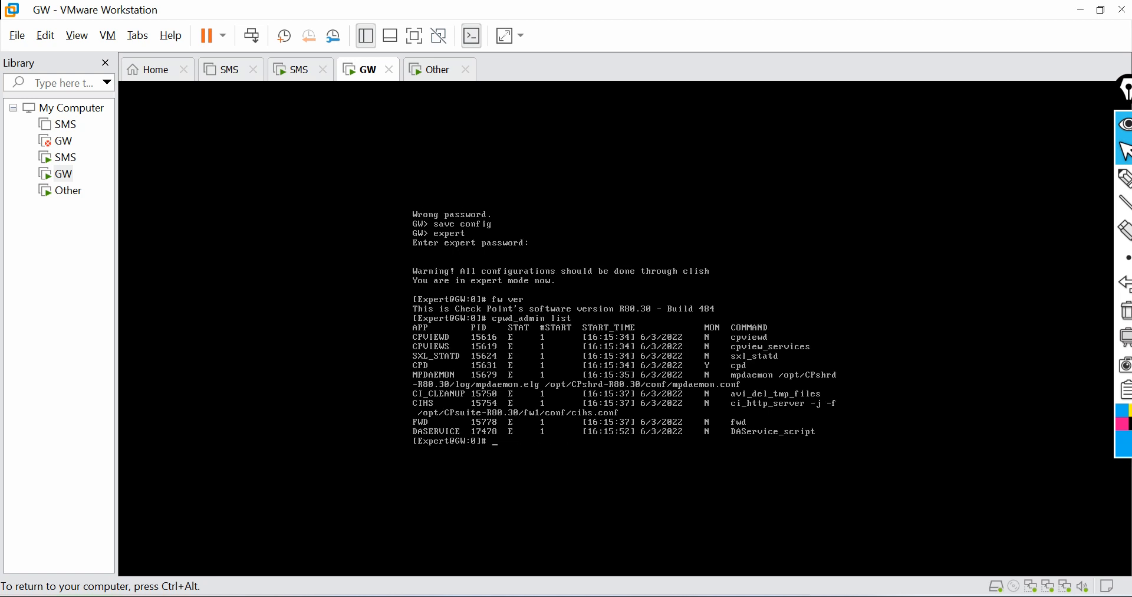
Step: Switch to SmartConsole, close the SIC status window and reset GW1's SIC certificate
key("ctrl+alt")
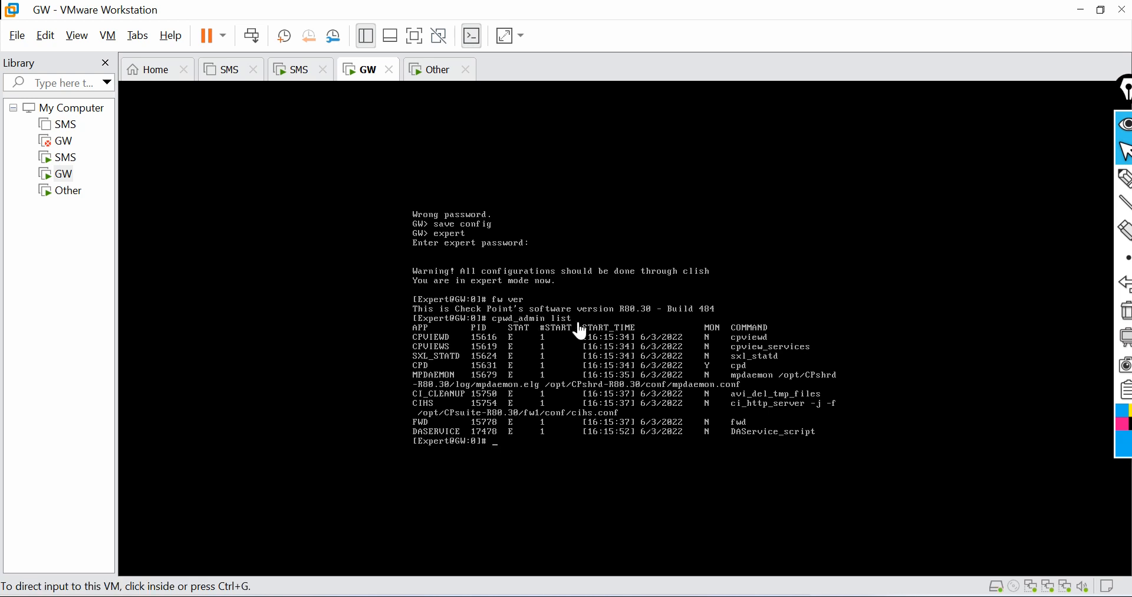
left_click(779, 596)
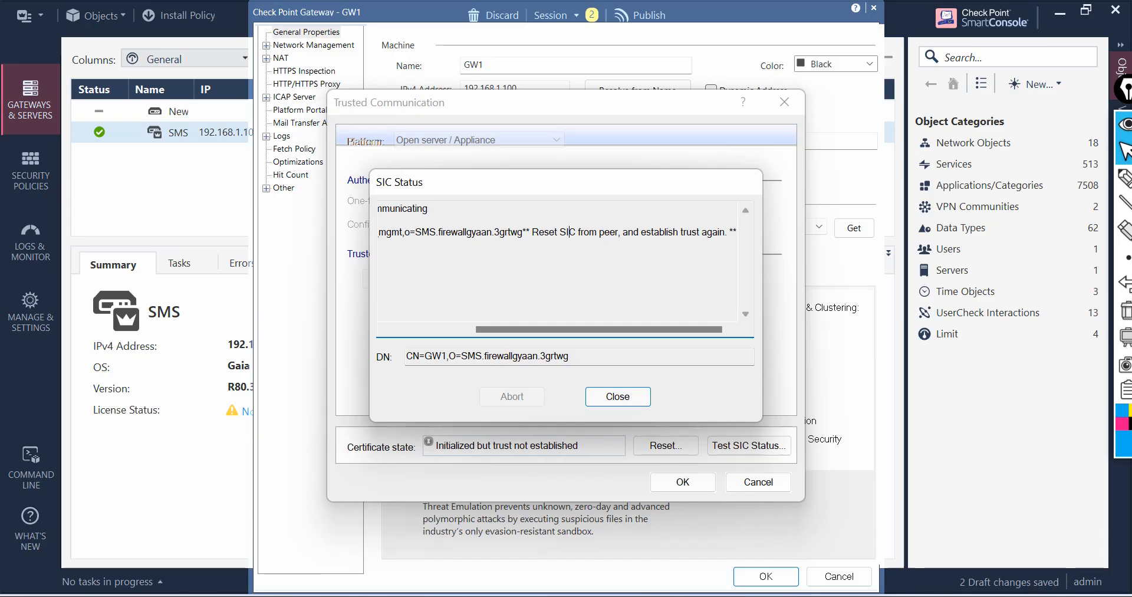
left_click(617, 396)
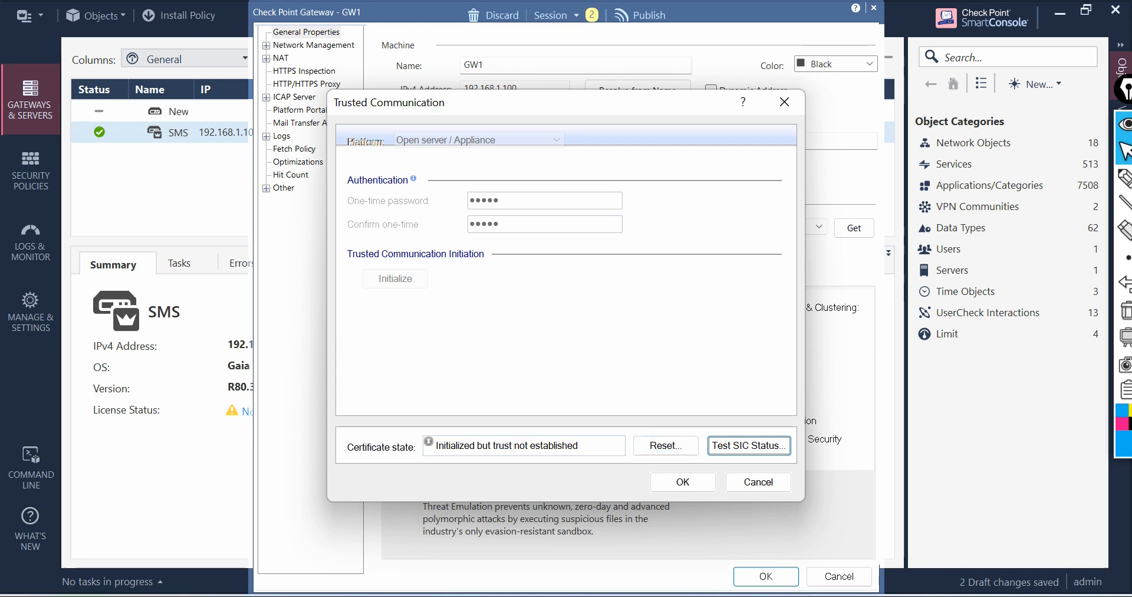
left_click(681, 451)
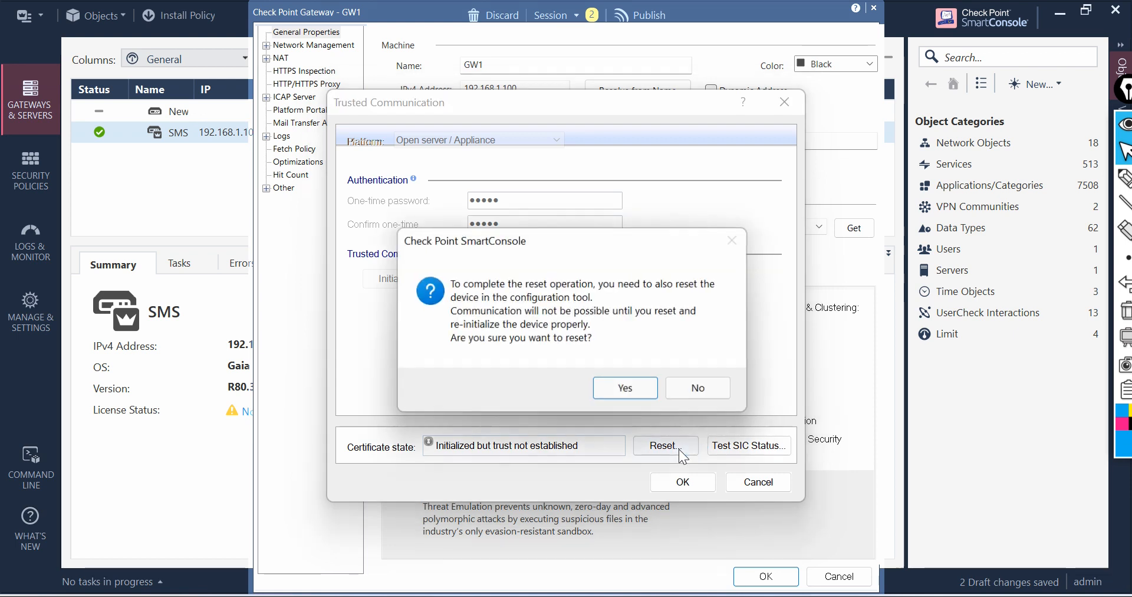
left_click(642, 390)
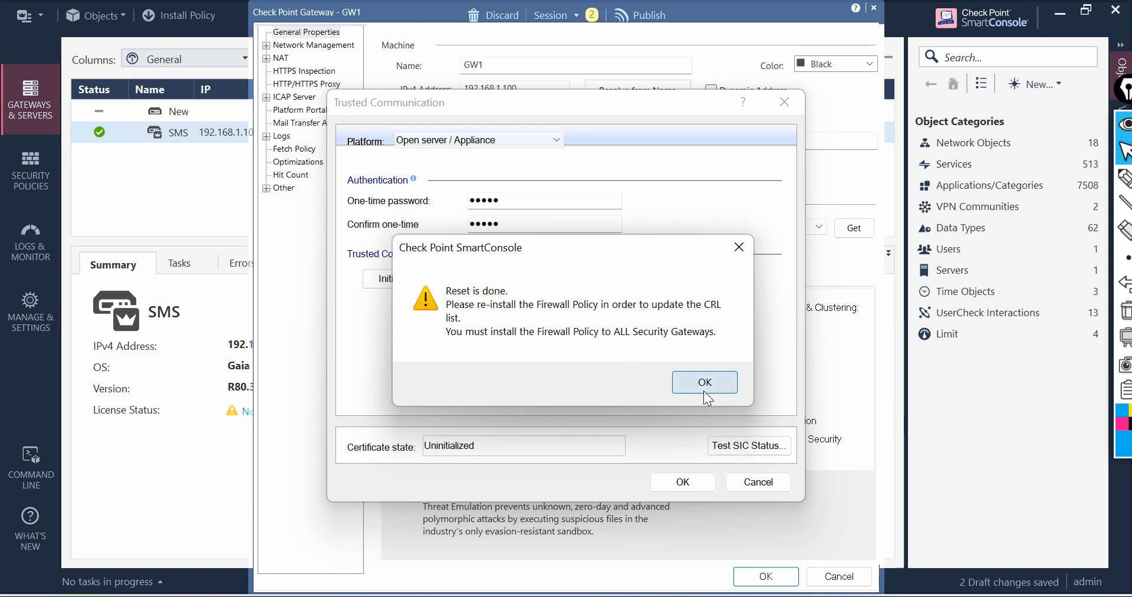
left_click(703, 390)
Step: Enter the one-time password in both fields and initialize trusted communication
double_click(536, 198)
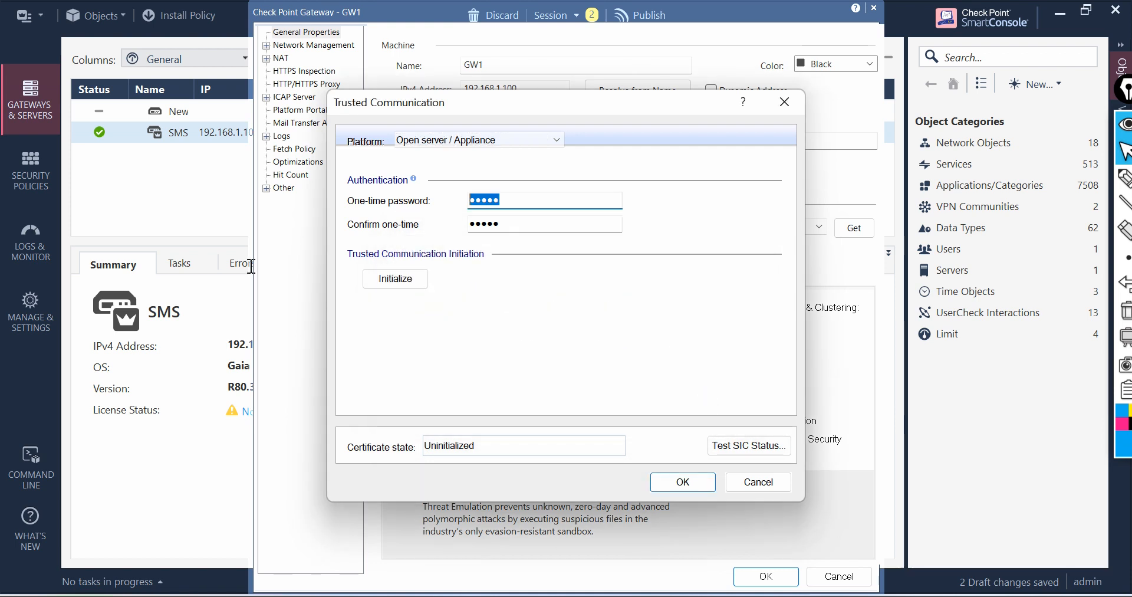
type("12345678")
key("Tab")
type("12345678")
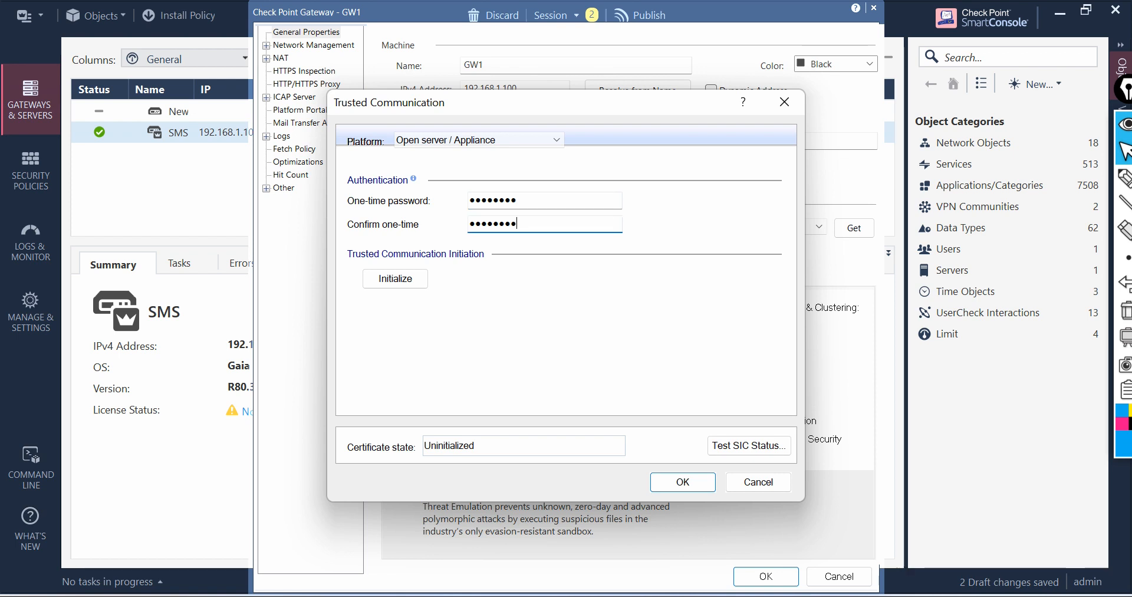
left_click(396, 285)
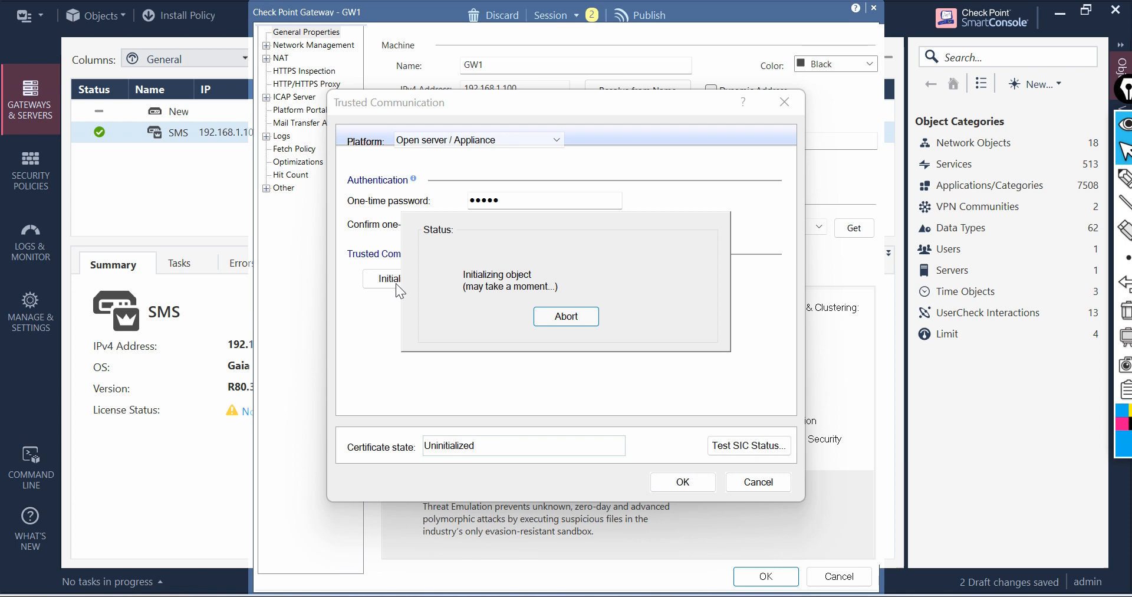
left_click(662, 363)
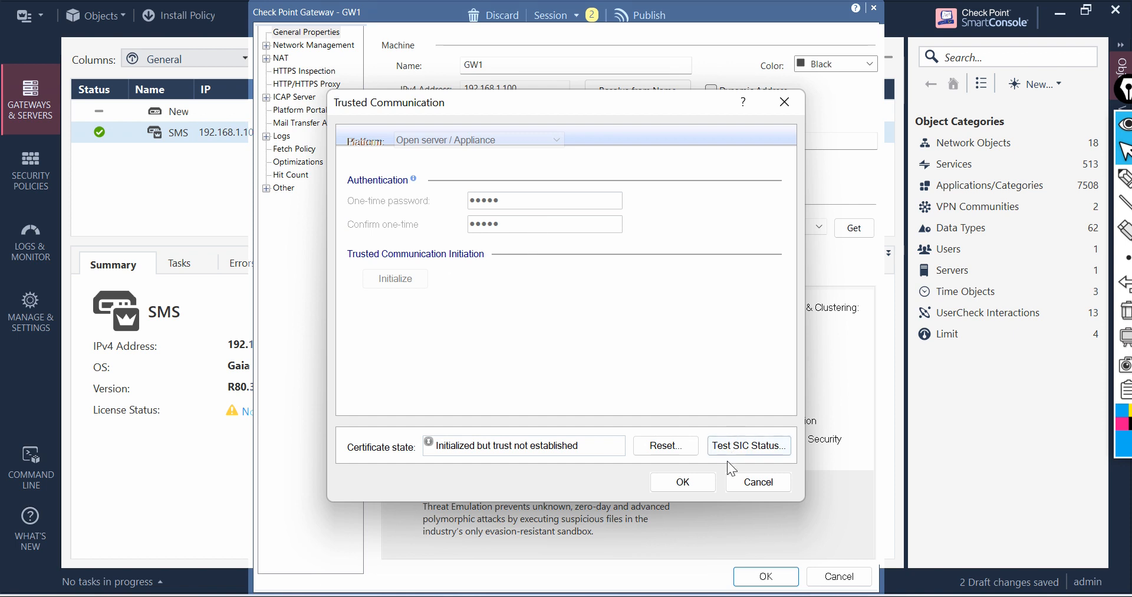
Step: Reset GW1's SIC certificate again and acknowledge the reset
left_click(662, 444)
left_click(625, 388)
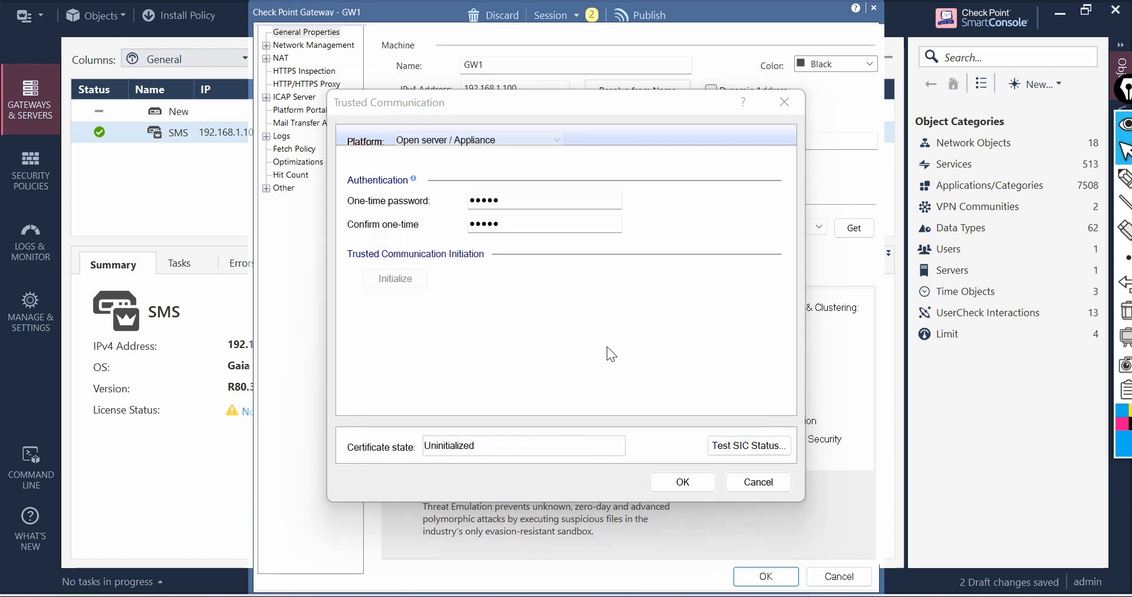
left_click(724, 380)
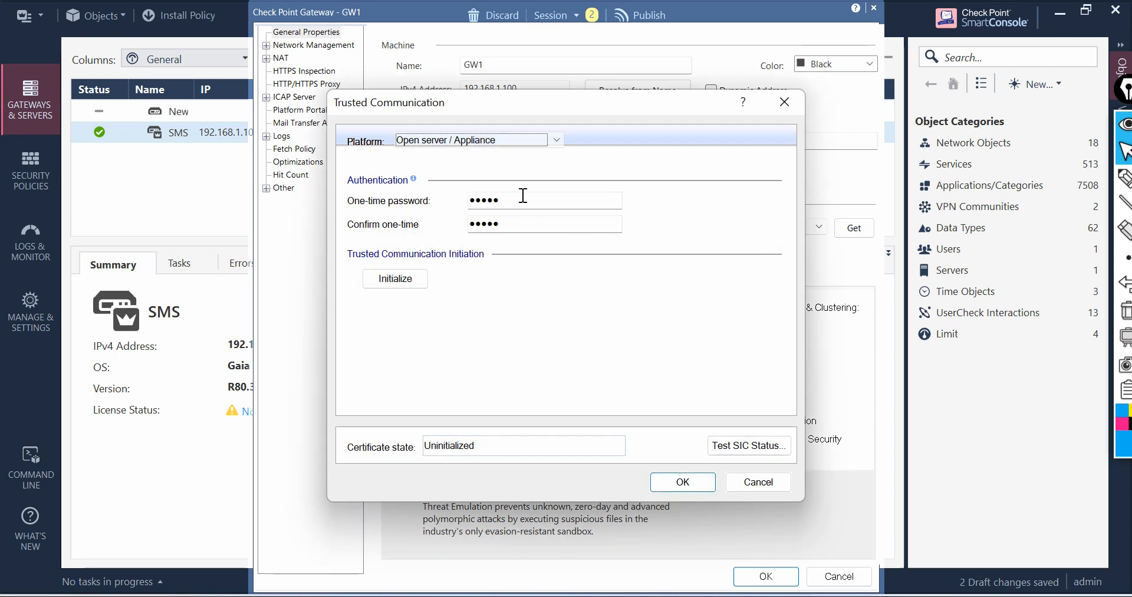
Step: Re-enter the one-time password in both fields and try to initialize trusted communication again
left_click_drag(523, 196, 346, 223)
type("••••••••")
key("Tab")
type("•••••")
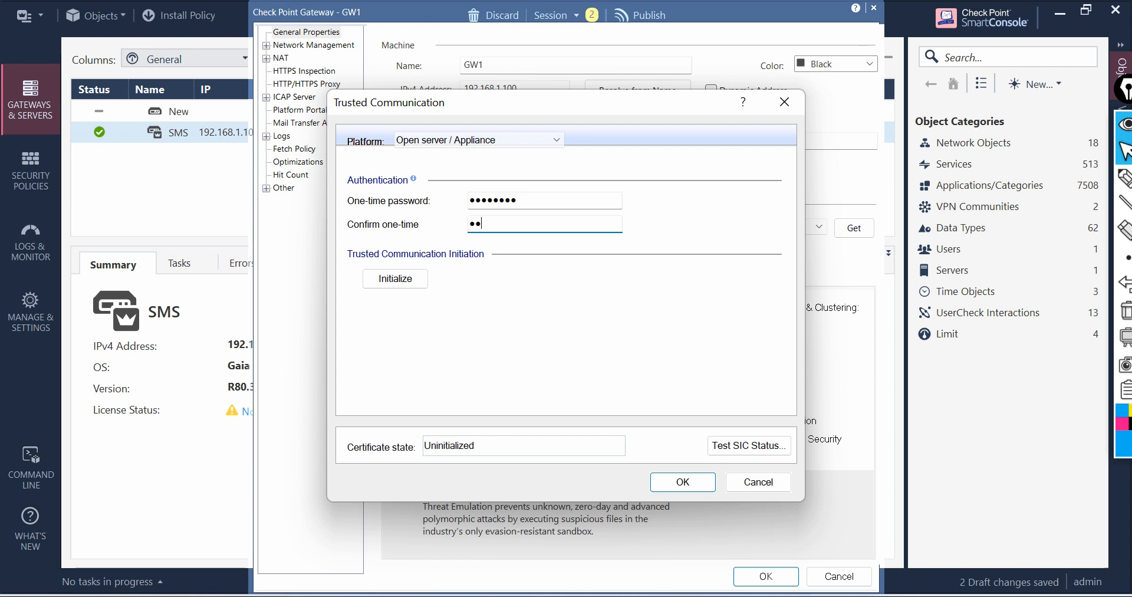
type("•••")
left_click(402, 283)
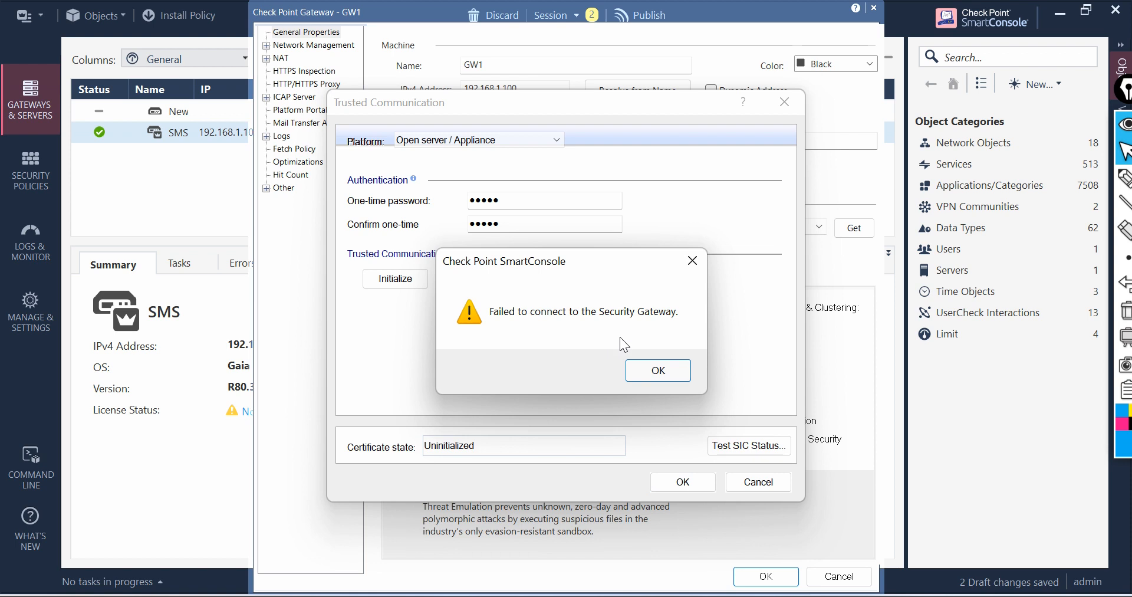
left_click(658, 370)
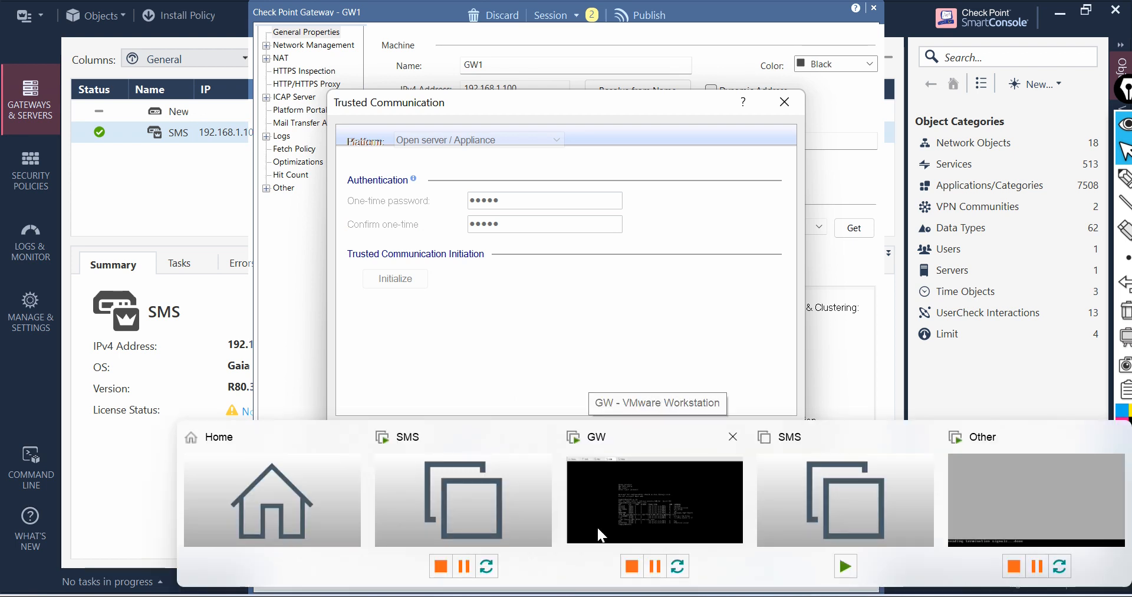
Step: Switch to the GW virtual machine and ping 192.168.1.100 from the expert shell, stopping it after a few replies
left_click(672, 487)
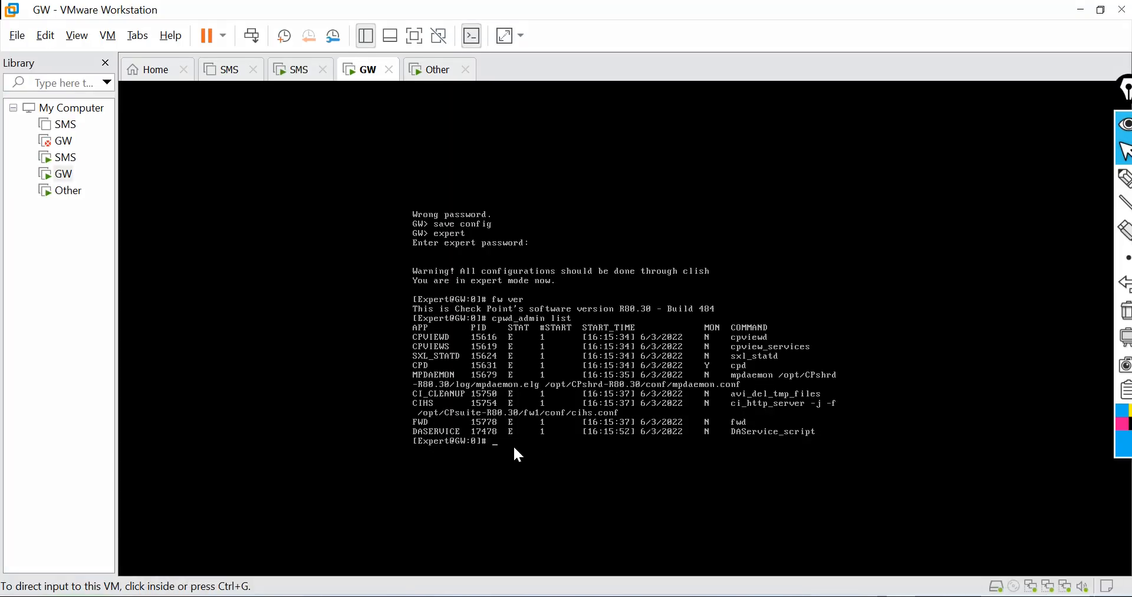
left_click(498, 448)
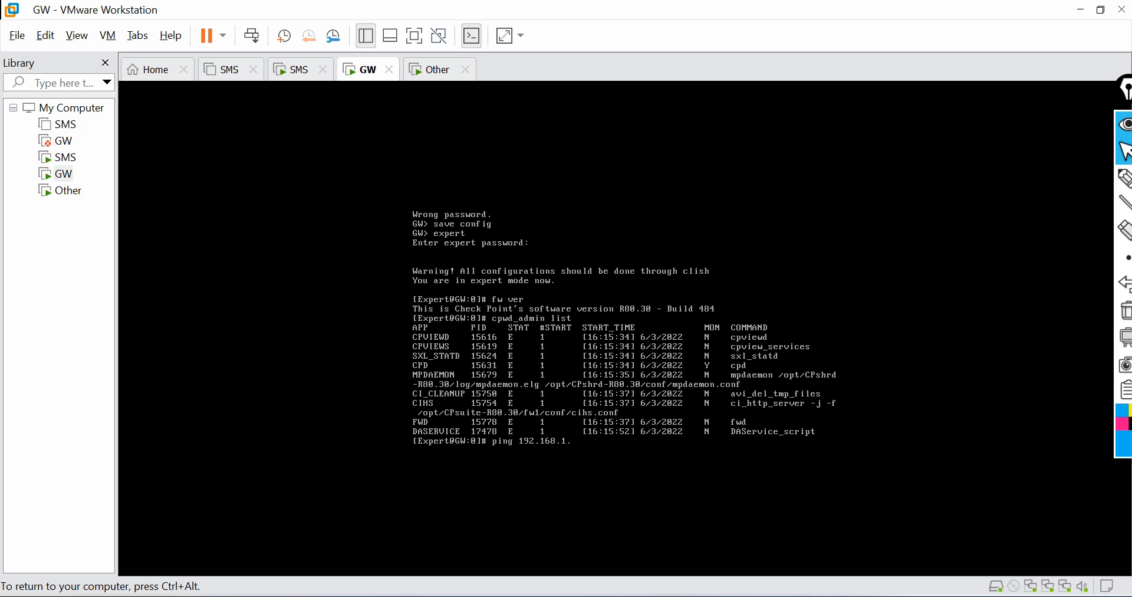
key("Return")
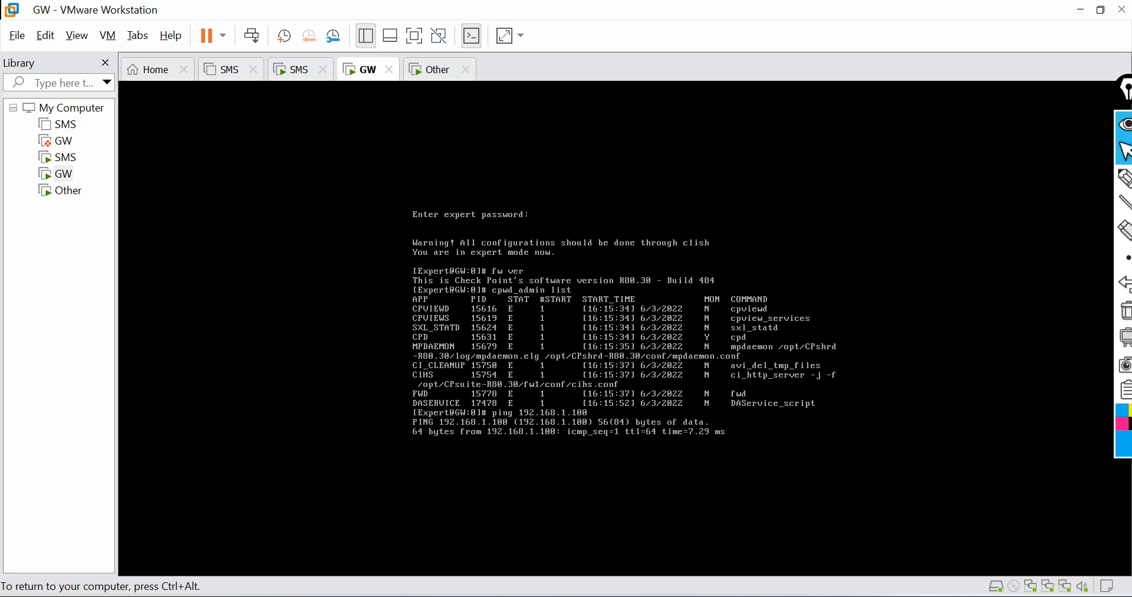
key("ctrl+alt")
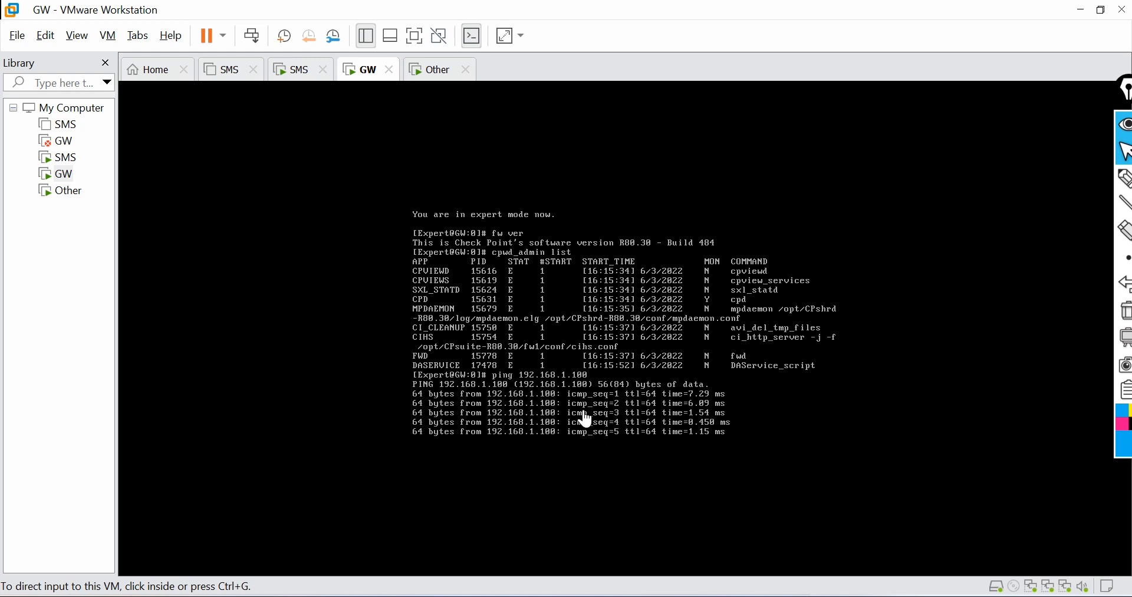
left_click(568, 419)
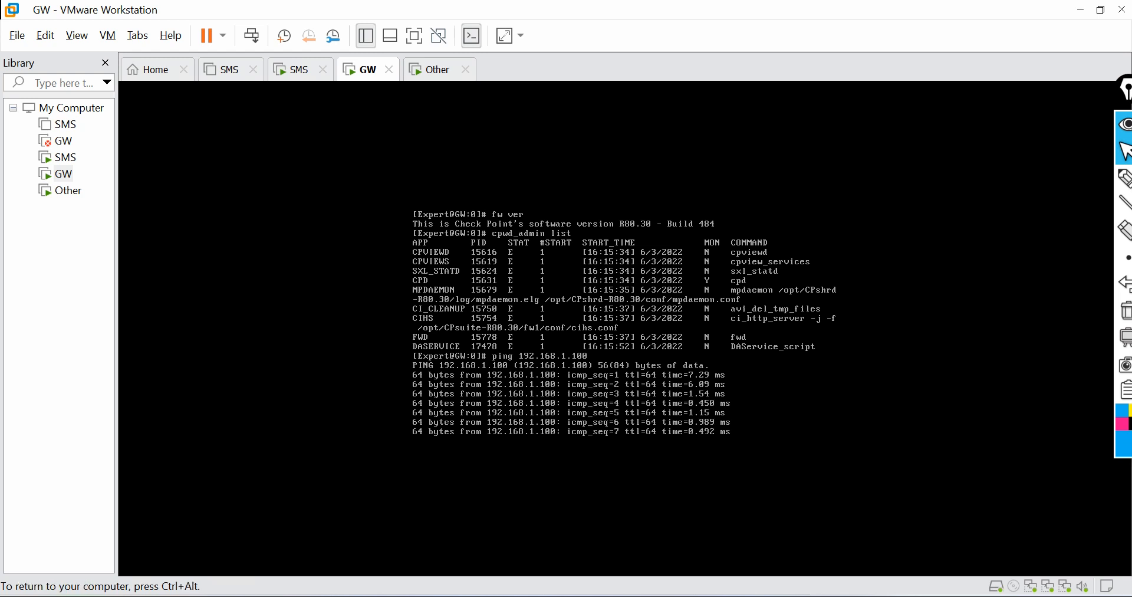
key("ctrl+c")
key("Return")
key("ctrl+alt")
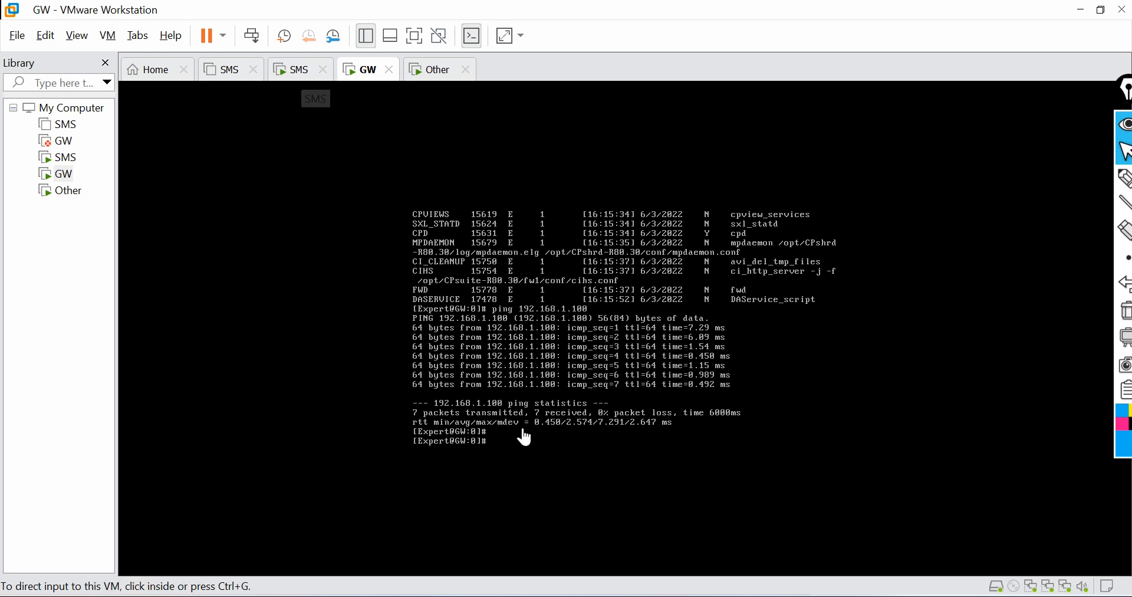
Step: Return to SmartConsole and reset GW1's SIC certificate once more, acknowledging the reset notice
left_click(303, 73)
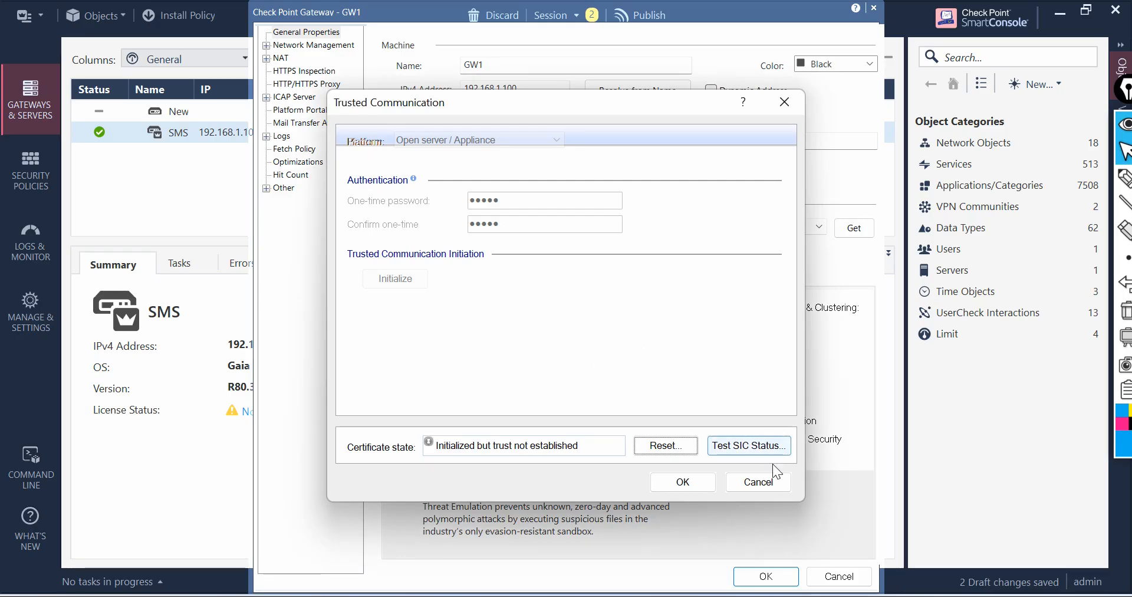
left_click(666, 445)
left_click(603, 370)
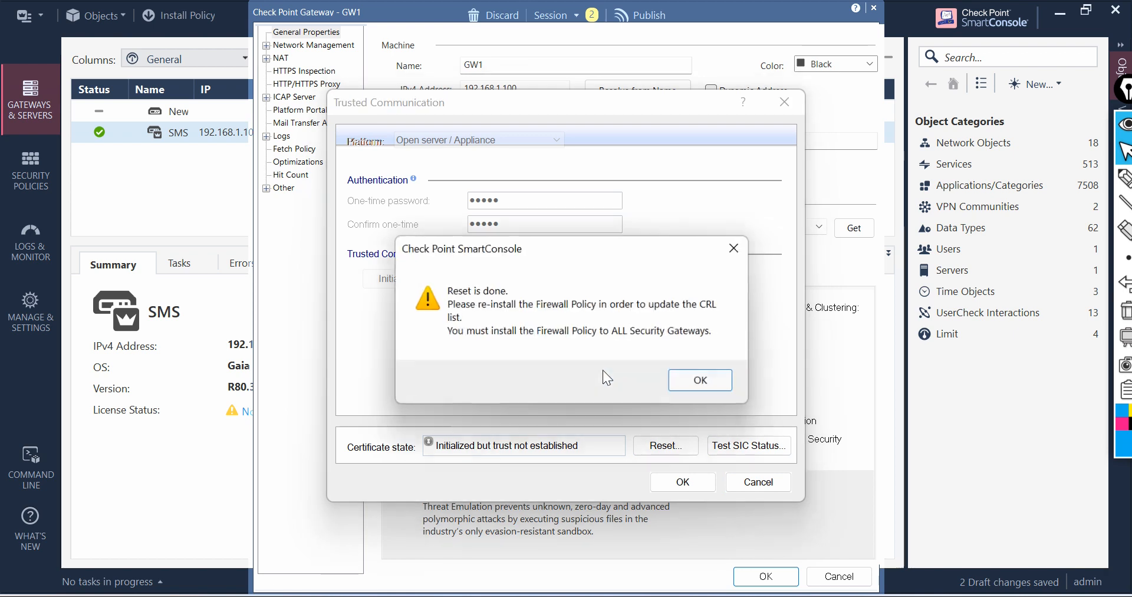
left_click(728, 384)
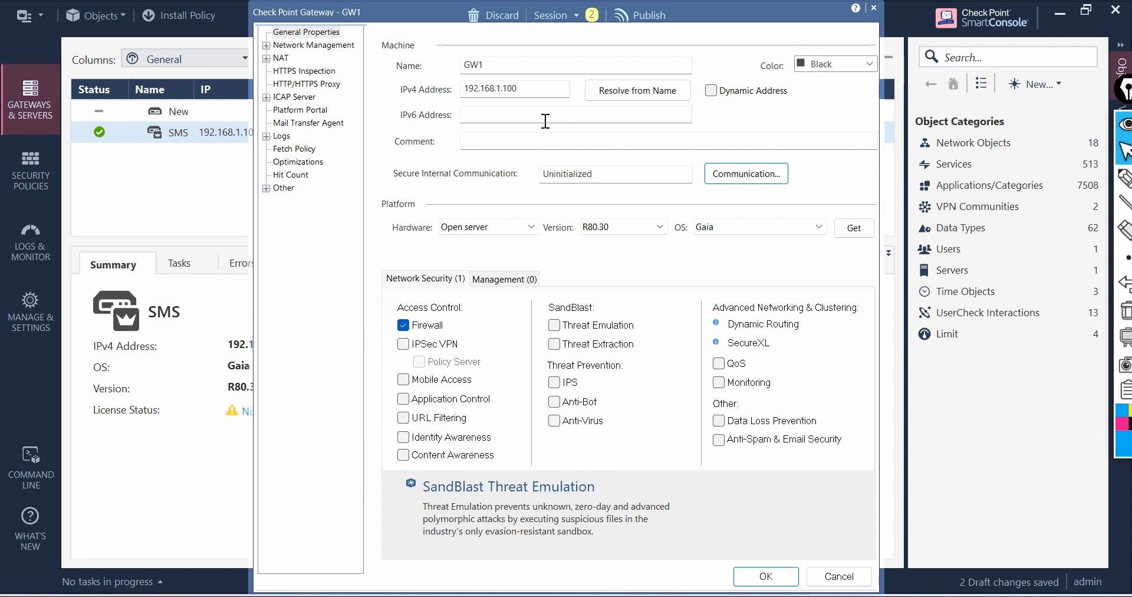
Step: Set GW1's IPv4 address to 192.168.1.101 and initialize trusted communication with the one-time password entered twice
left_click(531, 91)
type("1")
left_click(746, 172)
left_click(518, 204)
type("1234567")
key("Tab")
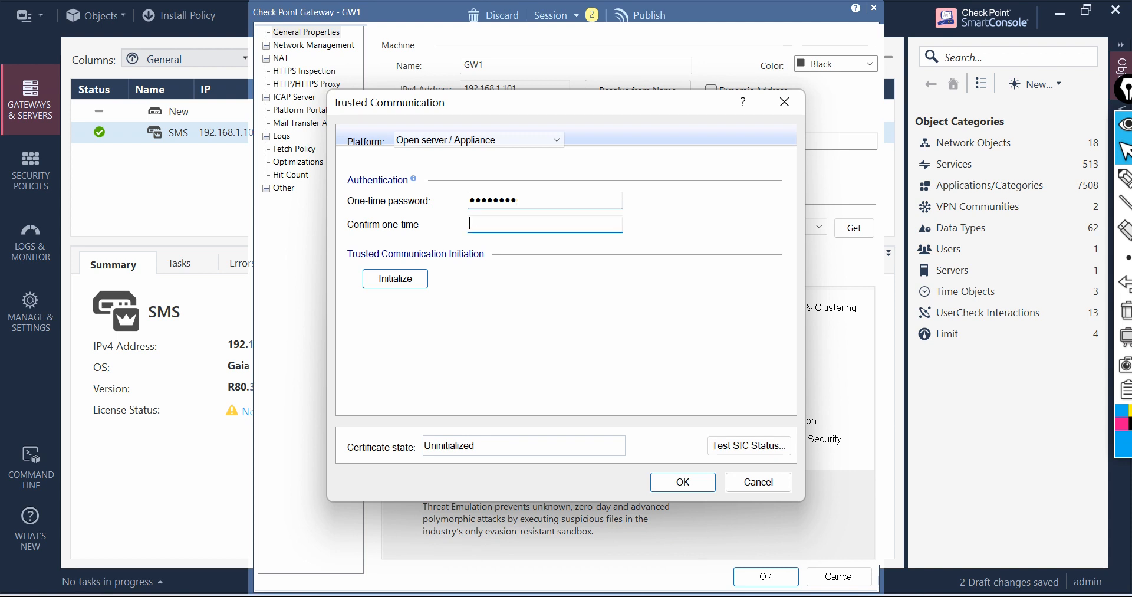
type("12345678")
left_click(400, 279)
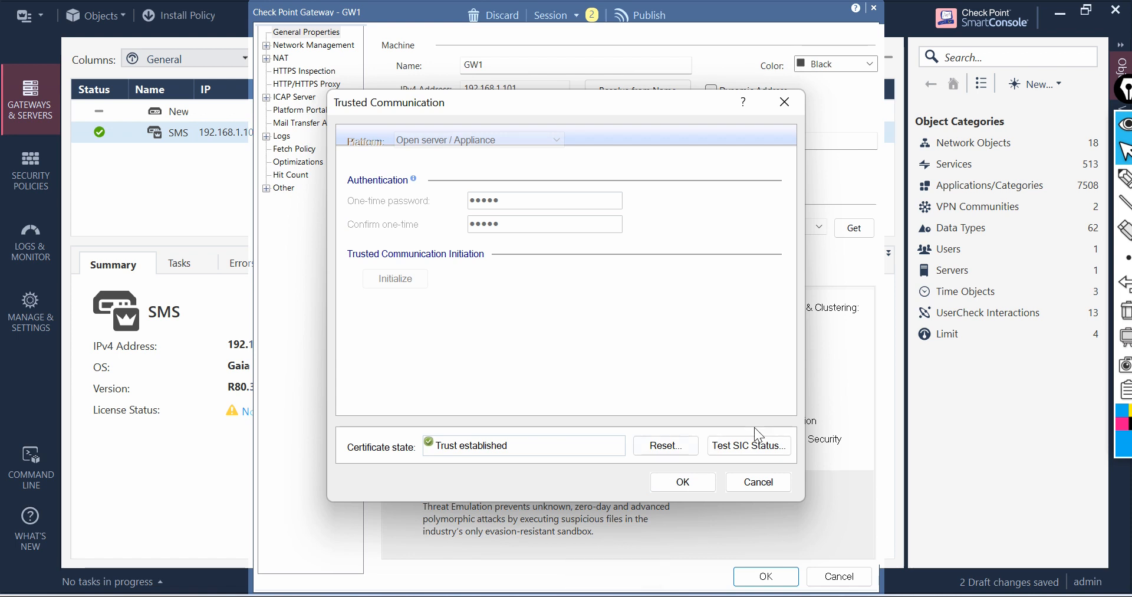
Step: Test GW1's SIC status and close the status window
left_click(738, 451)
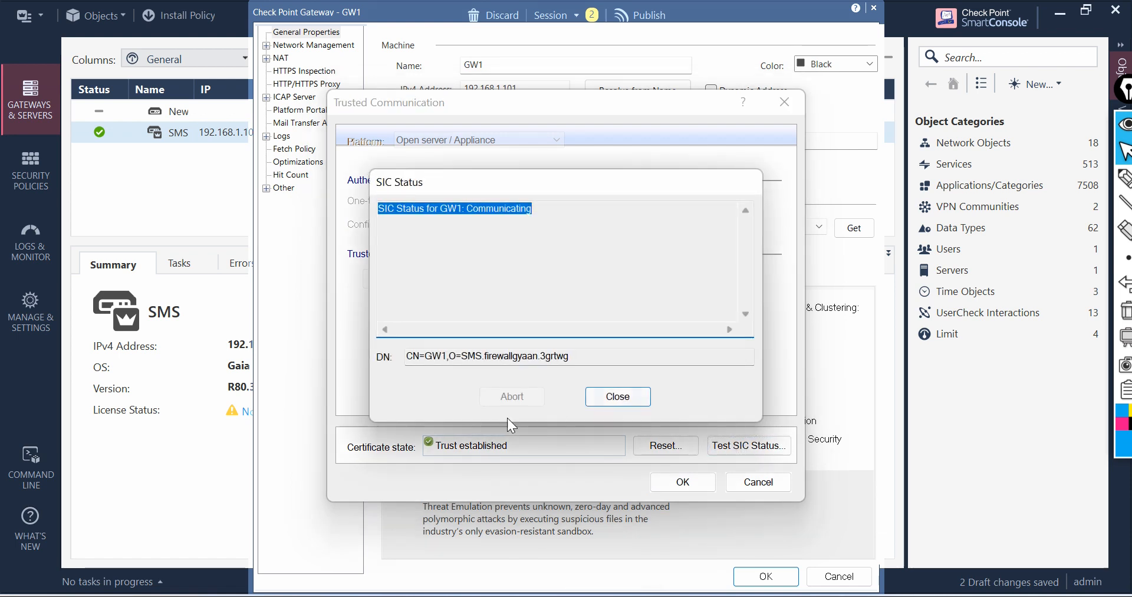
left_click(618, 395)
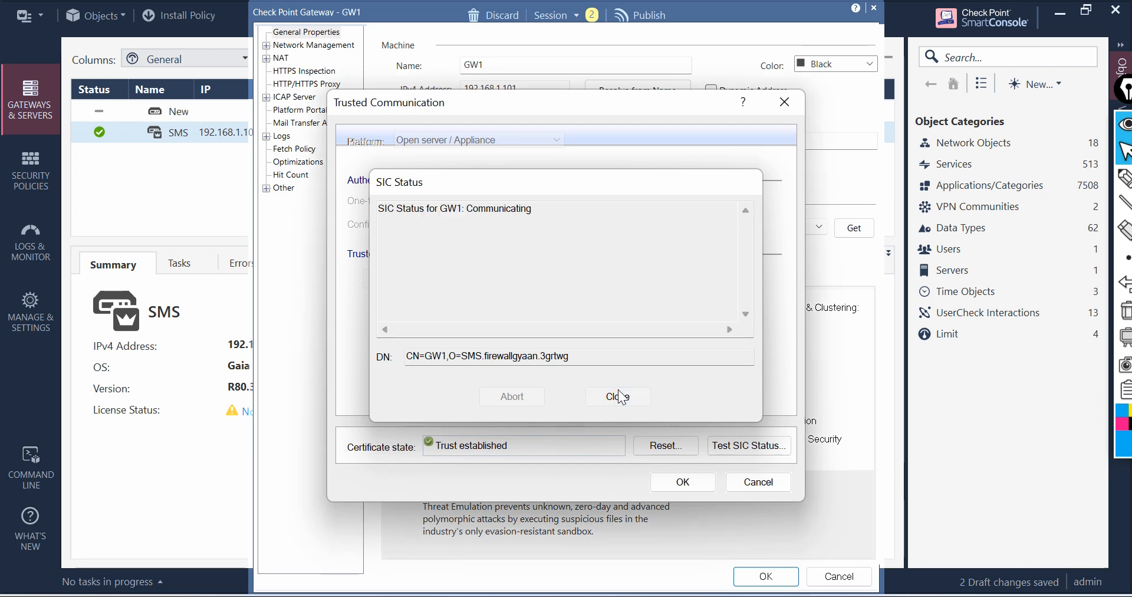
Step: Confirm the trusted communication settings and close the retrieved topology results for eth0
left_click(682, 483)
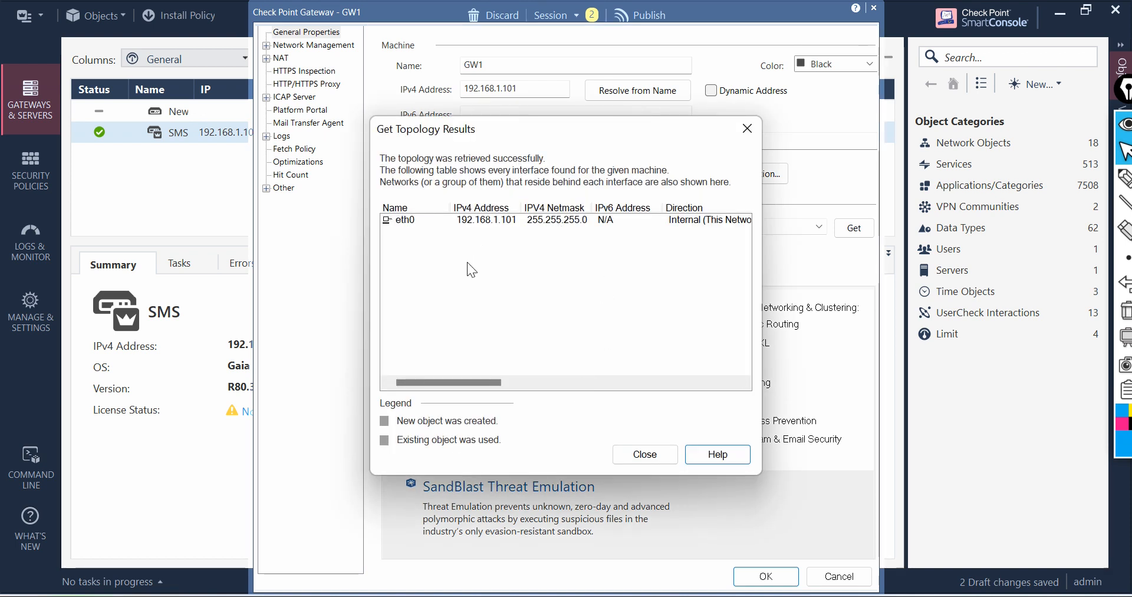
left_click(439, 223)
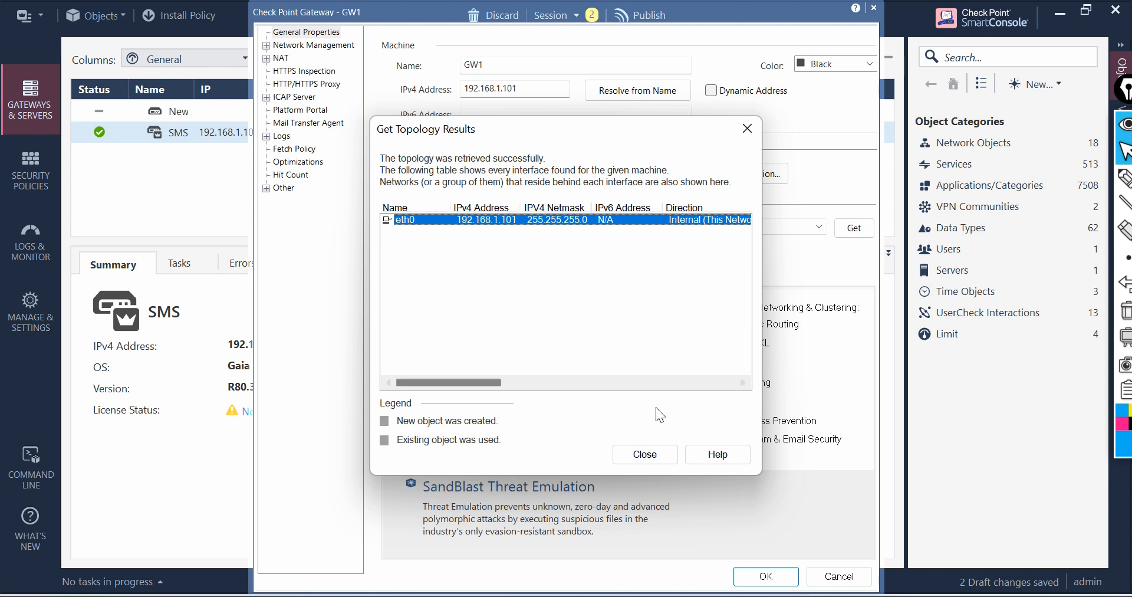
left_click(660, 454)
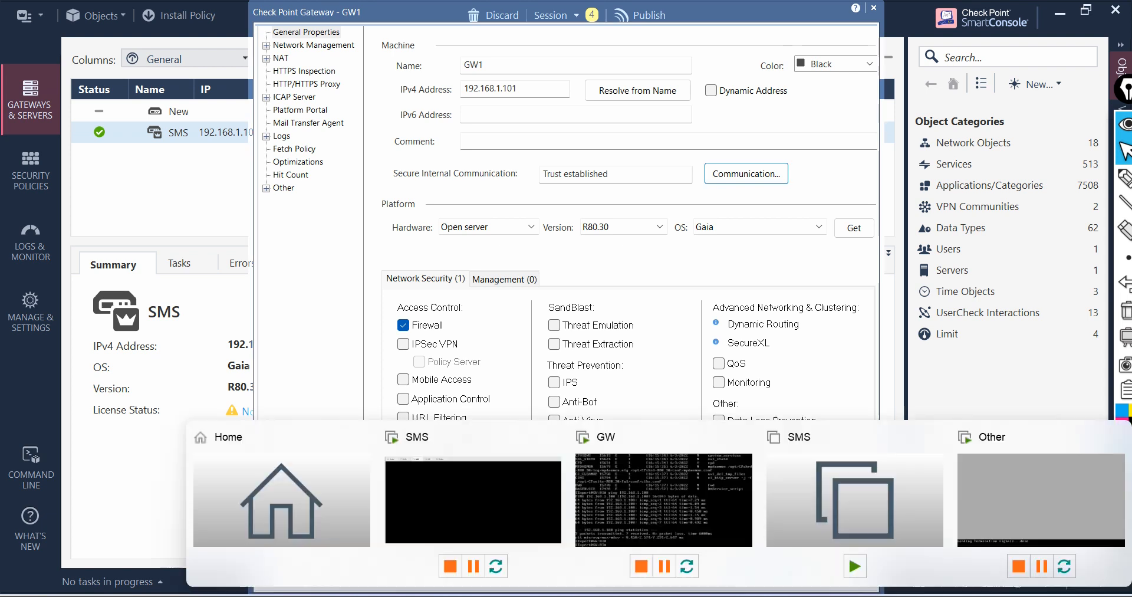
key("alt+Tab")
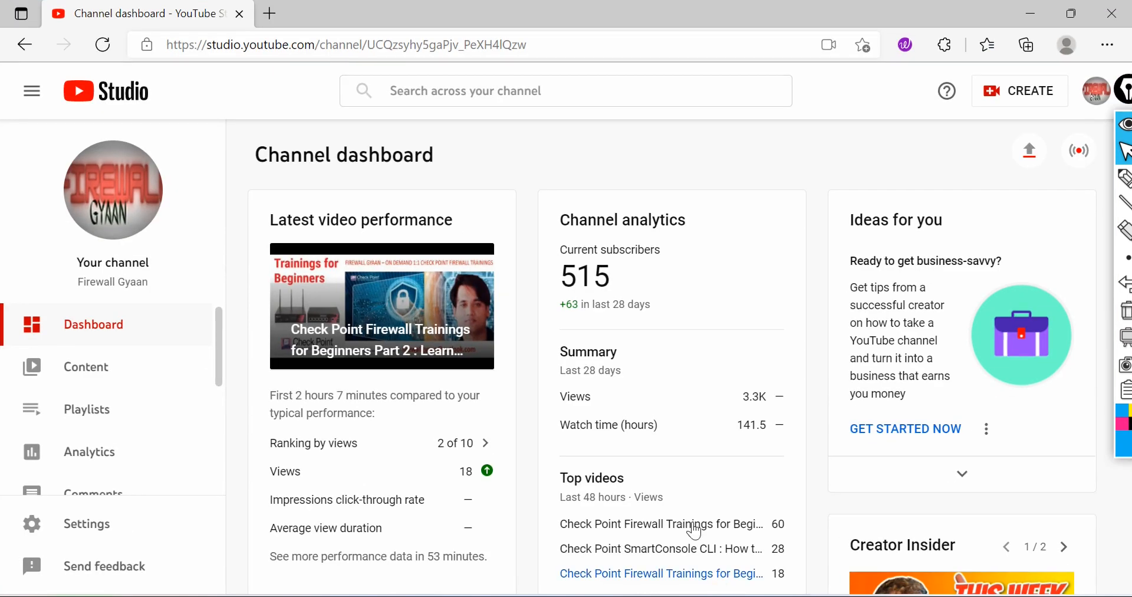
left_click(268, 13)
type("httsp")
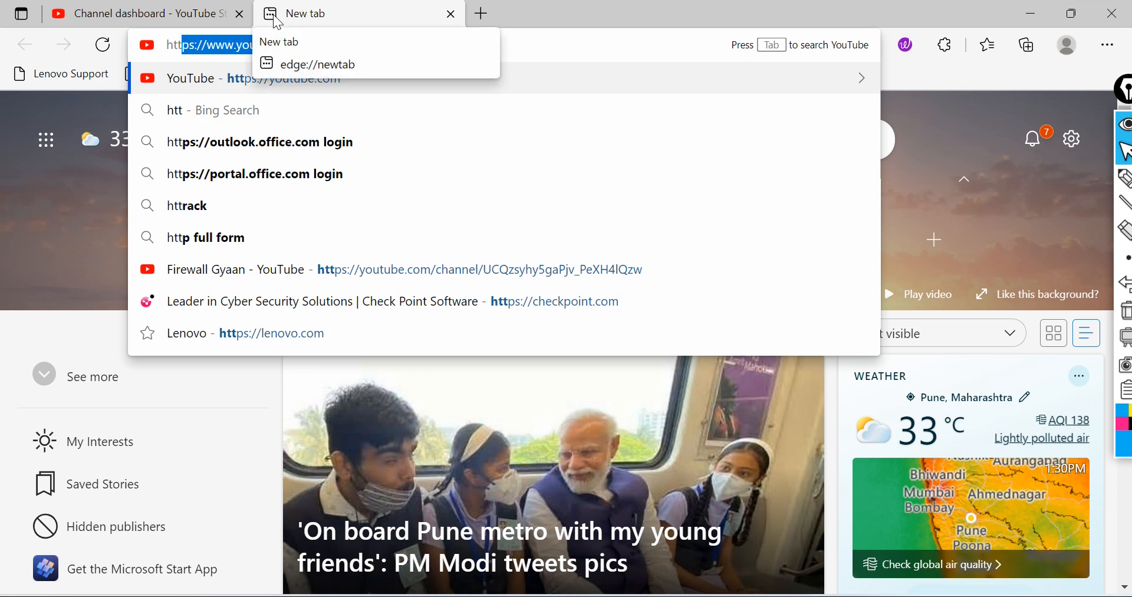
key("BackSpace")
key("BackSpace")
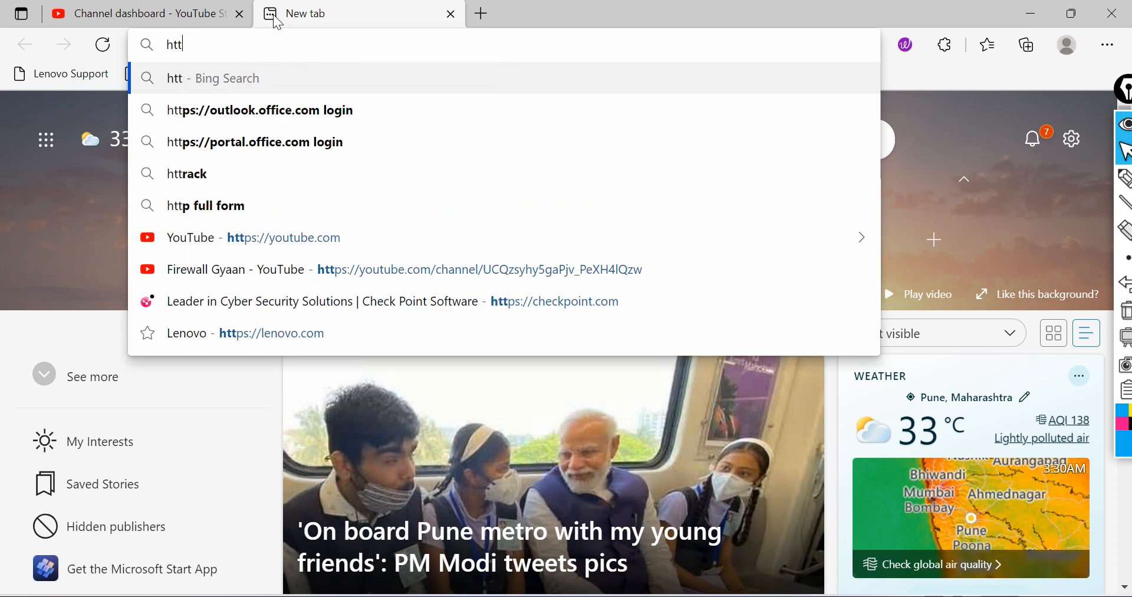
type("ps://192")
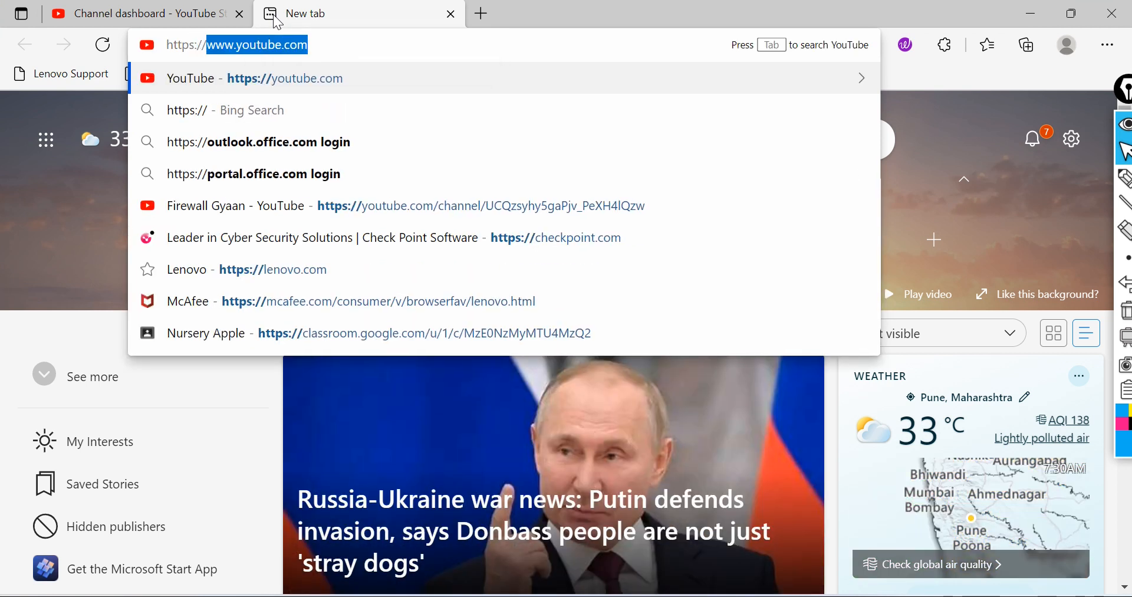
key("Right")
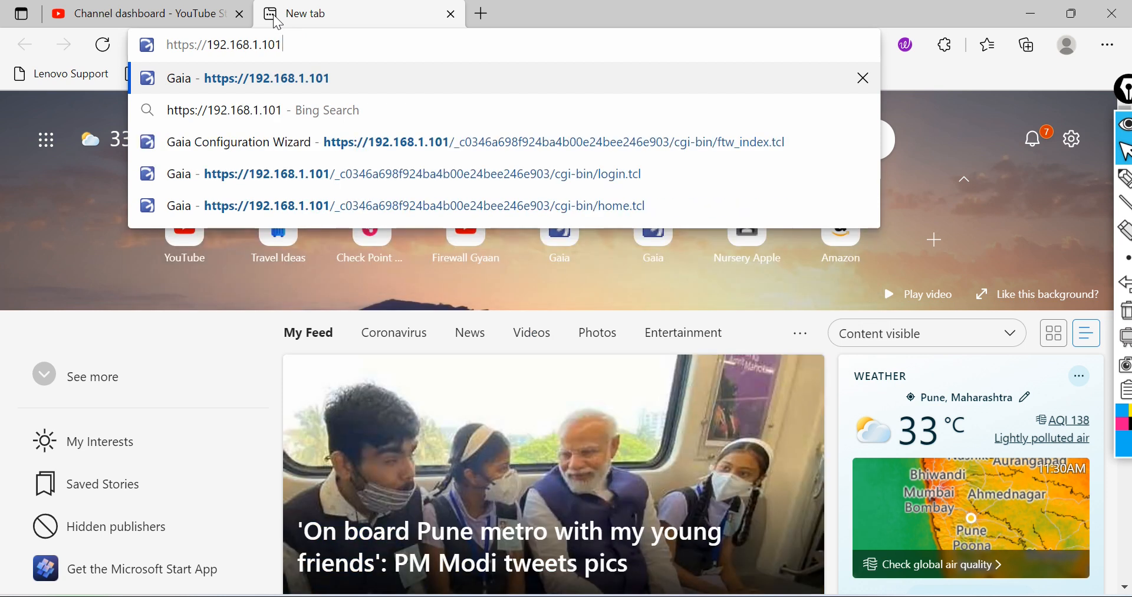
key("Return")
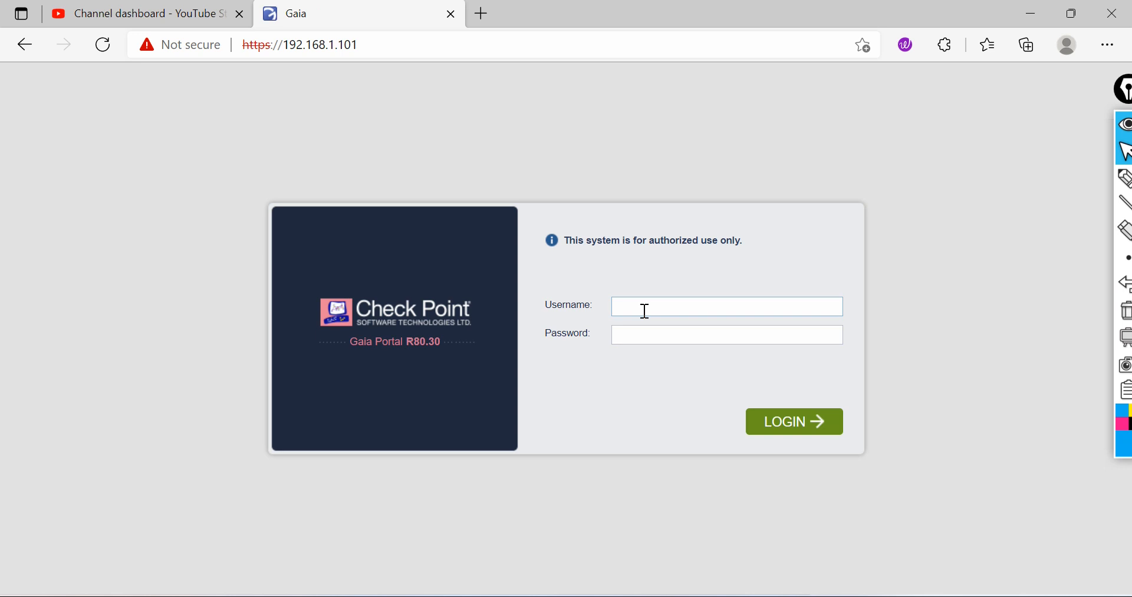
Step: Log in to the Gaia portal with username admin and the admin password
left_click(645, 310)
type("admin")
left_click(769, 419)
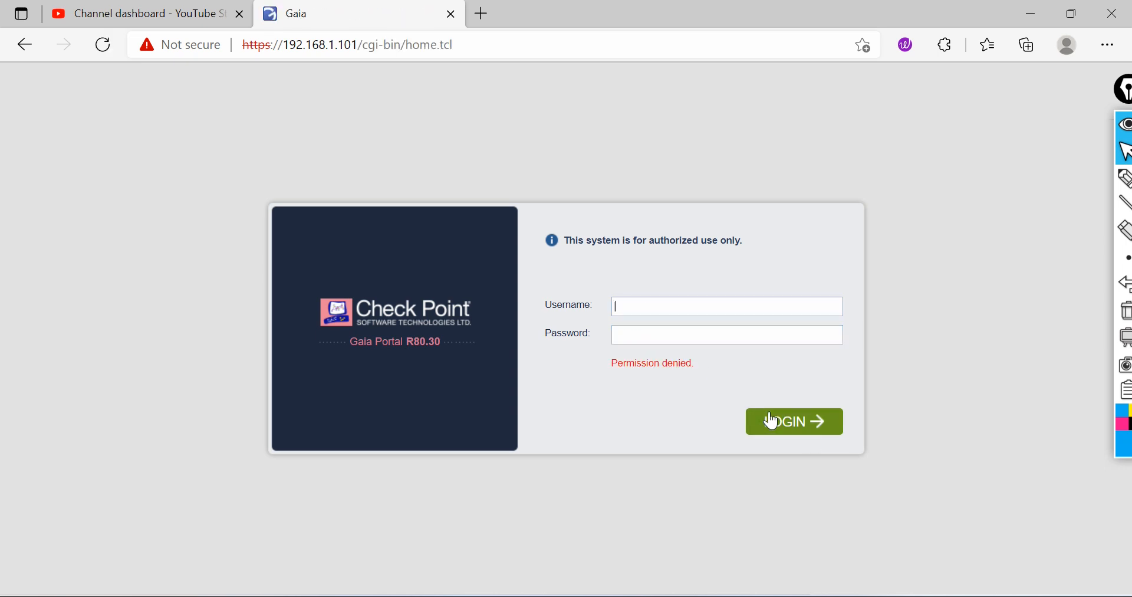
type("admin")
key("Tab")
type("••••••••")
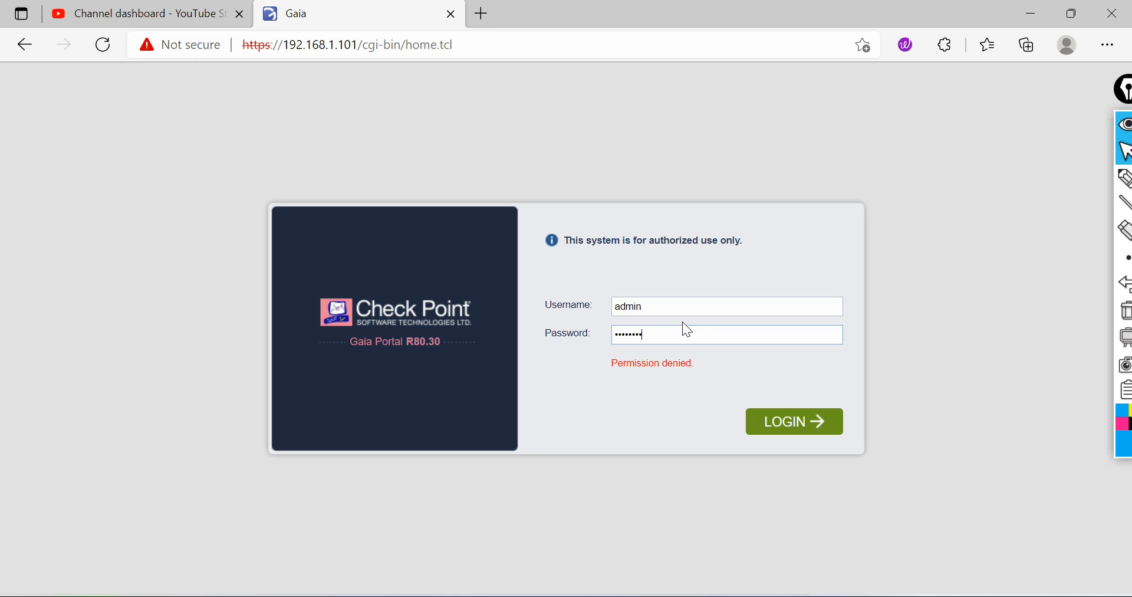
left_click(791, 428)
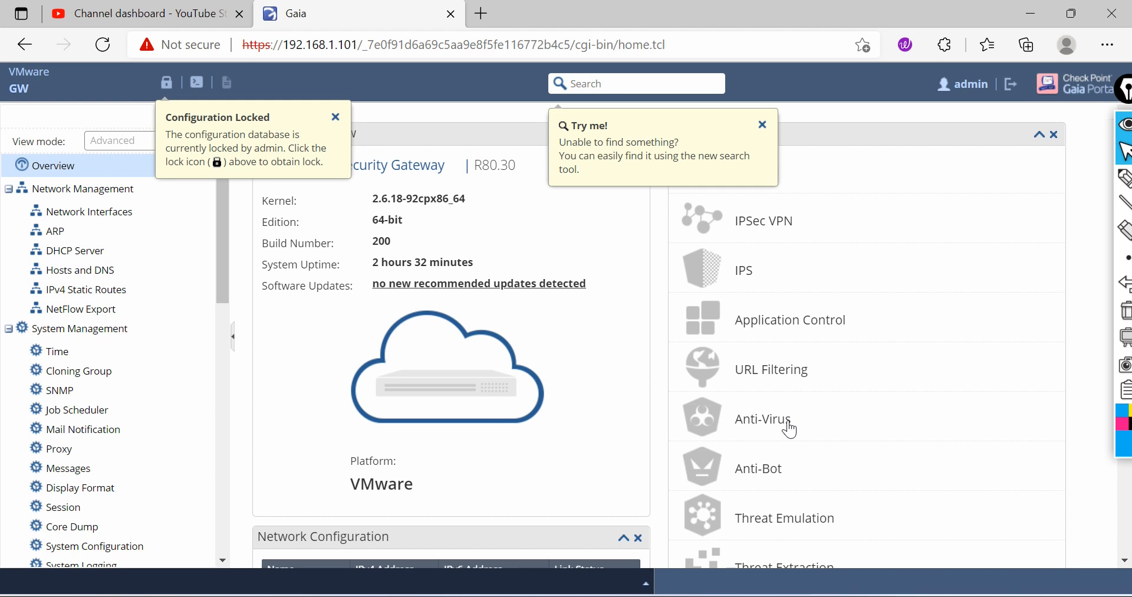
Step: Override the configuration lock and open the Network Interfaces page
left_click(167, 84)
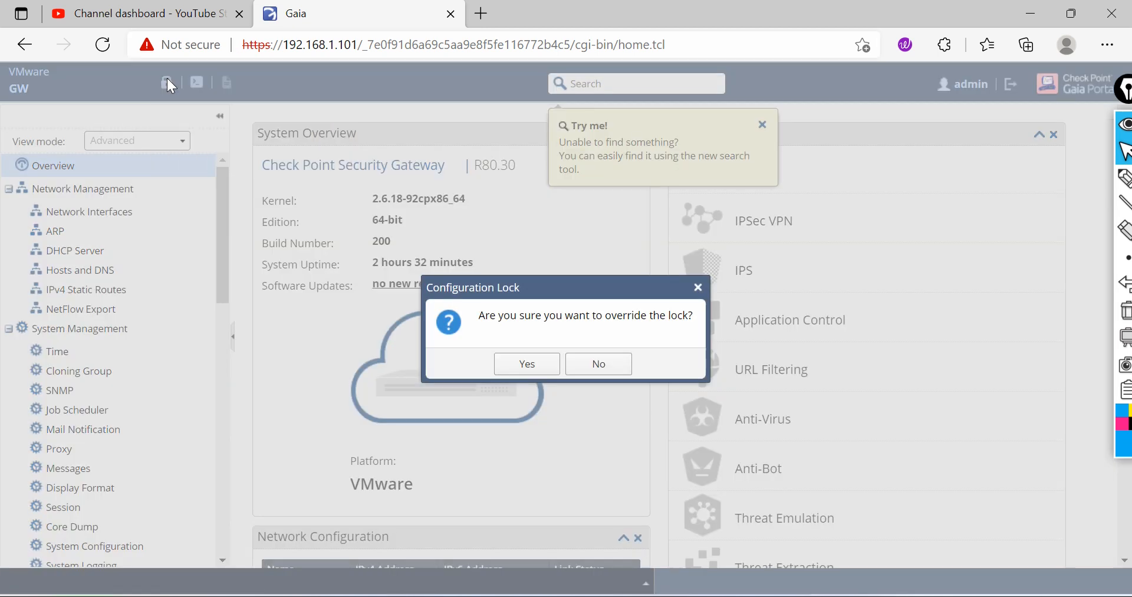
left_click(533, 364)
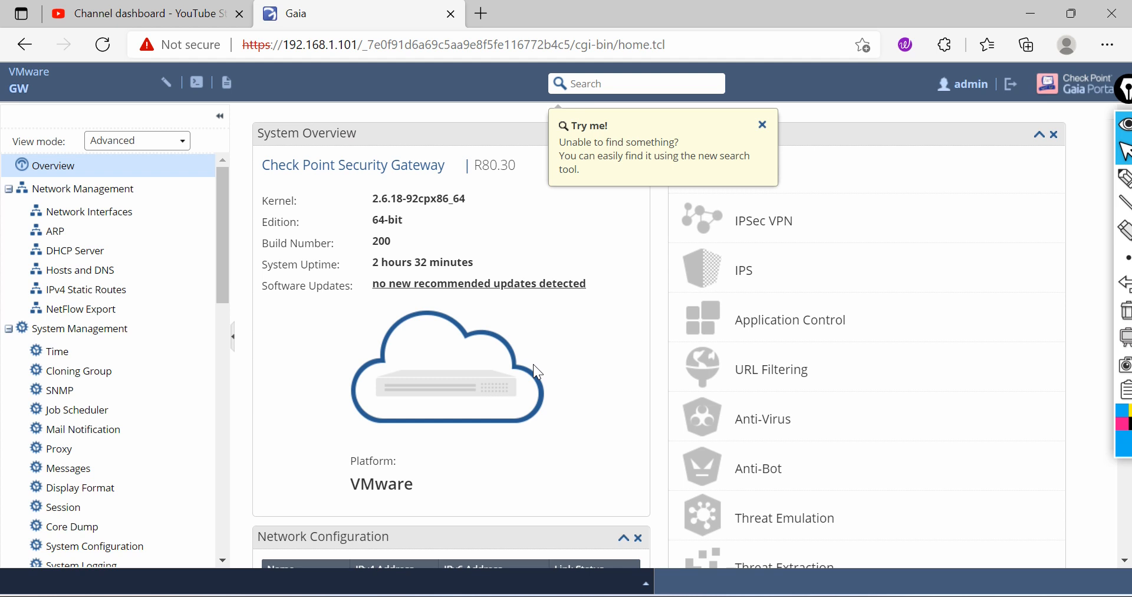
left_click(123, 297)
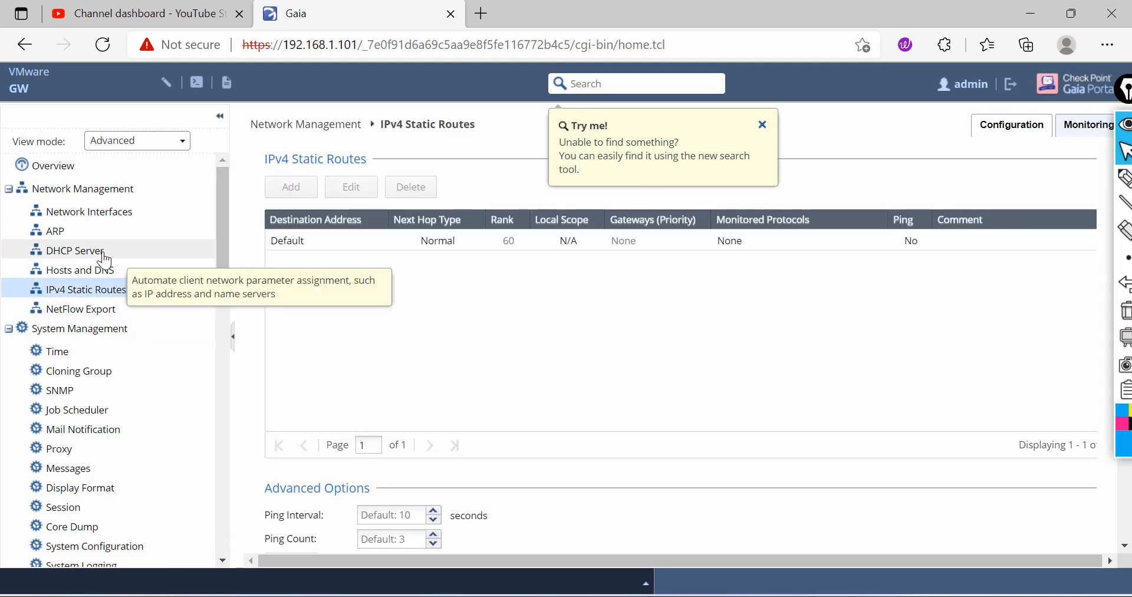
left_click(763, 125)
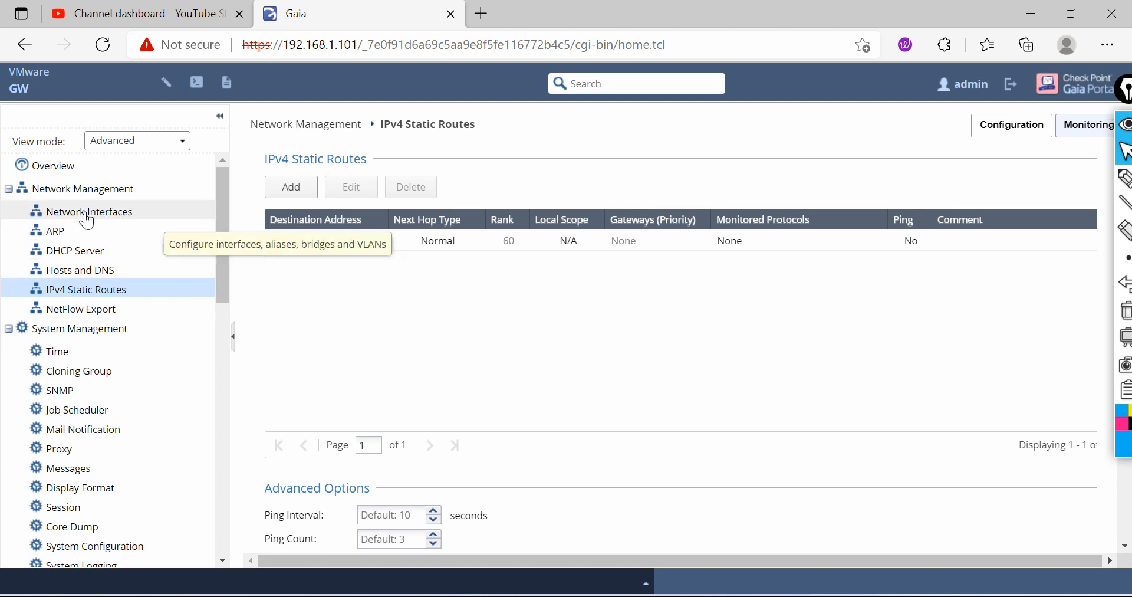
left_click(125, 214)
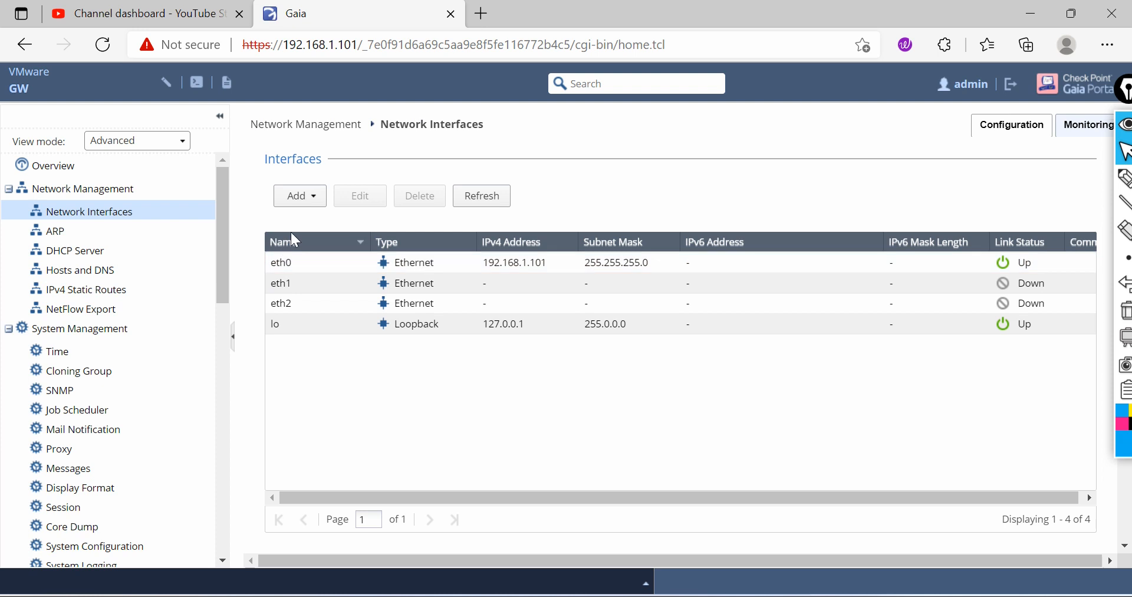
Step: Enable eth1 and give it IPv4 address 10.1.1.1 with subnet mask 255.255.255.0
left_click(300, 285)
double_click(299, 281)
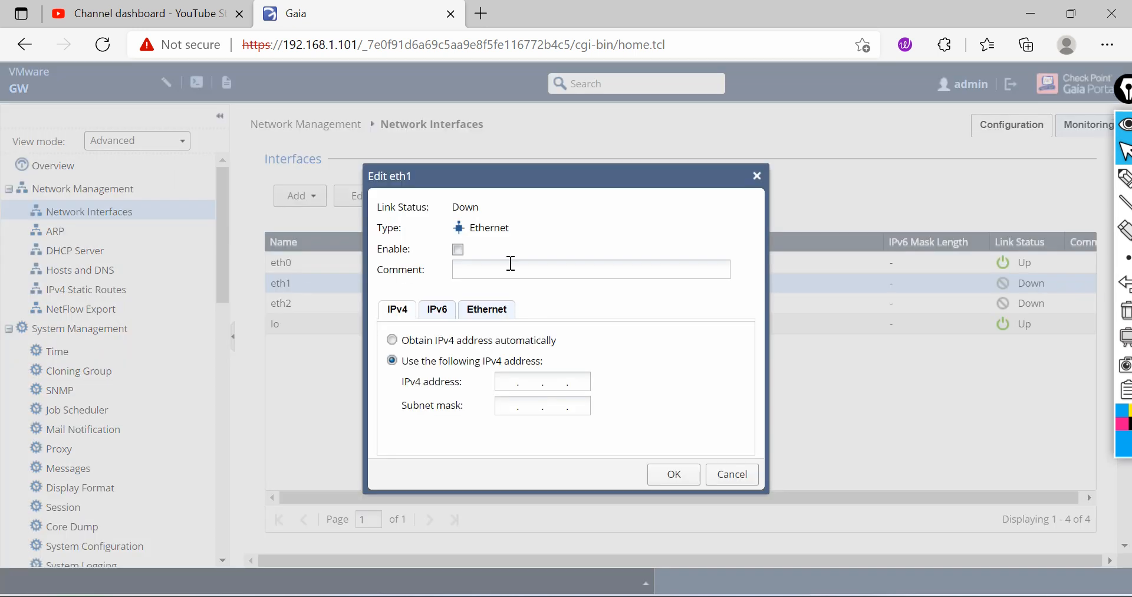
left_click(458, 249)
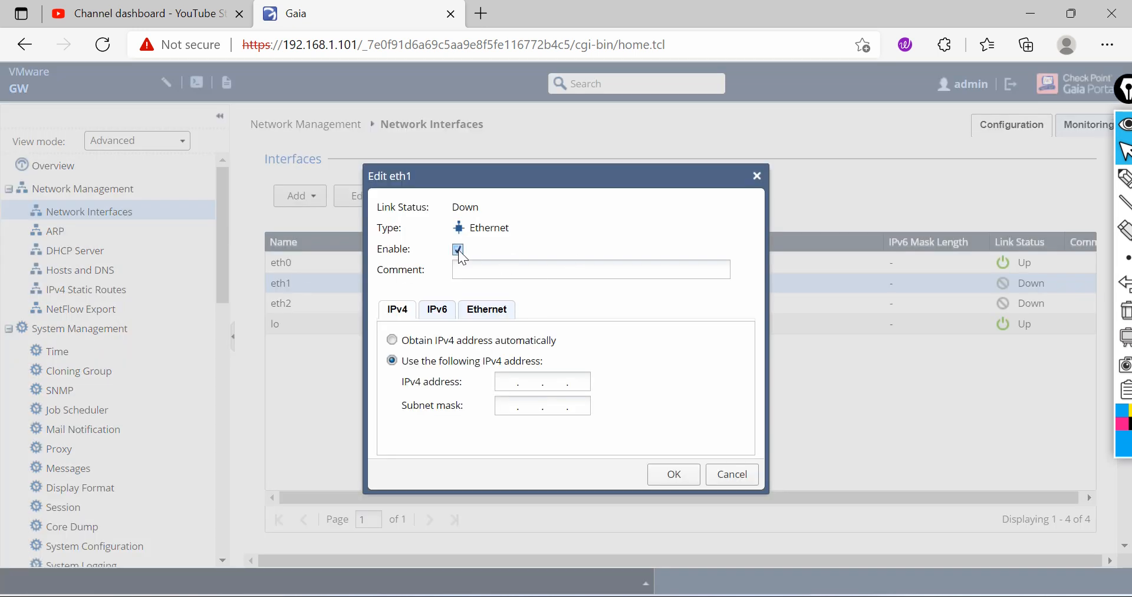
left_click(508, 380)
type("10")
type(".1.1")
type("255.")
type("255.255.0")
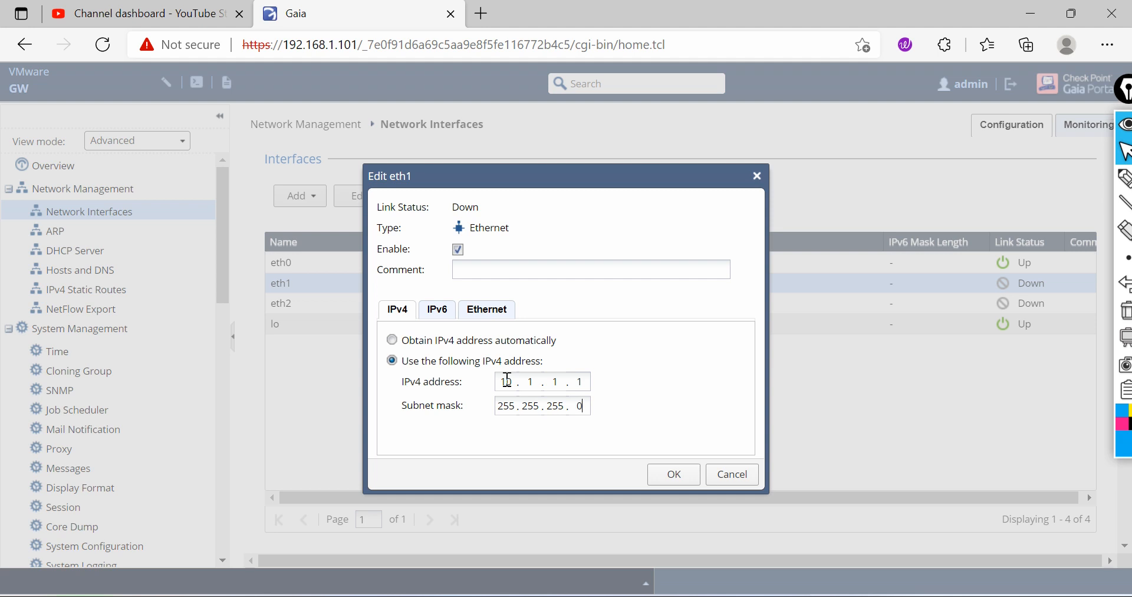
left_click(679, 476)
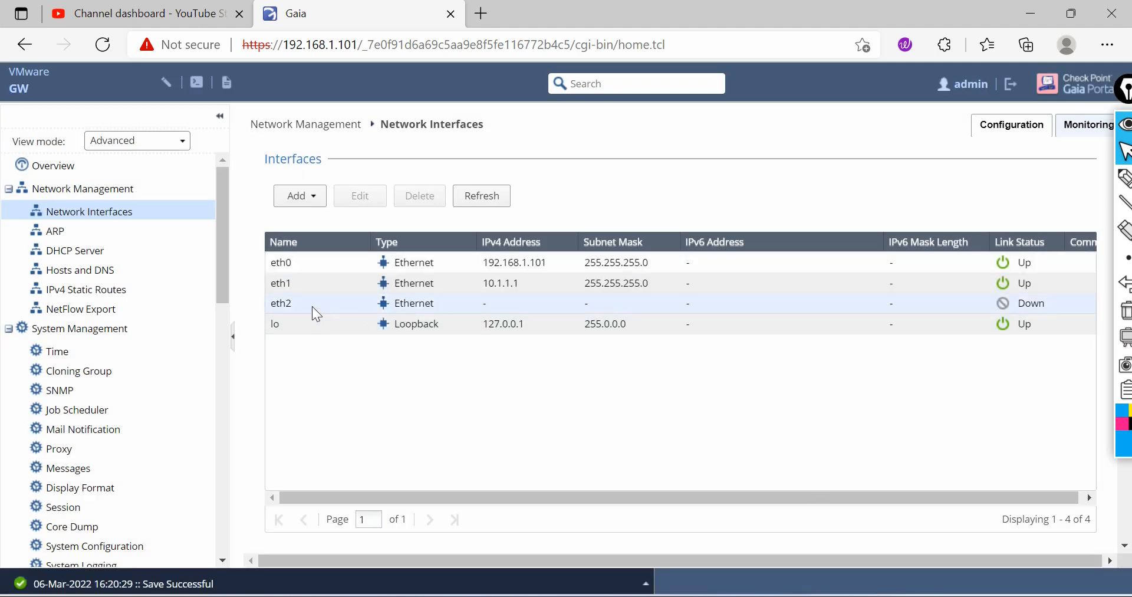
Step: Enable eth2 and give it IPv4 address 172.16.1.1 with subnet mask 255.255.255.0
left_click(313, 307)
left_click(365, 200)
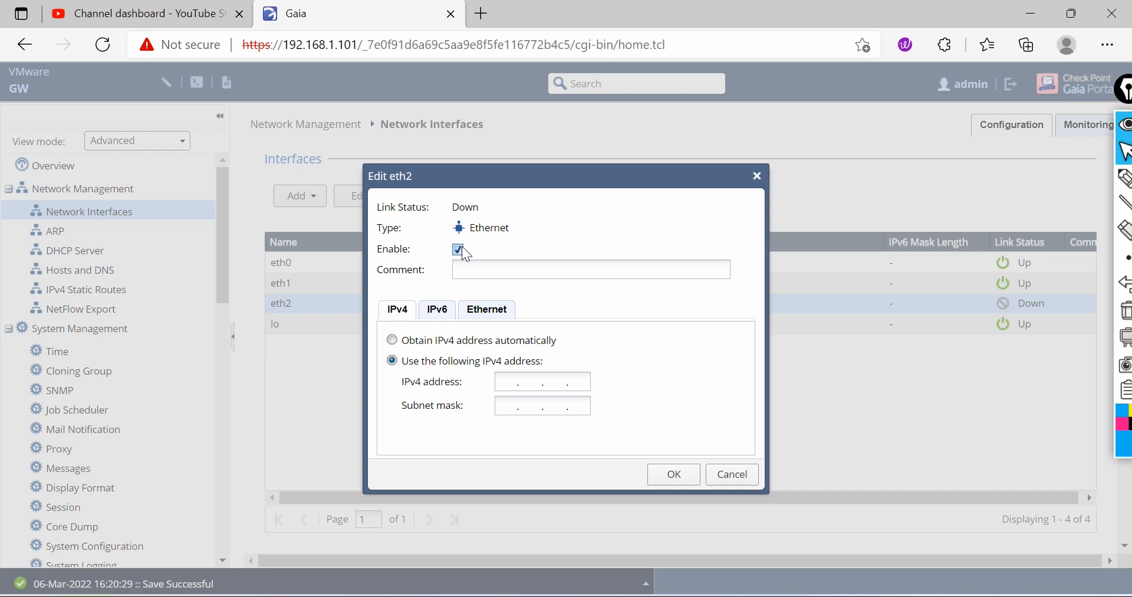
left_click(510, 381)
type("172.")
type("16.")
type("1.")
type("255.255.2")
type("55.0")
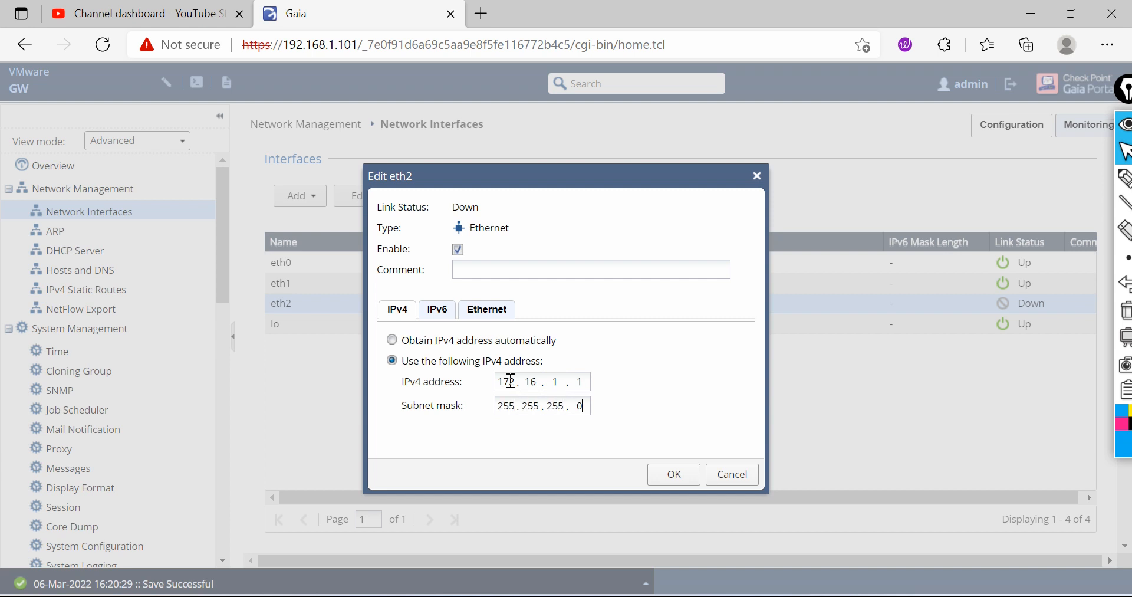
left_click(671, 479)
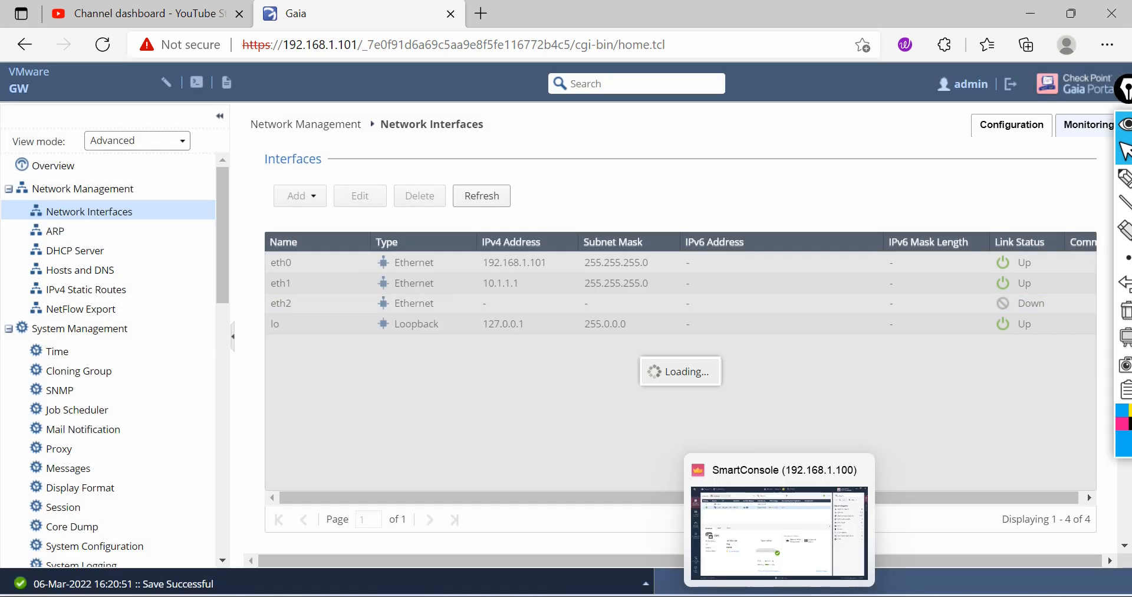
Step: In SmartConsole's GW1 gateway properties, get the interfaces with topology under Network Management and accept the results
left_click(780, 594)
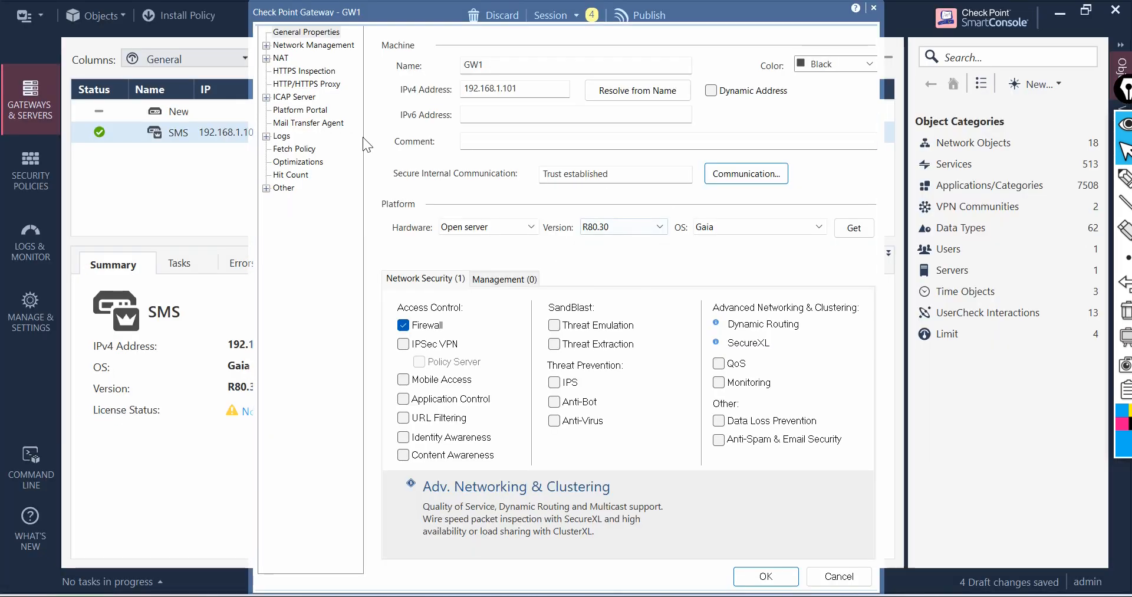
left_click(310, 47)
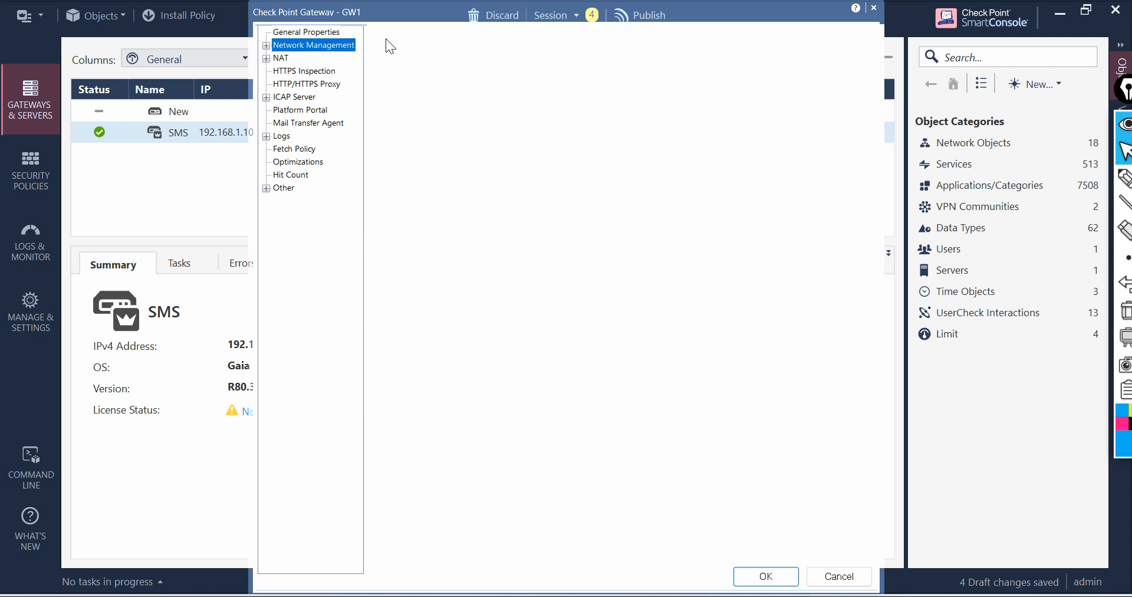
left_click(270, 47)
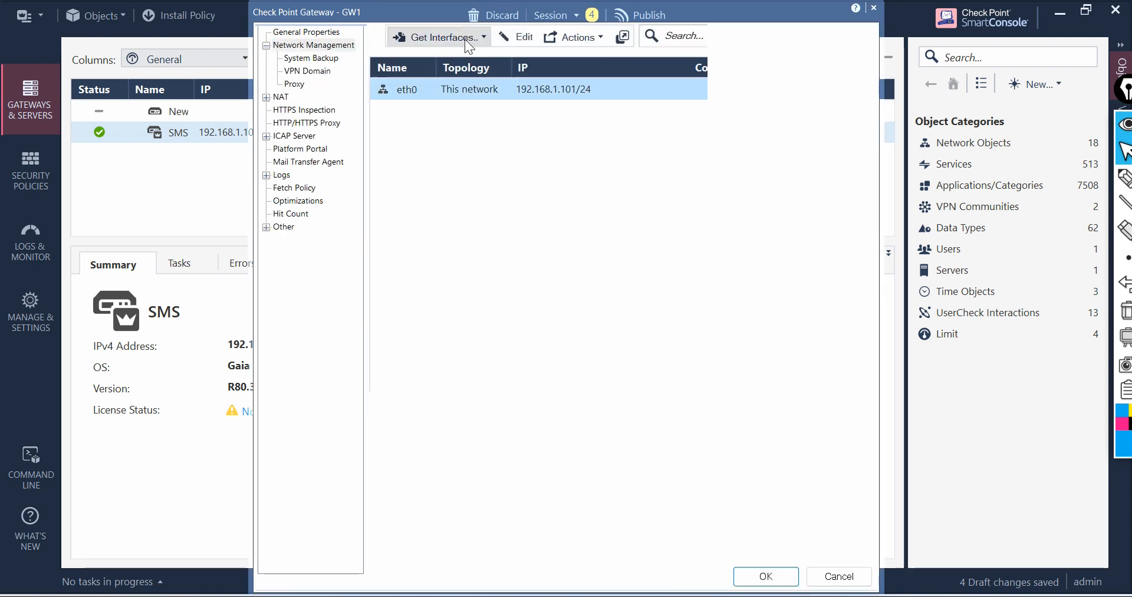
left_click(447, 39)
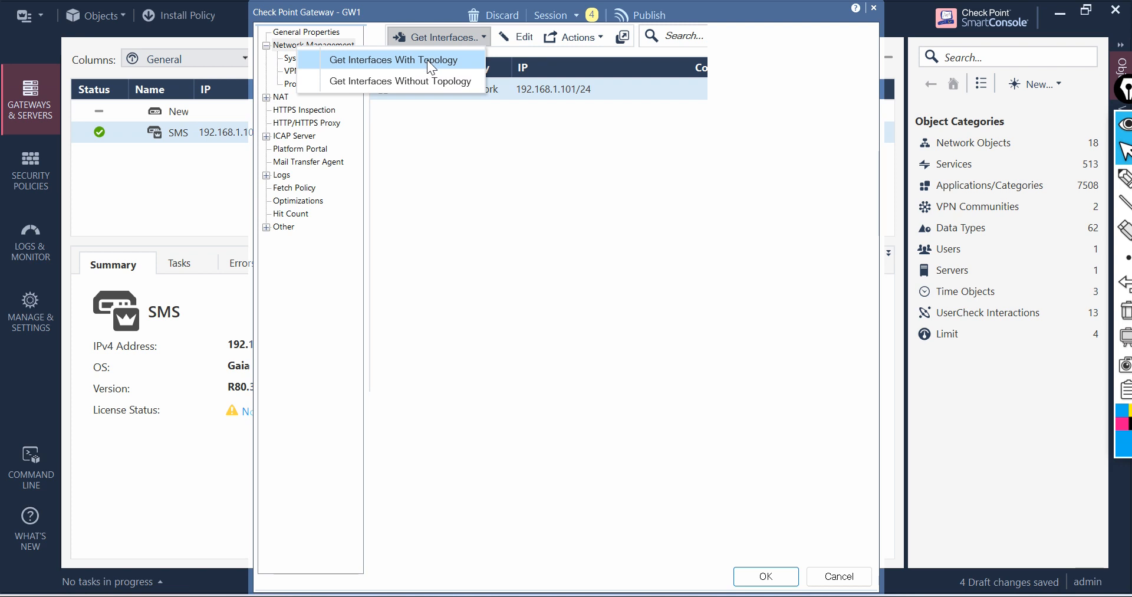
left_click(427, 59)
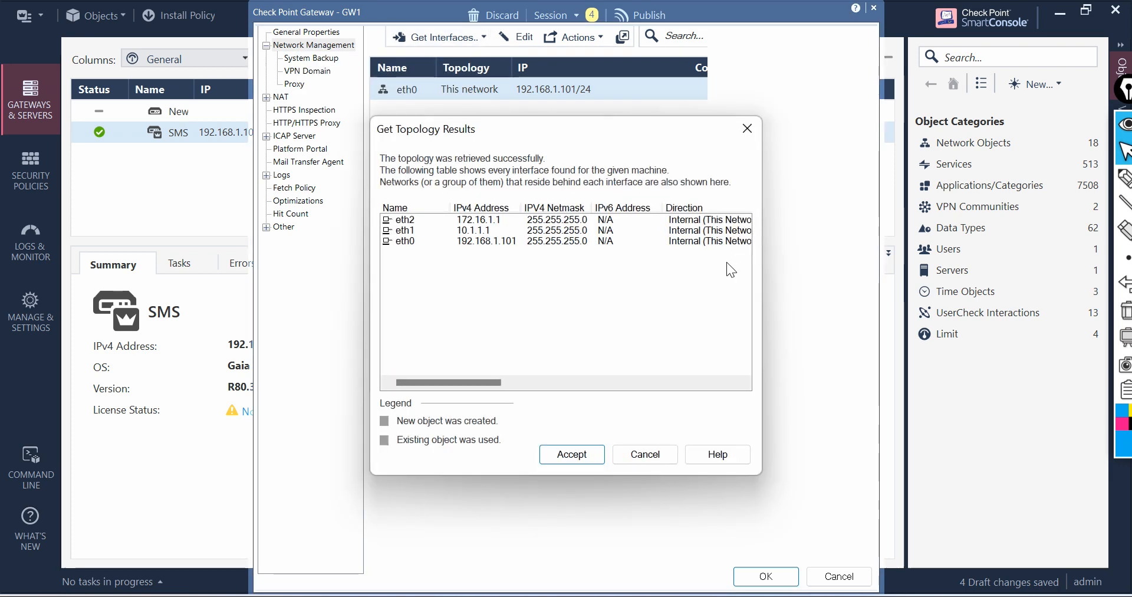
left_click(575, 455)
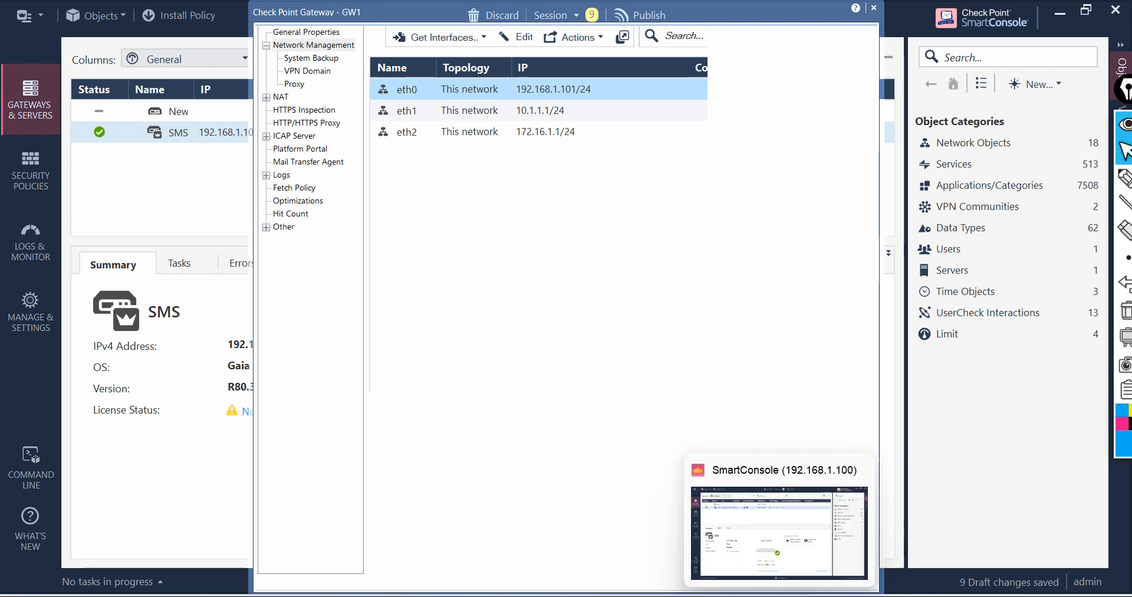
Step: Switch to VMware Workstation and open the Other virtual machine's console
left_click(755, 596)
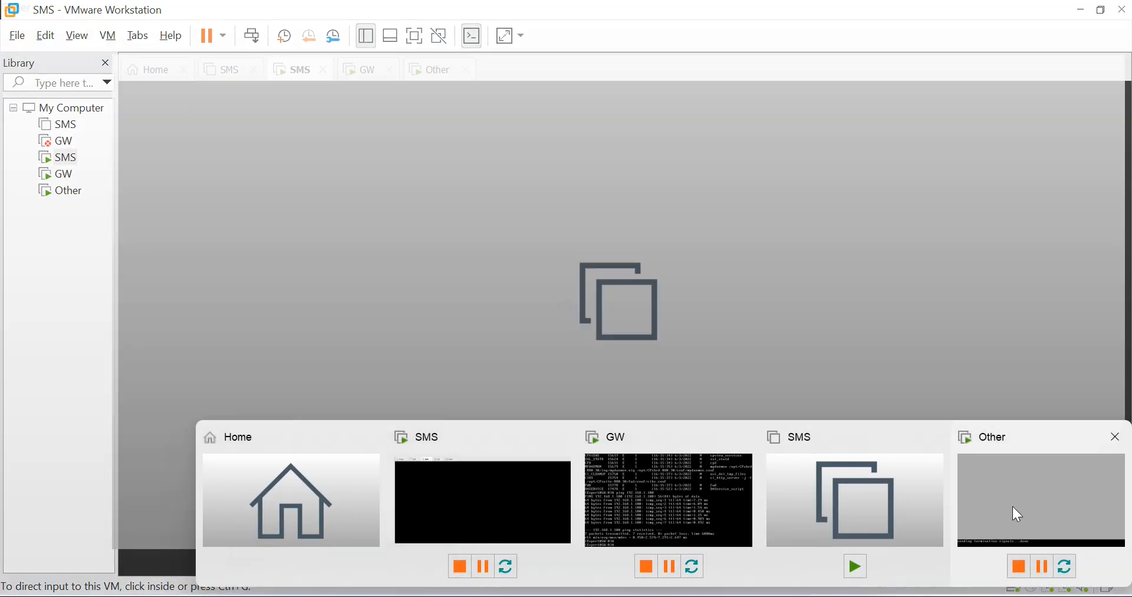
left_click(1029, 502)
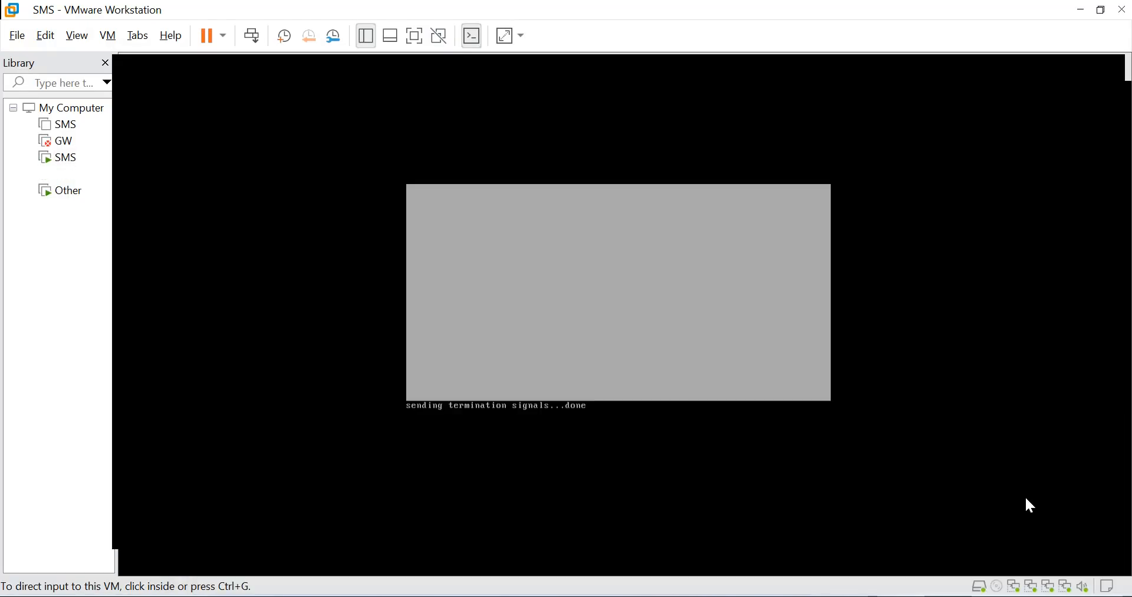
left_click(499, 245)
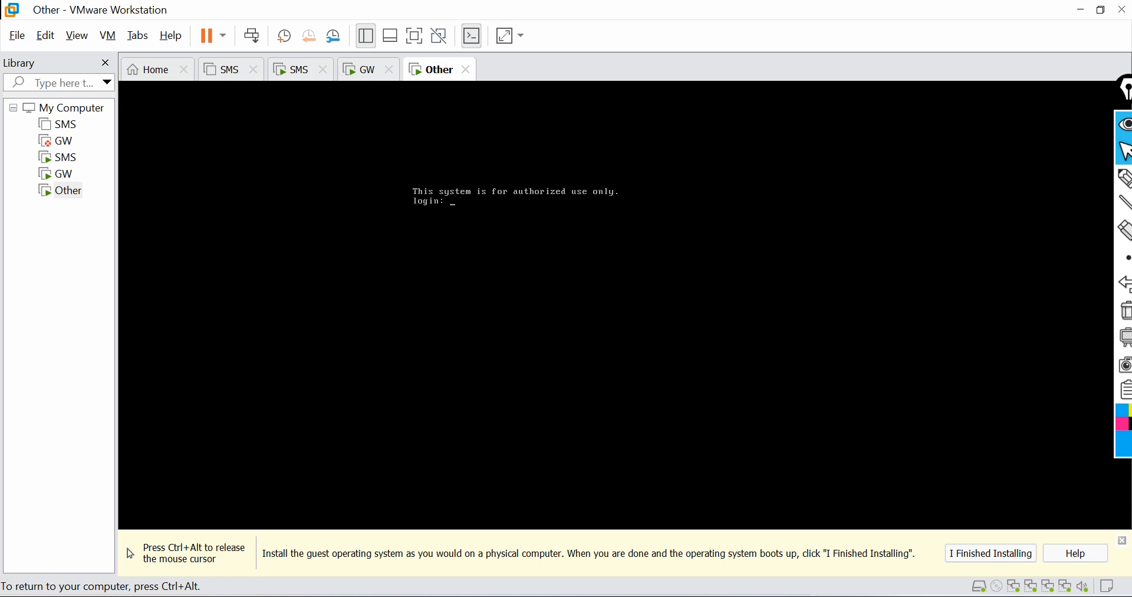
key("ctrl+alt")
key("alt+Tab")
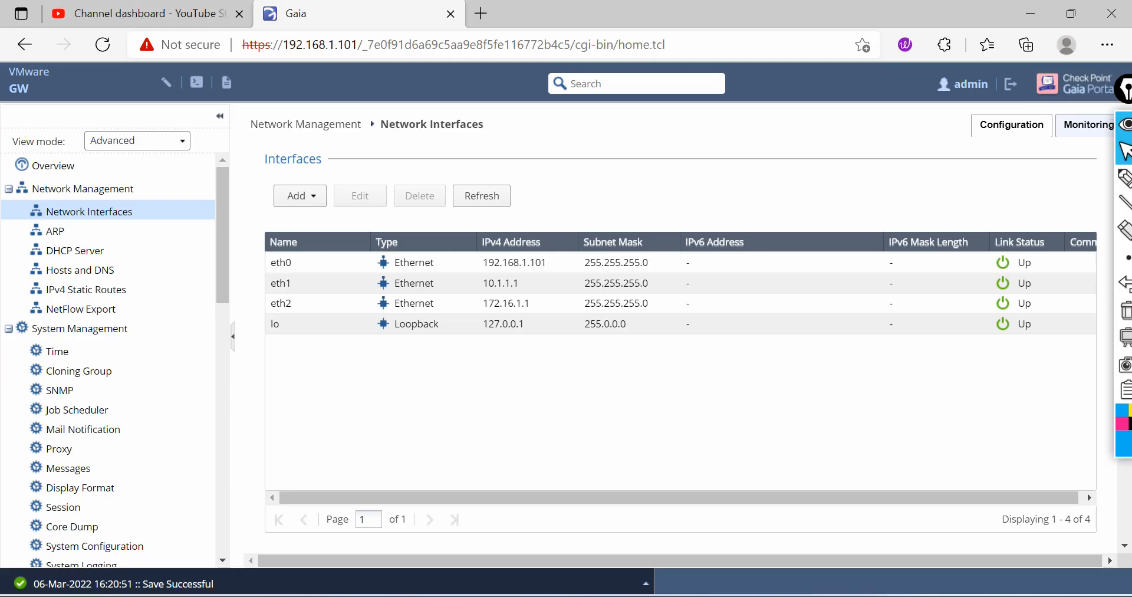
left_click(480, 13)
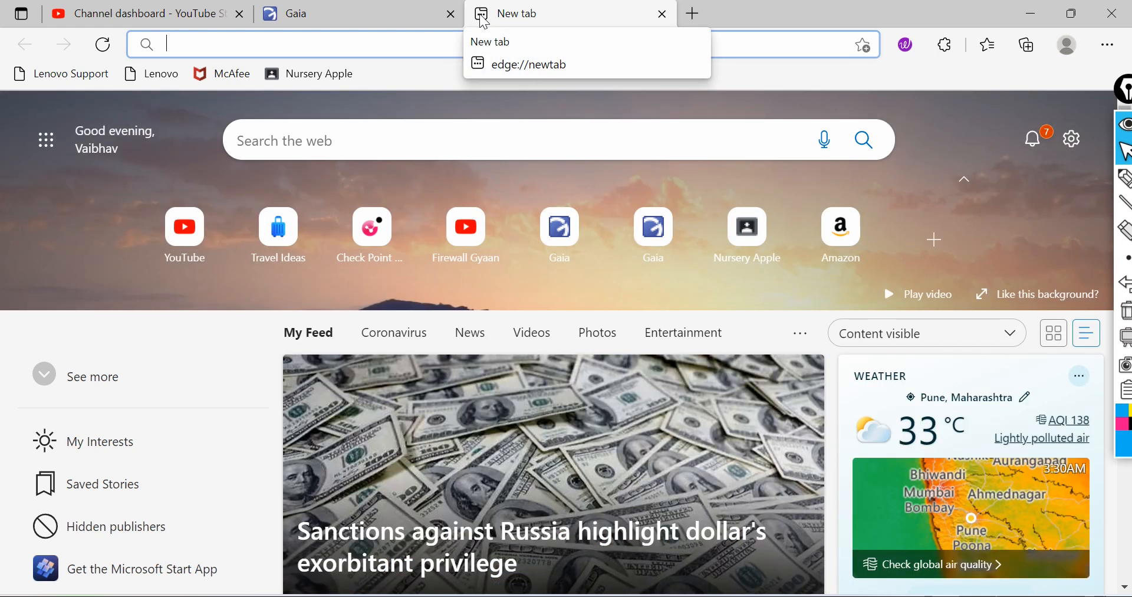
type("https://")
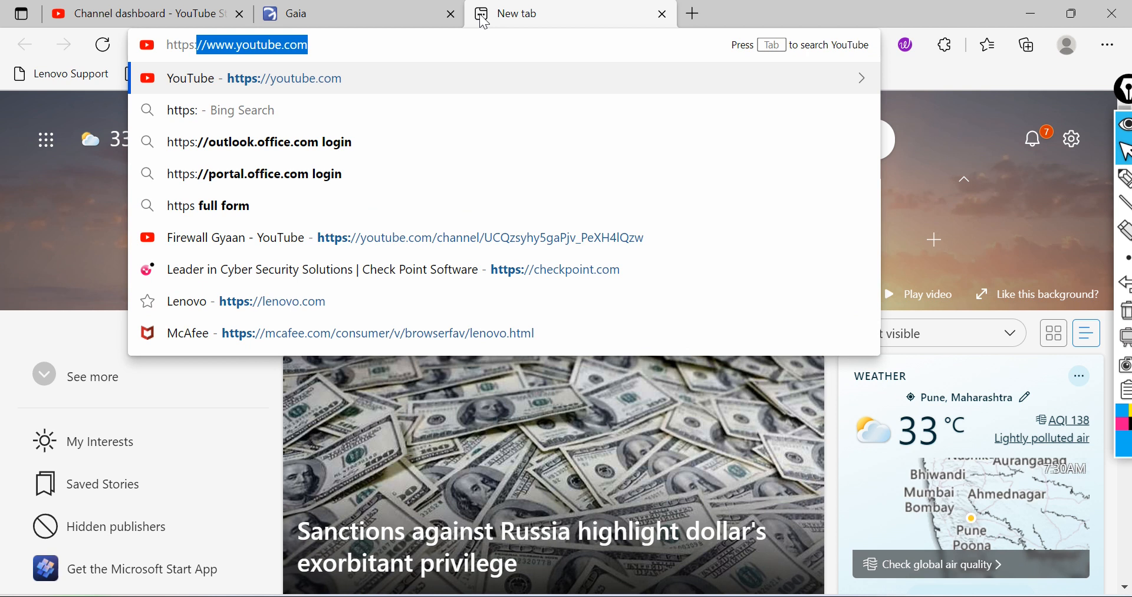
type("192")
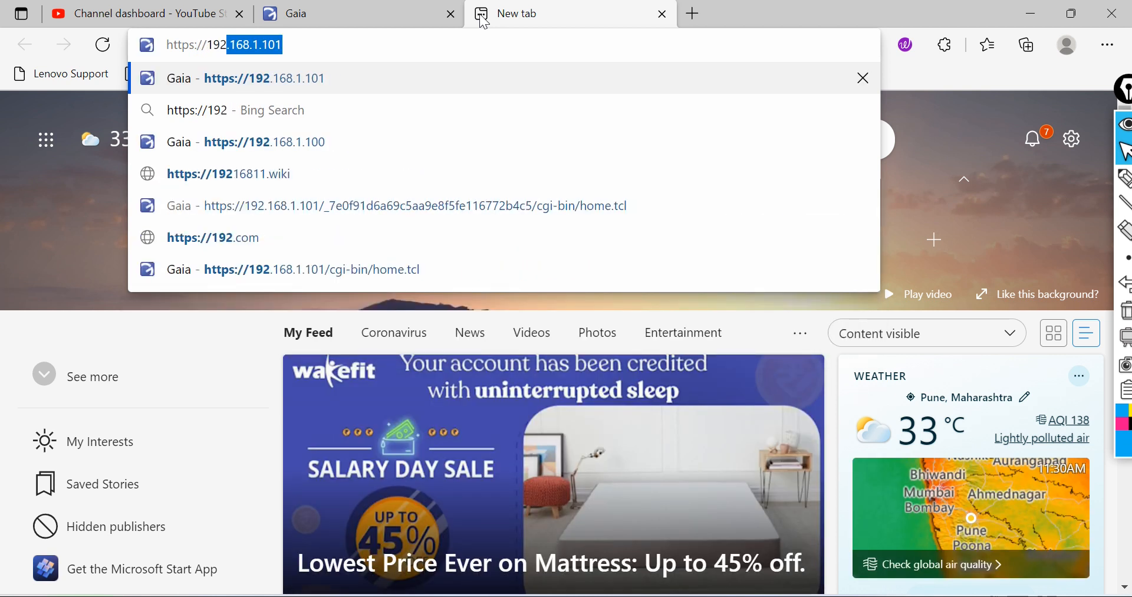
type(".168.1.101")
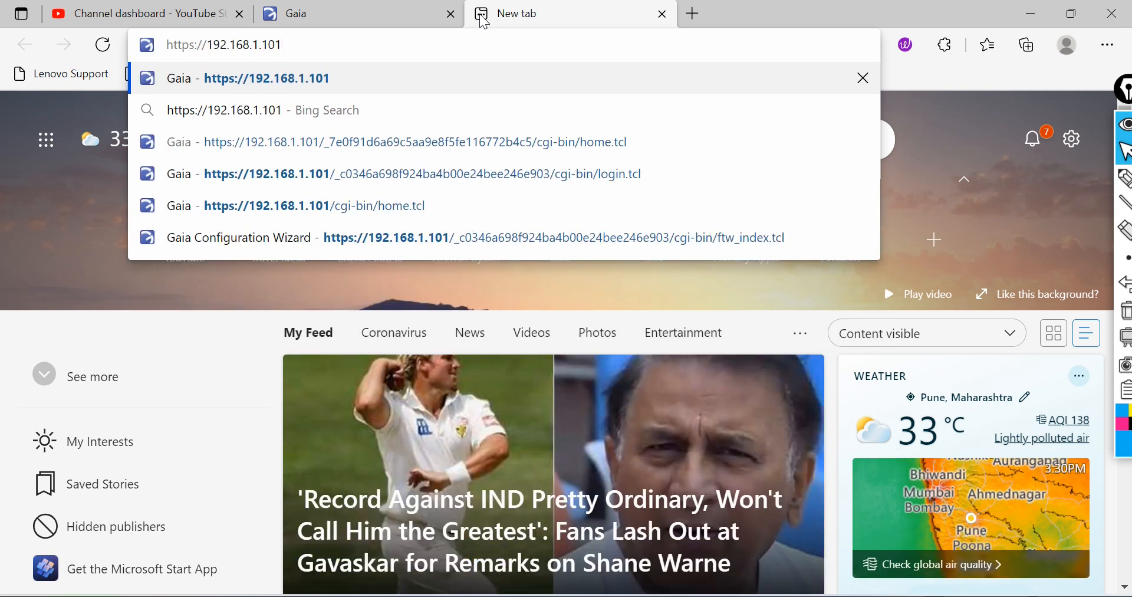
key("Delete")
type("1")
key("BackSpace")
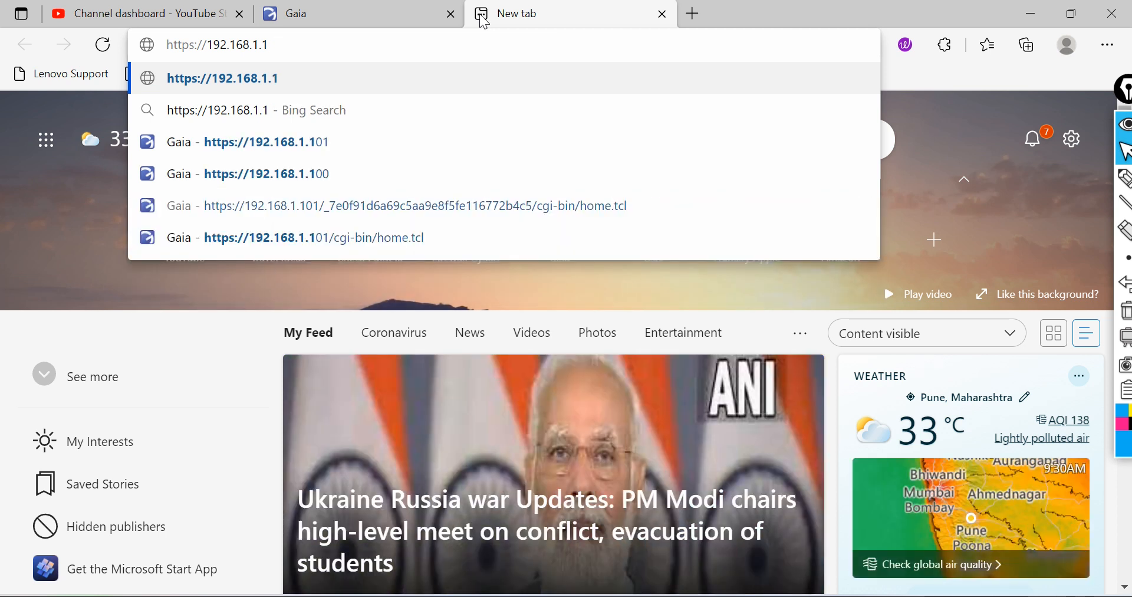
type("10")
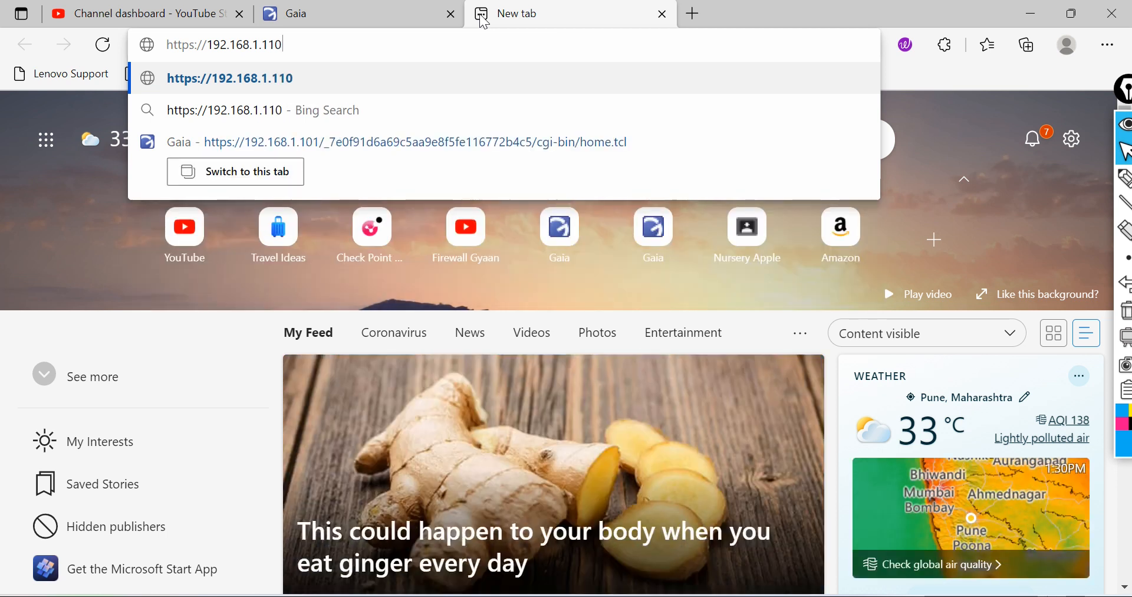
key("Return")
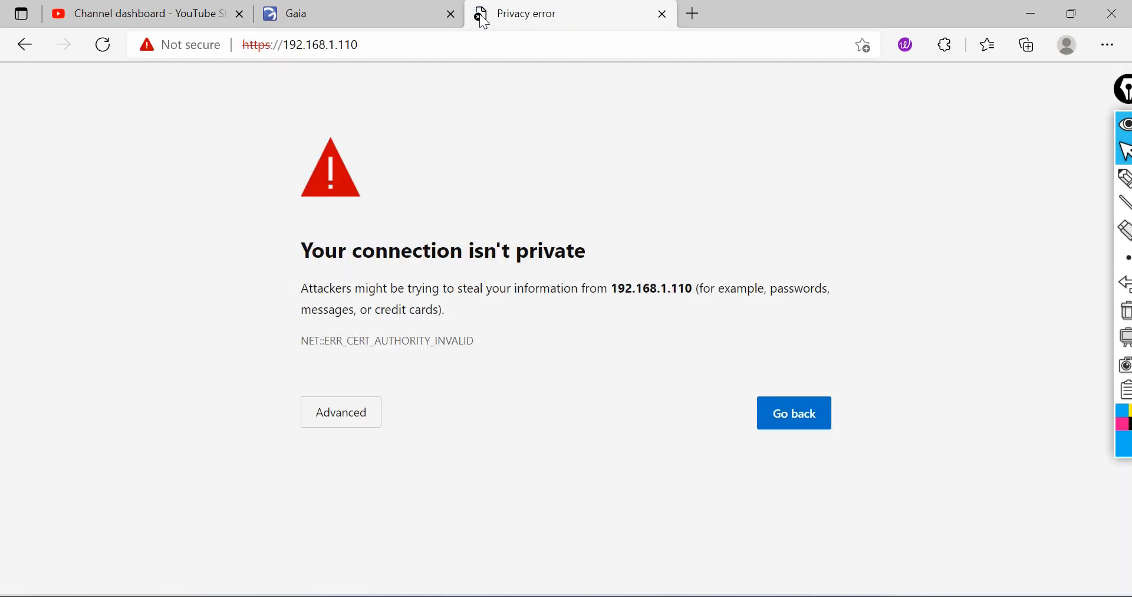
left_click(357, 425)
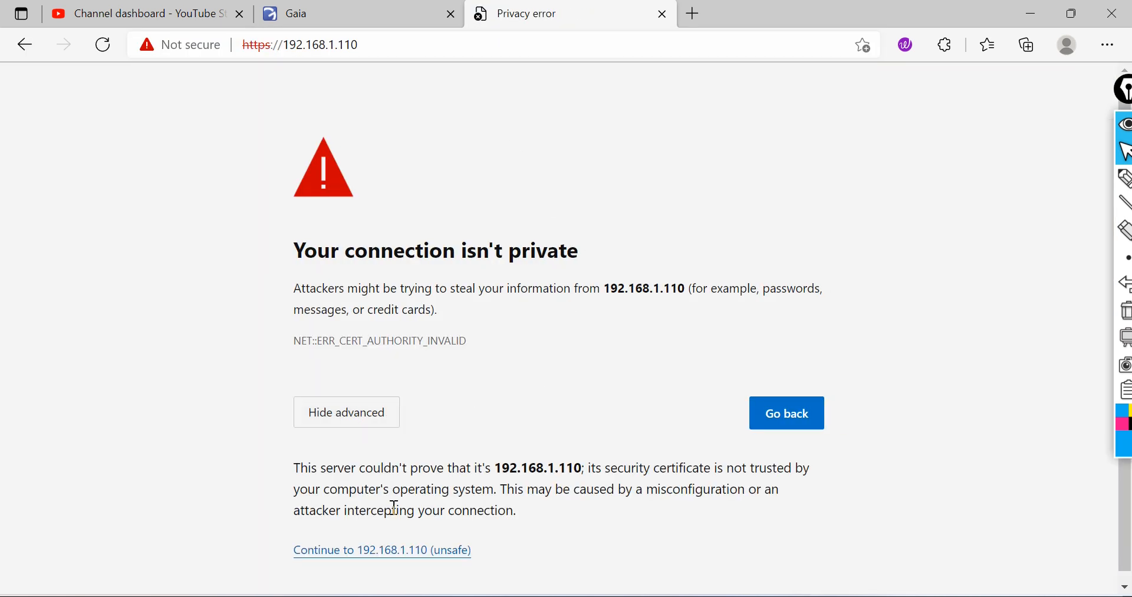
left_click(400, 555)
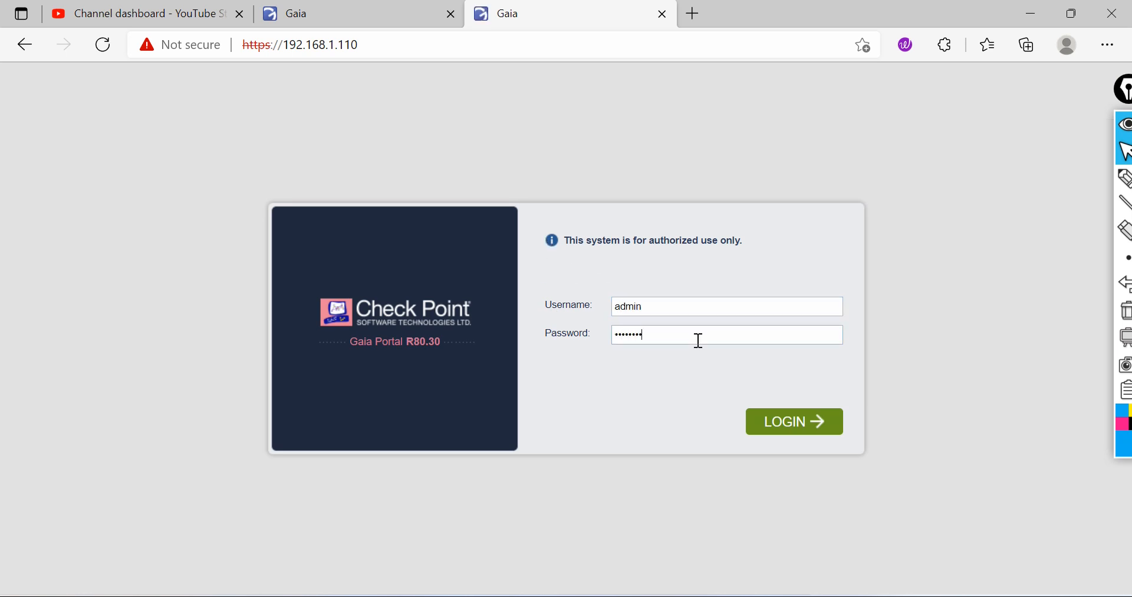
Step: Log in and advance through the wizard's welcome, management connection and internet connection pages with default settings
left_click(793, 421)
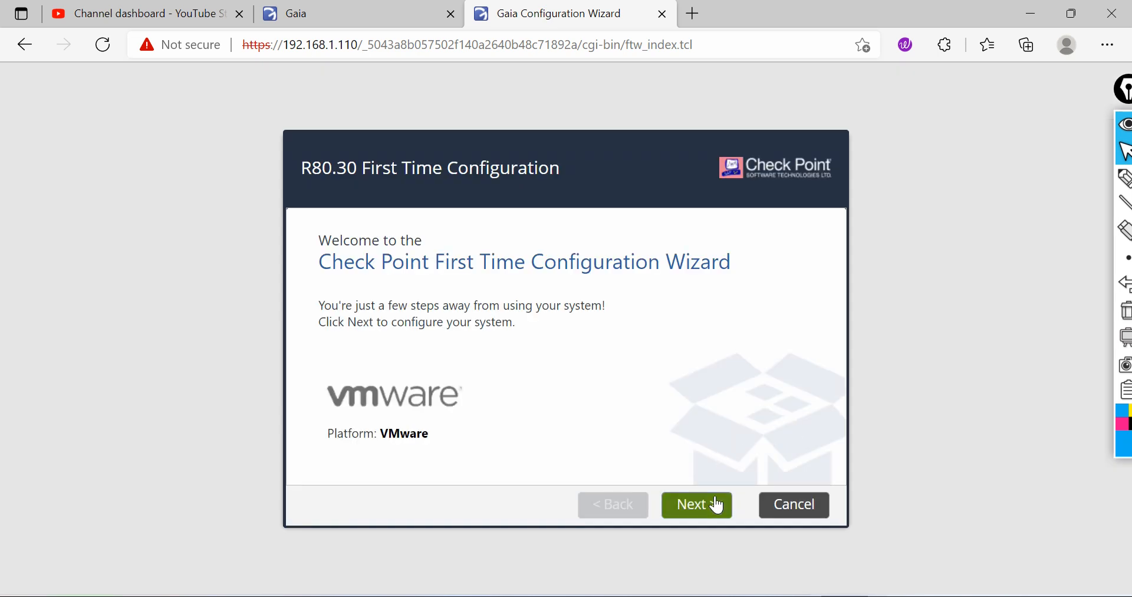
left_click(717, 505)
left_click(711, 505)
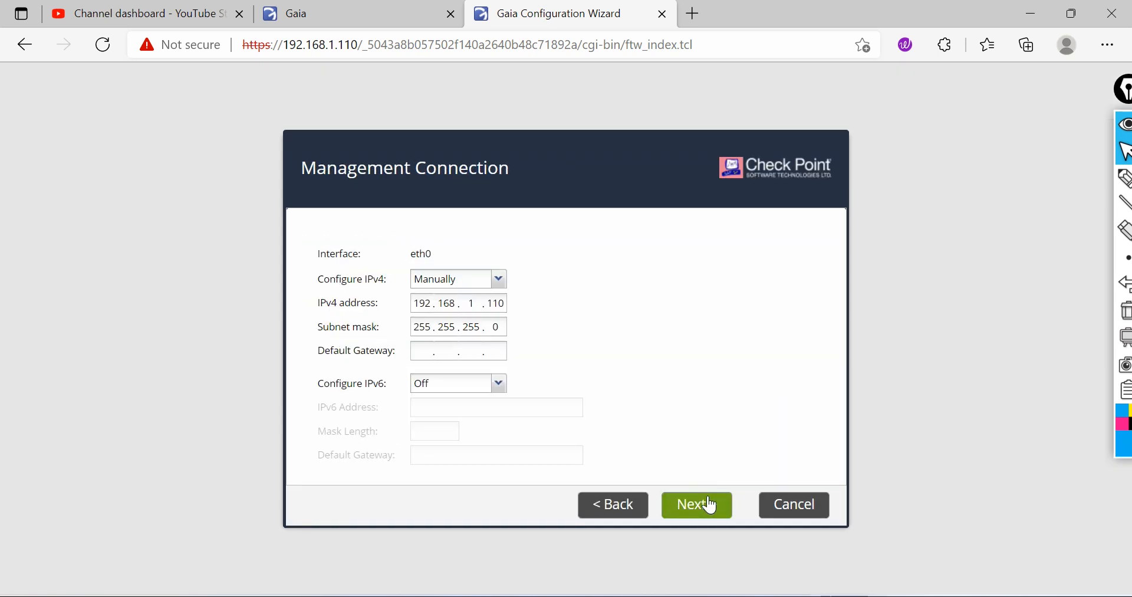
left_click(711, 505)
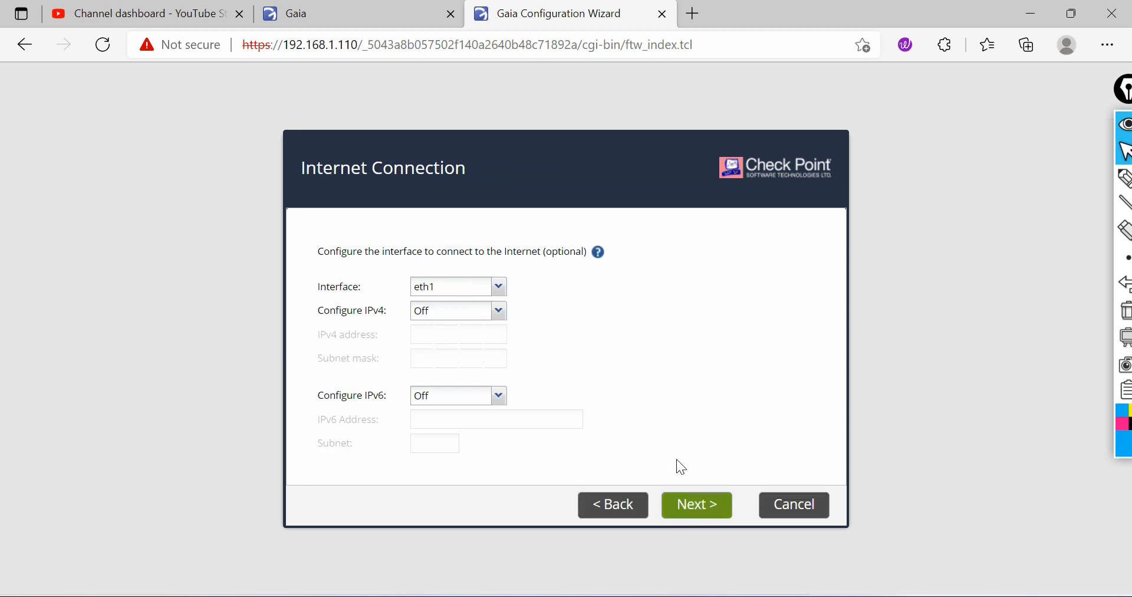
left_click(684, 504)
Step: Set the host name to GW2 and the primary DNS server to 8.8.8.8
left_click_drag(501, 242, 402, 234)
type("GW2")
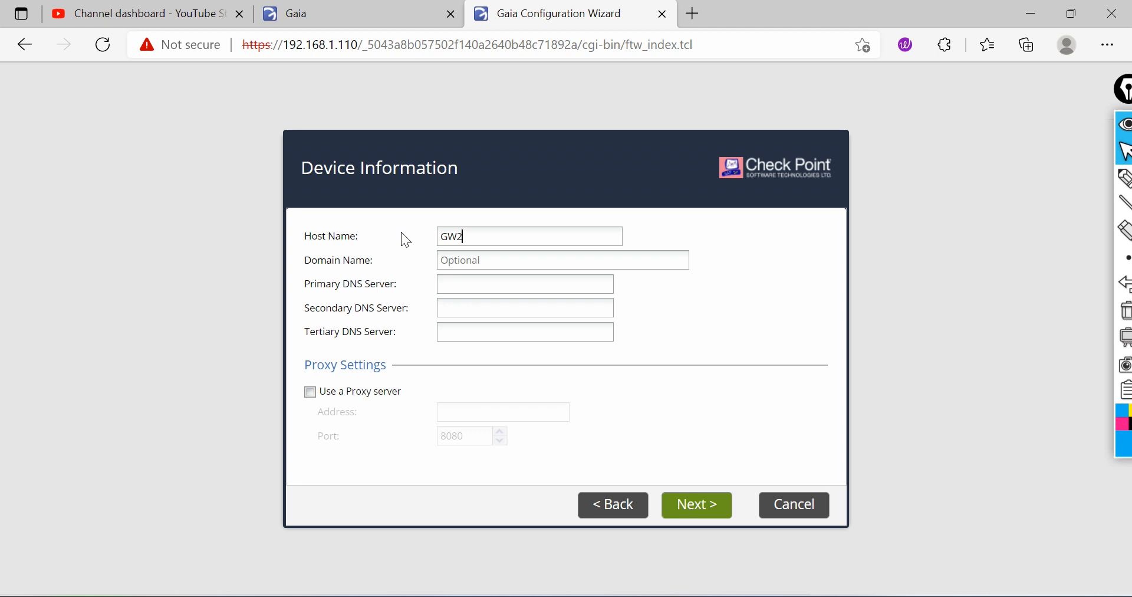
left_click(465, 284)
type("8.8.8.8")
left_click(704, 515)
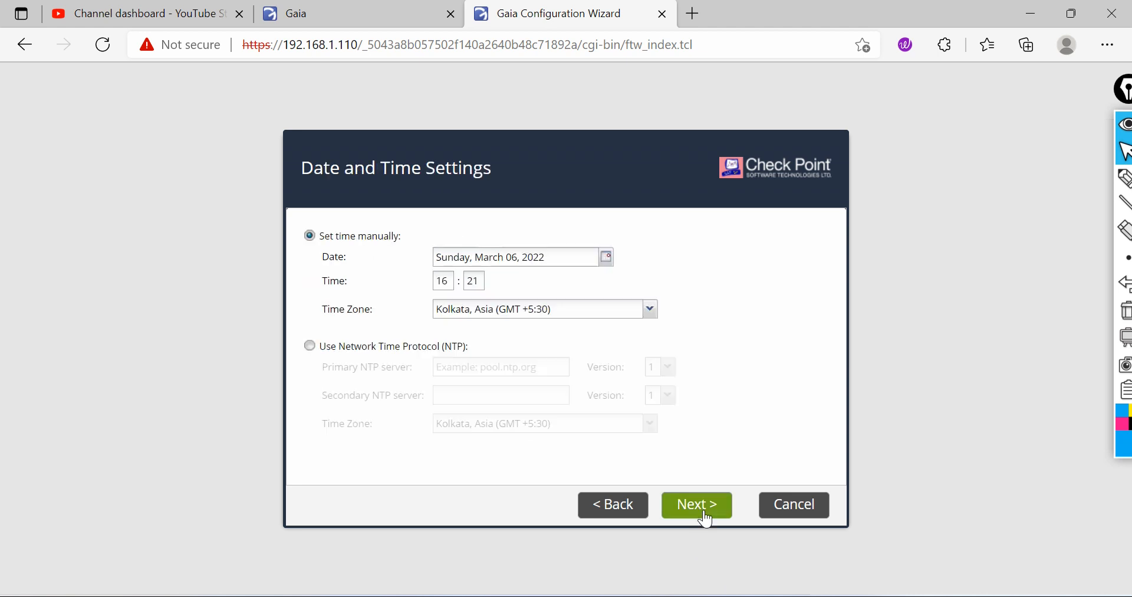
Step: Keep the default date, time and installation type, and continue with Security Gateway only and no clustering
left_click(706, 517)
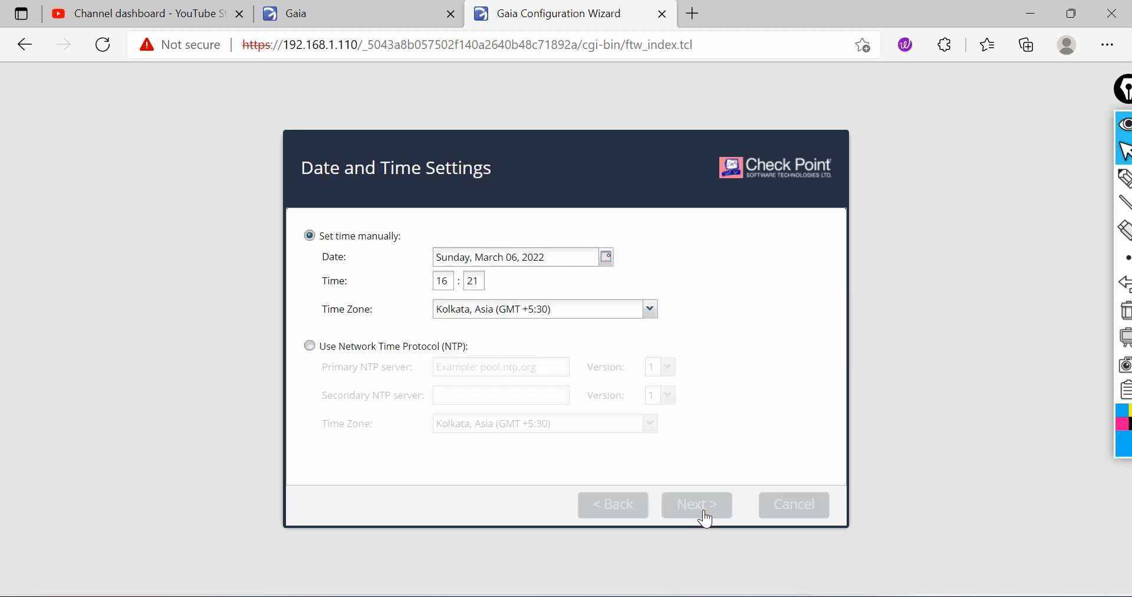
left_click(706, 517)
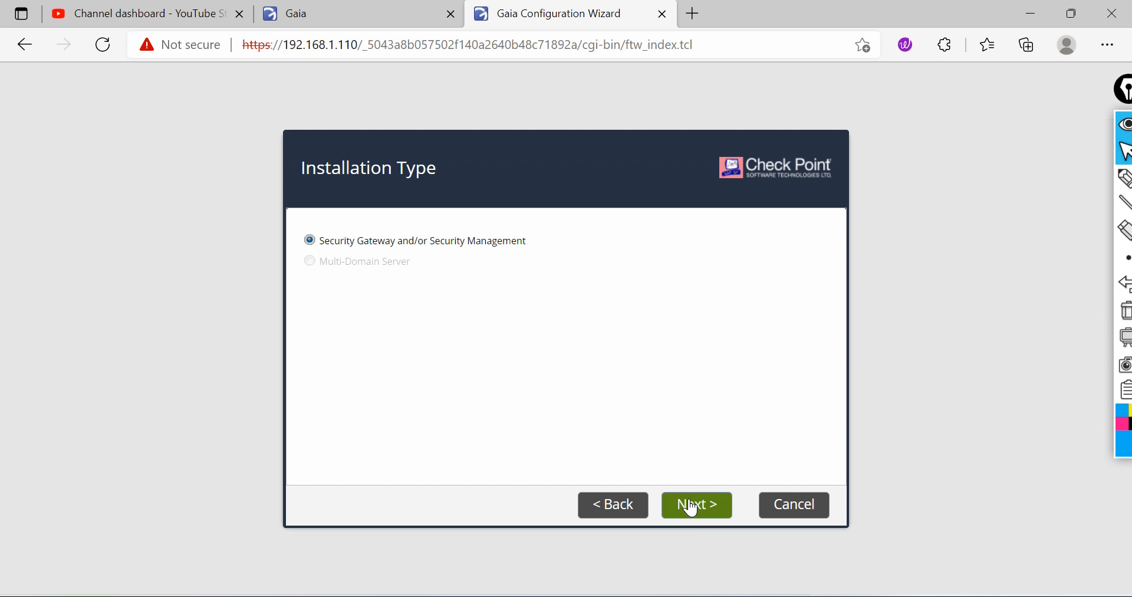
left_click(311, 282)
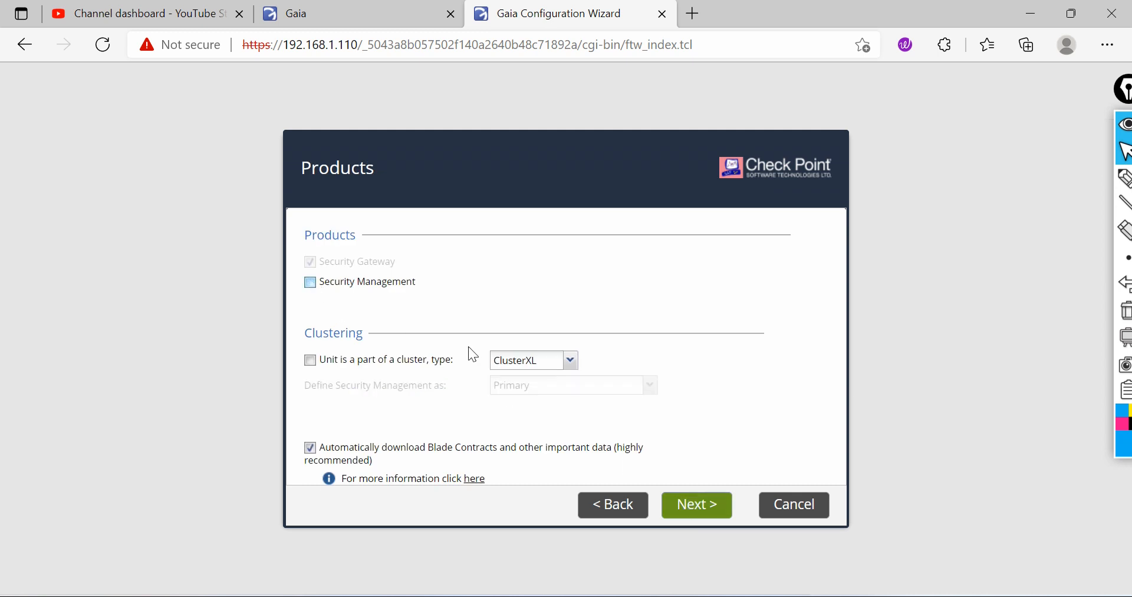
left_click(310, 361)
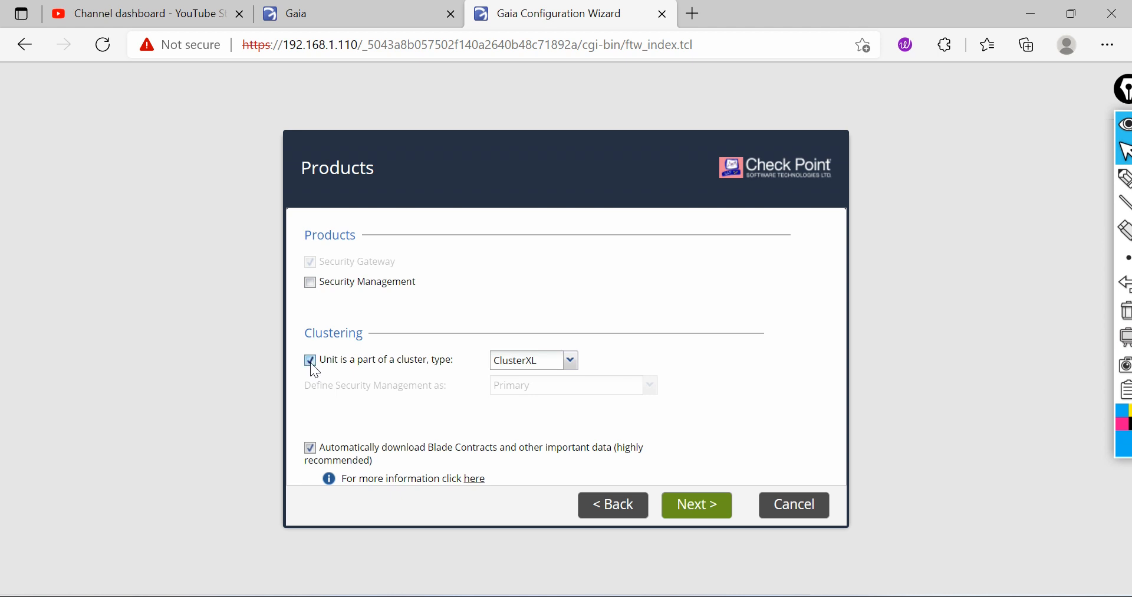
left_click(693, 507)
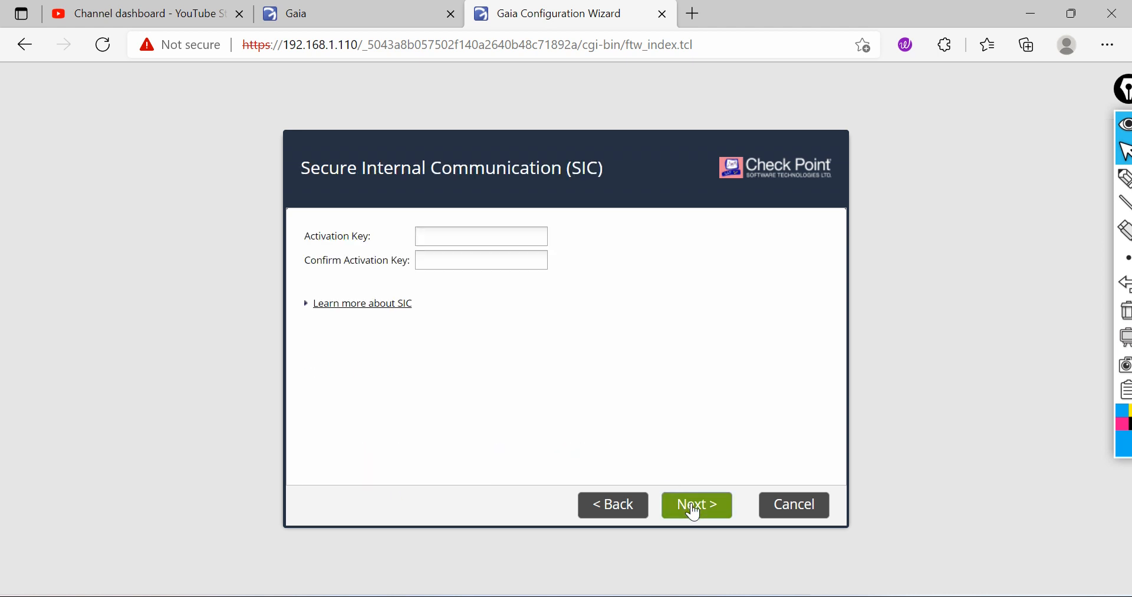
Step: Enter and confirm the SIC activation key, then continue to the summary
left_click(446, 241)
type("*******")
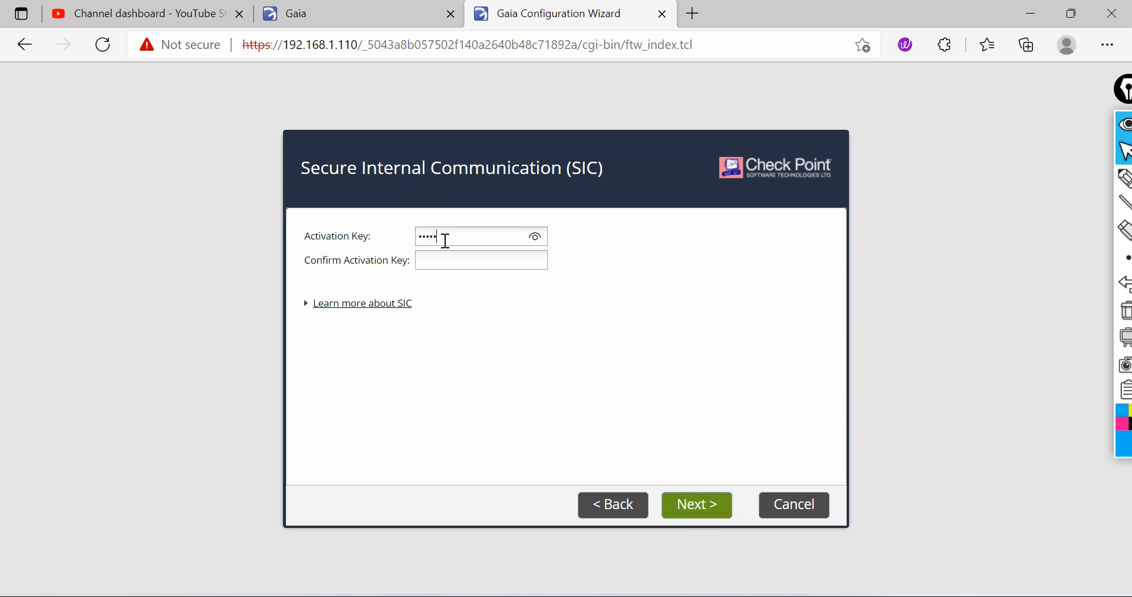
type("****")
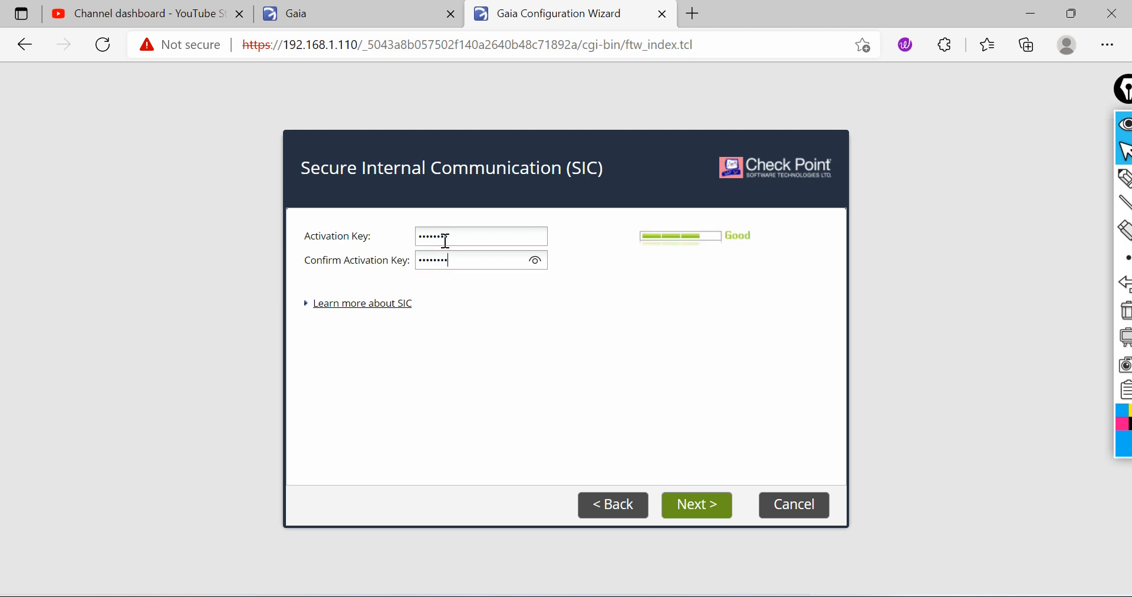
left_click(704, 505)
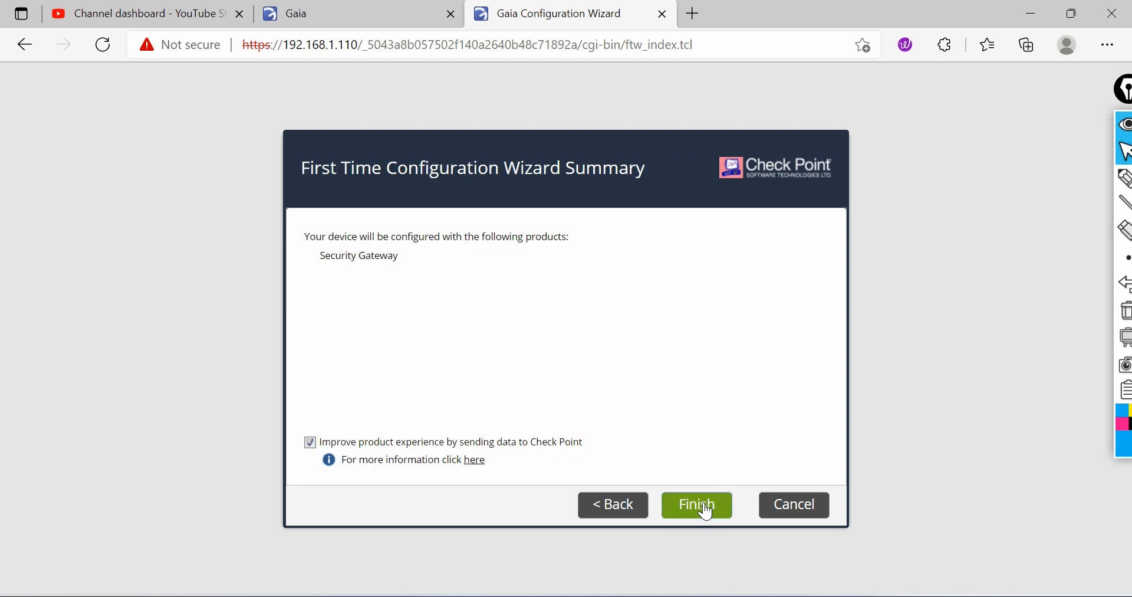
Step: Finish the First Time Configuration Wizard and switch back to the GW Gaia portal tab
left_click(706, 506)
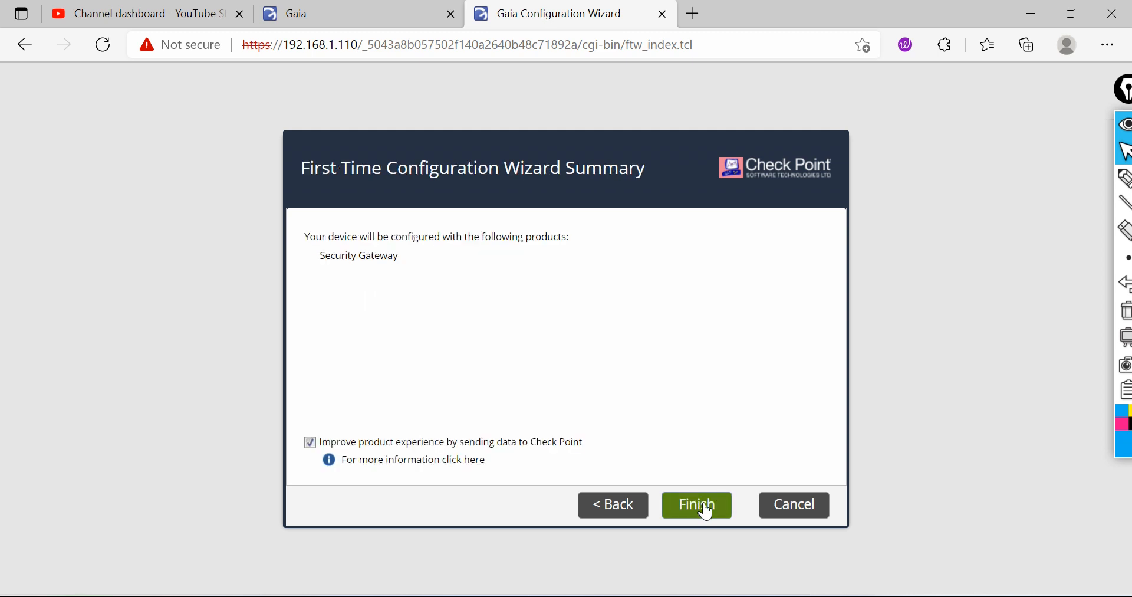
left_click(522, 364)
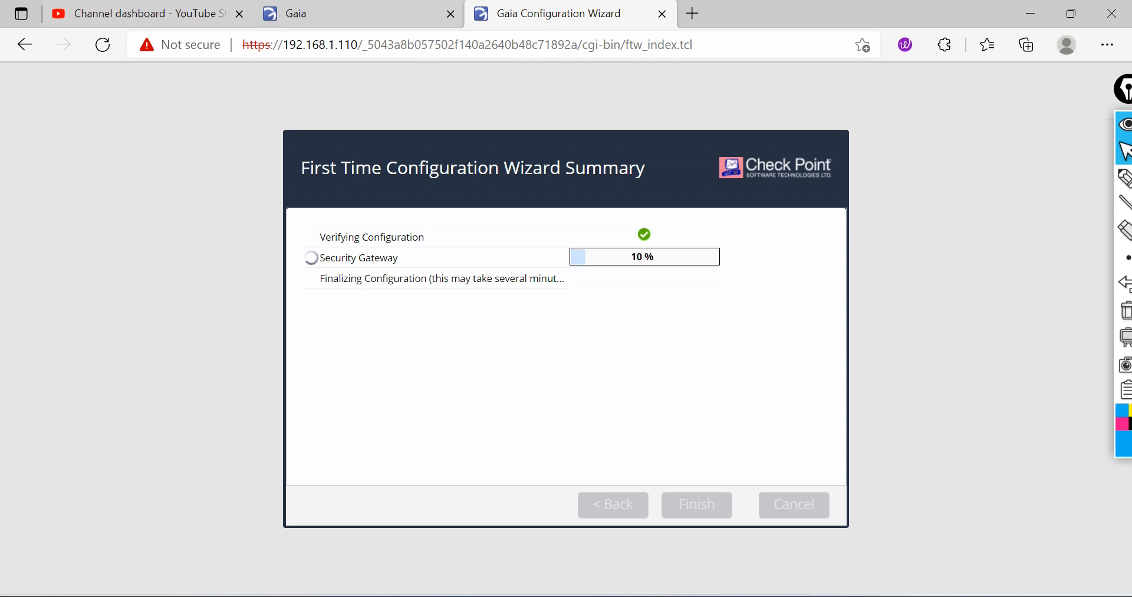
left_click(317, 16)
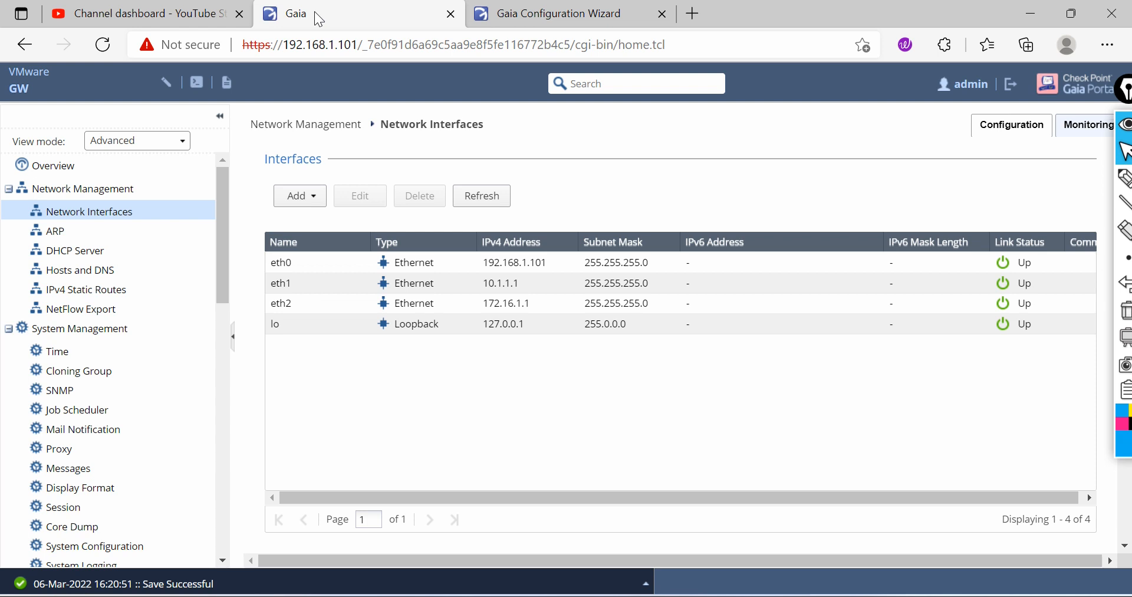
left_click(1125, 177)
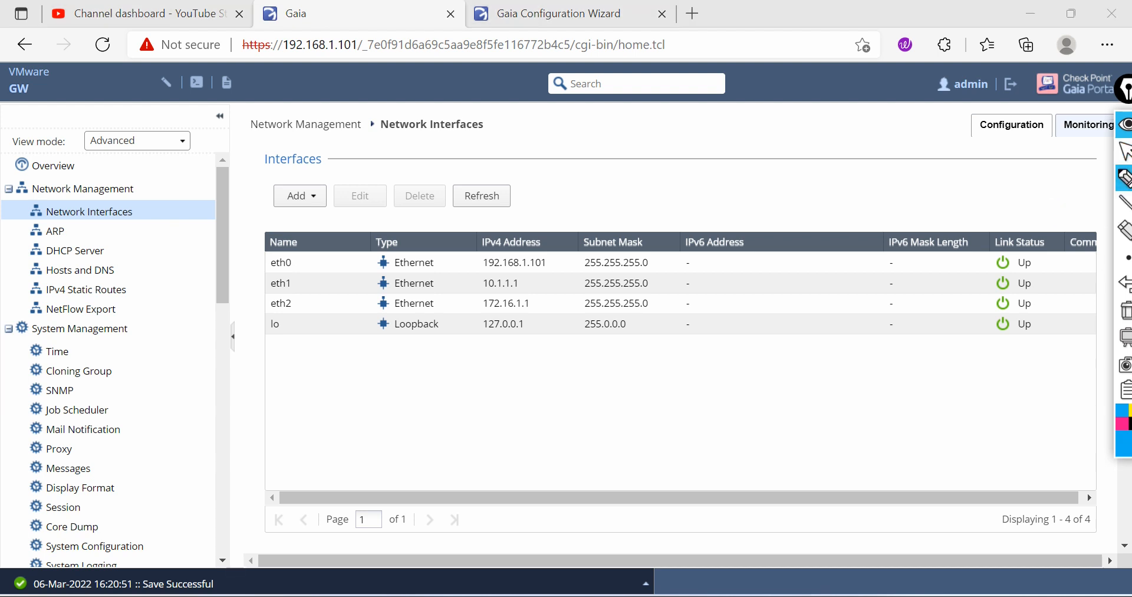
mouse_move(458, 461)
left_mouse_down()
mouse_move(435, 389)
mouse_move(558, 382)
mouse_move(457, 463)
left_mouse_up()
mouse_move(469, 406)
left_mouse_down()
mouse_move(483, 419)
mouse_move(532, 386)
left_mouse_up()
mouse_move(762, 425)
left_mouse_down()
mouse_move(741, 348)
mouse_move(888, 384)
mouse_move(752, 435)
left_mouse_up()
mouse_move(802, 371)
left_mouse_down()
mouse_move(795, 388)
mouse_move(852, 384)
mouse_move(863, 364)
left_mouse_up()
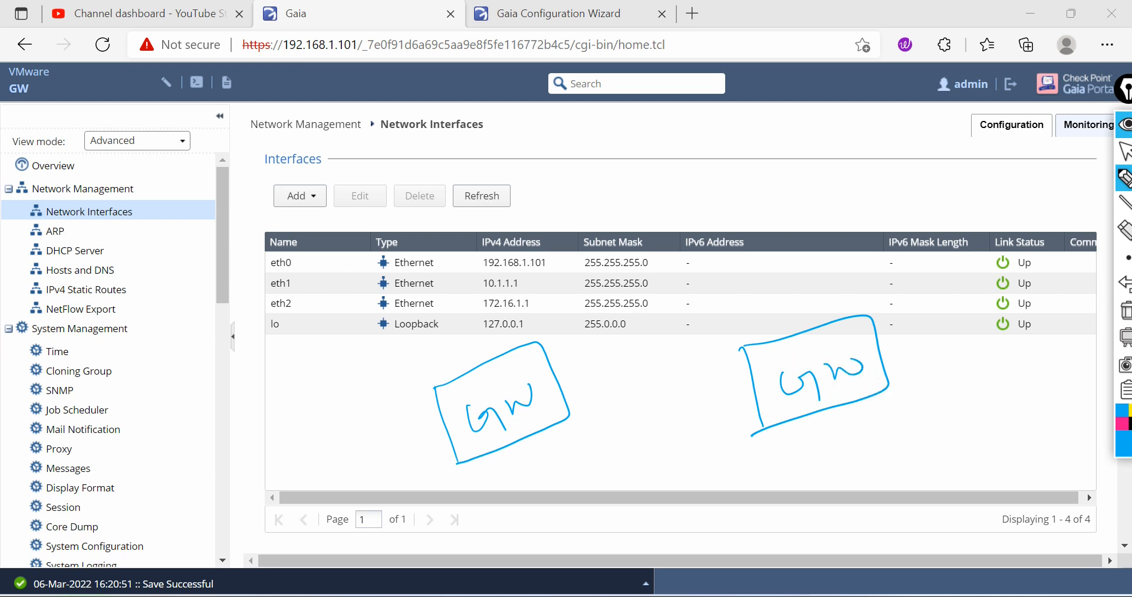
left_click_drag(565, 392, 743, 350)
left_click_drag(573, 418, 759, 374)
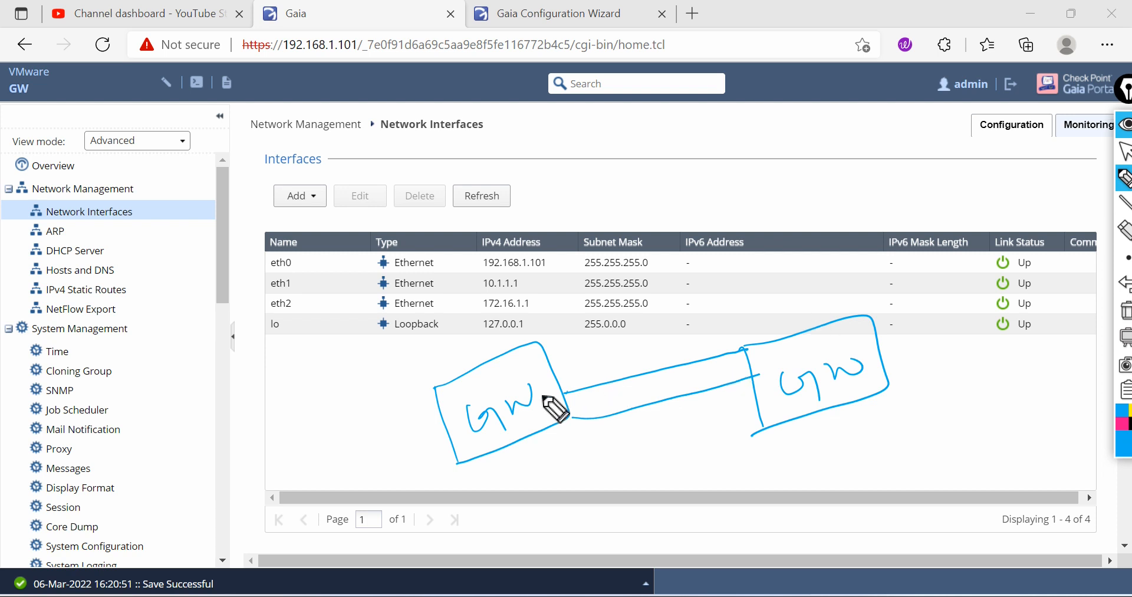
left_click_drag(294, 426, 437, 386)
left_click_drag(310, 466, 448, 416)
left_click_drag(328, 495, 465, 447)
left_click_drag(312, 391, 323, 383)
left_click_drag(310, 394, 341, 404)
left_click_drag(334, 404, 350, 384)
left_click_drag(356, 368, 364, 391)
left_click_drag(352, 386, 369, 374)
left_click_drag(345, 427, 356, 450)
left_click_drag(359, 422, 380, 430)
mouse_move(387, 414)
left_mouse_down()
mouse_move(389, 434)
mouse_move(394, 417)
left_mouse_up()
mouse_move(382, 457)
left_mouse_down()
mouse_move(366, 476)
mouse_move(394, 472)
left_mouse_up()
mouse_move(407, 453)
left_mouse_down()
mouse_move(397, 475)
mouse_move(429, 457)
left_mouse_up()
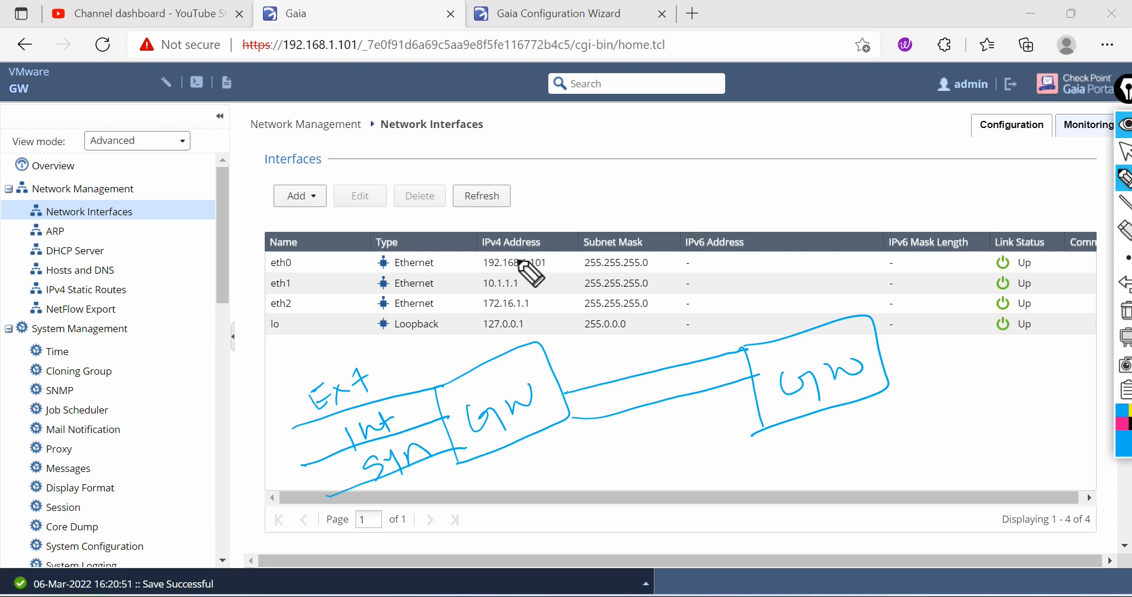
mouse_move(401, 363)
left_mouse_down()
mouse_move(397, 382)
mouse_move(440, 363)
mouse_move(420, 419)
mouse_move(432, 395)
left_mouse_up()
mouse_move(420, 479)
left_mouse_down()
mouse_move(424, 491)
mouse_move(464, 477)
left_mouse_up()
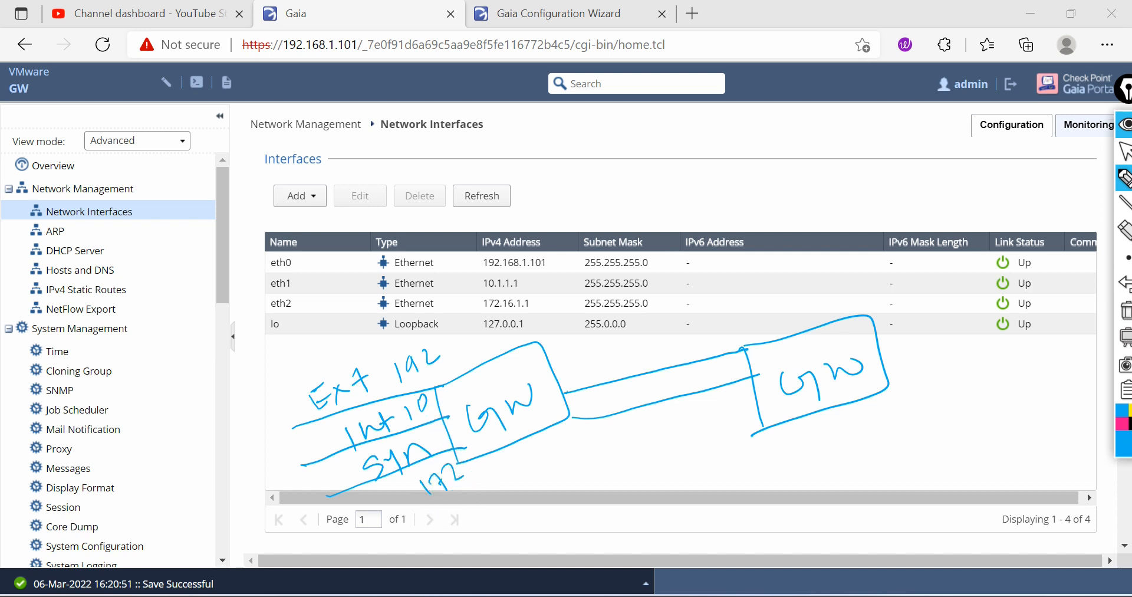
left_click_drag(884, 389, 947, 352)
left_click_drag(878, 342, 983, 305)
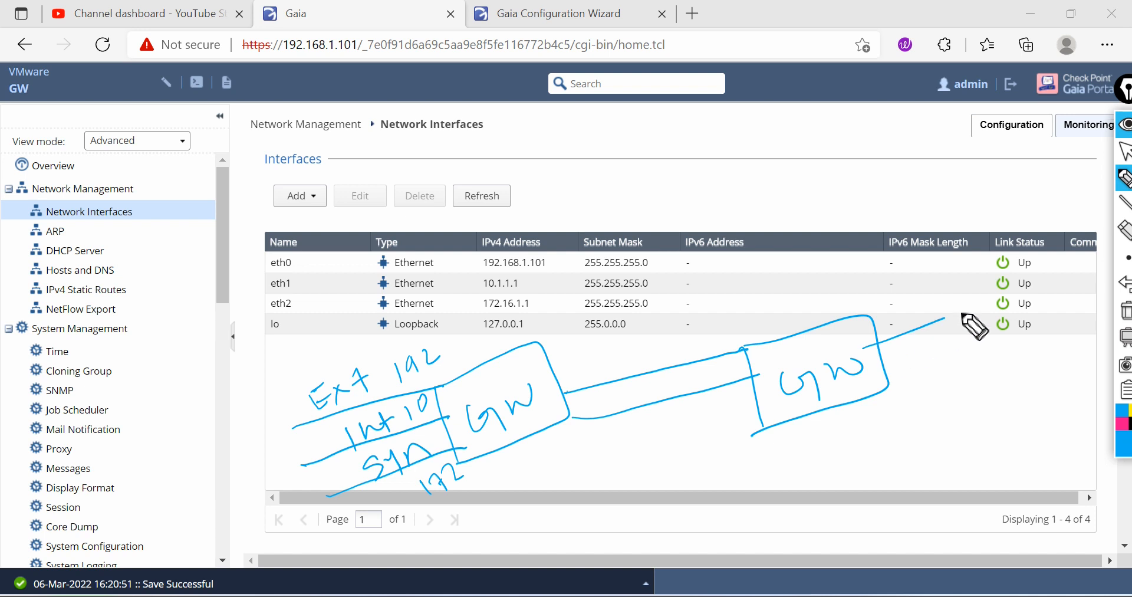
left_click_drag(967, 348, 990, 344)
left_click_drag(855, 417, 998, 386)
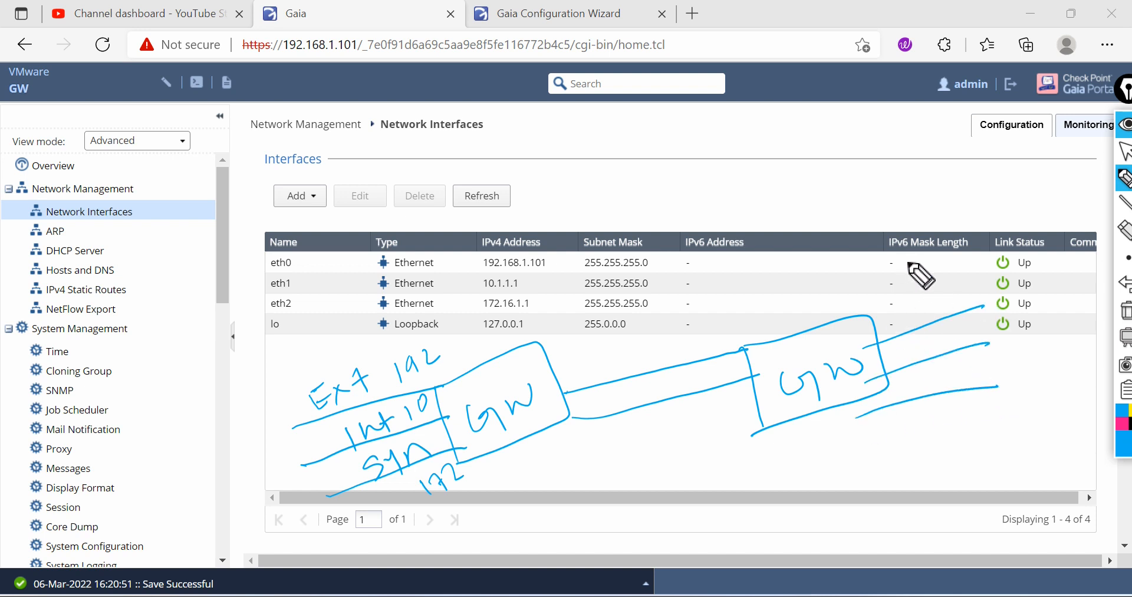
mouse_move(903, 305)
left_mouse_down()
mouse_move(890, 323)
mouse_move(907, 310)
left_mouse_up()
mouse_move(913, 306)
left_mouse_down()
mouse_move(924, 318)
mouse_move(914, 322)
left_mouse_up()
mouse_move(931, 294)
left_mouse_down()
mouse_move(933, 317)
mouse_move(941, 291)
left_mouse_up()
mouse_move(912, 349)
left_mouse_down()
mouse_move(961, 351)
mouse_move(959, 328)
left_mouse_up()
mouse_move(926, 375)
left_mouse_down()
mouse_move(923, 390)
mouse_move(970, 388)
left_mouse_up()
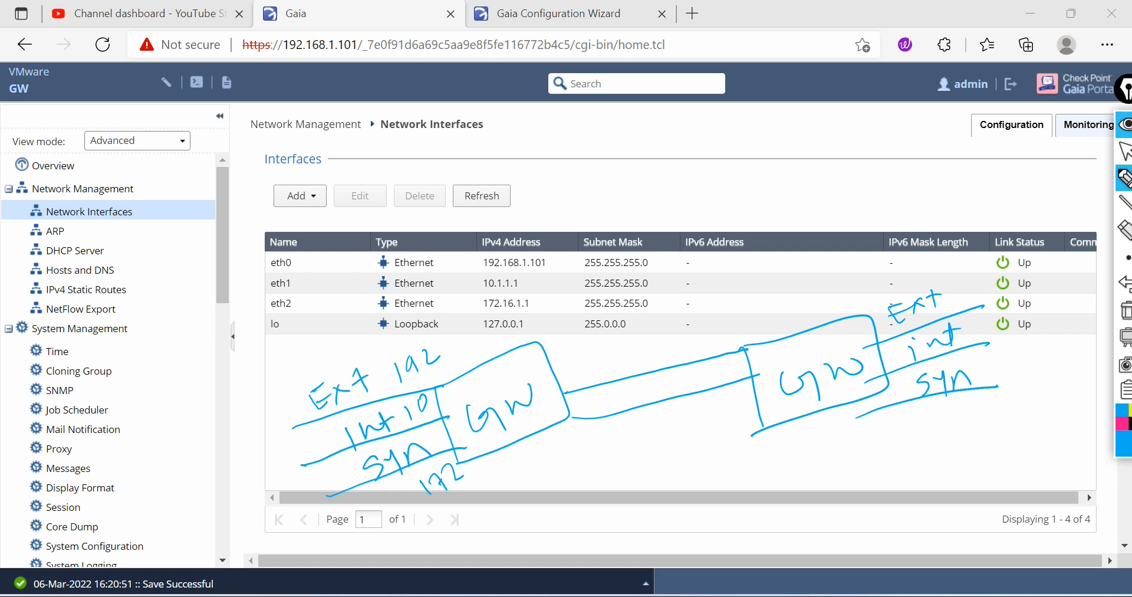
mouse_move(675, 349)
left_mouse_down()
mouse_move(697, 443)
mouse_move(603, 406)
mouse_move(687, 354)
mouse_move(648, 383)
left_mouse_up()
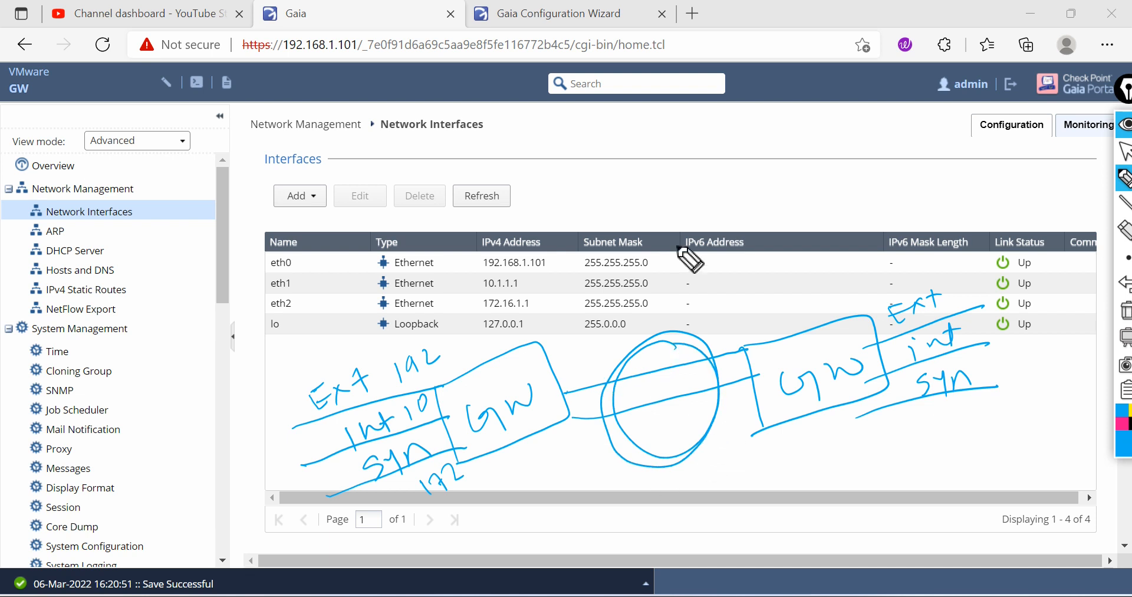
left_click(1124, 324)
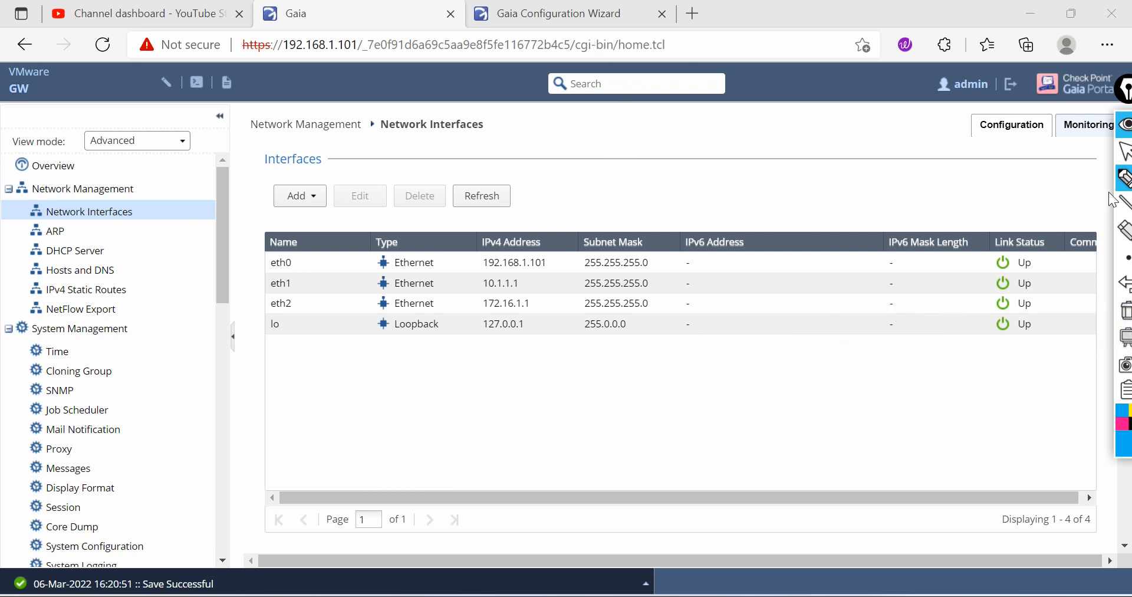
left_click(1124, 152)
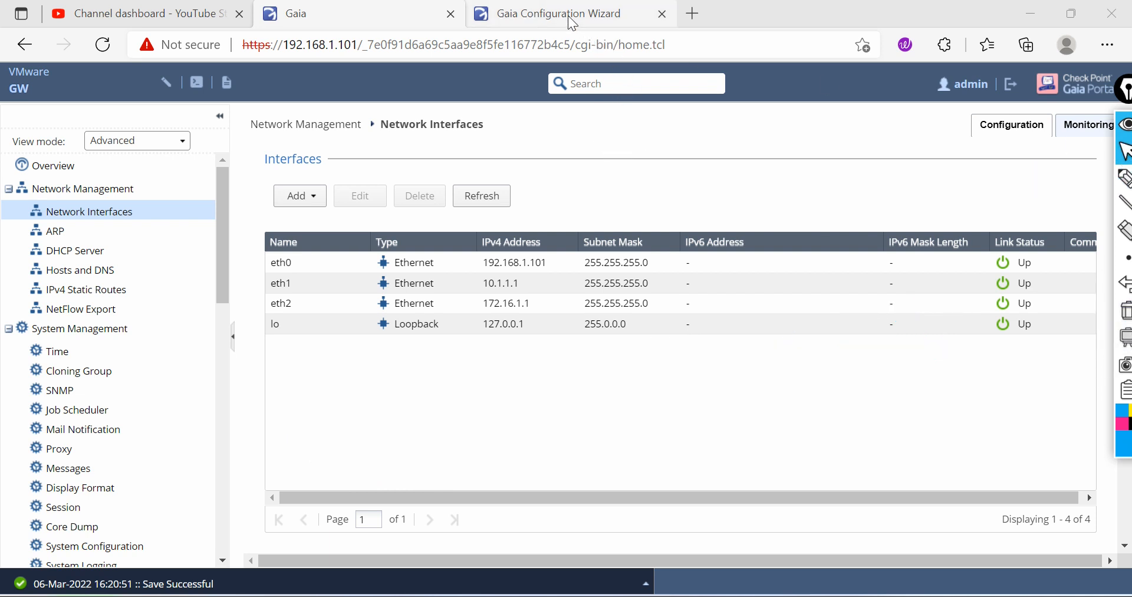
Step: Switch to the Gaia Configuration Wizard tab and confirm restarting the gateway to finish the configuration
left_click(569, 18)
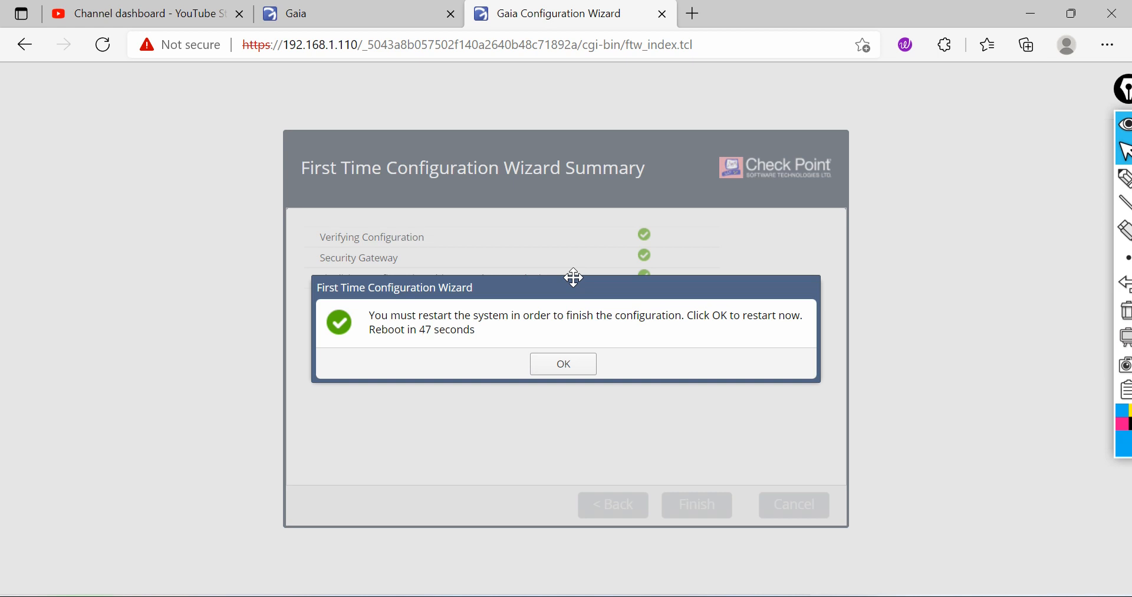
left_click(576, 364)
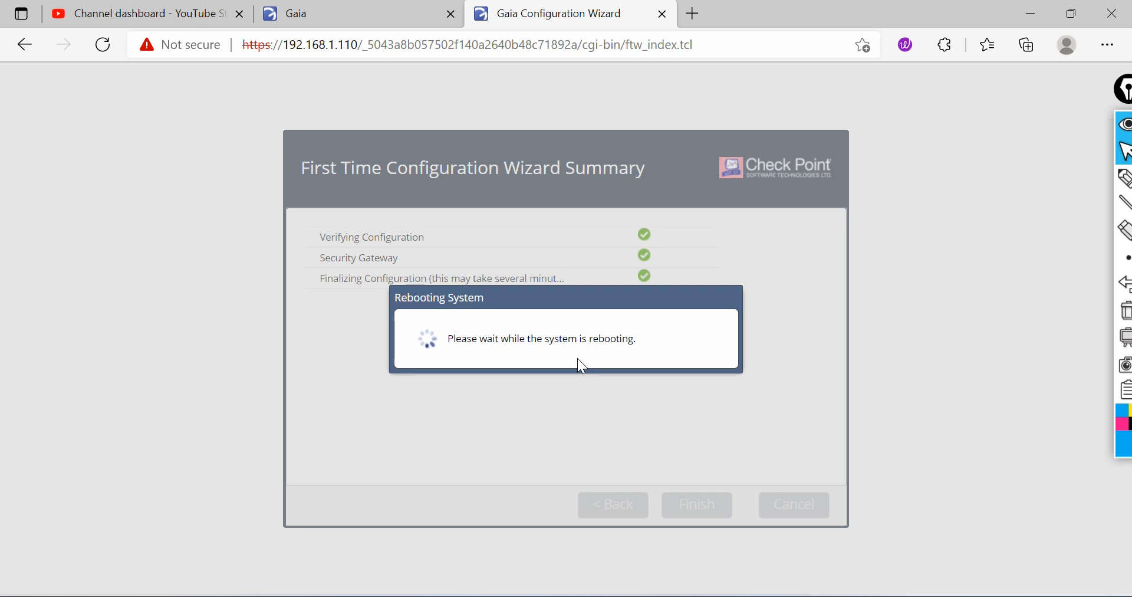
left_click(1043, 180)
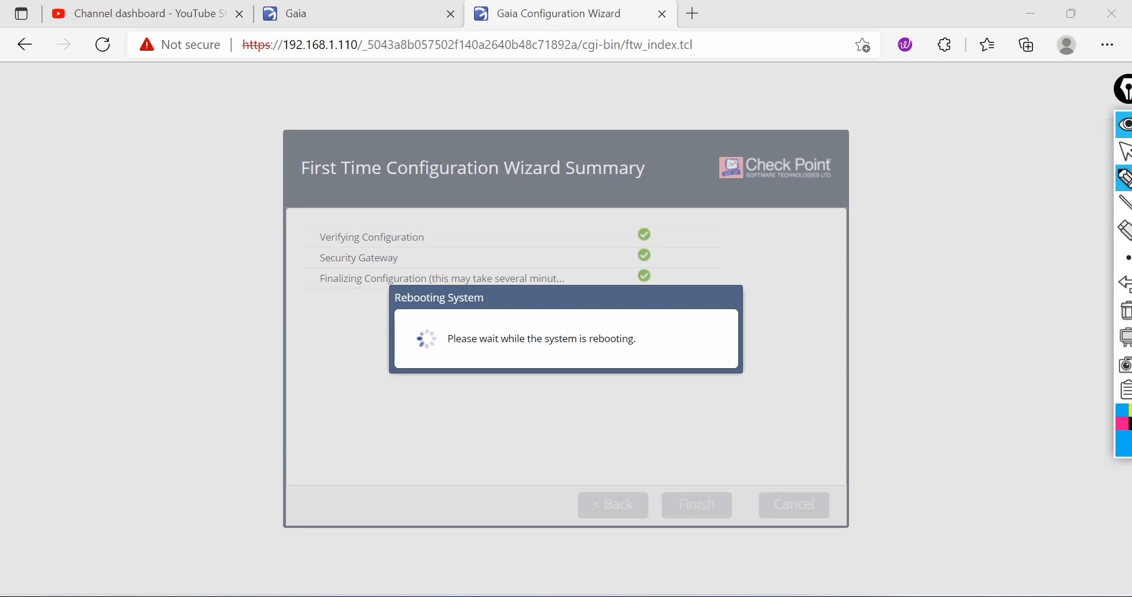
mouse_move(866, 275)
left_mouse_down()
mouse_move(930, 252)
mouse_move(932, 232)
mouse_move(981, 220)
mouse_move(1009, 233)
mouse_move(1022, 212)
left_mouse_up()
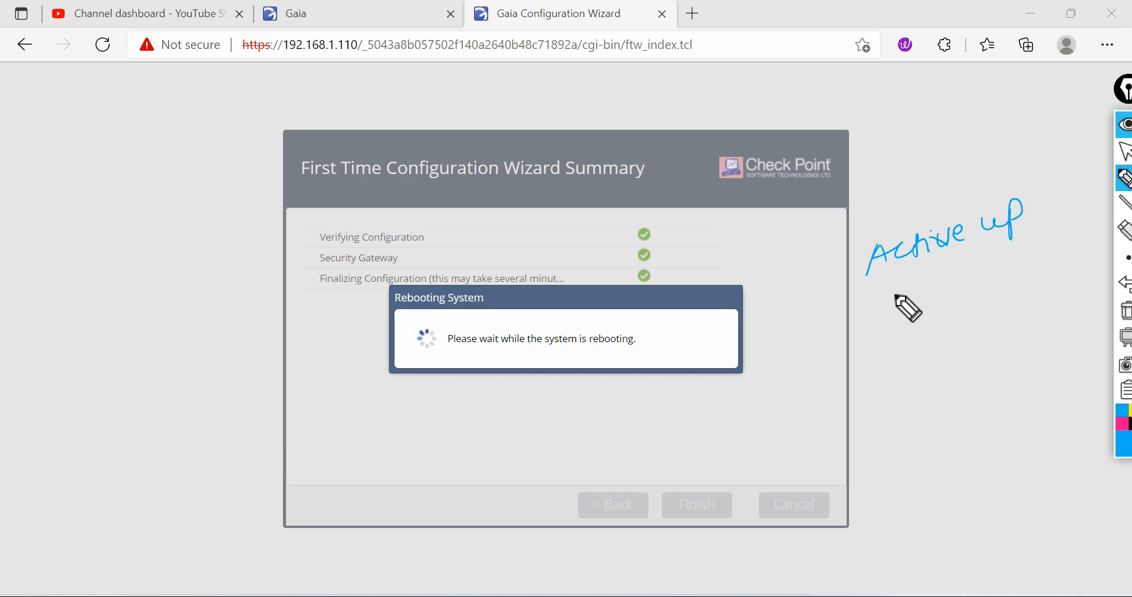
left_click_drag(874, 302, 882, 300)
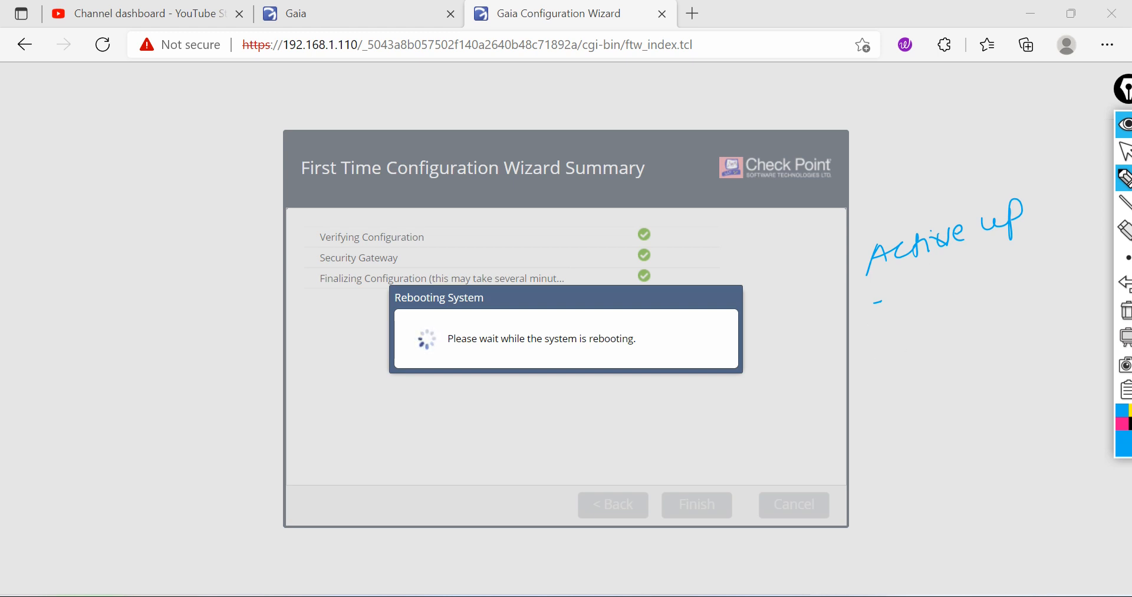
mouse_move(863, 331)
left_mouse_down()
mouse_move(869, 357)
mouse_move(883, 354)
left_mouse_up()
left_click_drag(866, 343, 905, 348)
left_click_drag(891, 340, 951, 301)
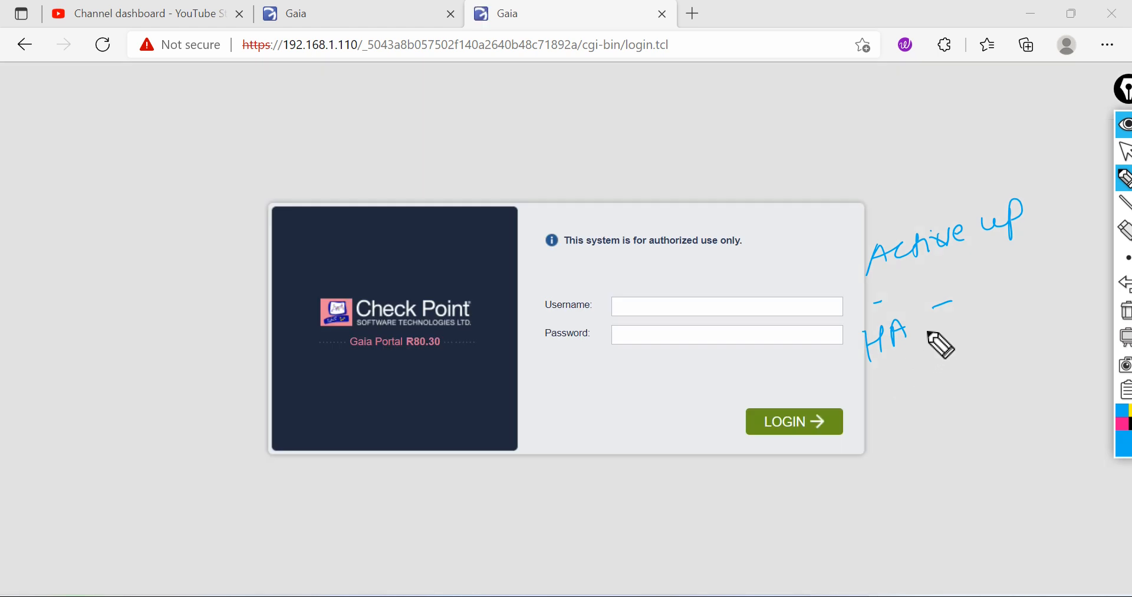
left_click_drag(908, 382, 1083, 287)
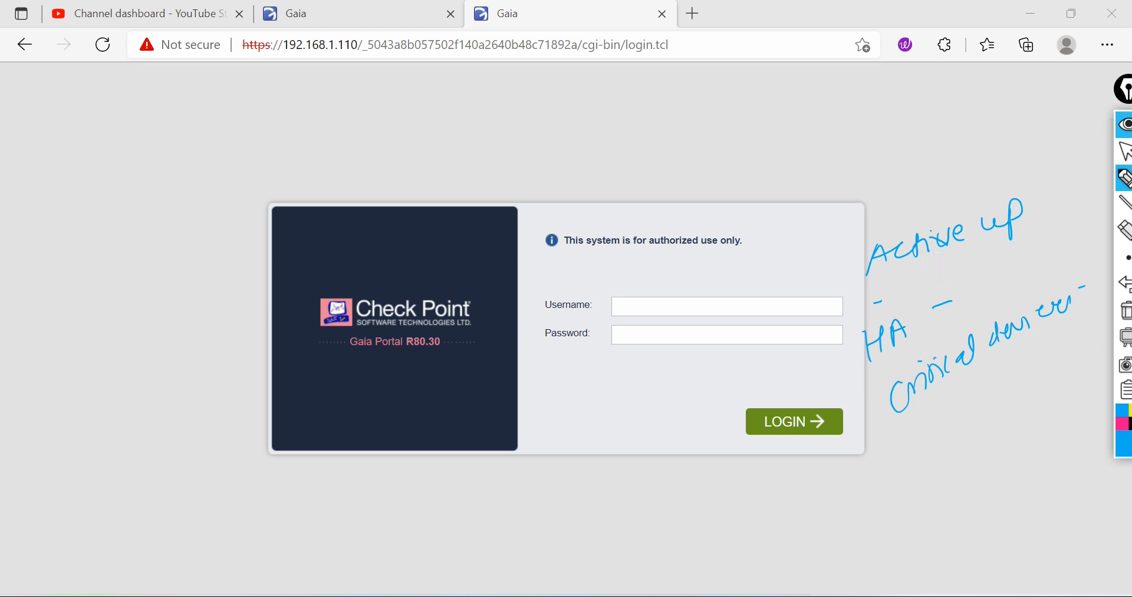
left_click(1126, 310)
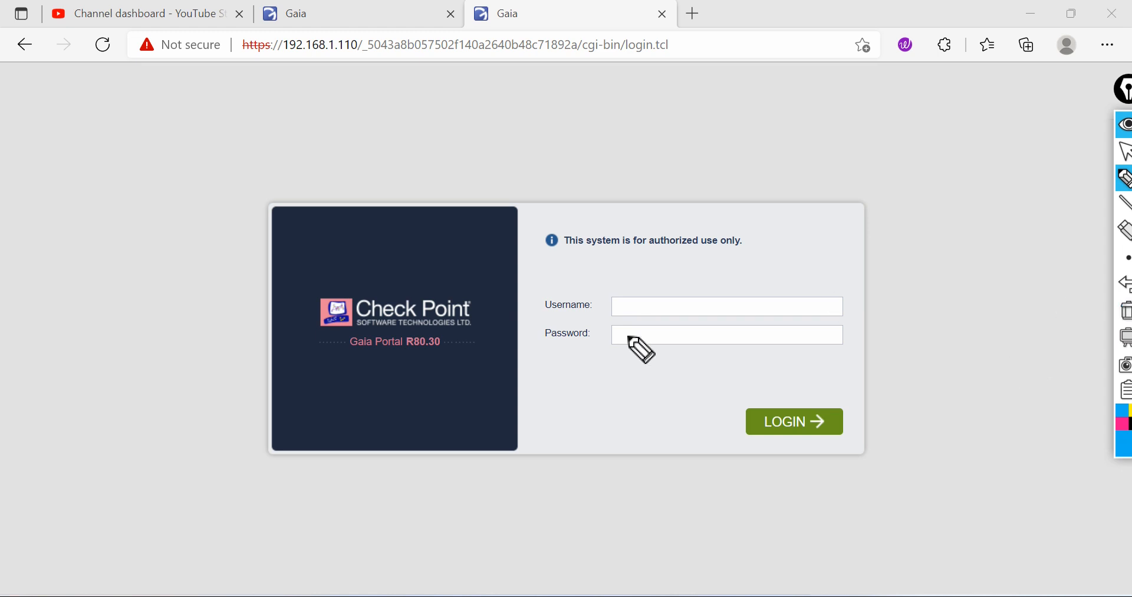
left_click(1125, 151)
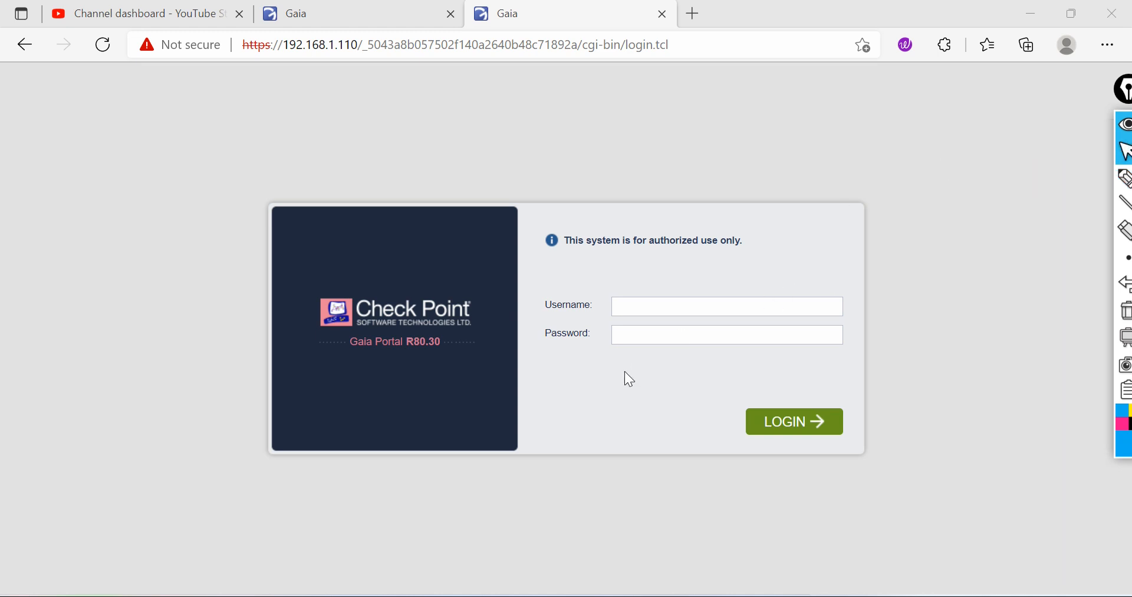
Step: Log in to the GW2 Gaia portal as admin with the account password
left_click(649, 306)
type("ad")
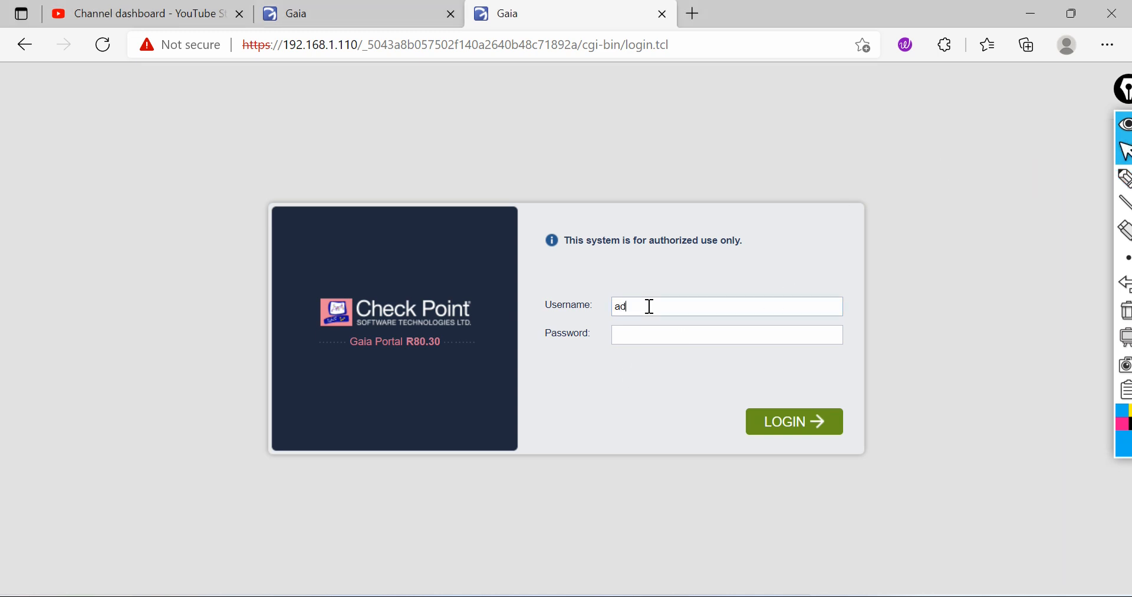
type("min********")
left_click(787, 422)
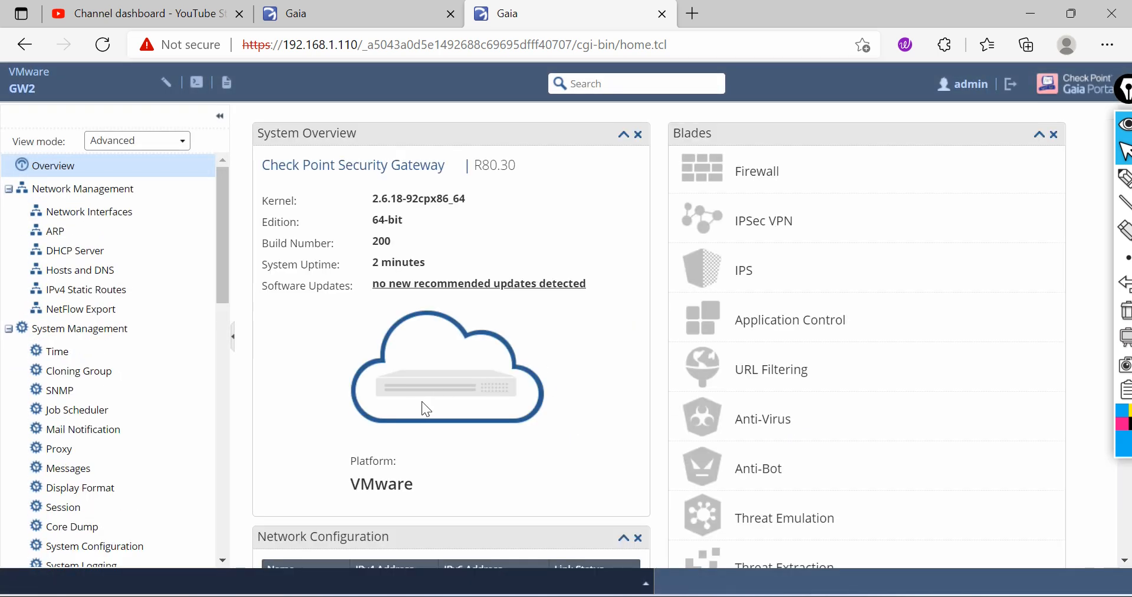
Step: Open Network Interfaces and enable eth1 with IPv4 address 10.1.1.2 and subnet mask 255.255.255.0
left_click(113, 216)
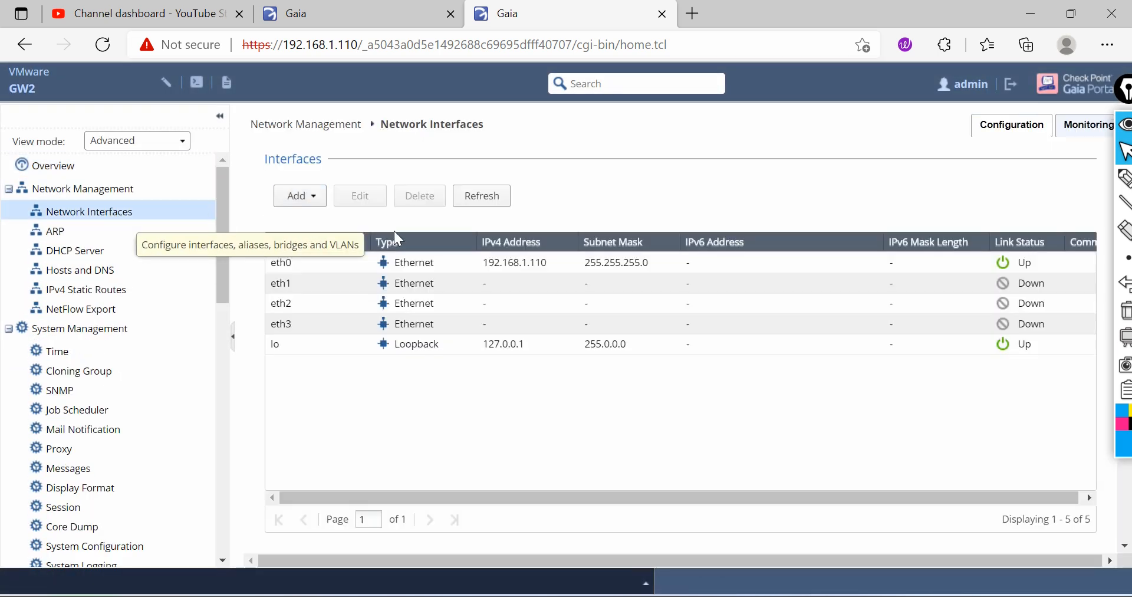
double_click(331, 284)
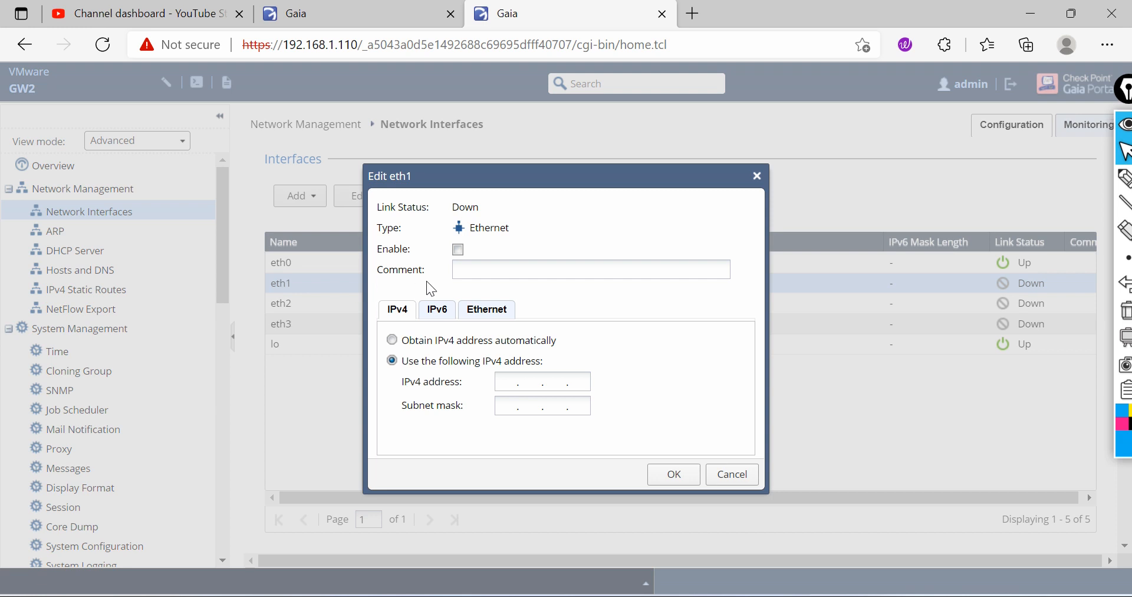
left_click(458, 249)
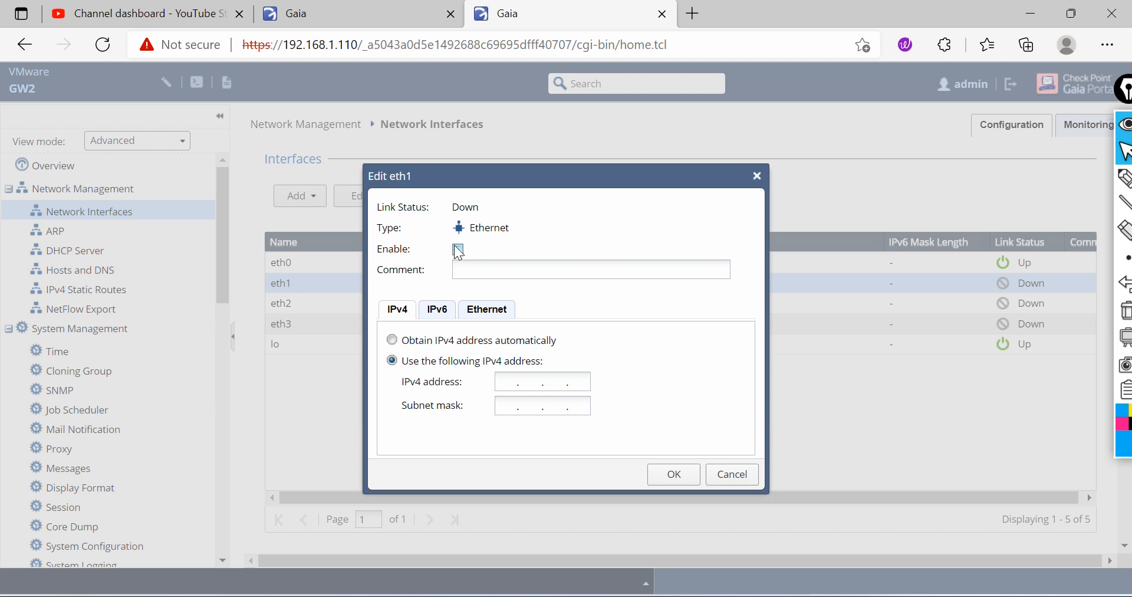
left_click(504, 374)
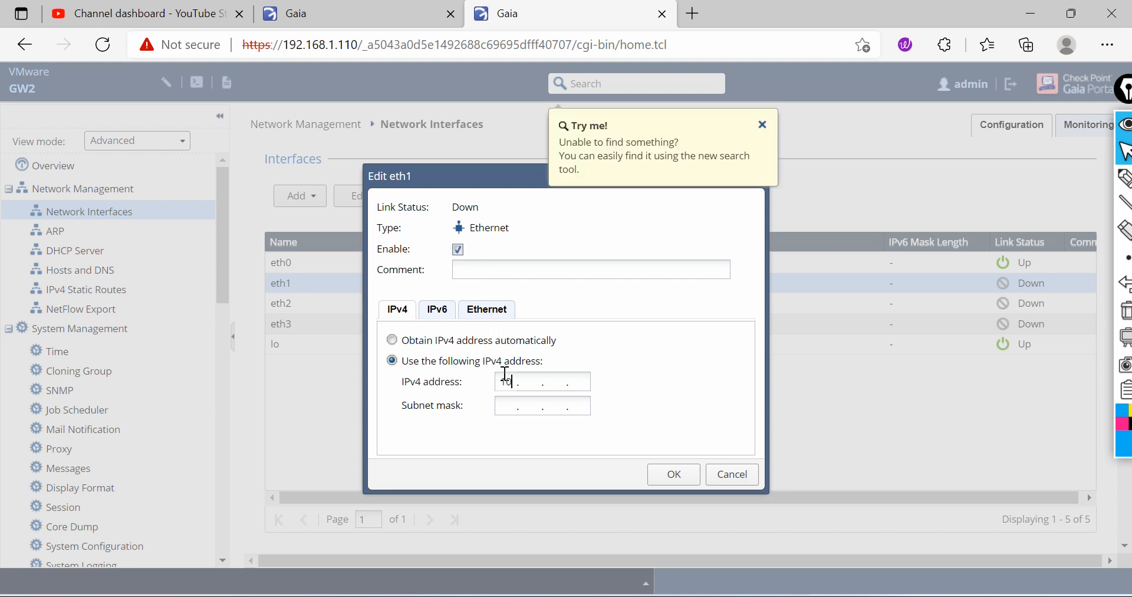
type("10")
type(".1.1")
type(".2")
type("255.255.")
type("255.0")
left_click(674, 474)
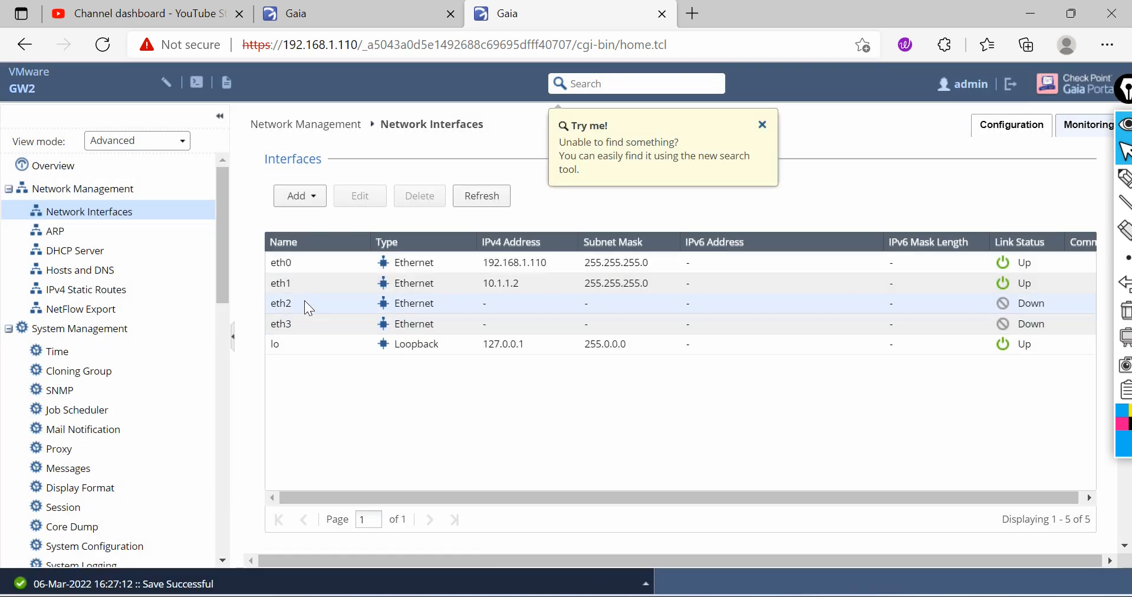
Step: Enable eth2 with IPv4 address 172.16.1.2 and subnet mask 255.255.255.0
left_click(305, 300)
double_click(306, 299)
left_click(456, 250)
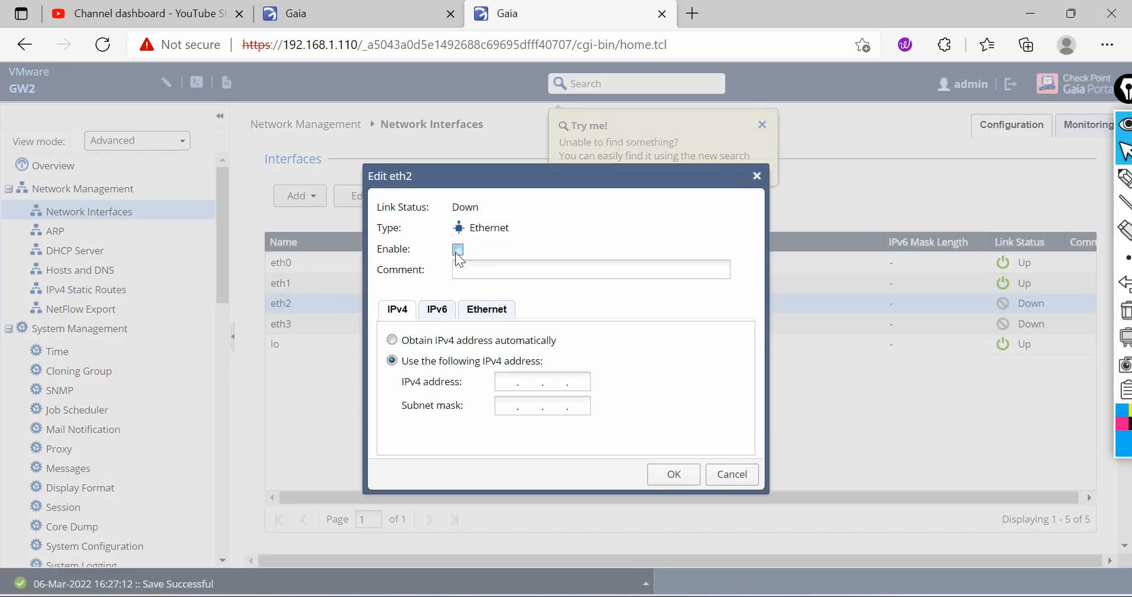
left_click(506, 381)
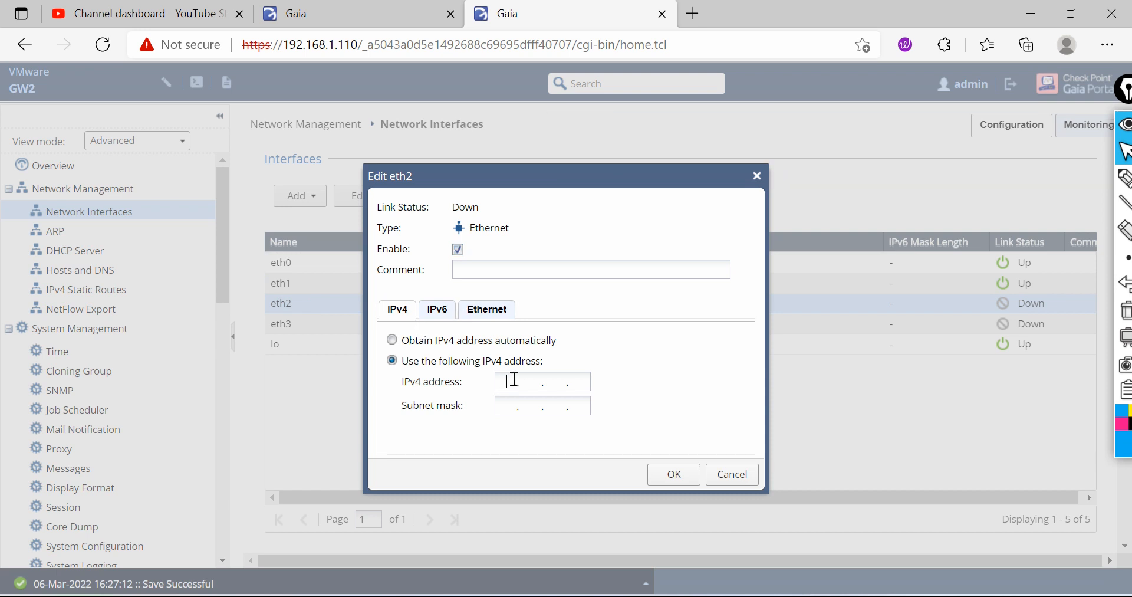
type("172.16")
type(".1")
type(".2")
type("255.2")
type("55.255.")
type("0")
left_click(671, 474)
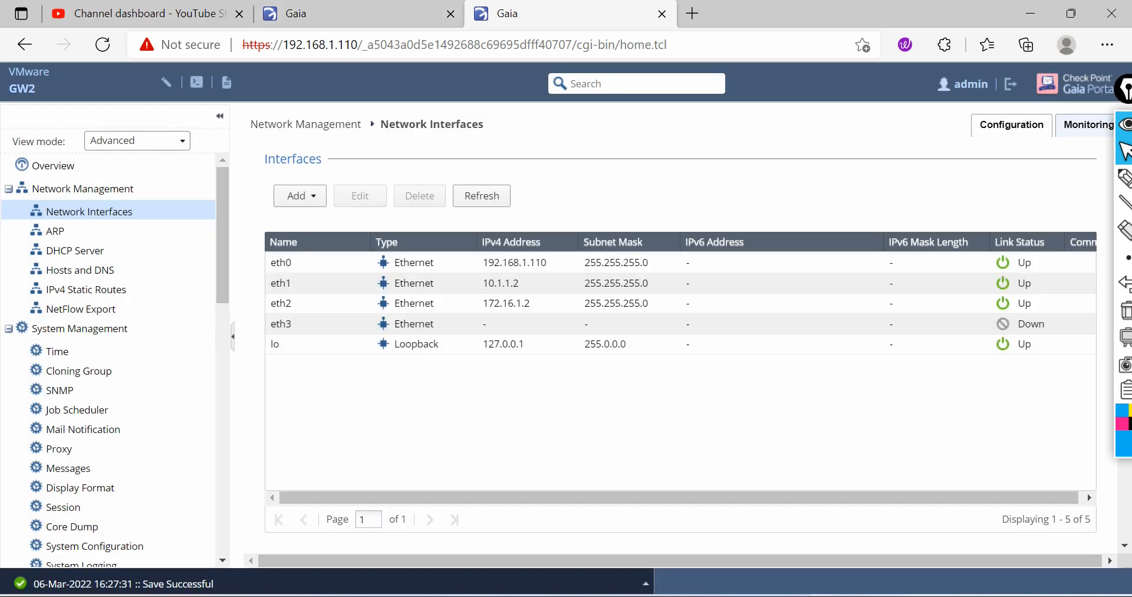
Step: Switch to SmartConsole and save the GW1 gateway properties
left_click(780, 595)
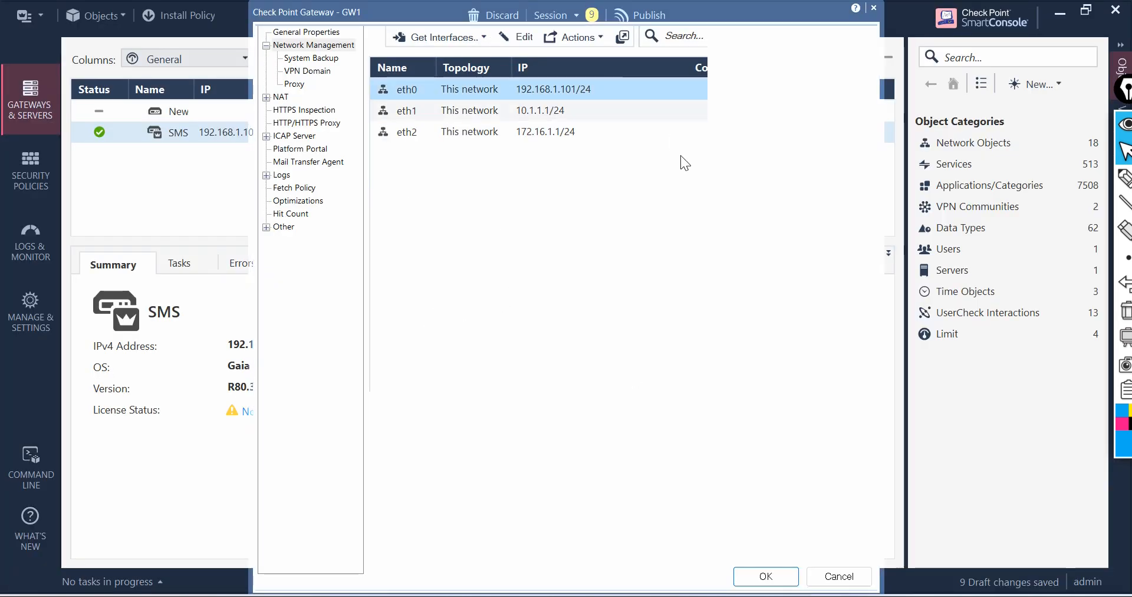
left_click(760, 572)
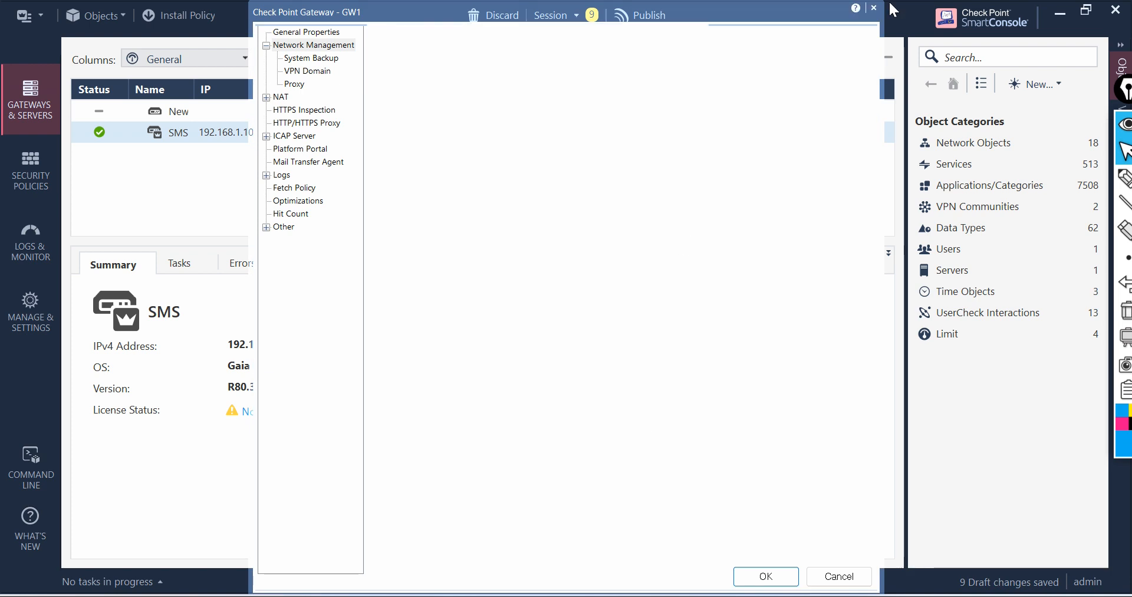
left_click(771, 582)
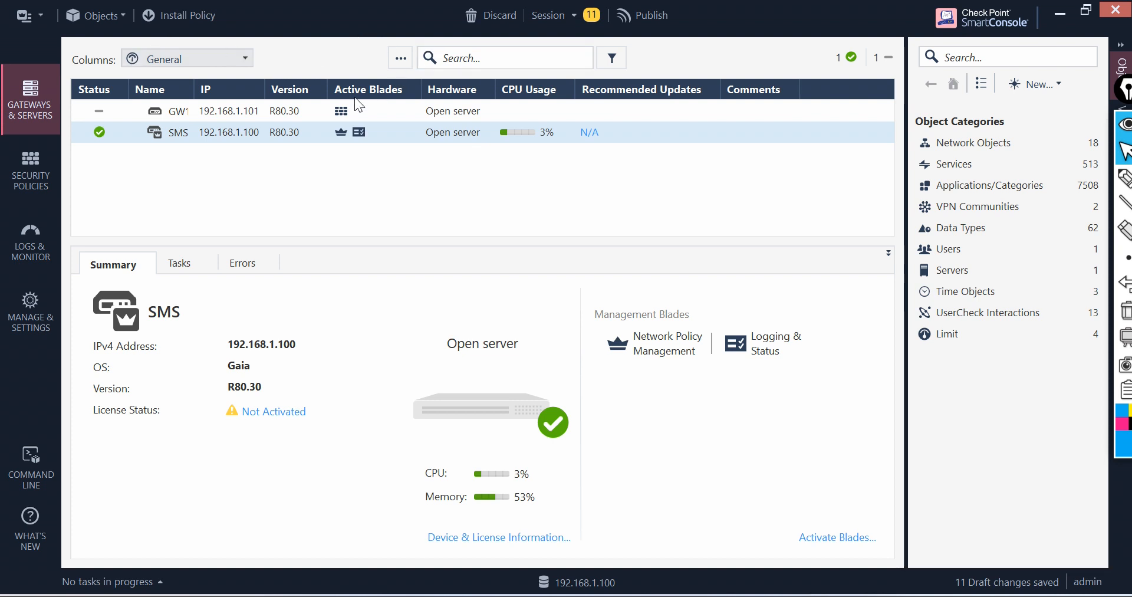
Step: Create a new Security Gateway in Classic Mode and name it GW2
left_click(395, 65)
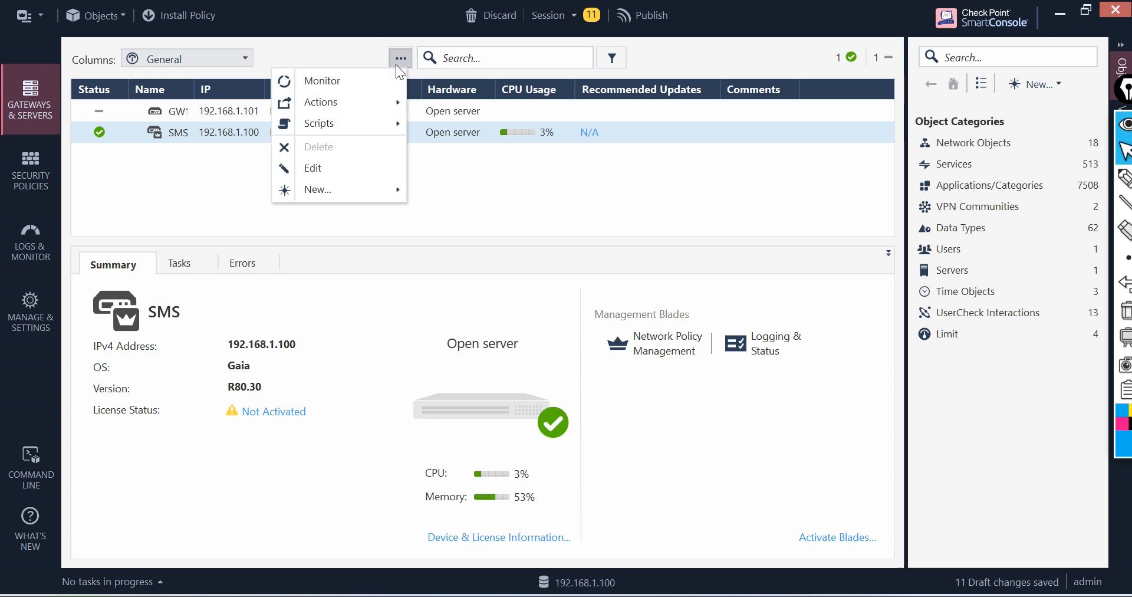
mouse_move(382, 127)
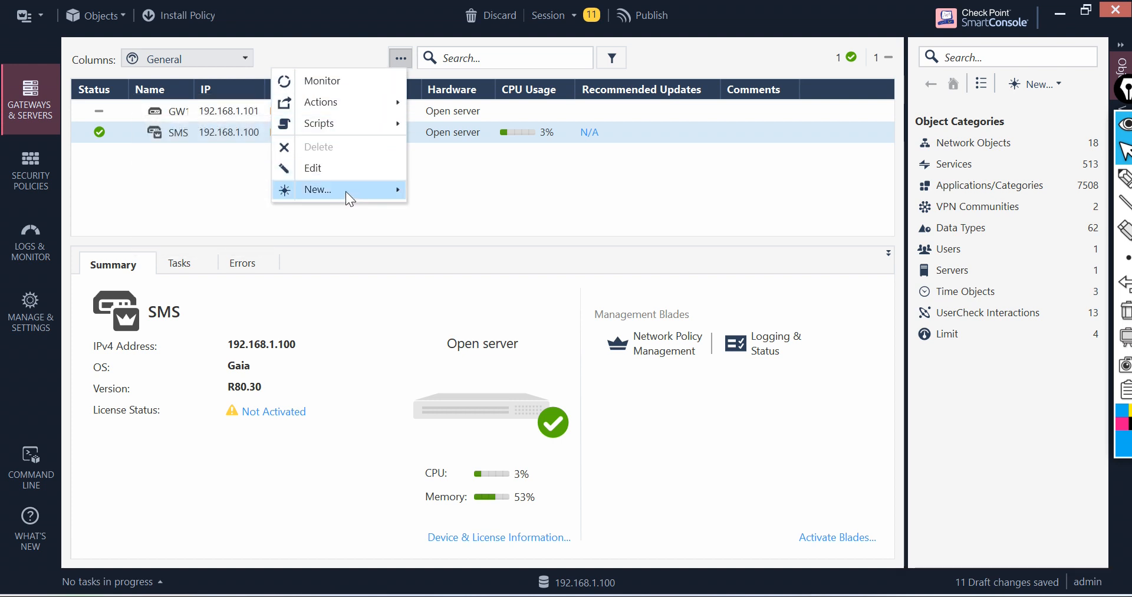
mouse_move(345, 192)
left_click(249, 196)
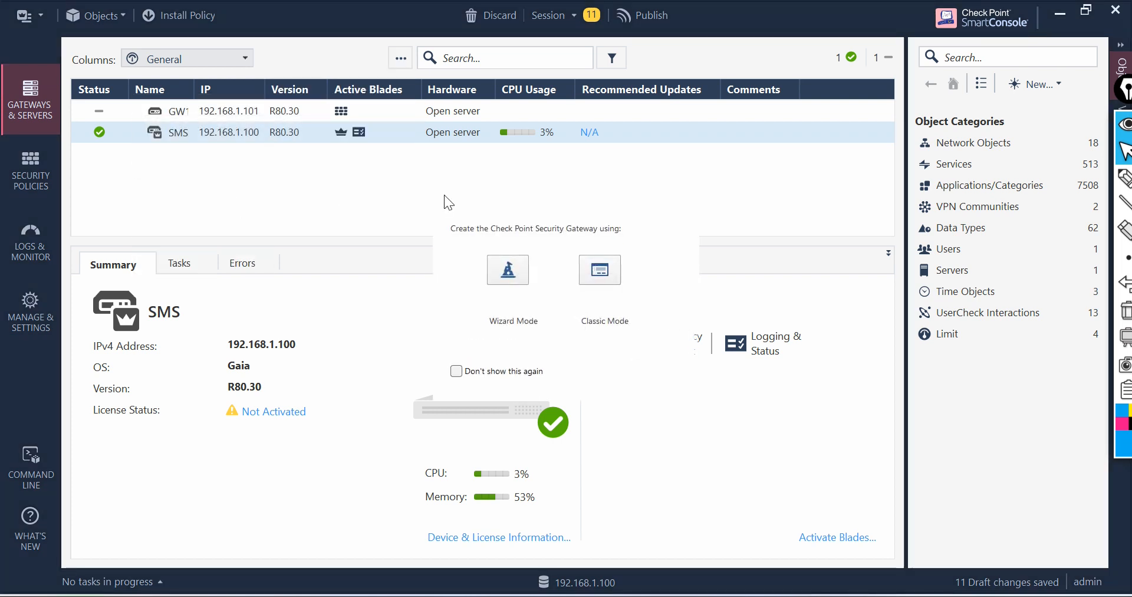
left_click(600, 280)
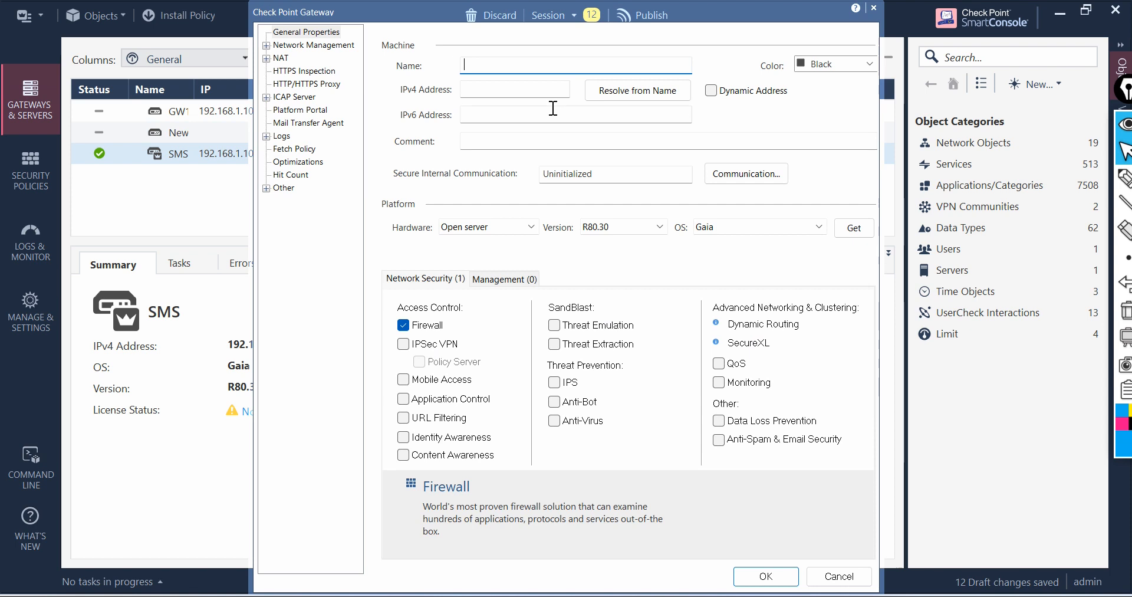
type("GW2")
key("Tab")
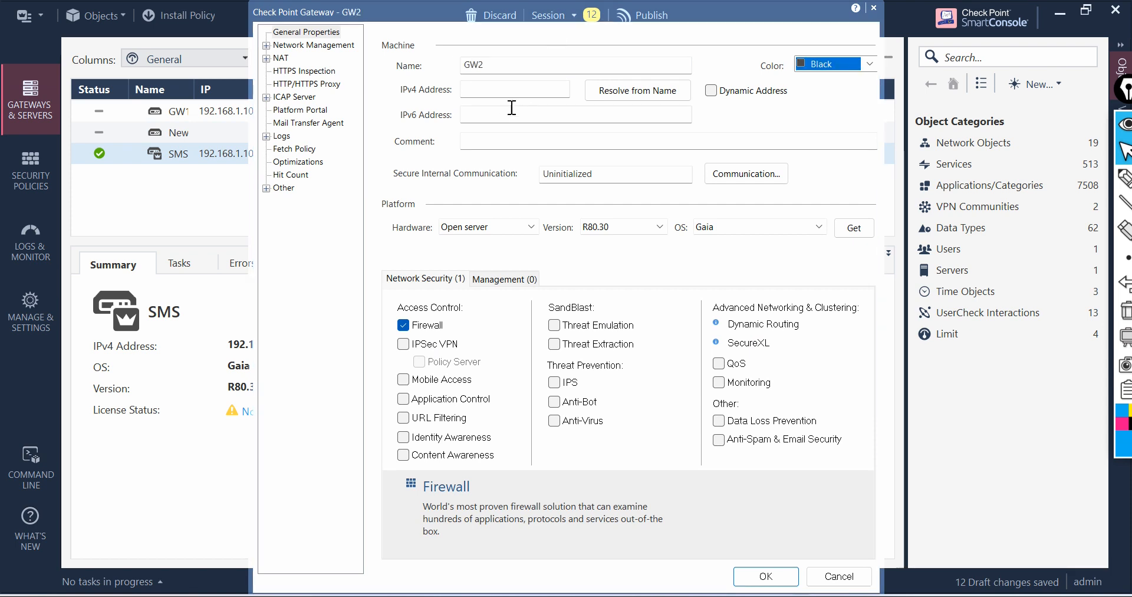
Step: Set the GW2 gateway's IPv4 address to 192.168.1.110
left_click(530, 87)
type("192.16")
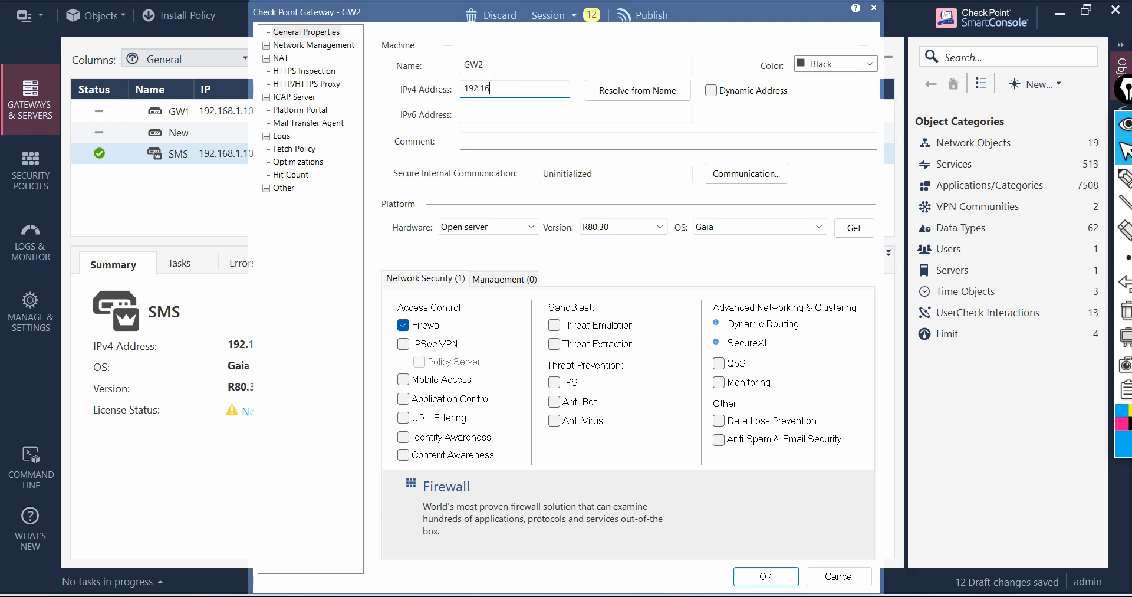
type("8.1.10")
key("BackSpace")
type("10")
Step: Initialize trusted communication with GW2 by entering and confirming the one-time SIC password, then test the SIC status
left_click(737, 173)
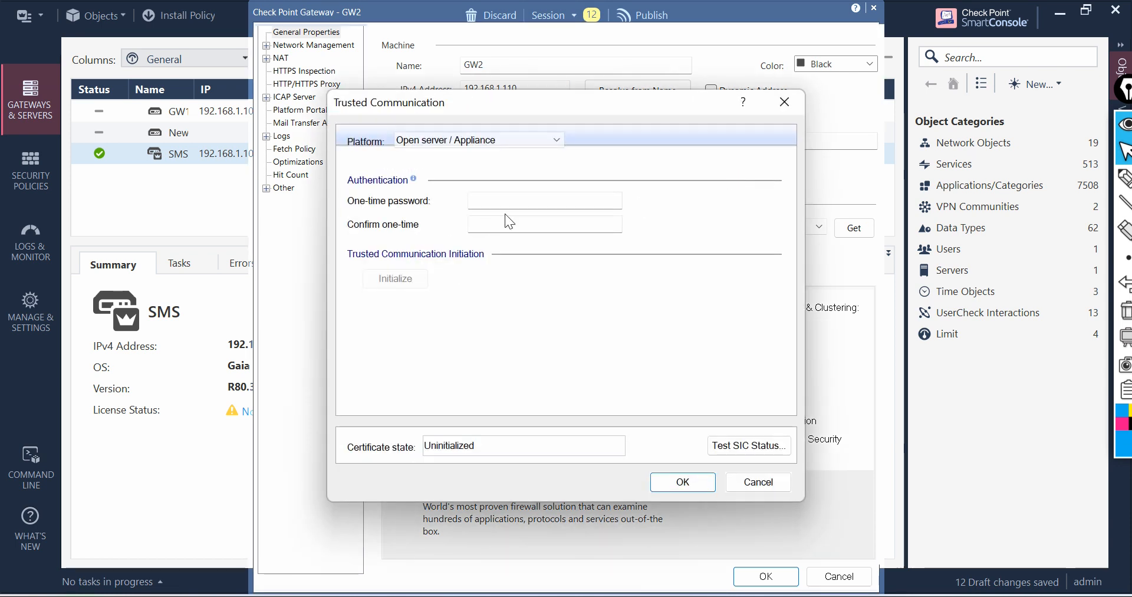
left_click(523, 204)
type("vpn12345")
key("Tab")
type("vpn12345")
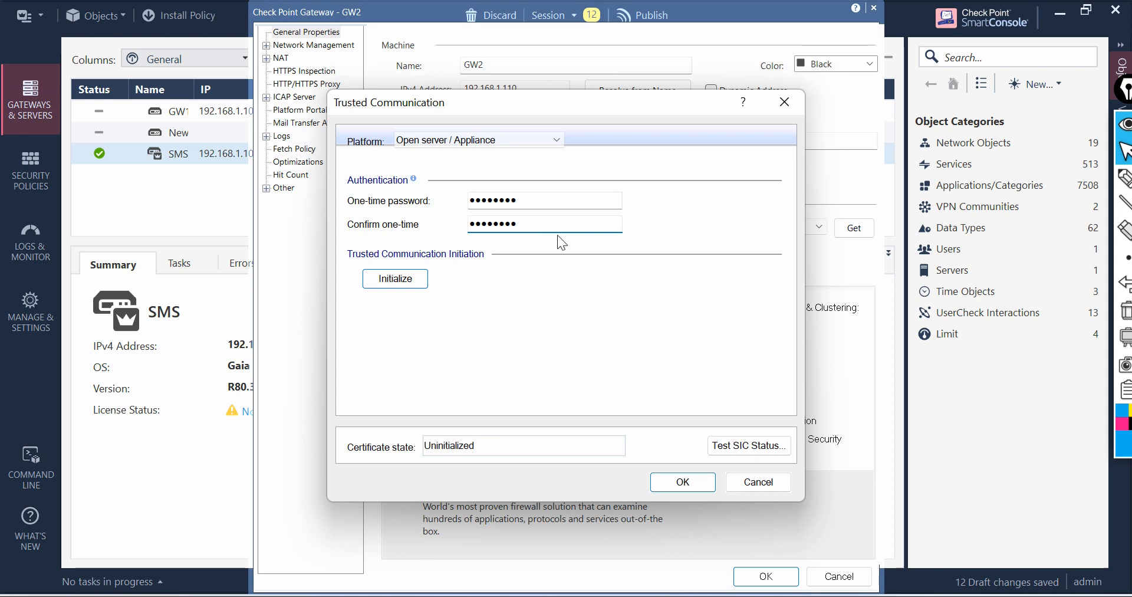
left_click(408, 288)
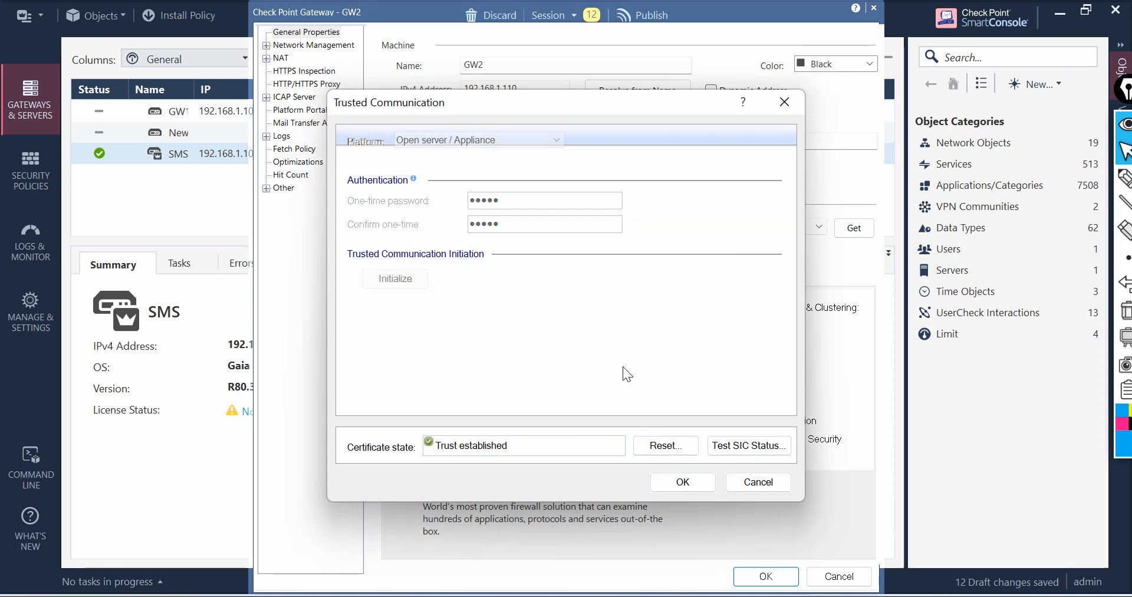
left_click(738, 443)
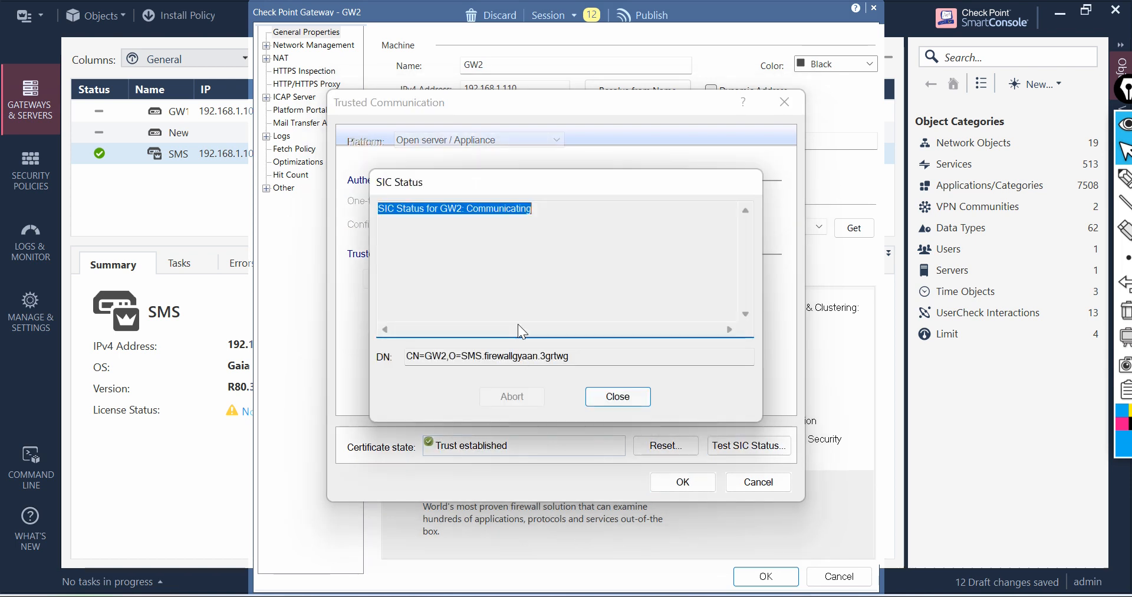
left_click(617, 396)
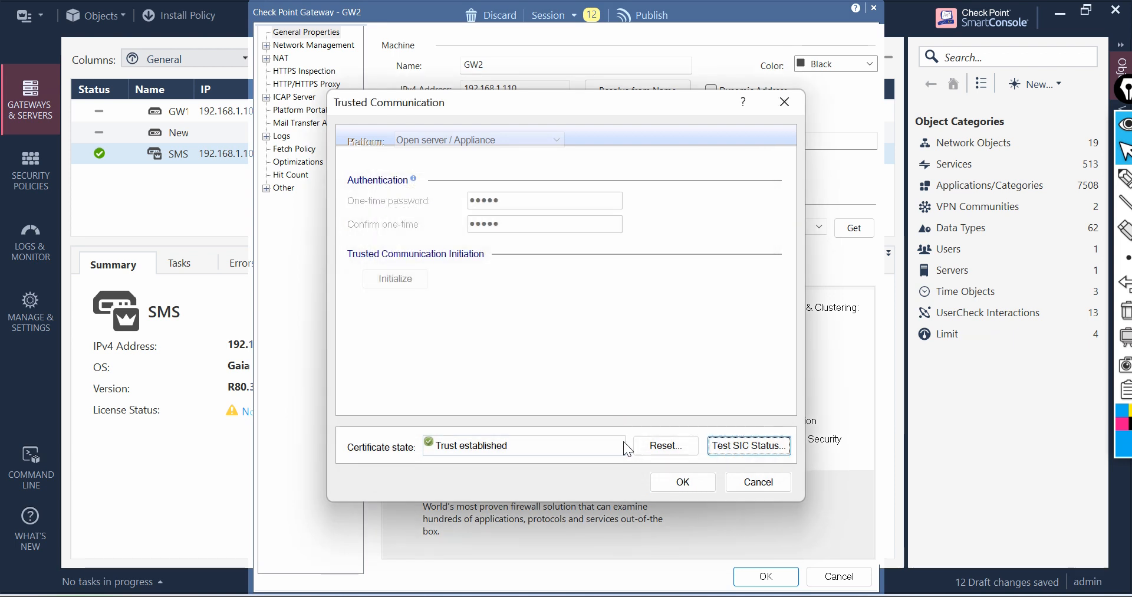
Step: Confirm the trusted communication, close the retrieved topology results and save the GW2 gateway
left_click(682, 482)
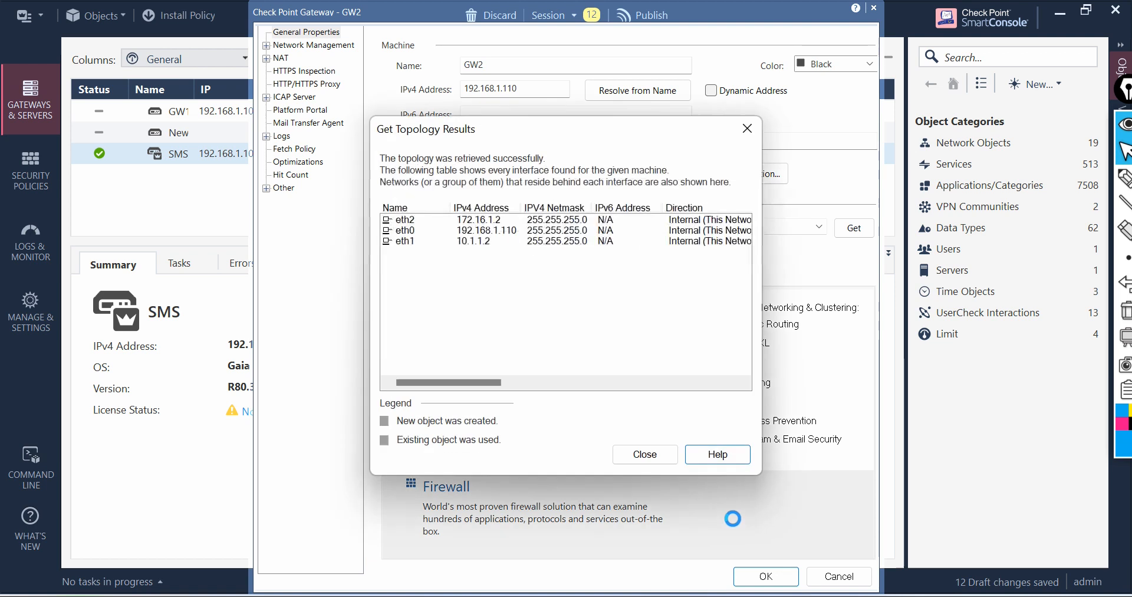
left_click(667, 458)
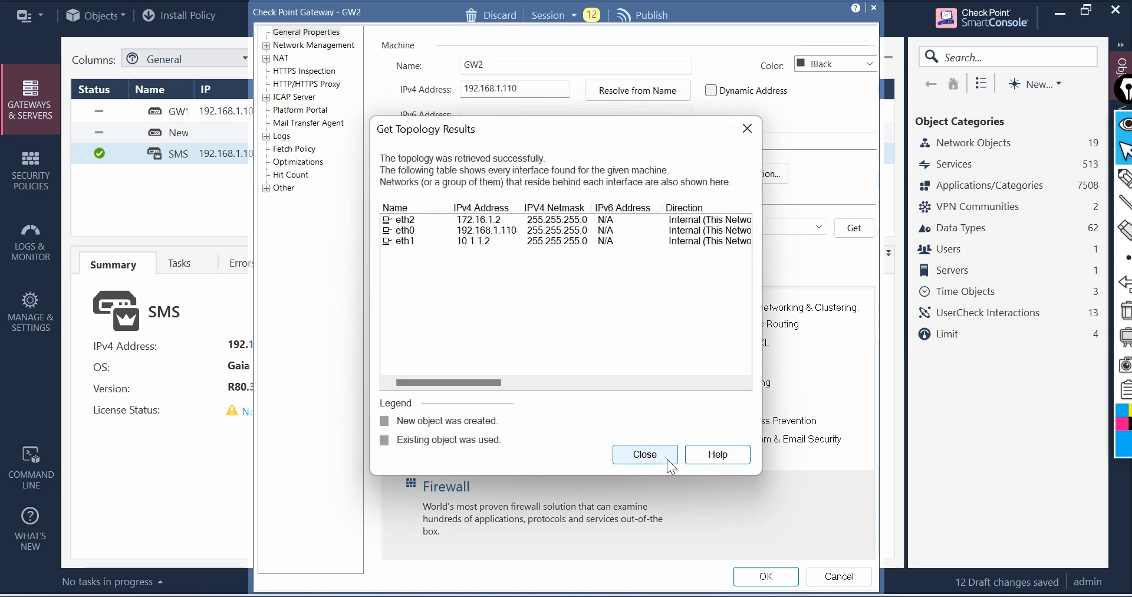
left_click(766, 576)
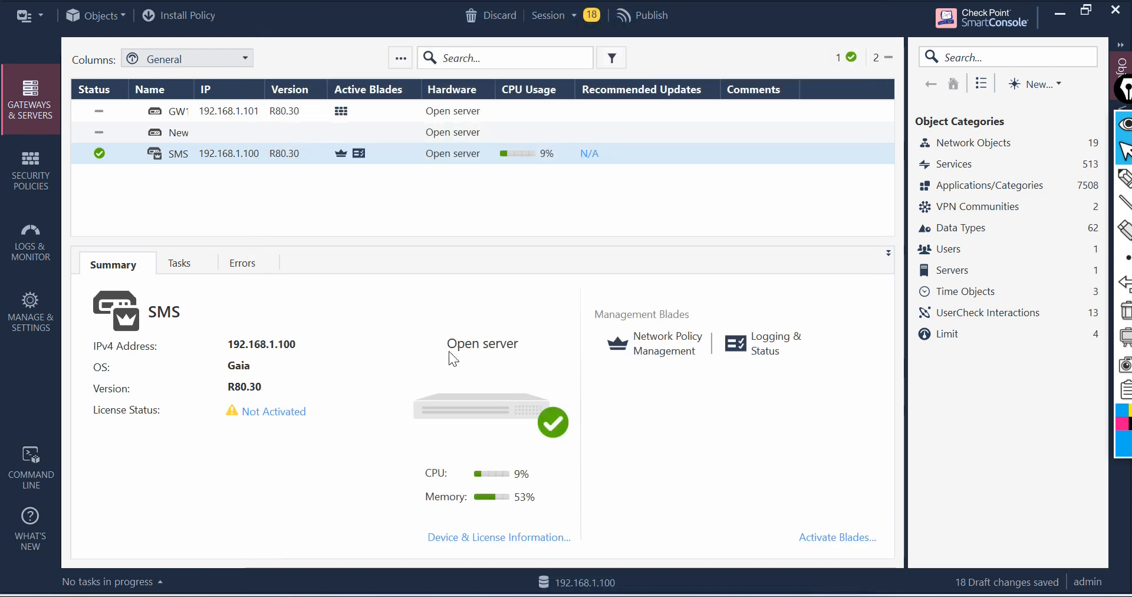
Step: Create a new Security Gateway Cluster in Classic Mode and name it Cluster1
left_click(401, 58)
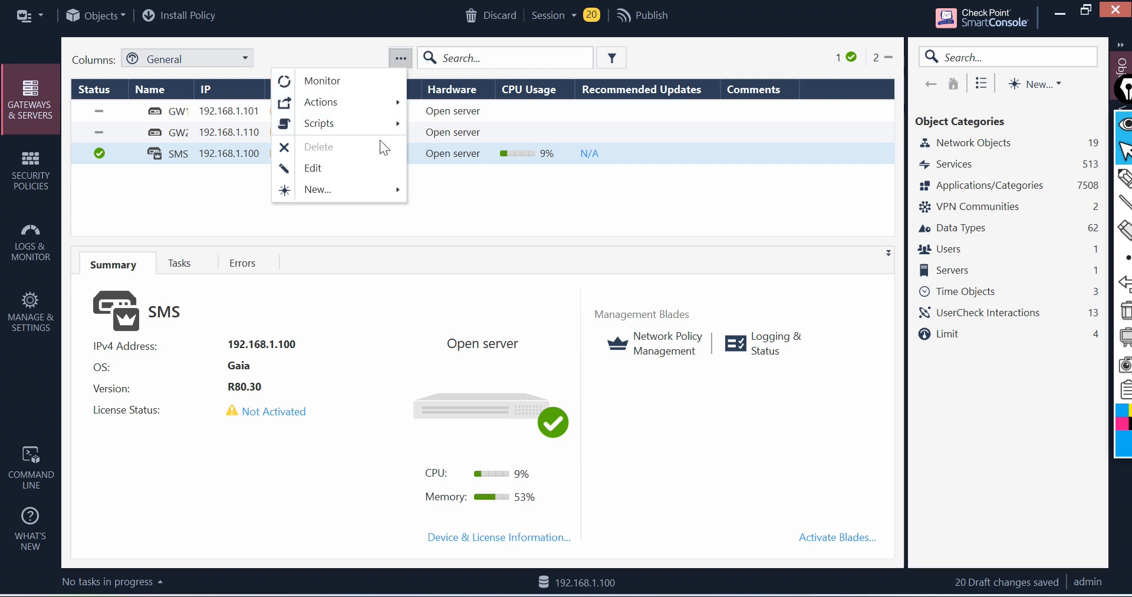
mouse_move(386, 190)
mouse_move(230, 218)
left_click(309, 224)
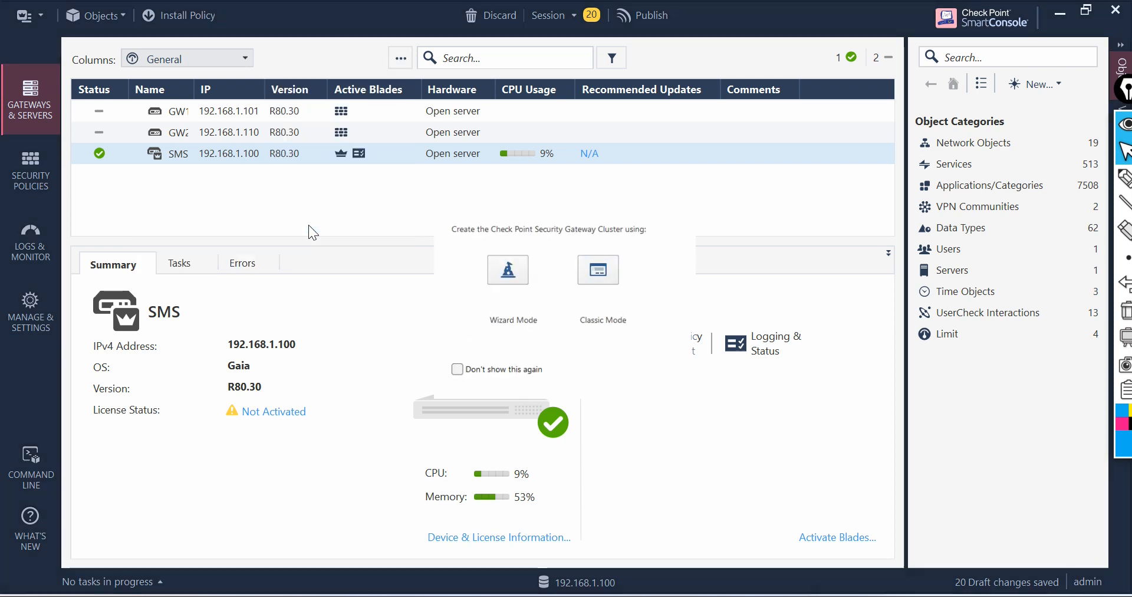
left_click(604, 276)
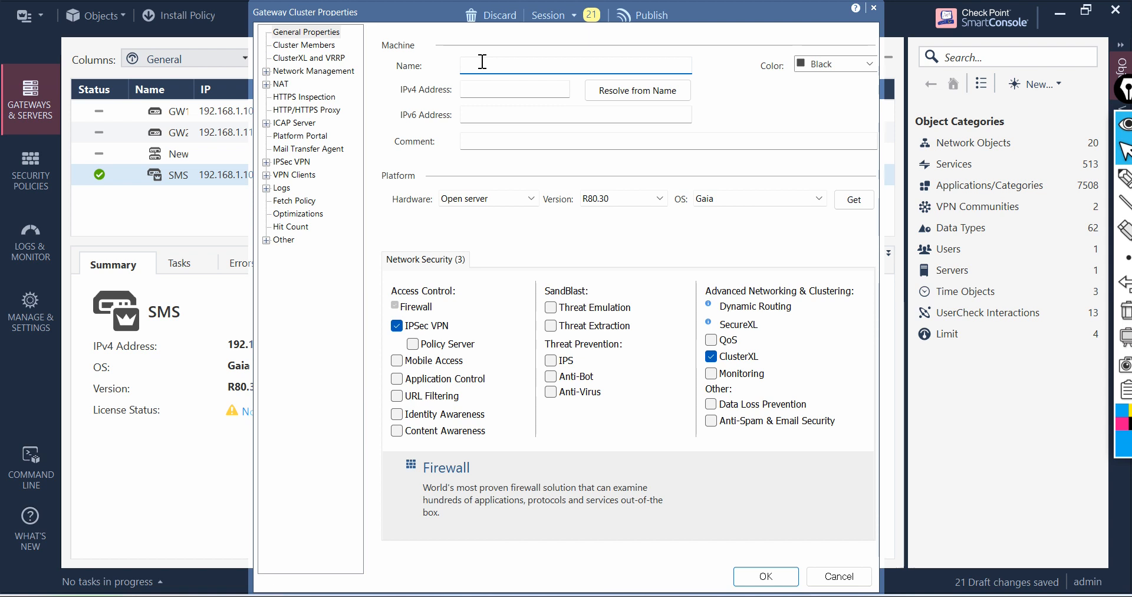
type("Cluster1")
Step: Set the cluster's IPv4 address to 192.168.1.200
left_click(497, 89)
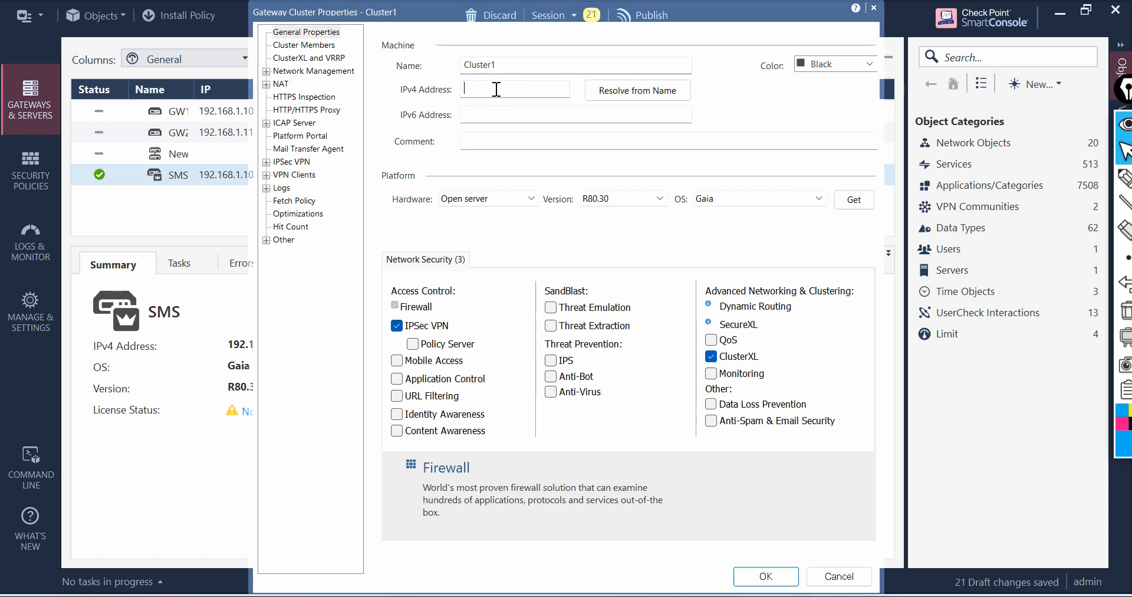
type("19")
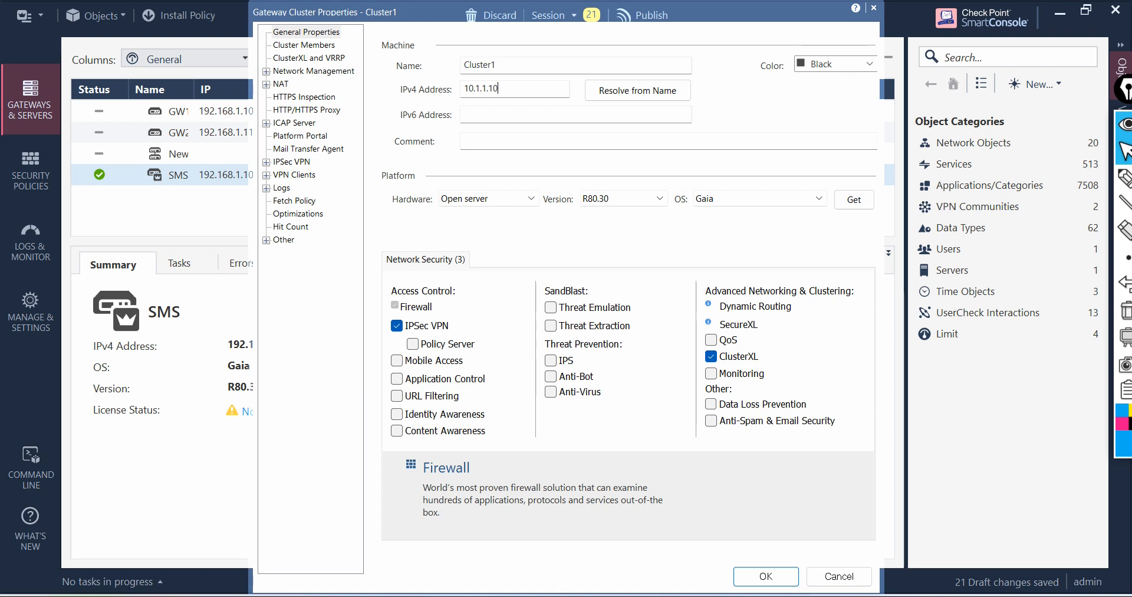
key("BackSpace")
key("BackSpace")
key("BackSpace")
key("BackSpace")
key("BackSpace")
key("BackSpace")
key("BackSpace")
key("BackSpace")
type("192.168.1.")
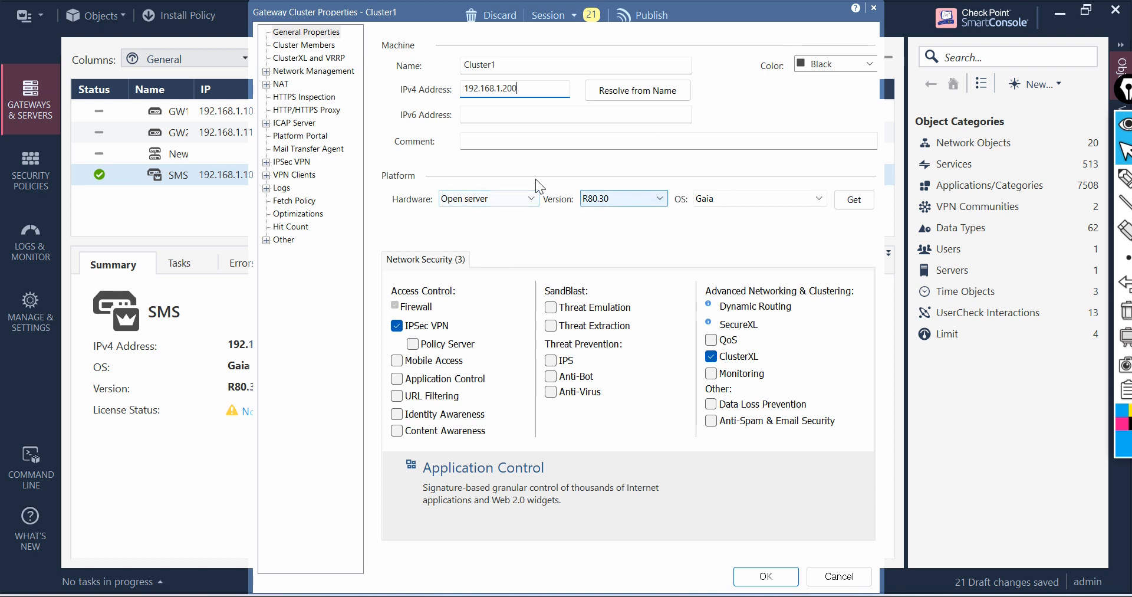
Step: Add the existing gateway GW1 as a cluster member and confirm the missing-products warning
left_click(308, 47)
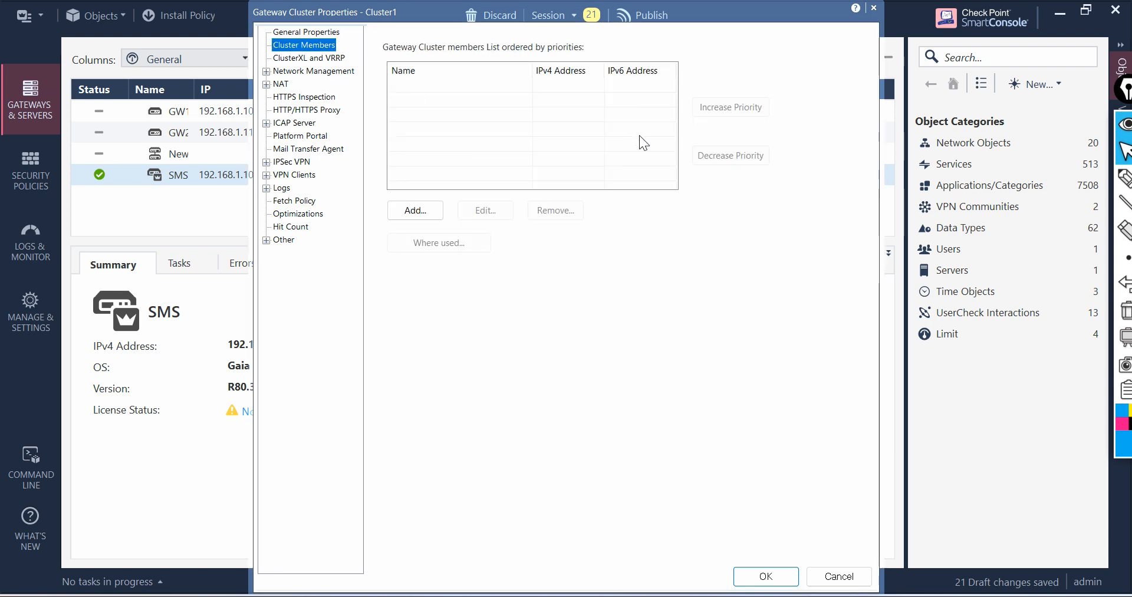
left_click(422, 215)
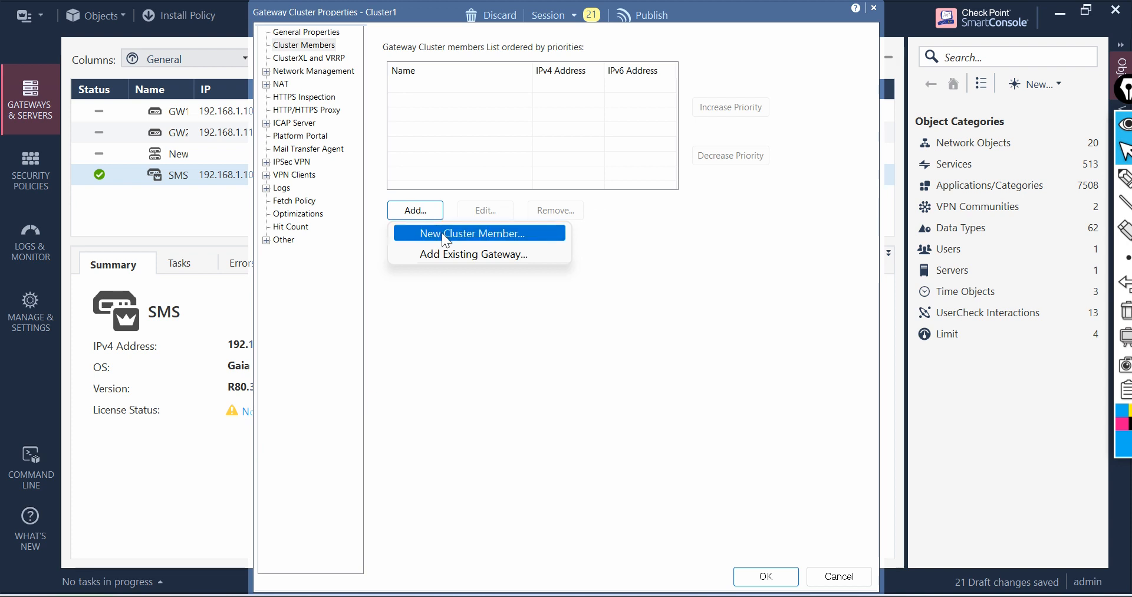
left_click(455, 251)
left_click(504, 221)
left_click(502, 391)
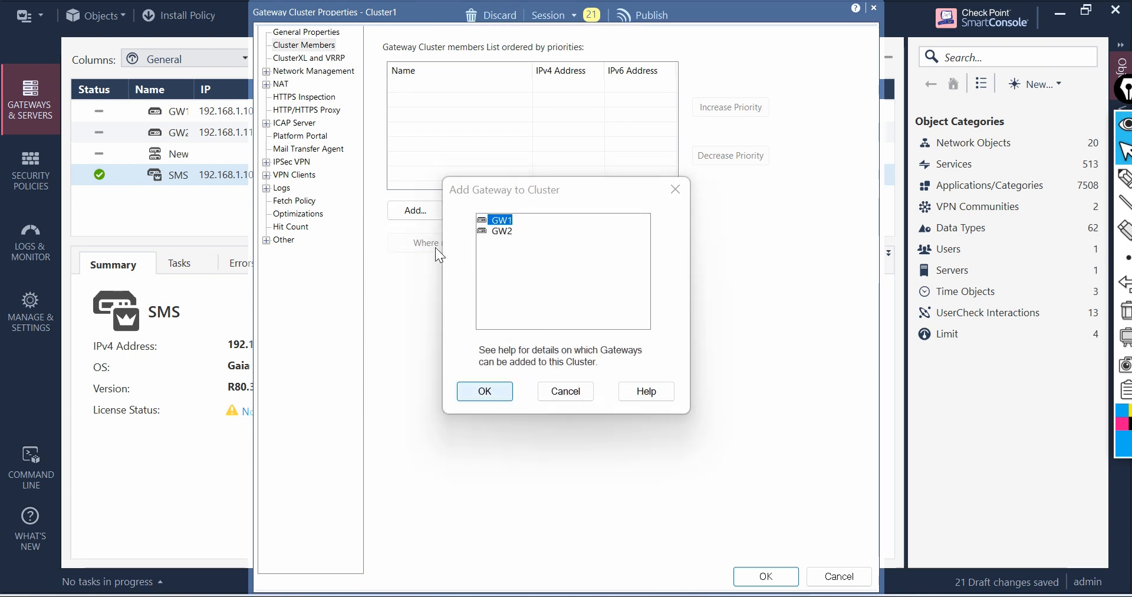
left_click(623, 432)
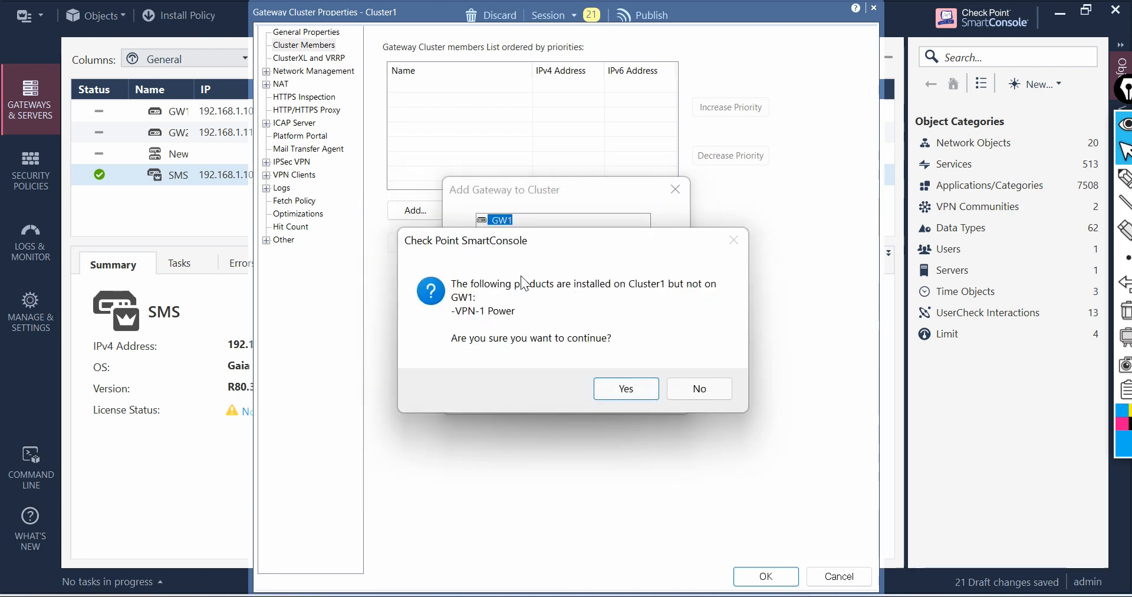
left_click(625, 390)
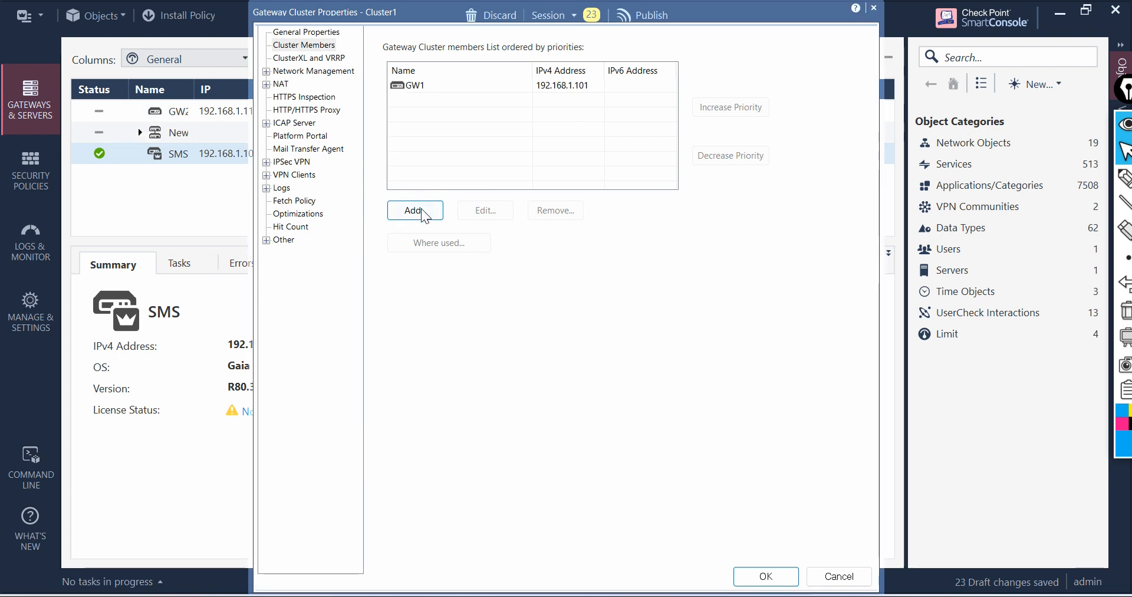
Step: Add the existing gateway GW2 as a cluster member, confirming its conversion and the products warning
left_click(423, 213)
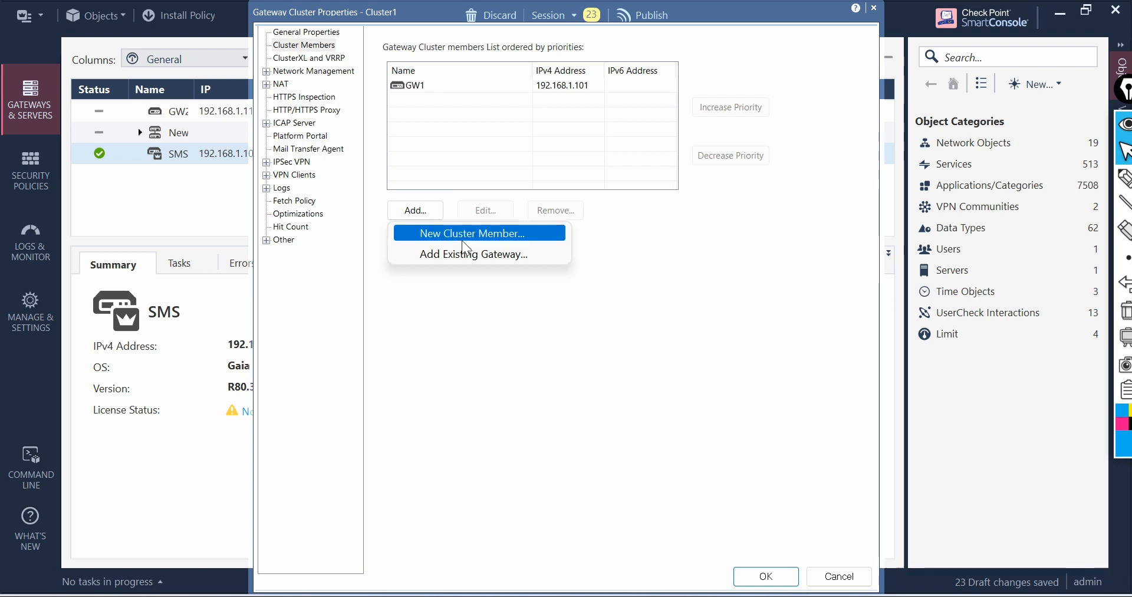
left_click(490, 256)
left_click(503, 226)
left_click(495, 394)
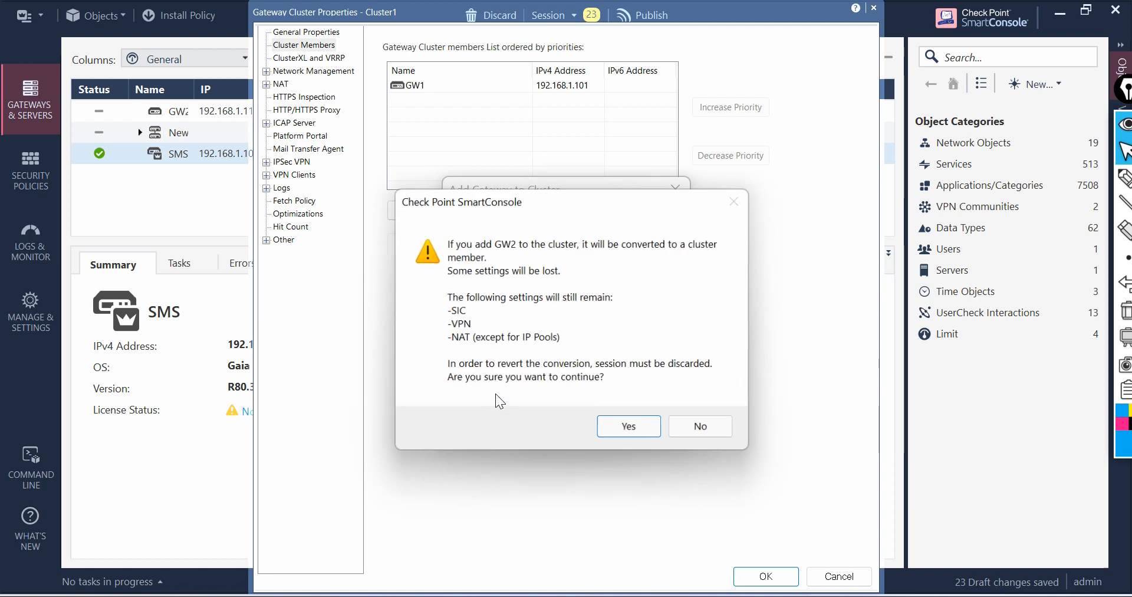
left_click(607, 427)
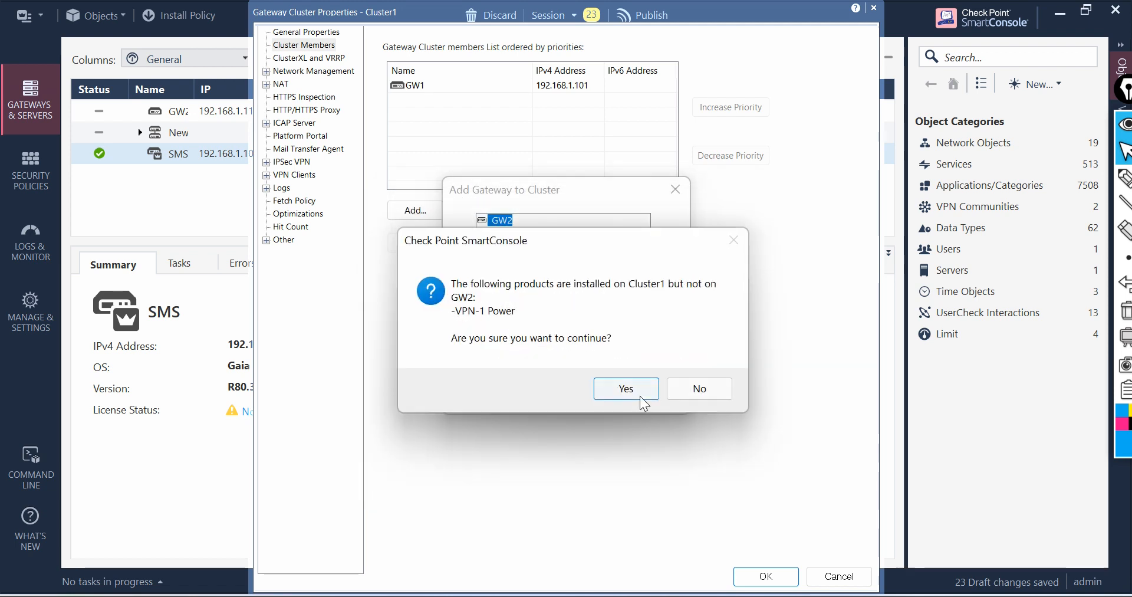
left_click(639, 390)
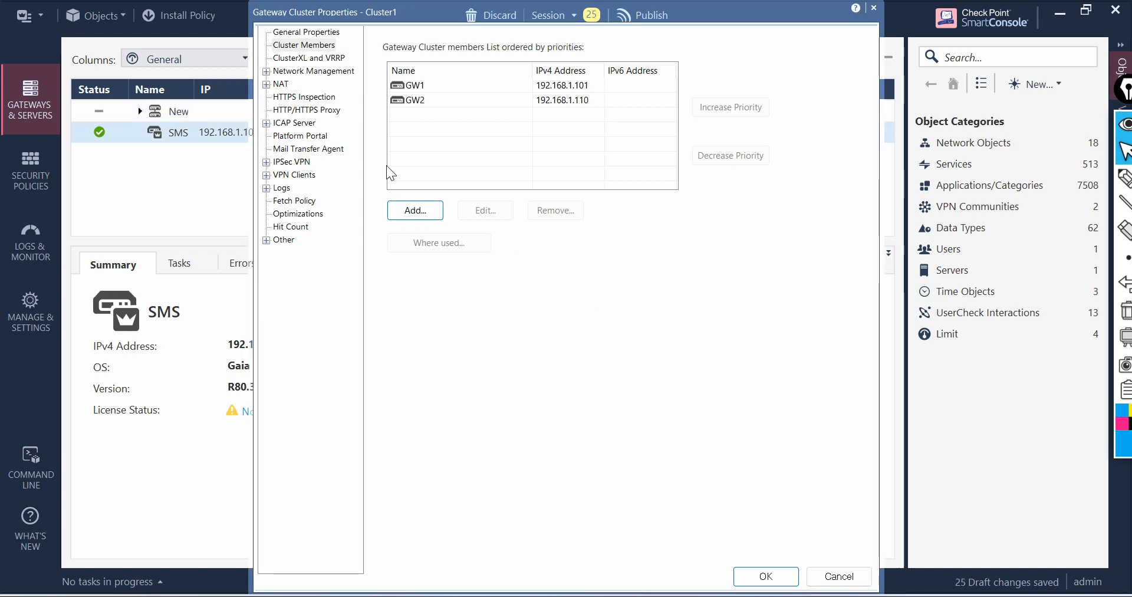
Step: Retrieve the cluster's interfaces with topology in Network Management
left_click(320, 61)
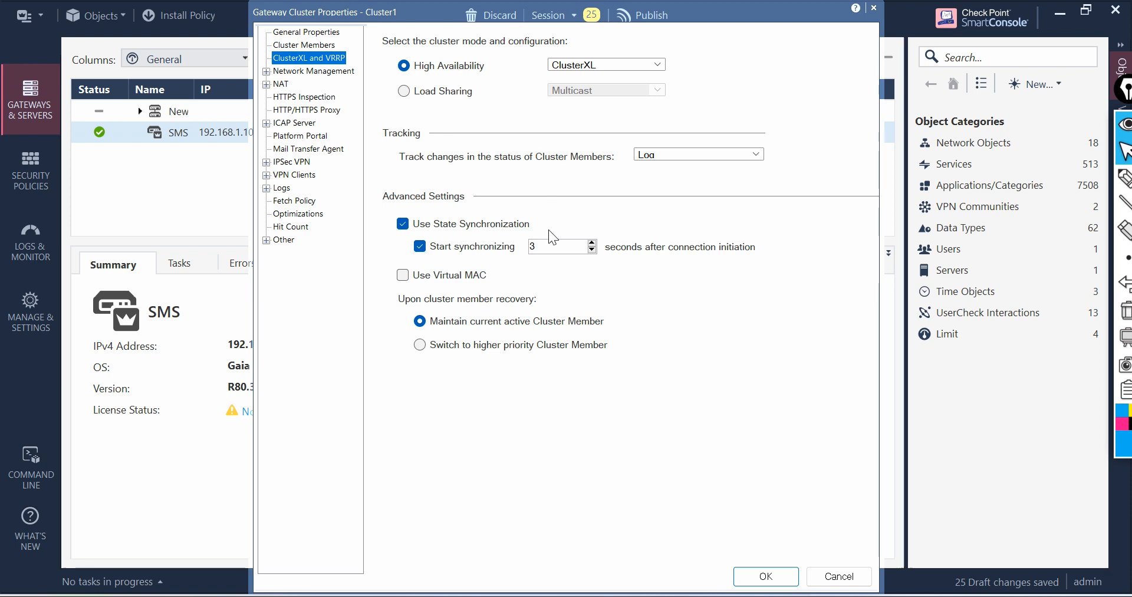
left_click(266, 71)
left_click(328, 71)
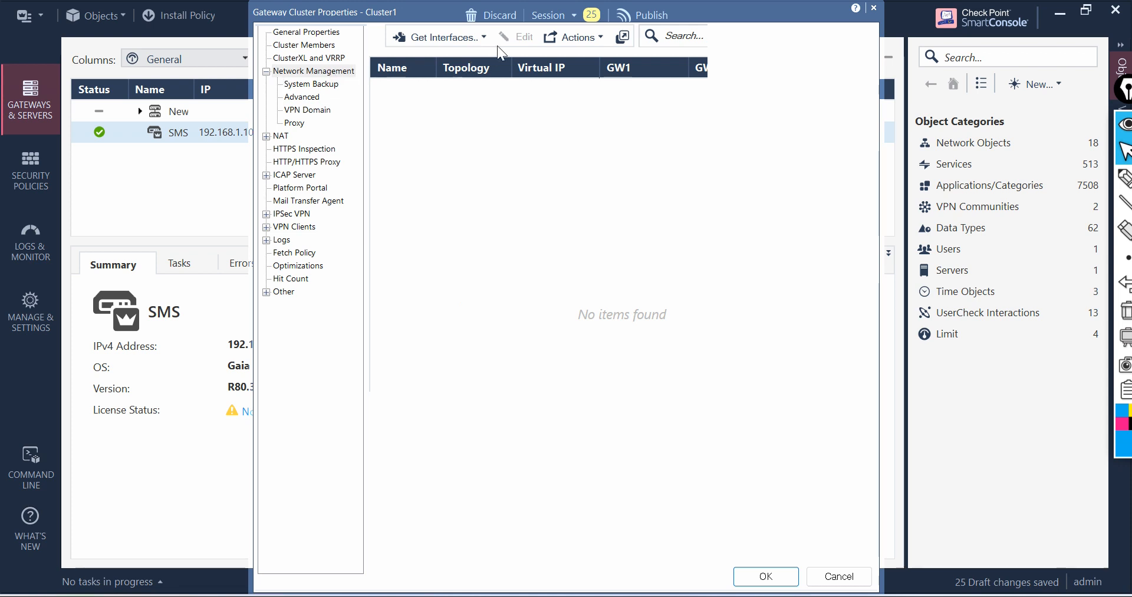
left_click(483, 38)
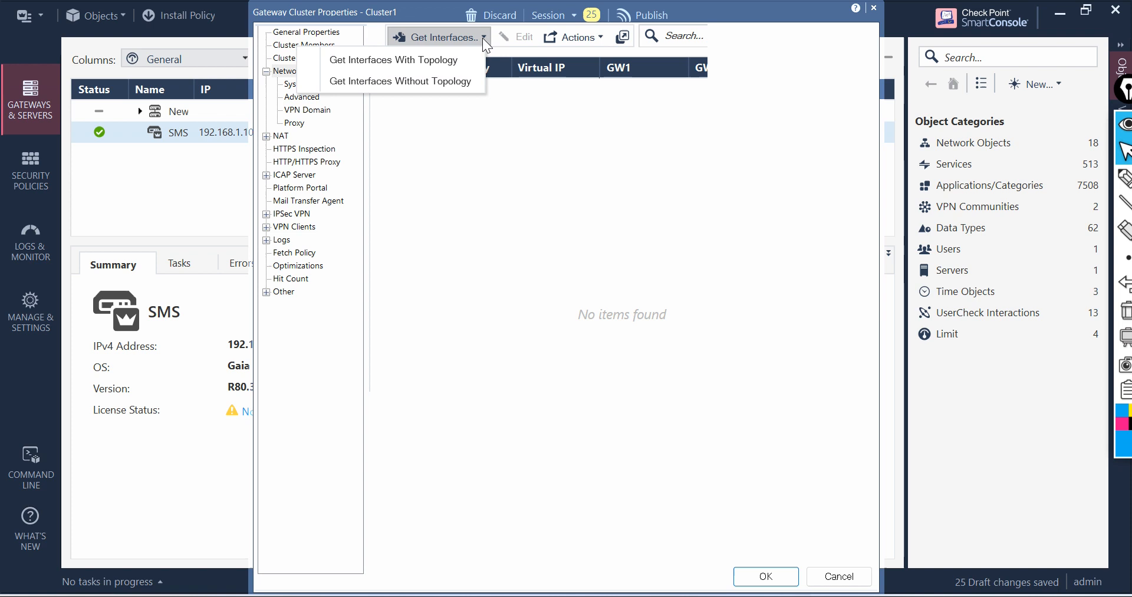
left_click(426, 59)
left_click(641, 384)
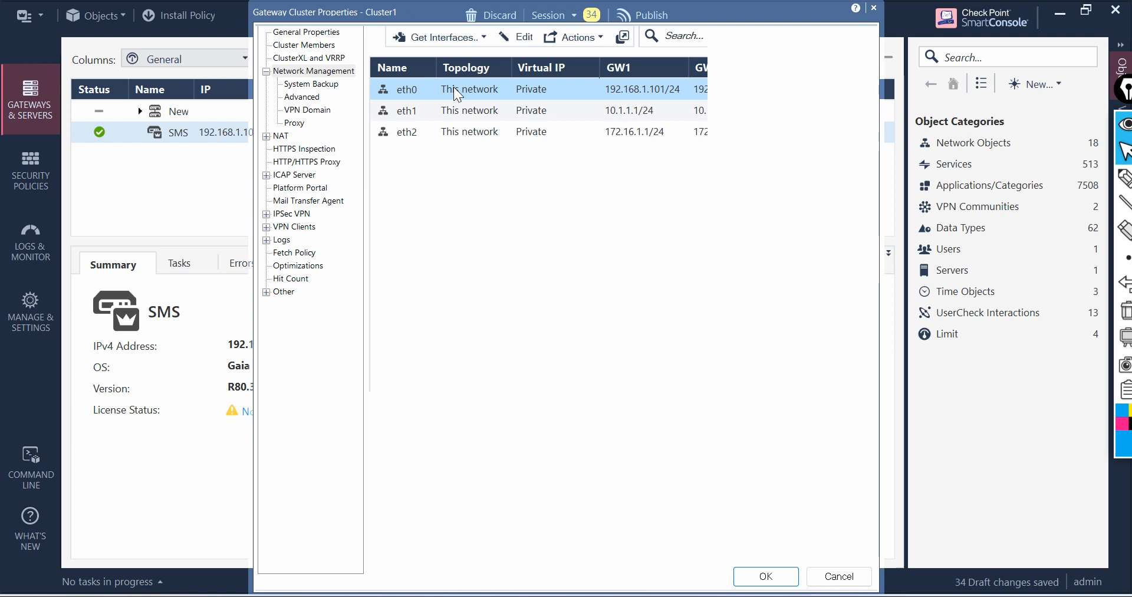
Step: Set eth0's network type to Cluster with virtual IPv4 address 192.168.1.254 and mask 24
left_click(512, 36)
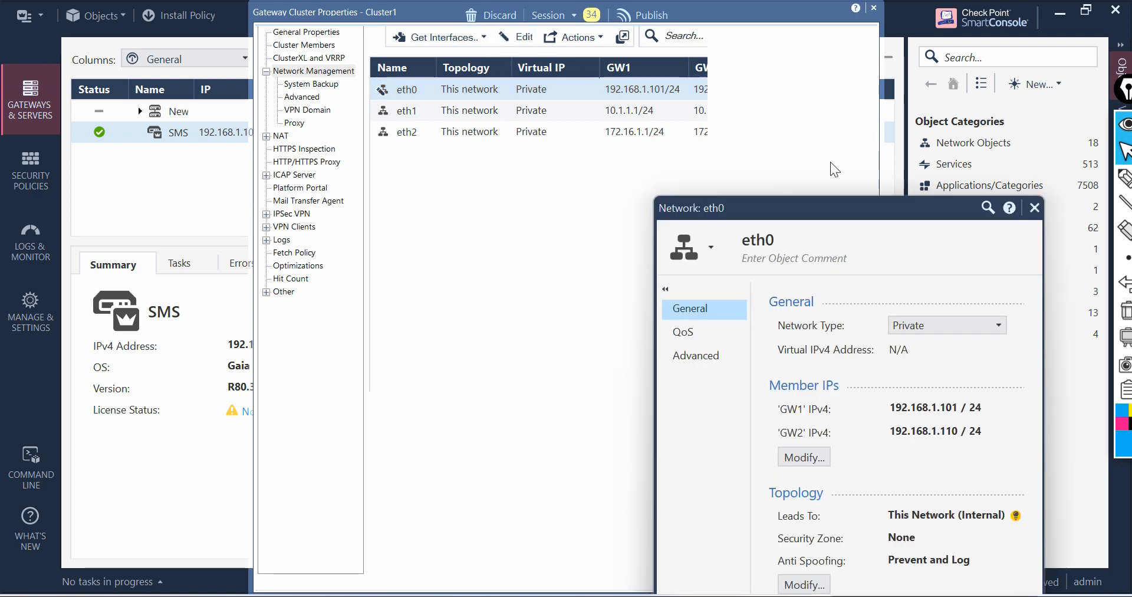
left_click_drag(819, 208, 603, 76)
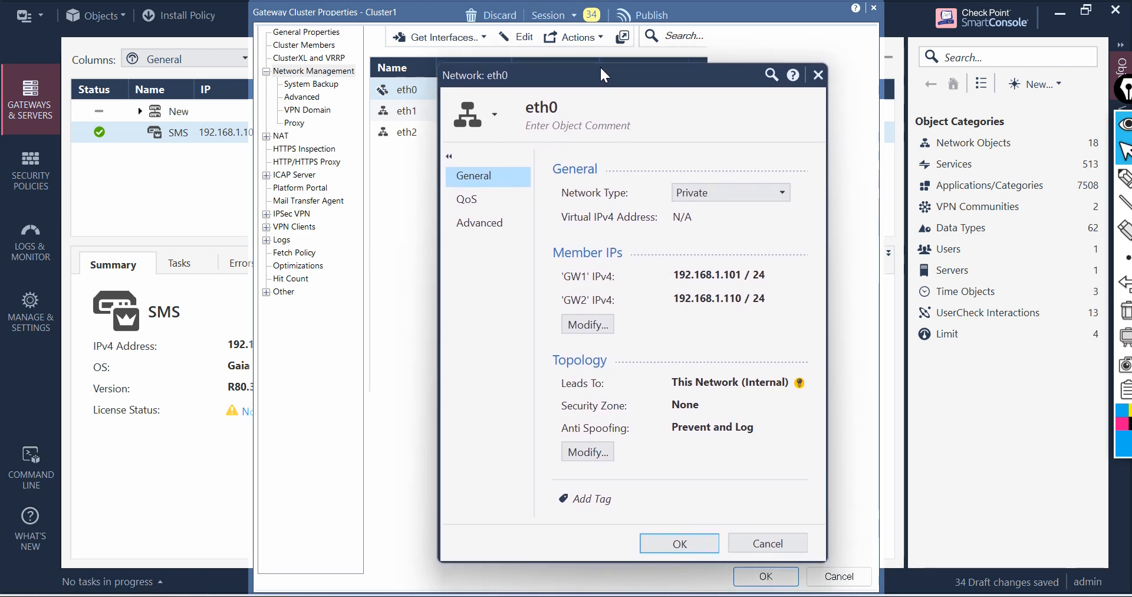
left_click(787, 188)
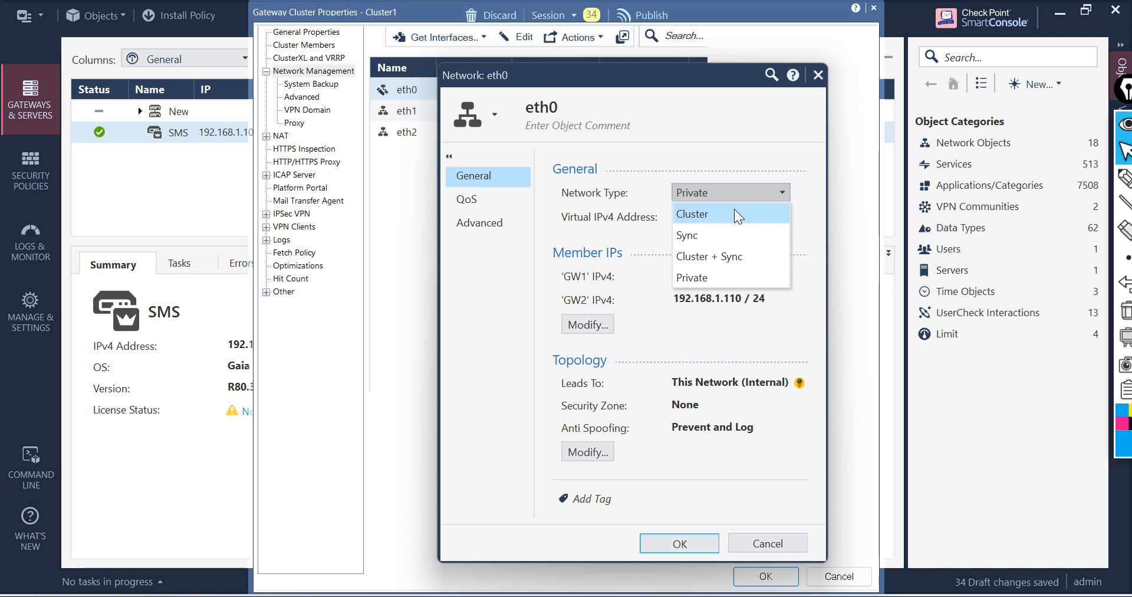
left_click(734, 213)
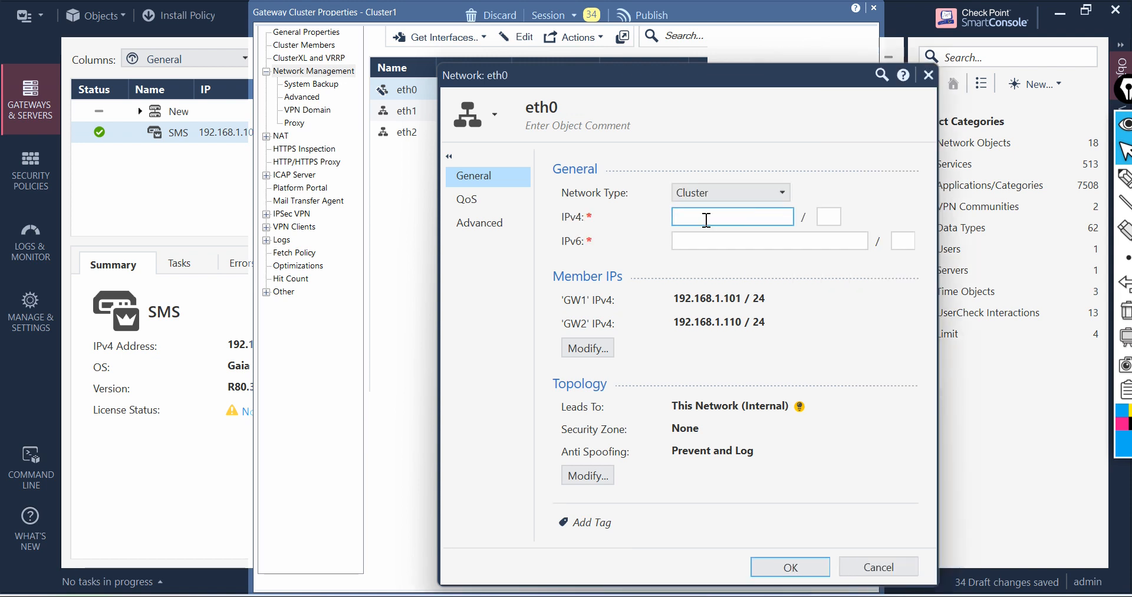
type("192.168.1.254")
left_click(802, 565)
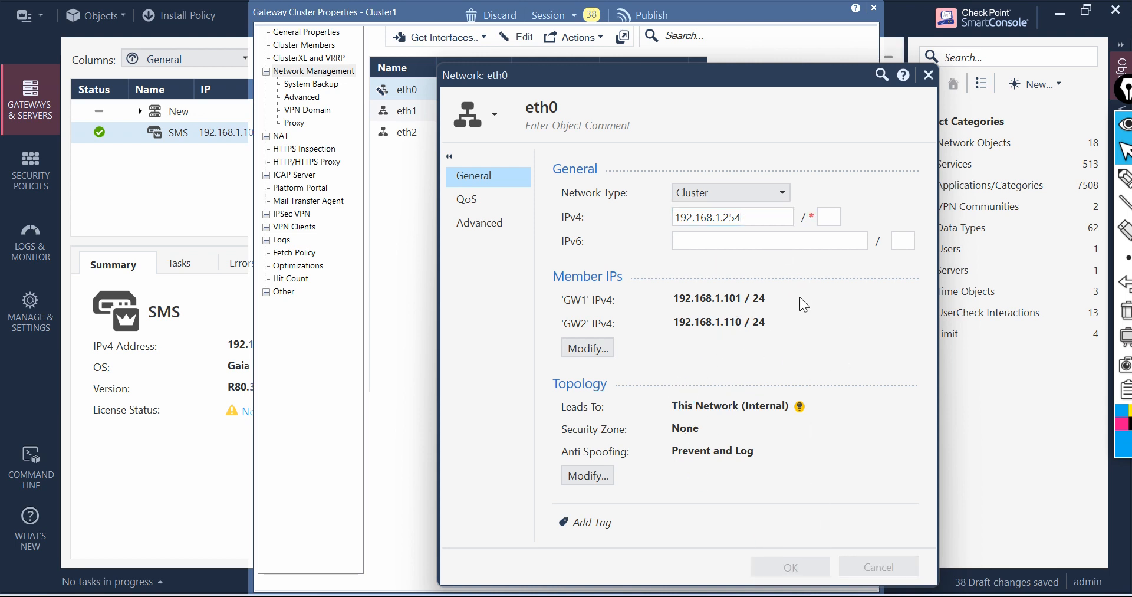
left_click(721, 358)
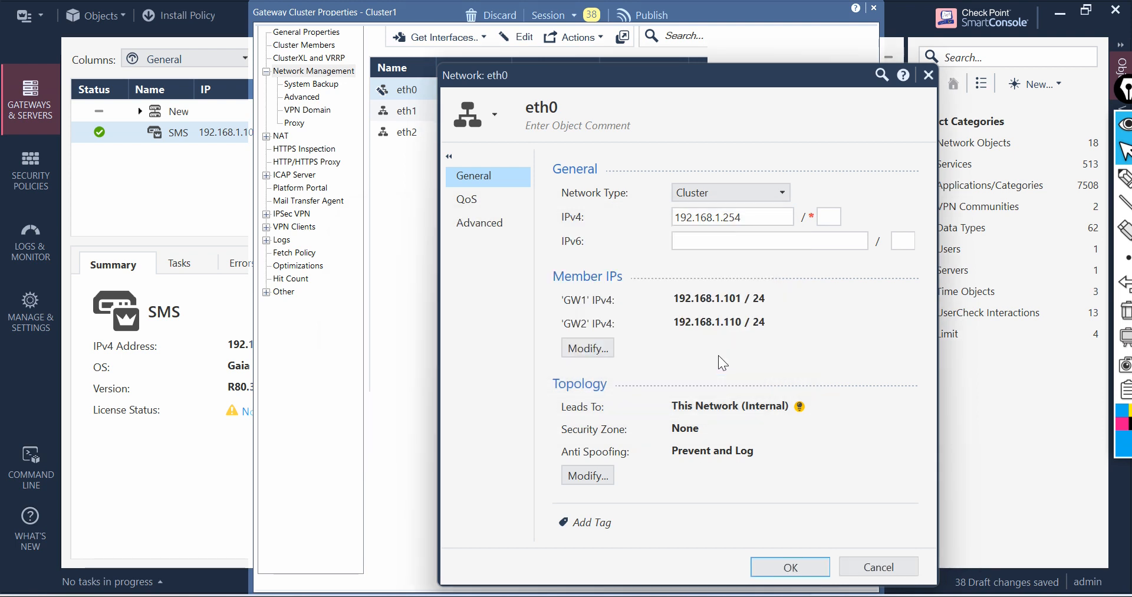
left_click(832, 217)
type("24")
left_click(791, 565)
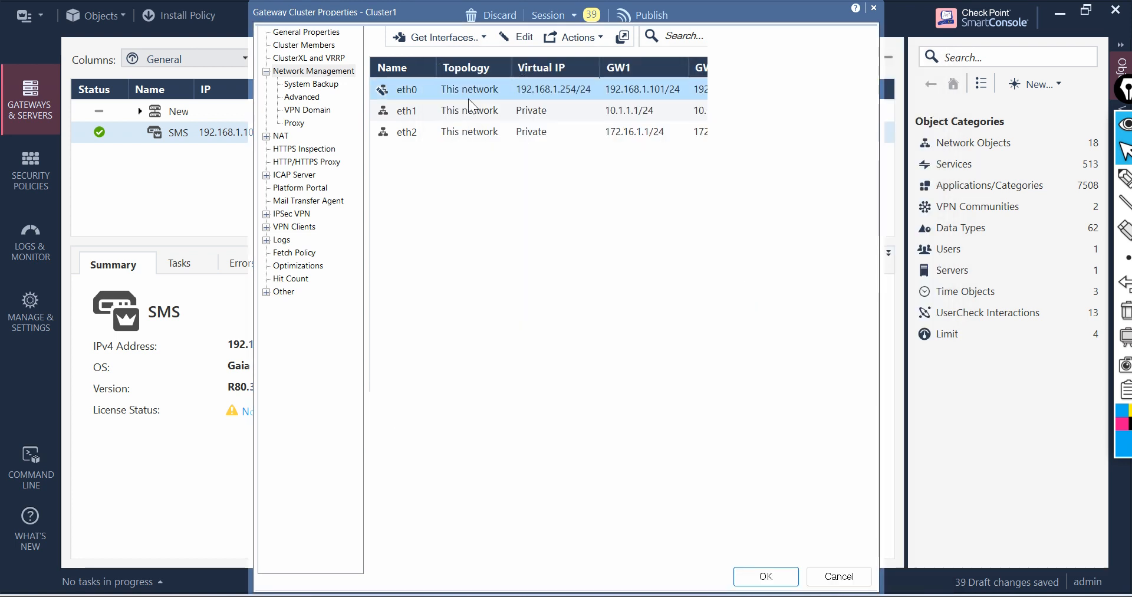
Step: Set eth1's network type to Cluster with virtual IPv4 address 10.1.1.254 and mask 24
left_click(448, 112)
left_click(505, 38)
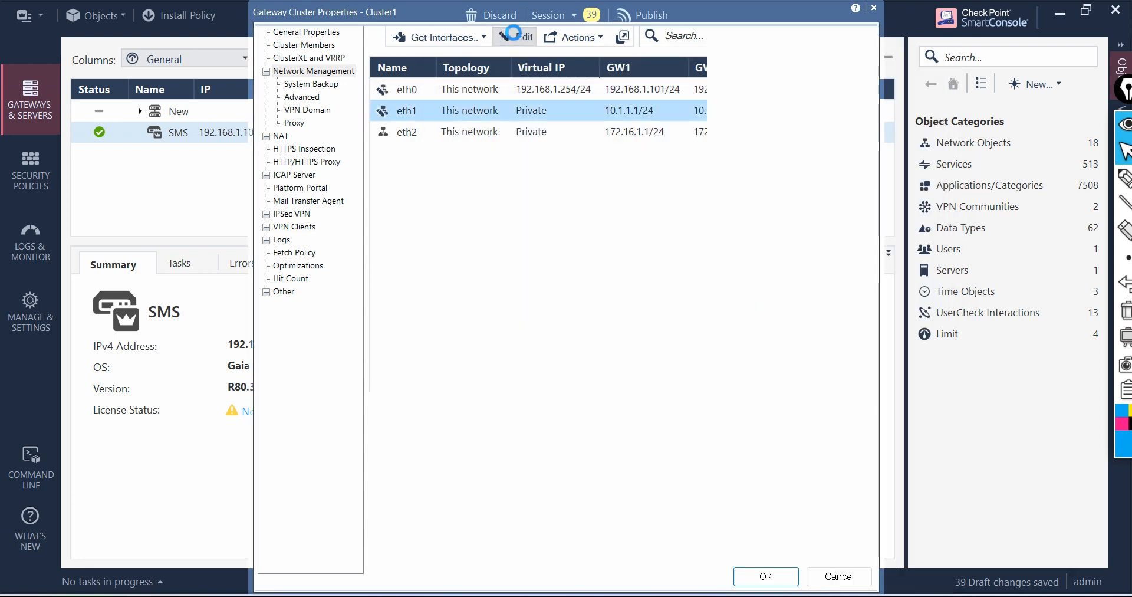
left_click_drag(815, 217, 635, 128)
left_click(758, 238)
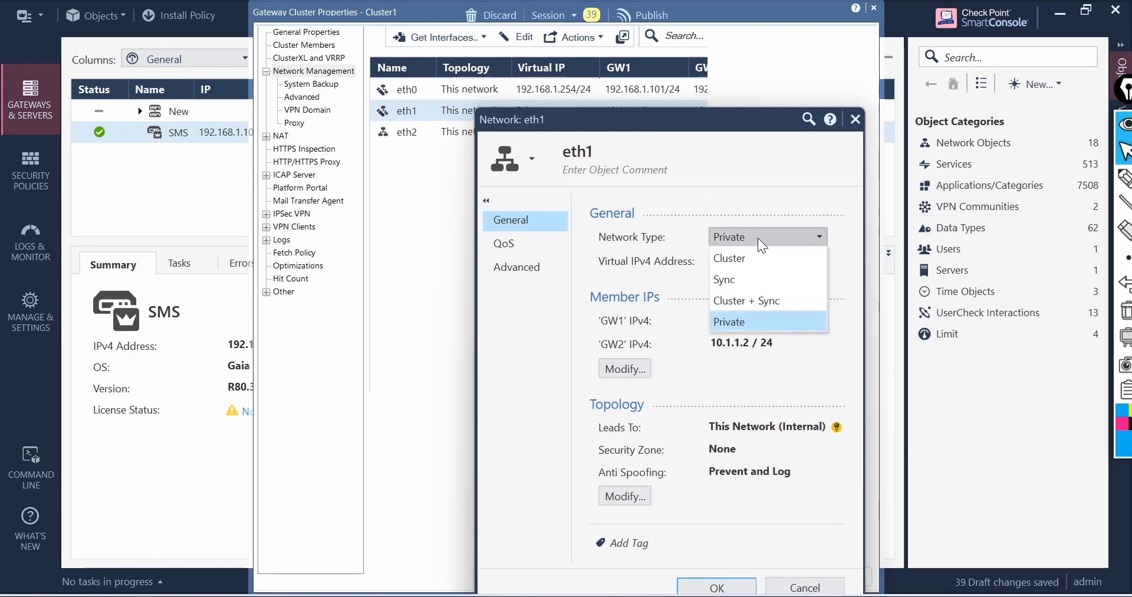
left_click(776, 256)
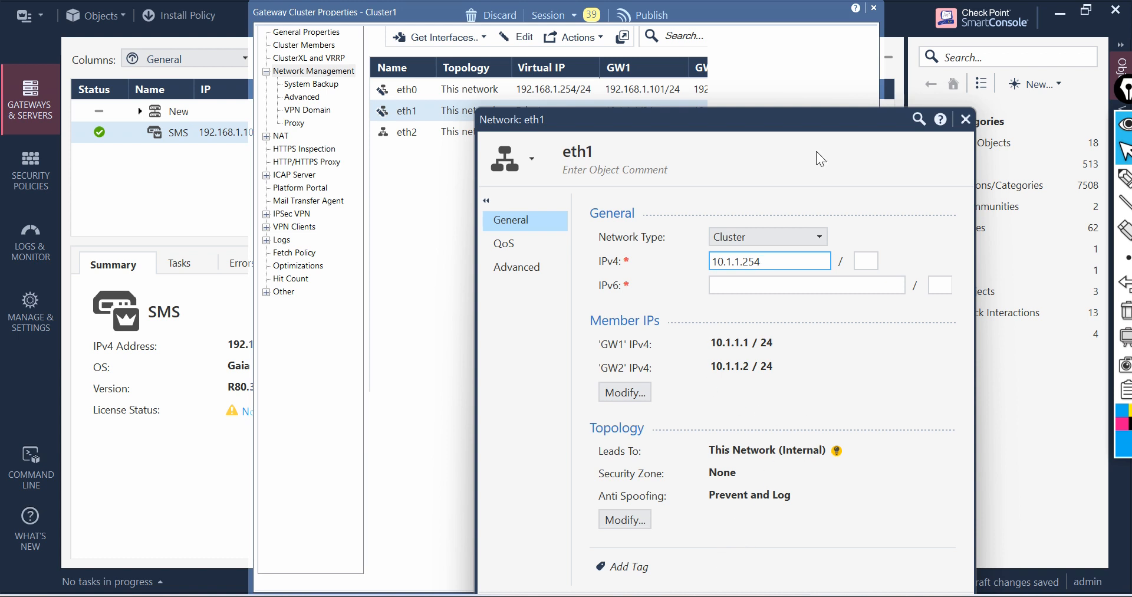
left_click_drag(759, 122, 671, 73)
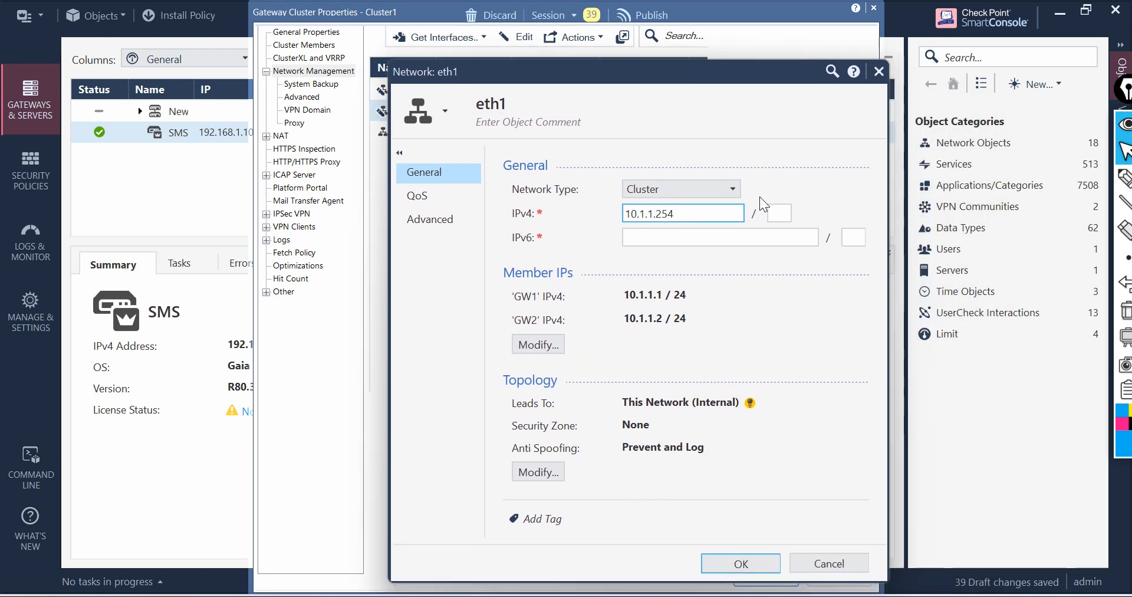
left_click(791, 219)
type("24")
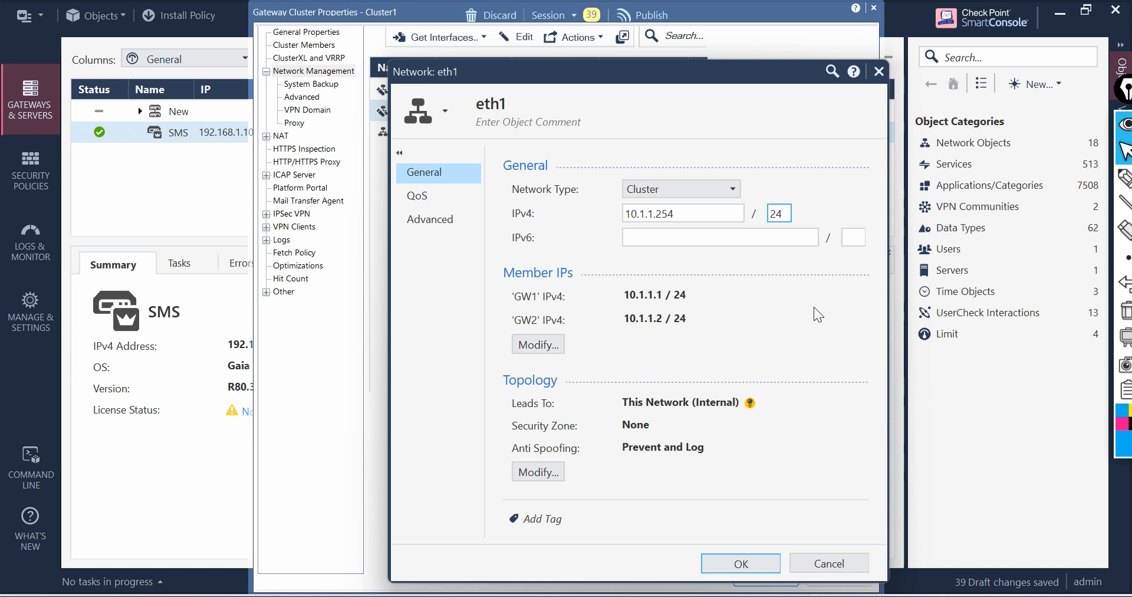
left_click(741, 563)
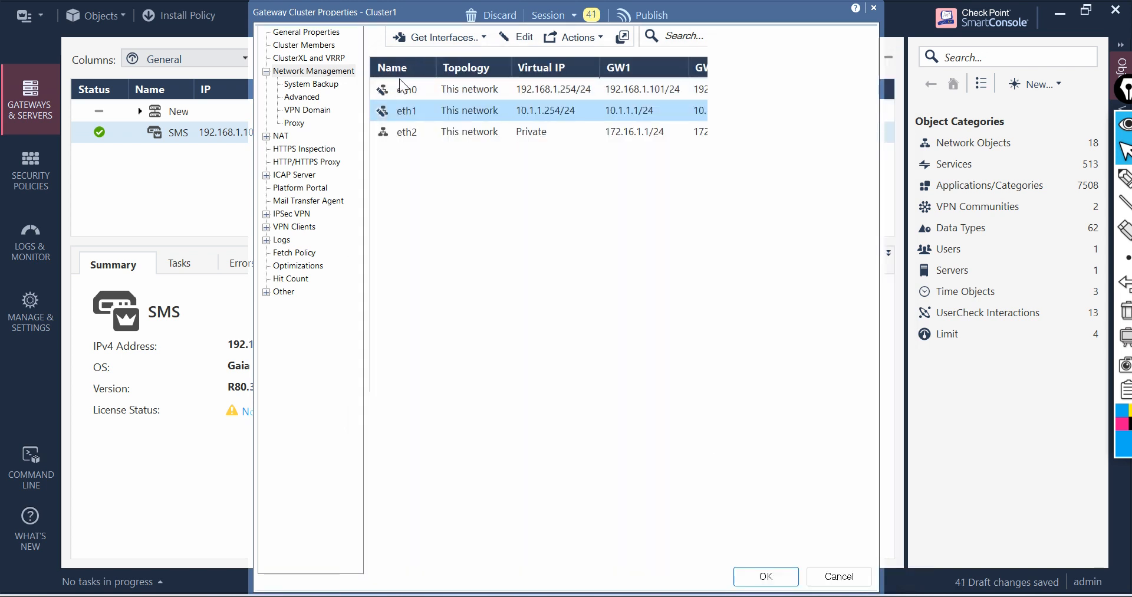
Step: Set eth2's network type to Sync, save the cluster properties, and publish and install the session changes
double_click(429, 131)
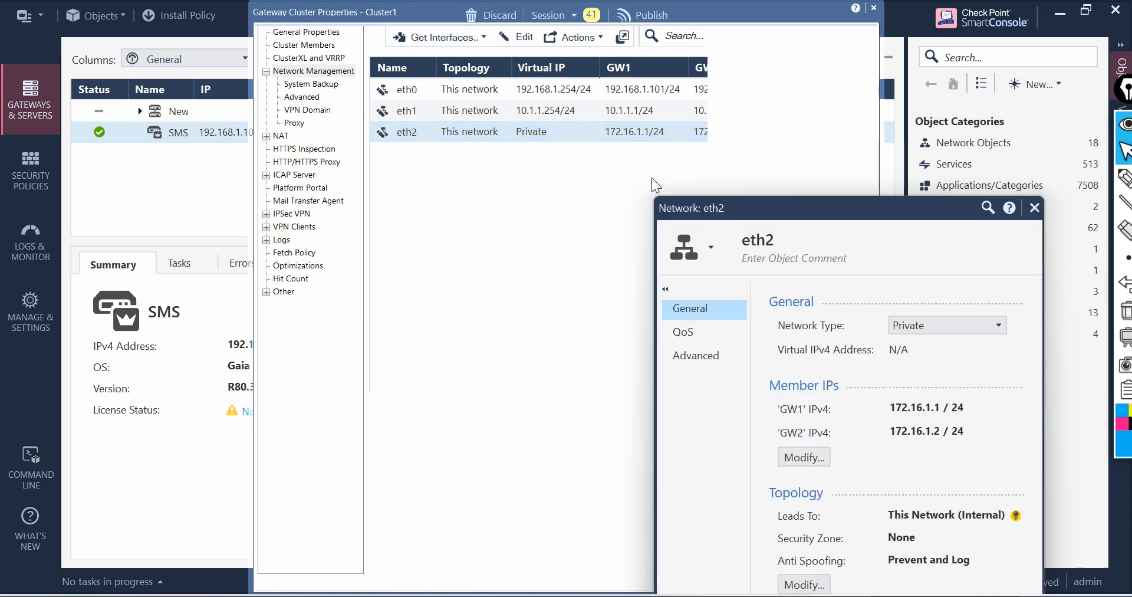
left_click_drag(784, 194, 519, 72)
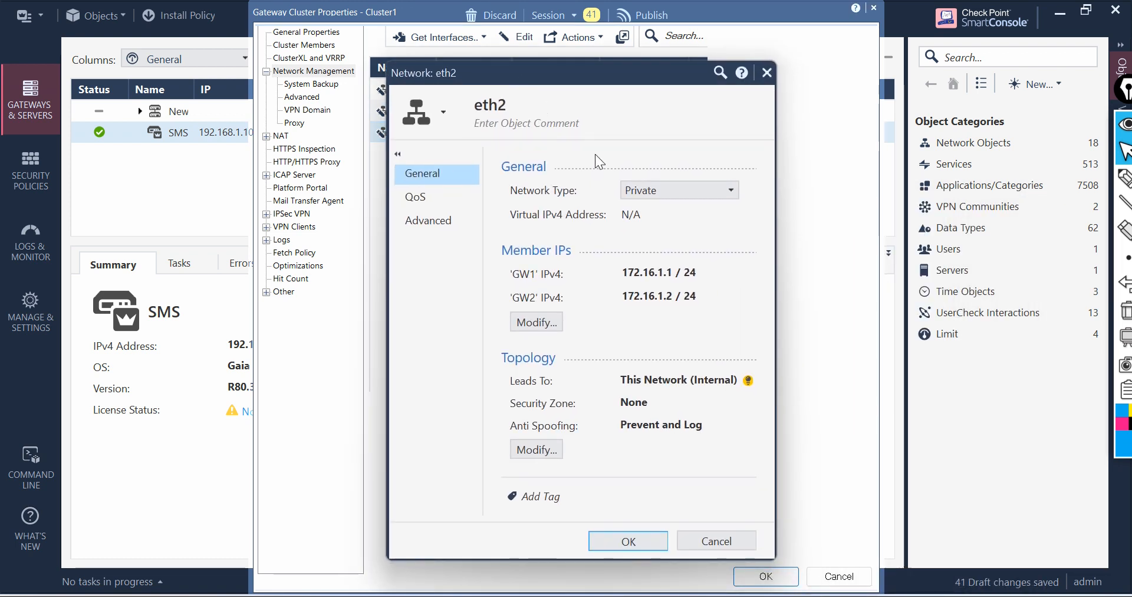
left_click(665, 190)
left_click(658, 232)
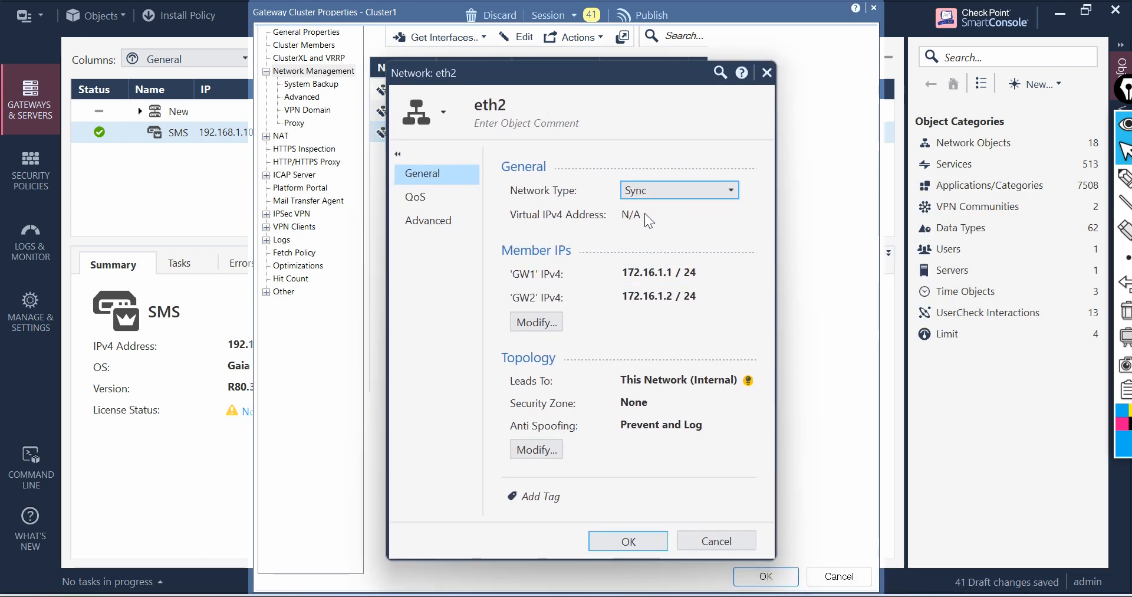
left_click(709, 190)
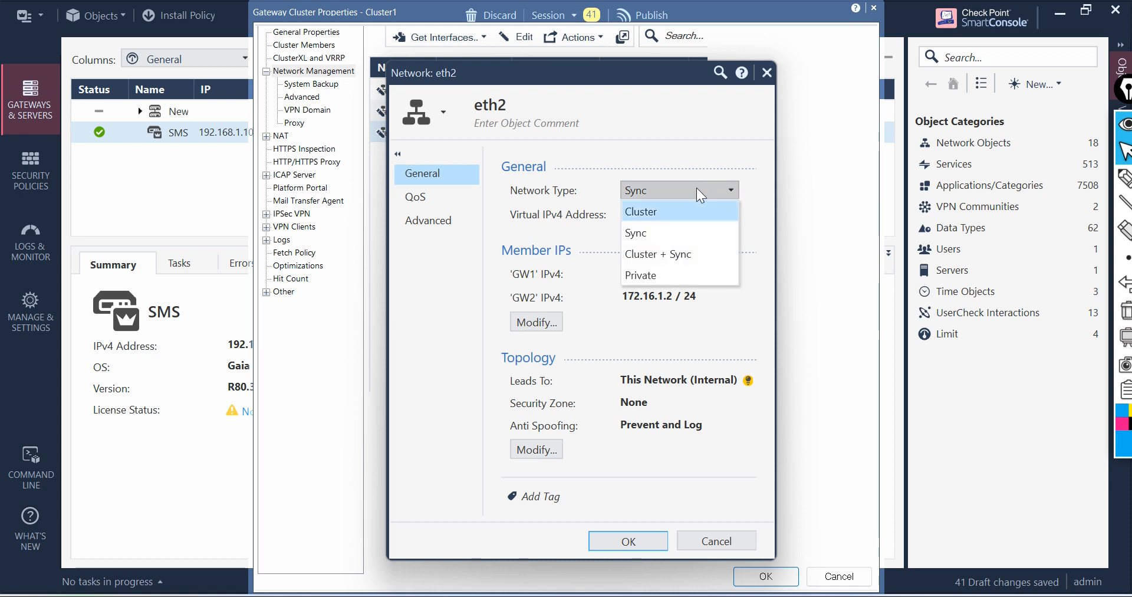
left_click(696, 187)
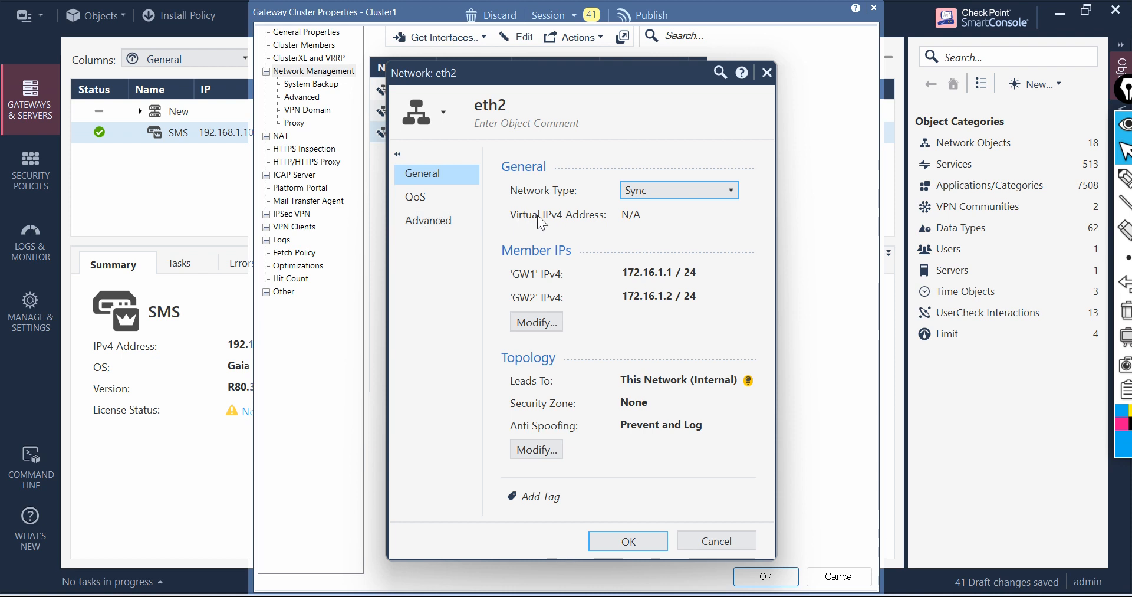
left_click(632, 542)
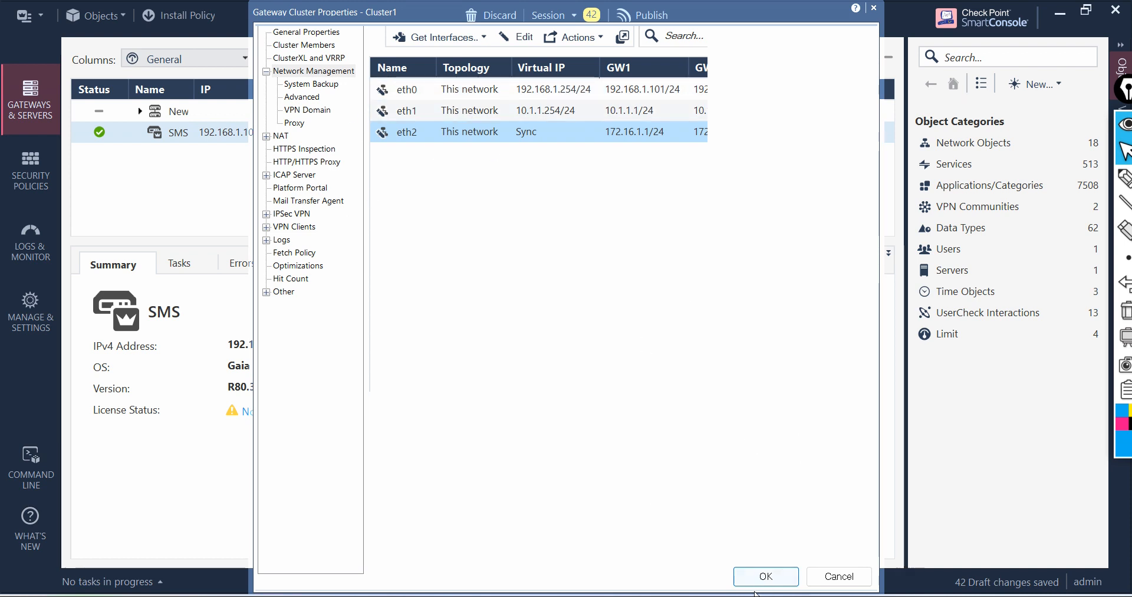
left_click(772, 576)
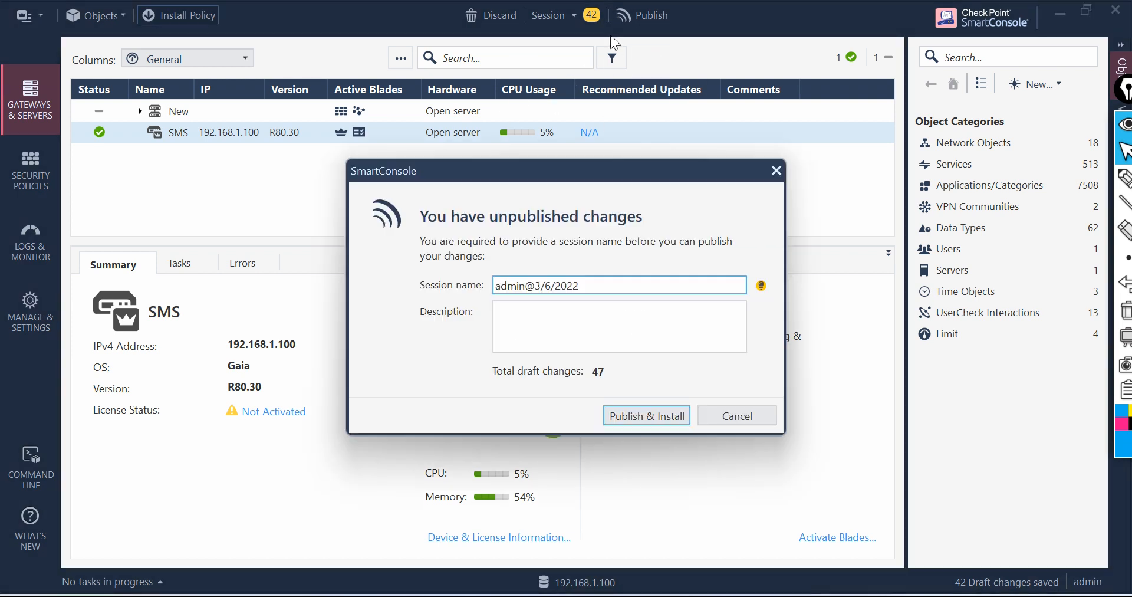
left_click(650, 416)
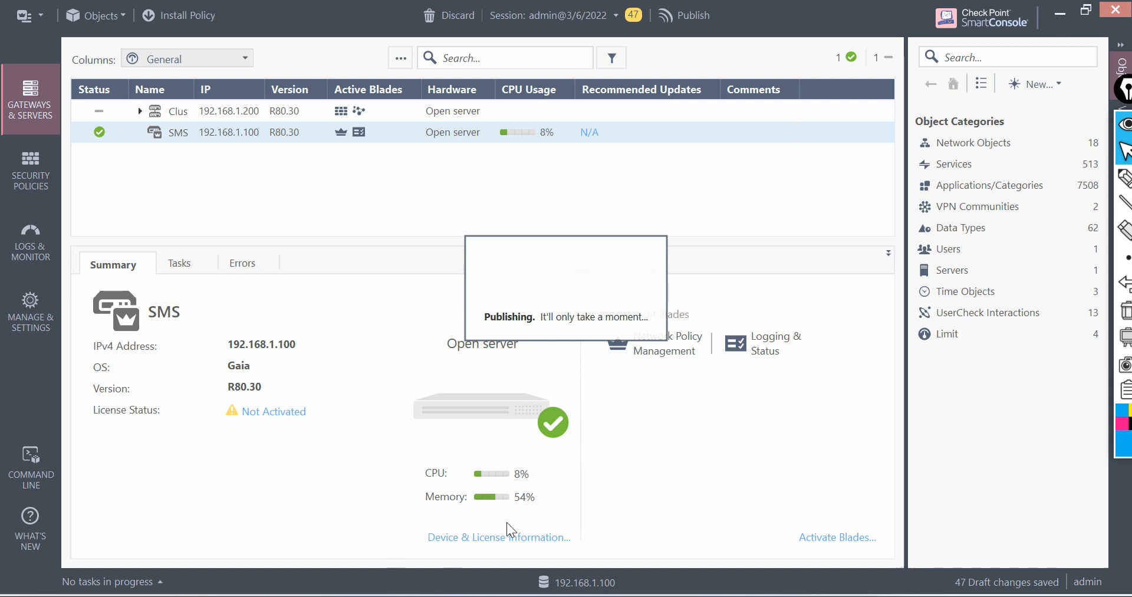
Step: Switch to the browser and search the web for putty windows 11 in a new tab
left_click(702, 594)
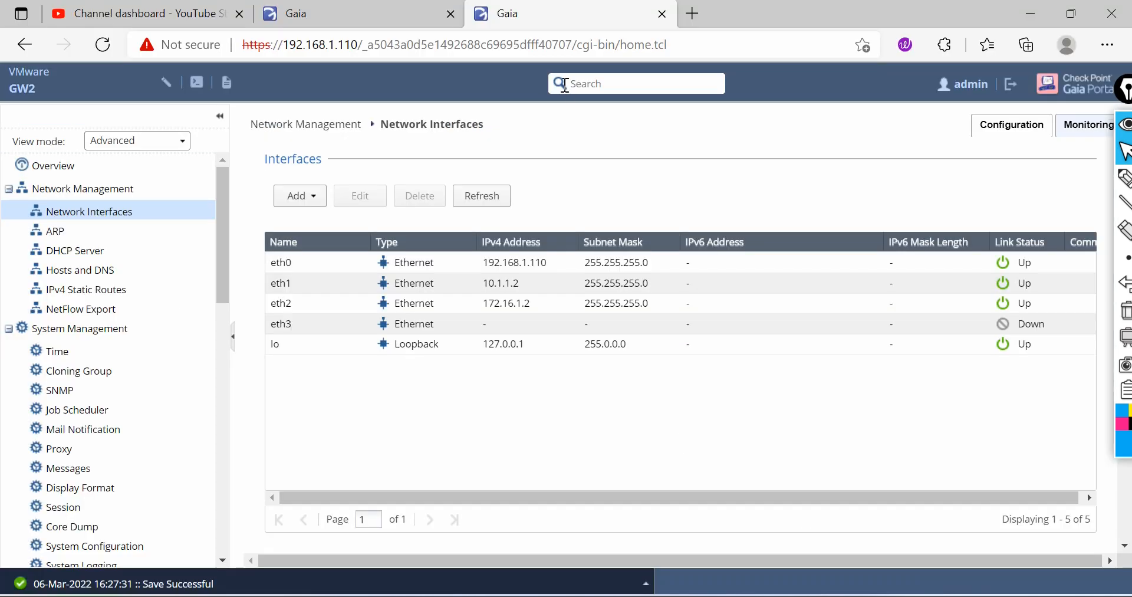
left_click(692, 13)
type("putty ")
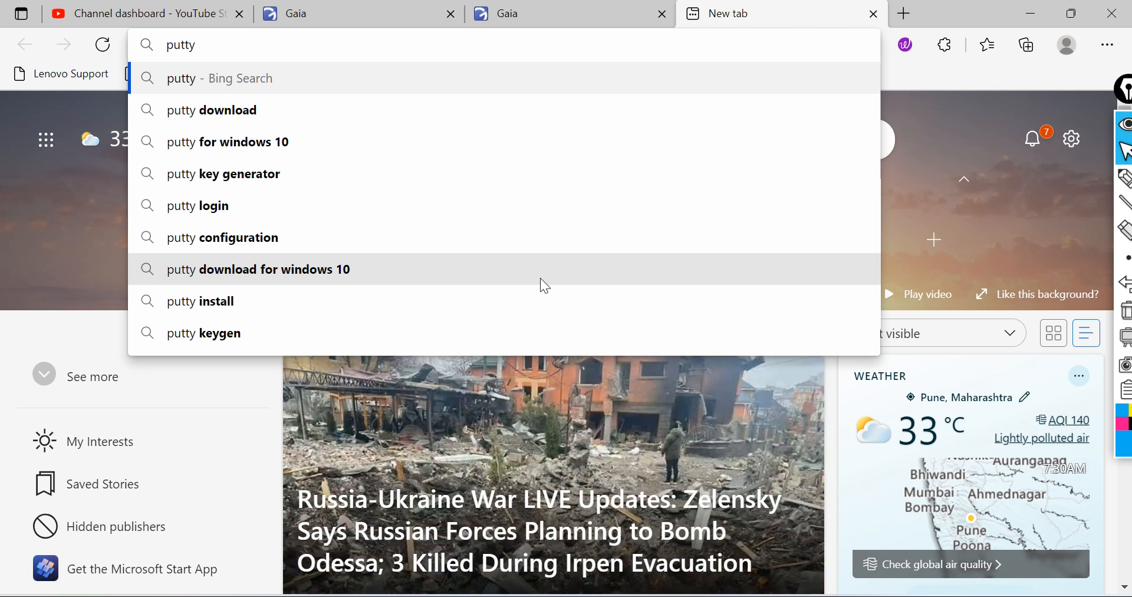
type("windo")
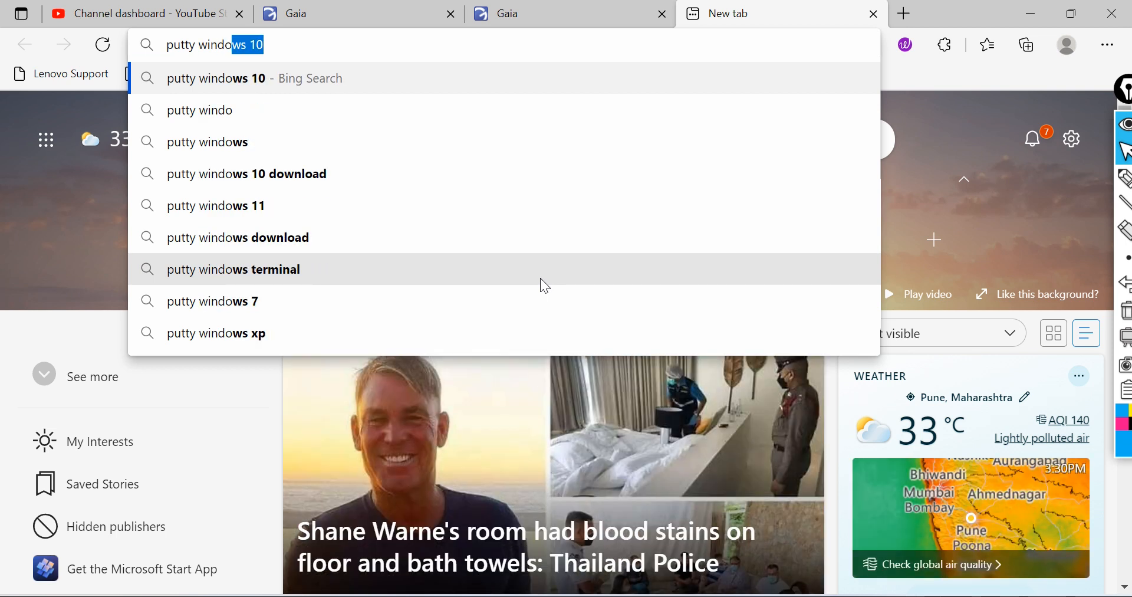
type("o")
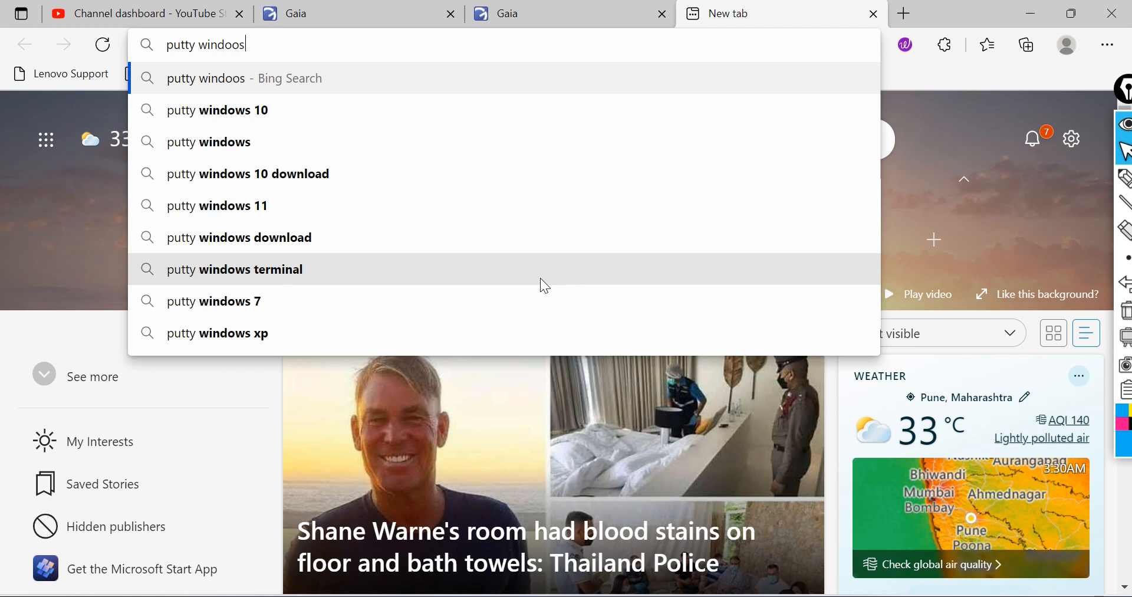
key("BackSpace")
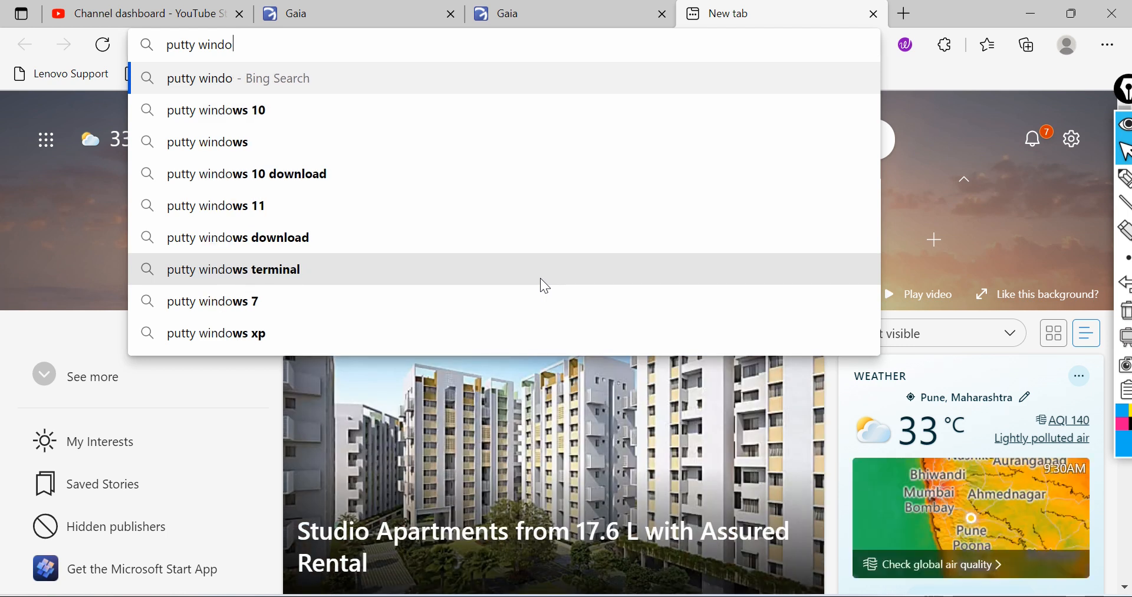
type("ws 11")
key("Return")
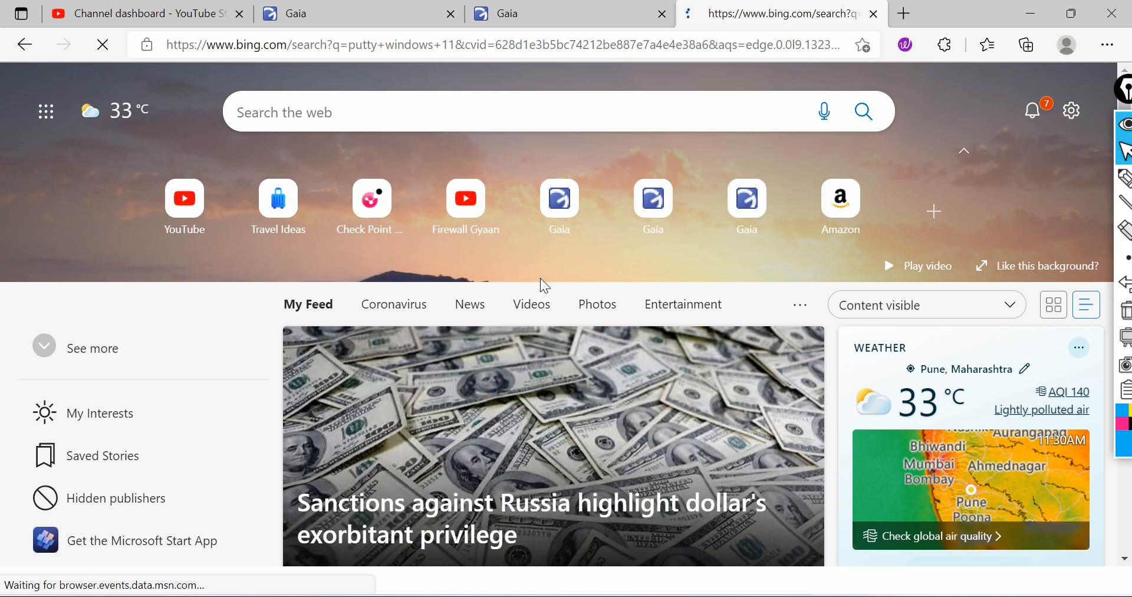
Step: Open the PuTTY download page and download the 64-bit installer putty-64bit-0.76-installer.msi, closing the ad
left_click(336, 221)
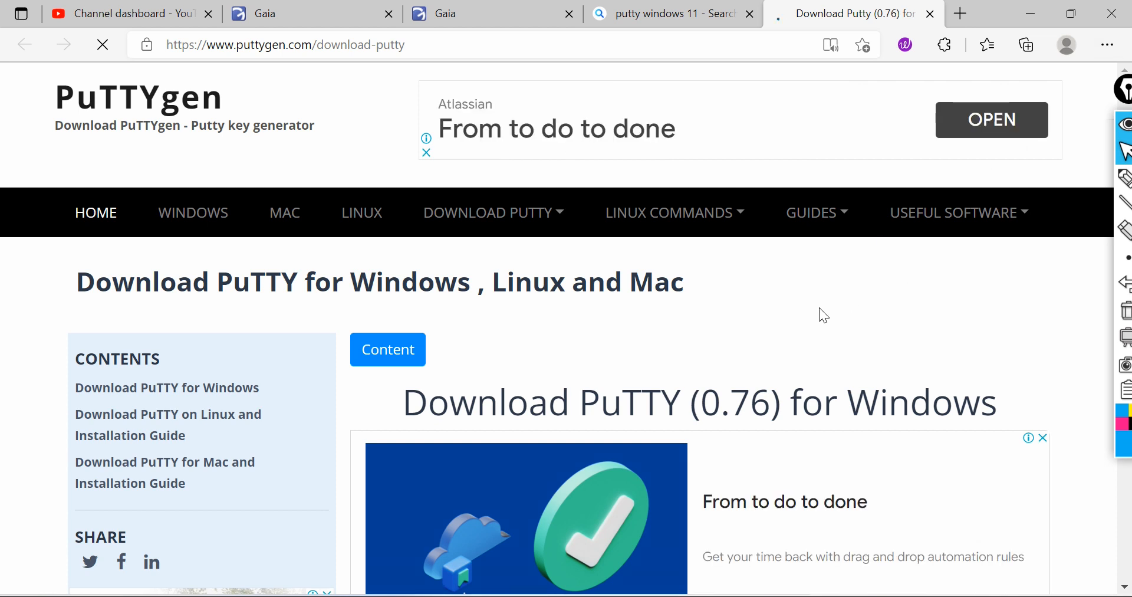
scroll(808, 309, "down", 5)
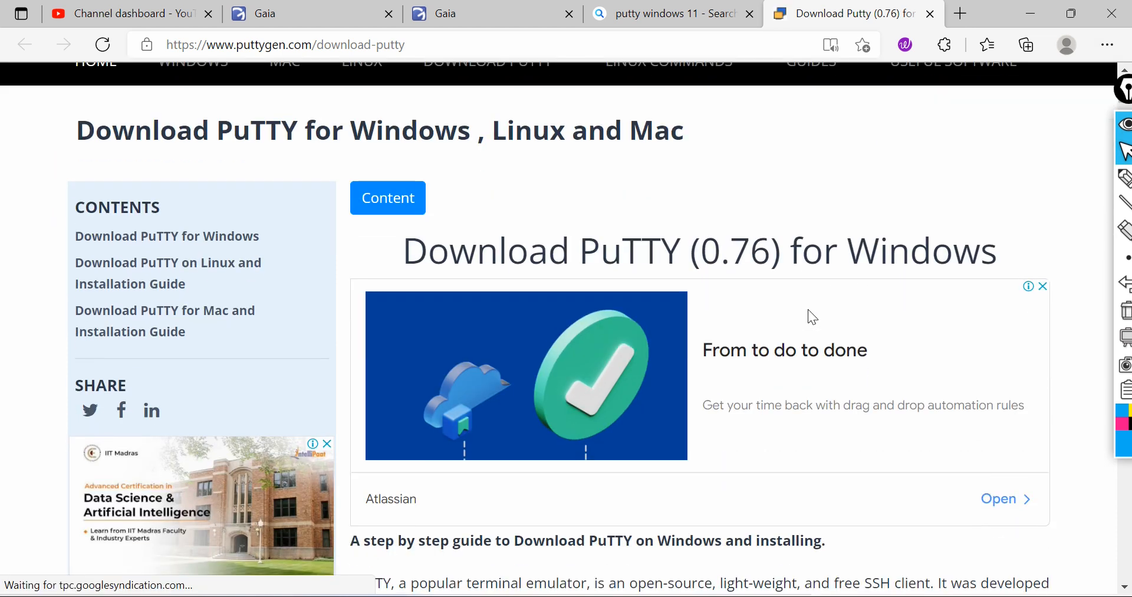
scroll(808, 310, "down", 7)
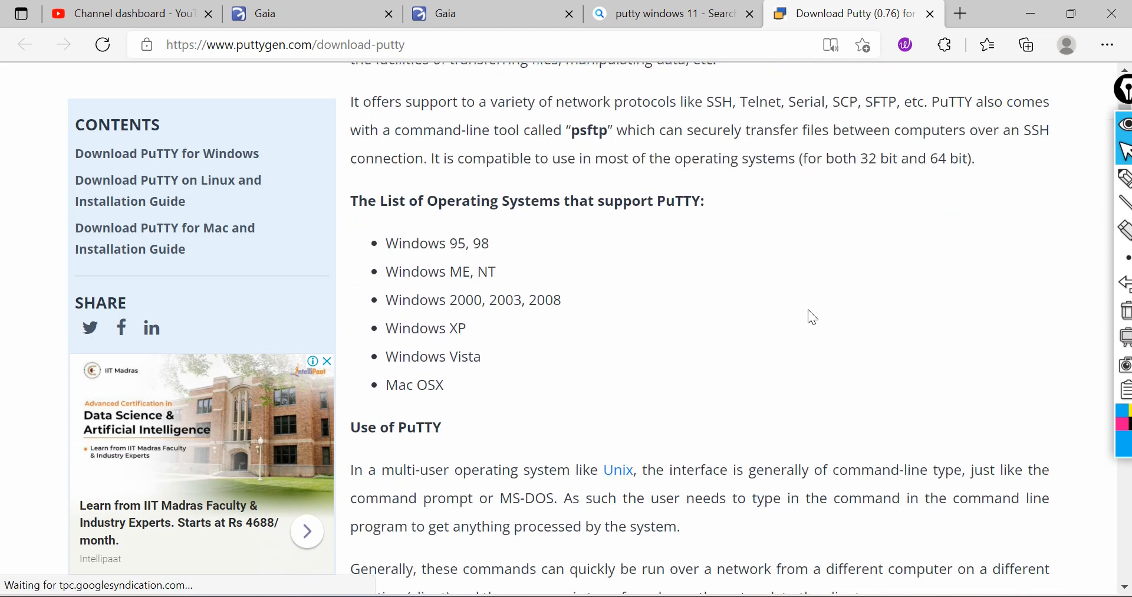
scroll(807, 310, "down", 12)
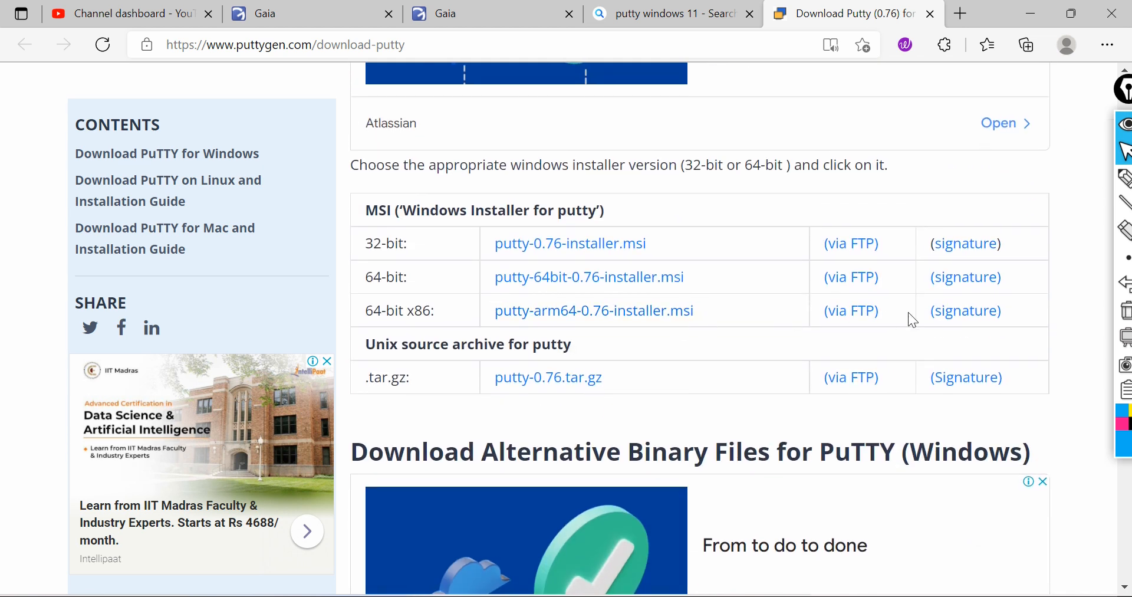
left_click(578, 283)
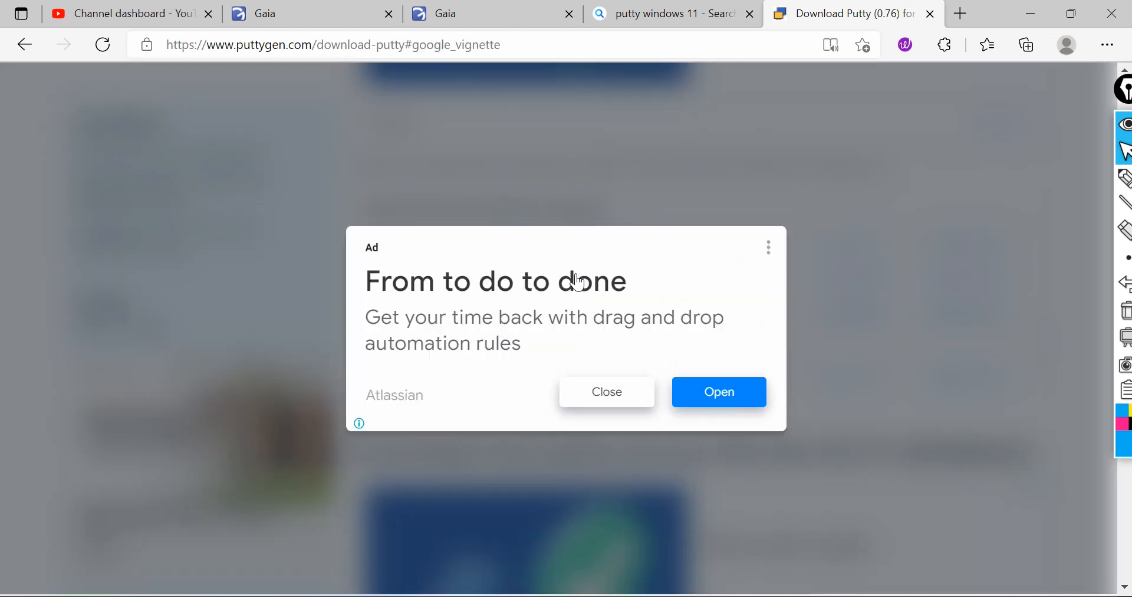
left_click(620, 400)
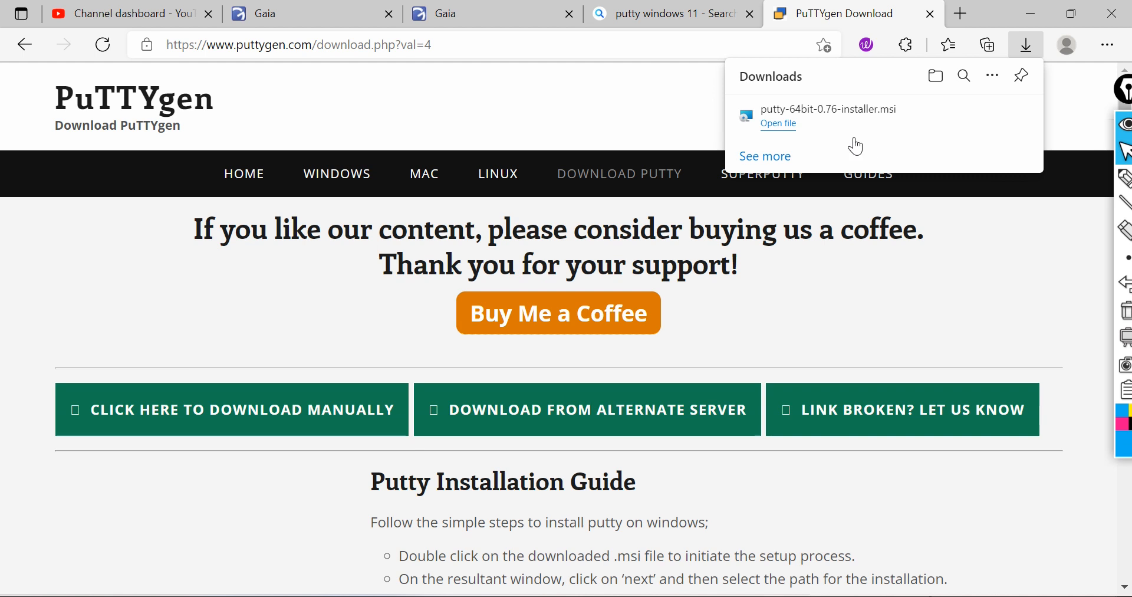
Step: Run the downloaded installer and install PuTTY release 0.76 to C:\Program Files\PuTTY\ with default features
left_click(783, 123)
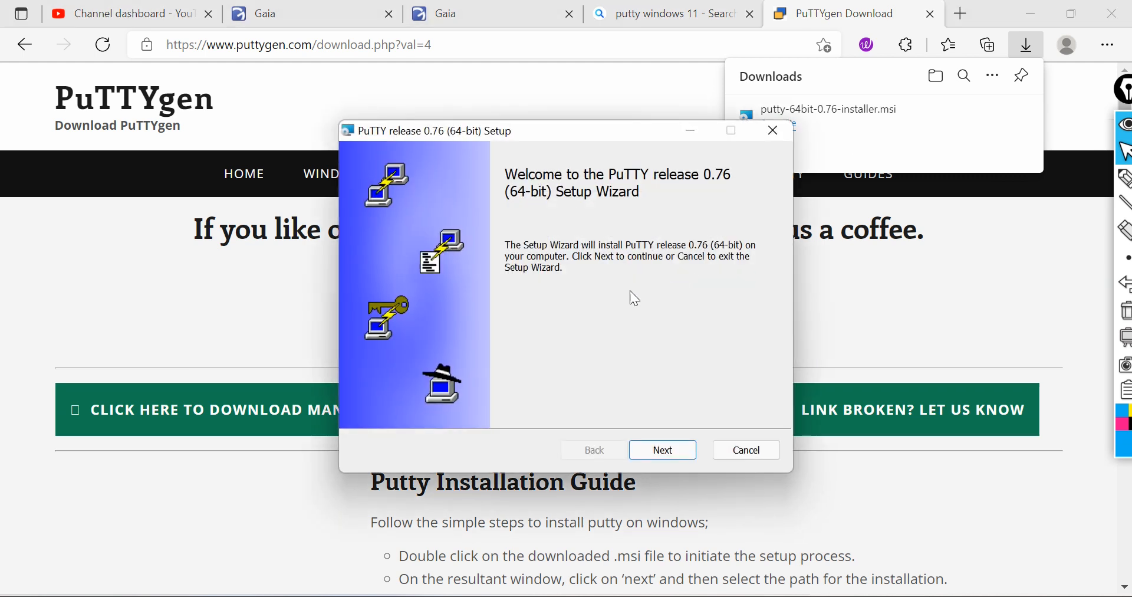
left_click(664, 451)
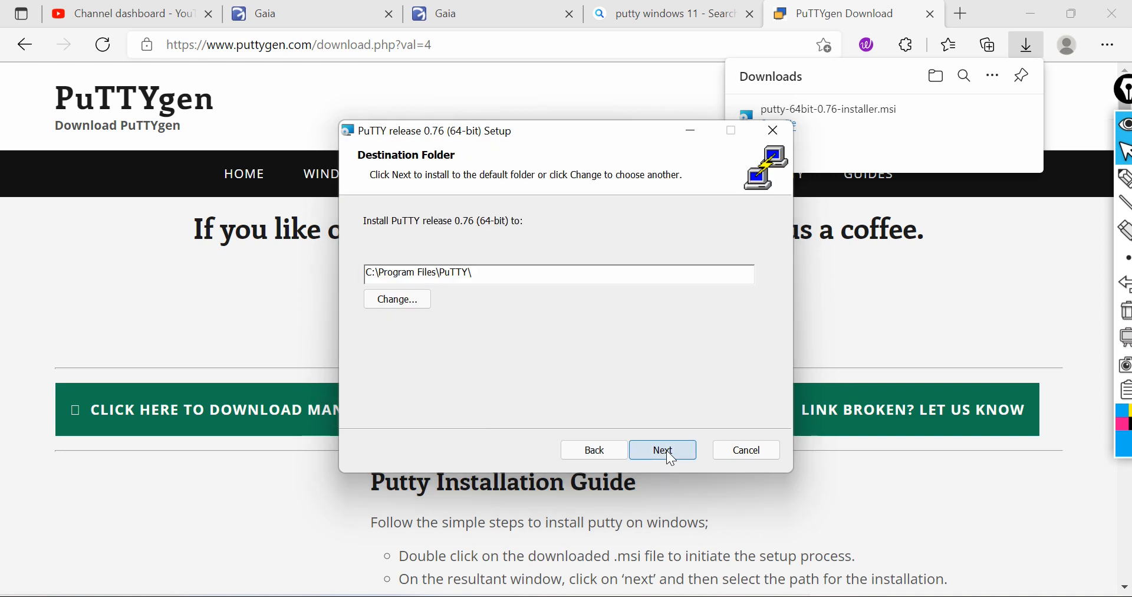
left_click(666, 450)
left_click(666, 450)
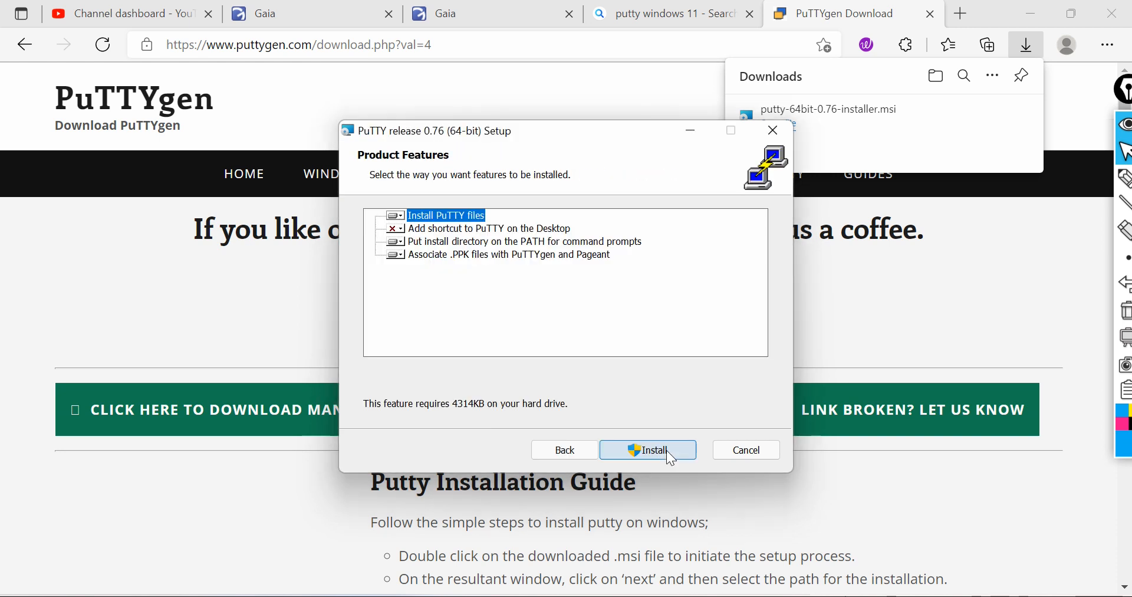
left_click(666, 450)
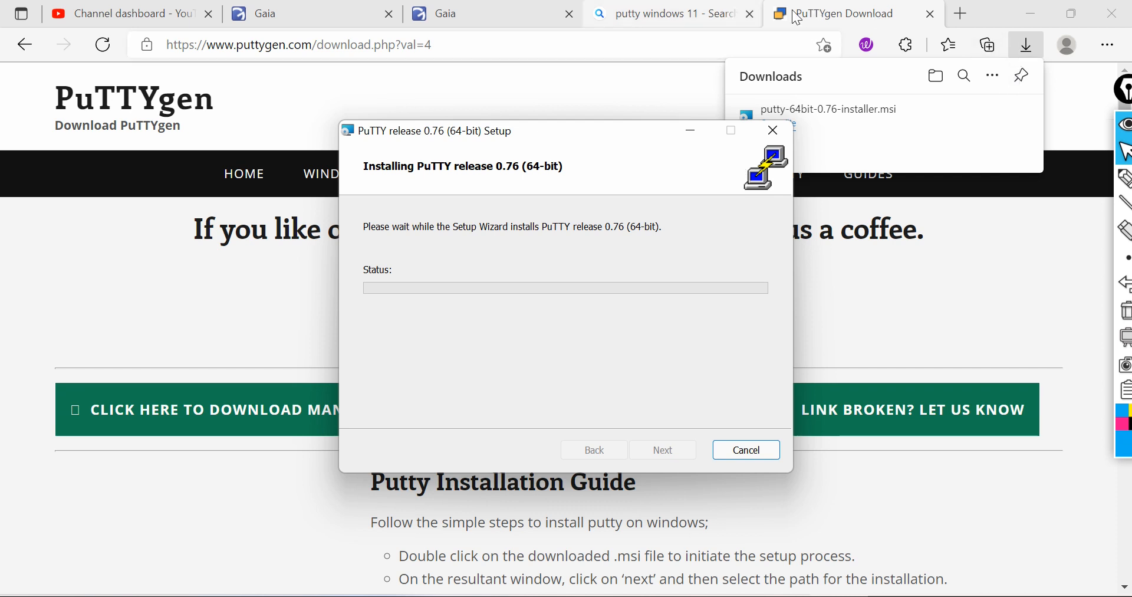
Step: Close the PuTTYgen download tab and the Bing search results tab
left_click(931, 14)
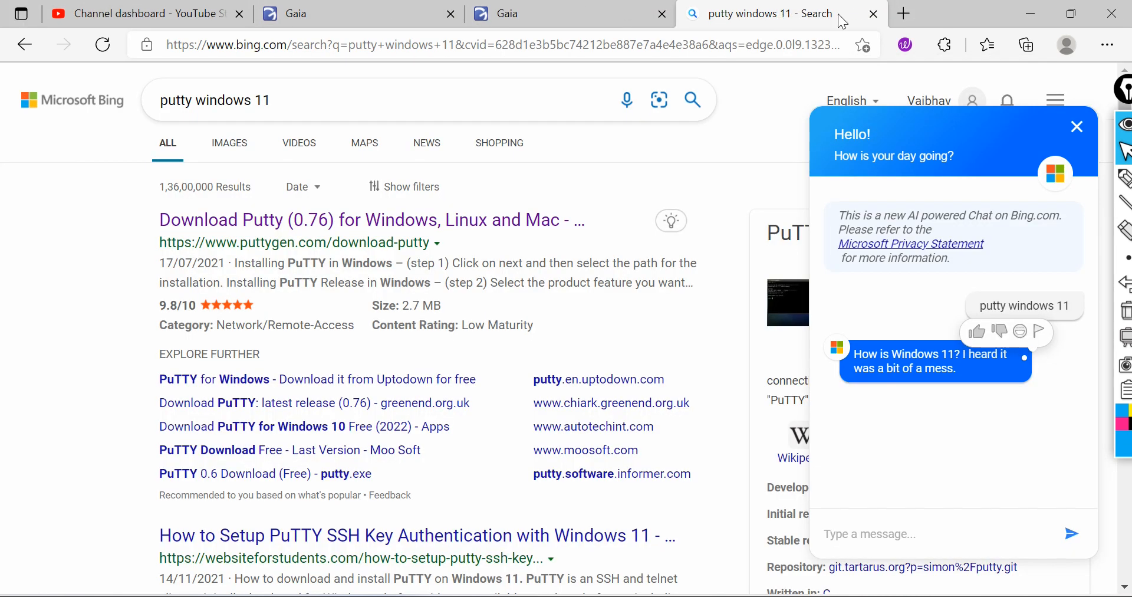
left_click(875, 14)
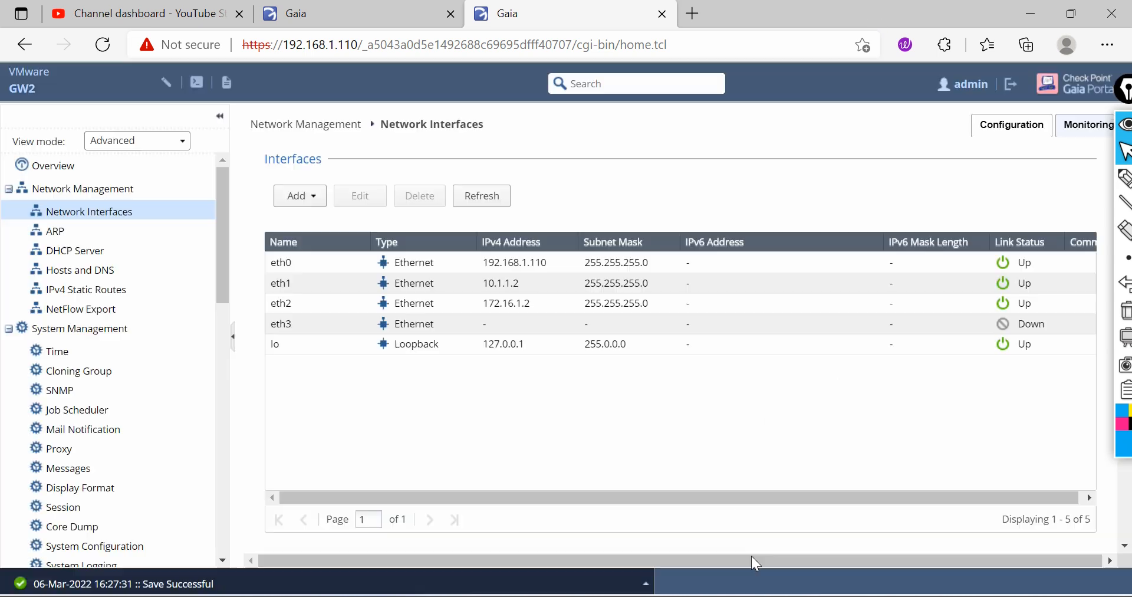
Step: Return to SmartConsole and install the Standard policy on Cluster1
left_click(696, 596)
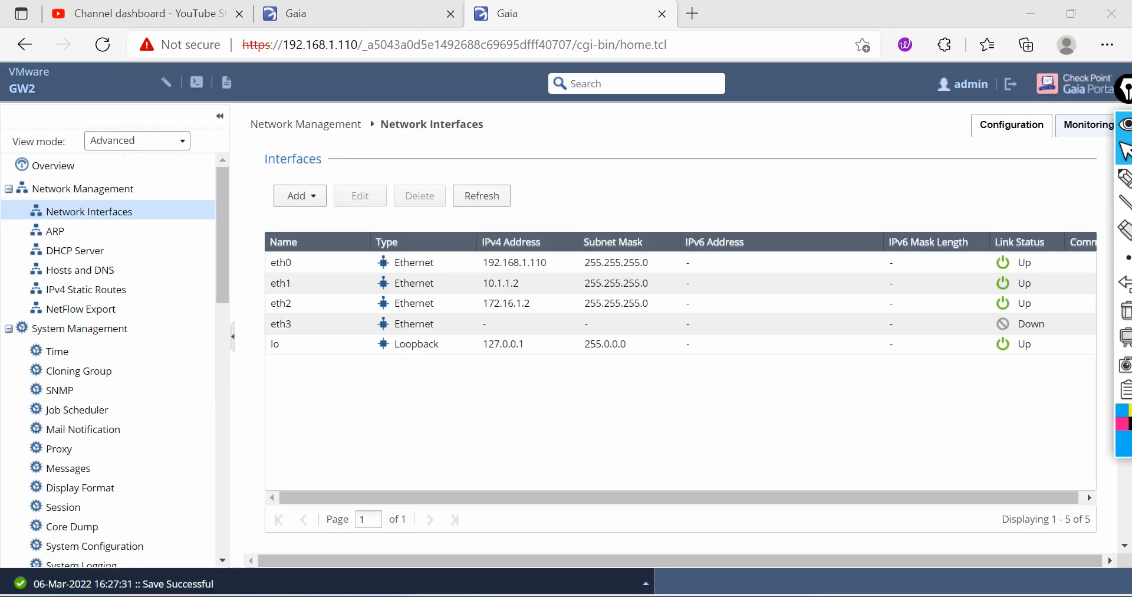
left_click(702, 595)
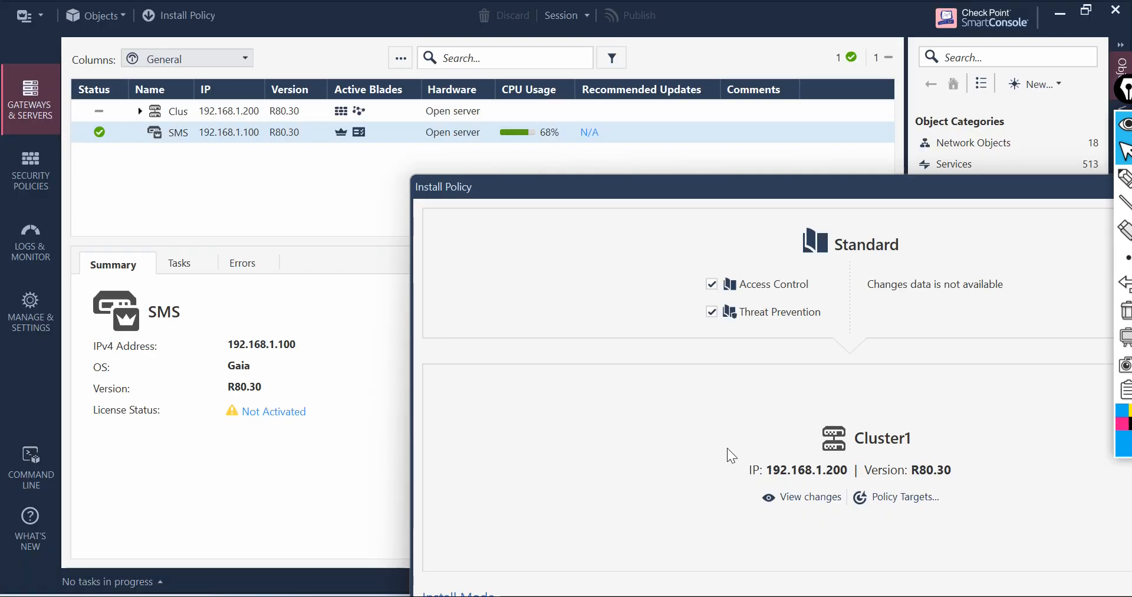
left_click_drag(724, 188, 461, 41)
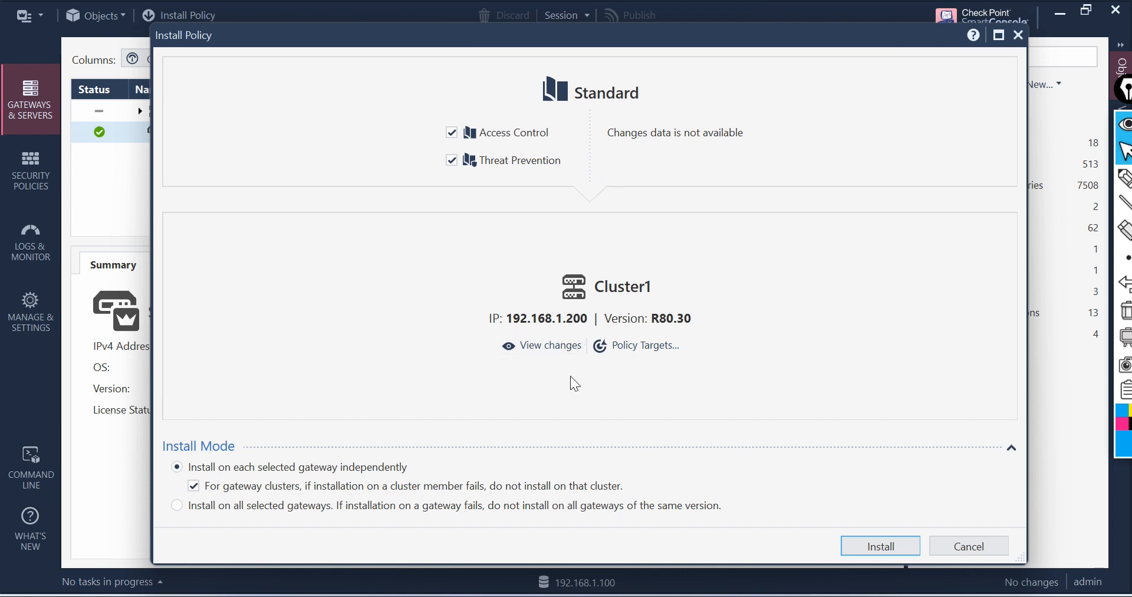
left_click(882, 536)
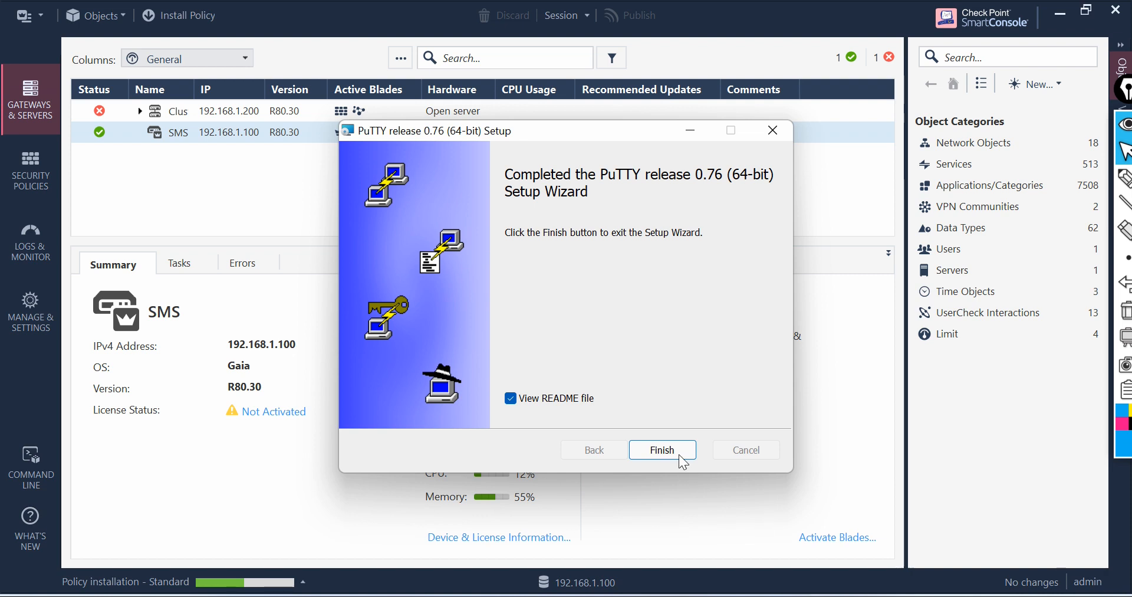
Step: Finish the PuTTY setup wizard without viewing the README file
left_click(551, 406)
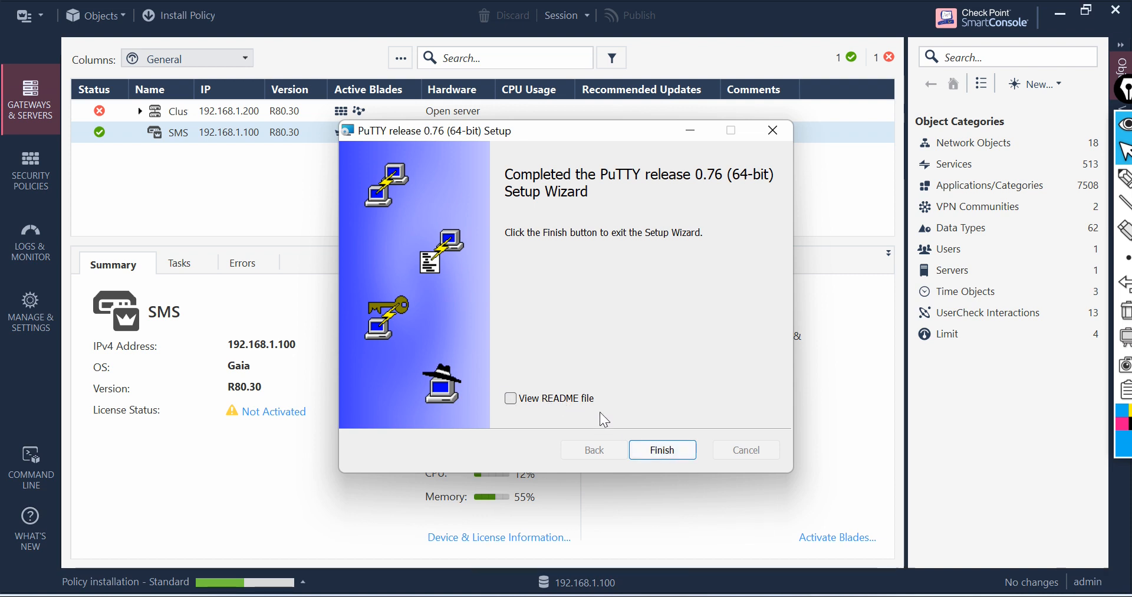
left_click(672, 450)
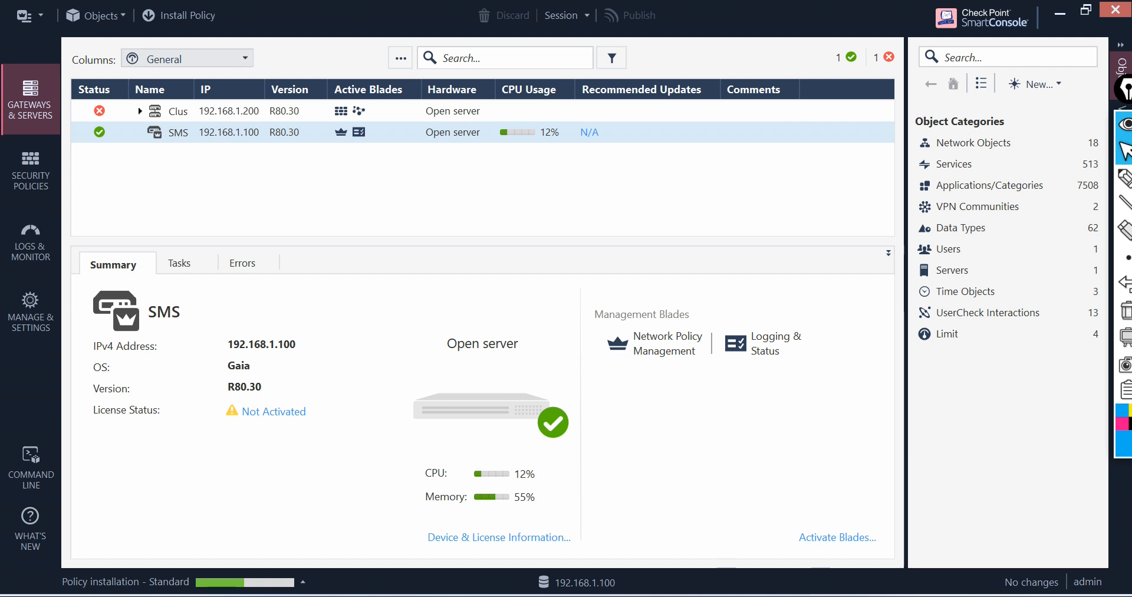
Step: Try an SSH connection to 192.168.1.100 in PuTTY, cancelling it at the host key alert
key("super")
type("pu")
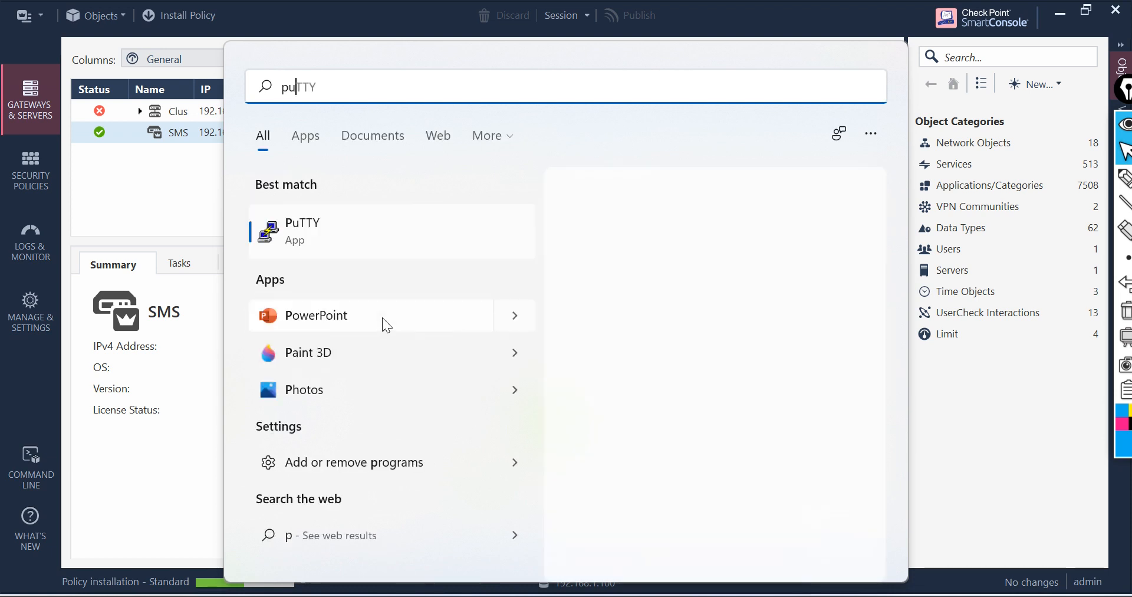
left_click(317, 237)
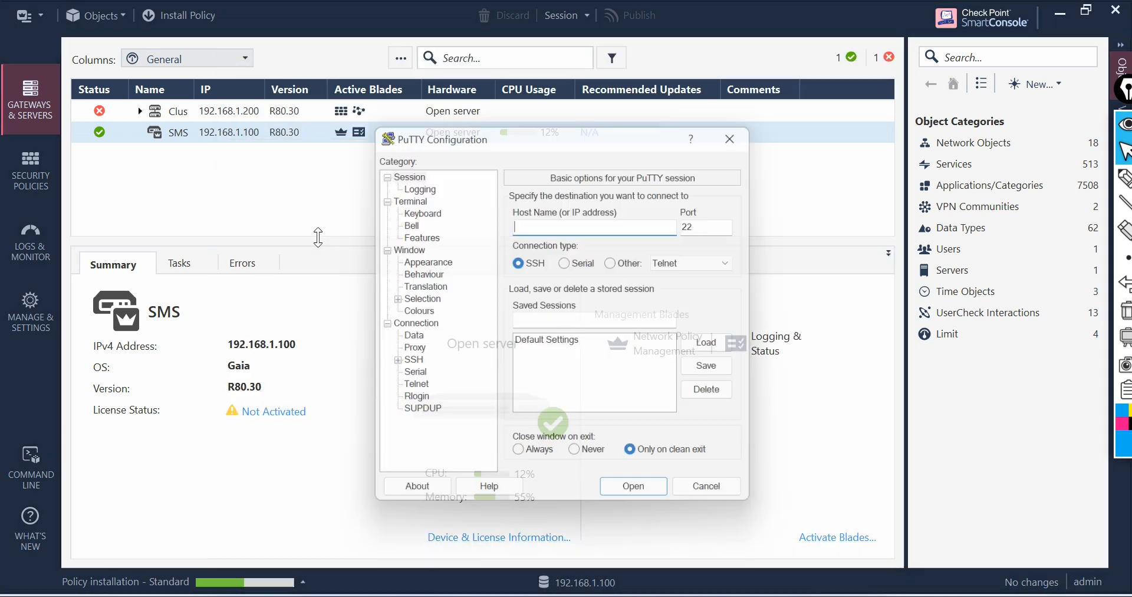
type("192")
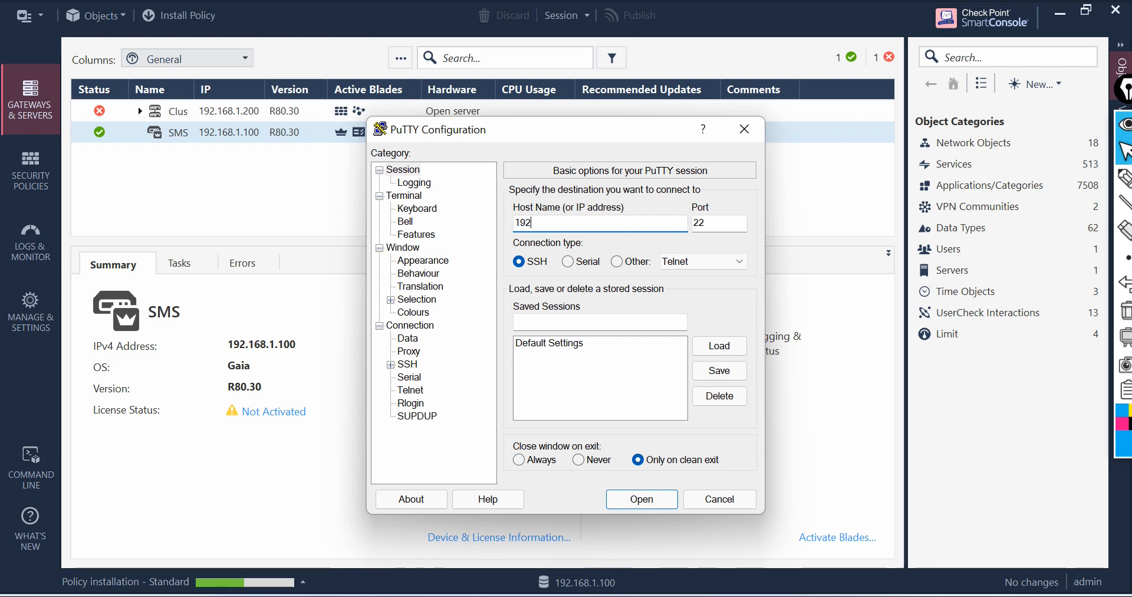
type(".168.1.100")
left_click(642, 499)
left_click_drag(411, 138, 777, 45)
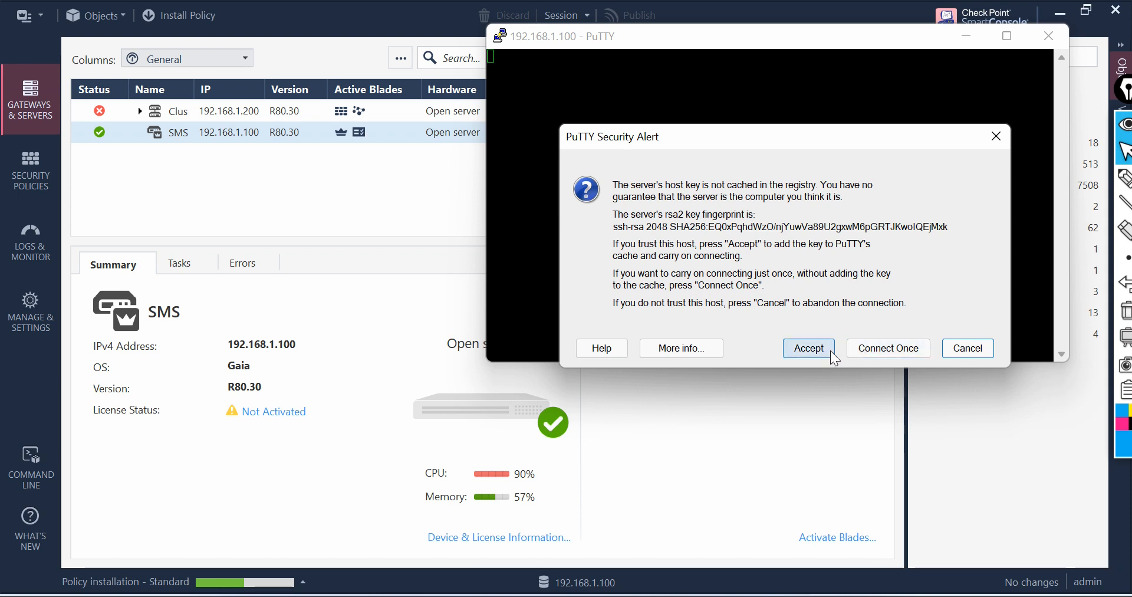
left_click(991, 349)
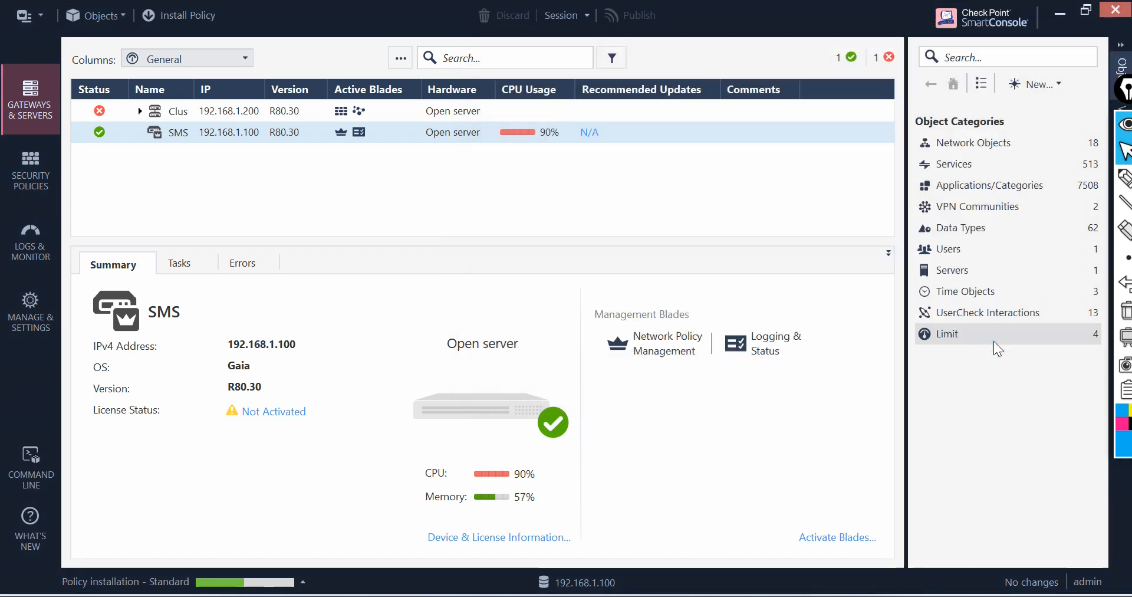
Step: Open PuTTY again and start an SSH session to 192.168.1.101
key("super+s")
type("p")
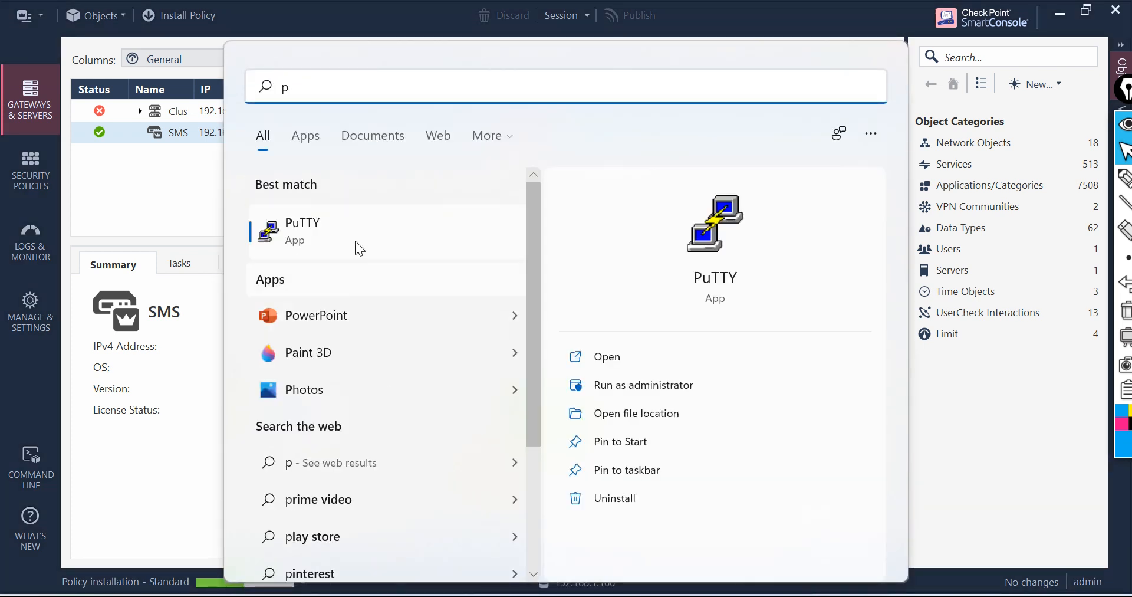
left_click(359, 235)
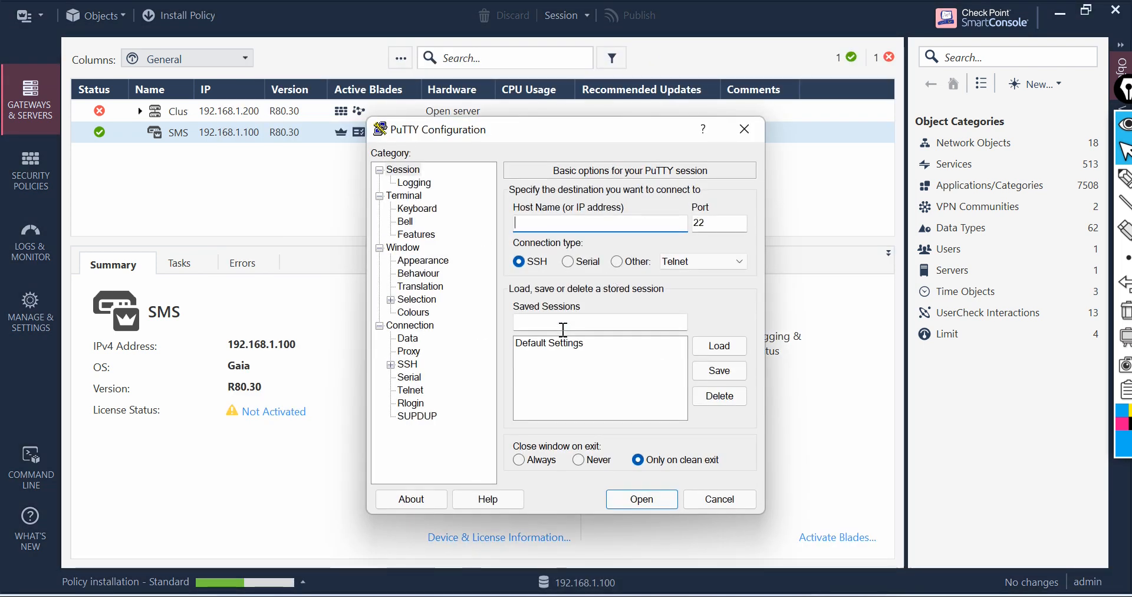
type("192.168")
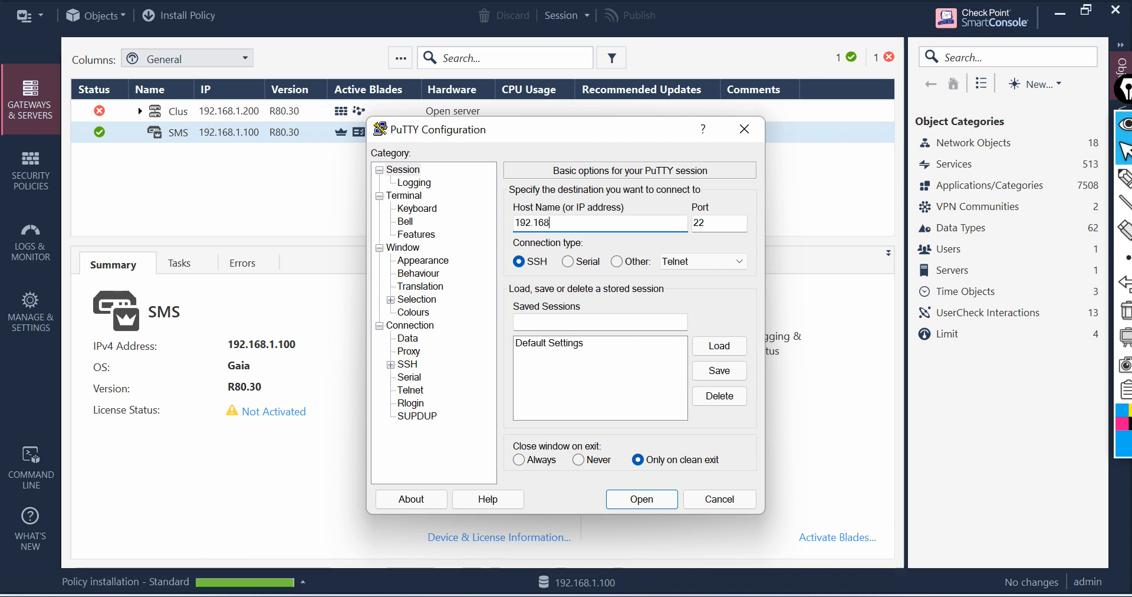
type(".1.101")
left_click(669, 501)
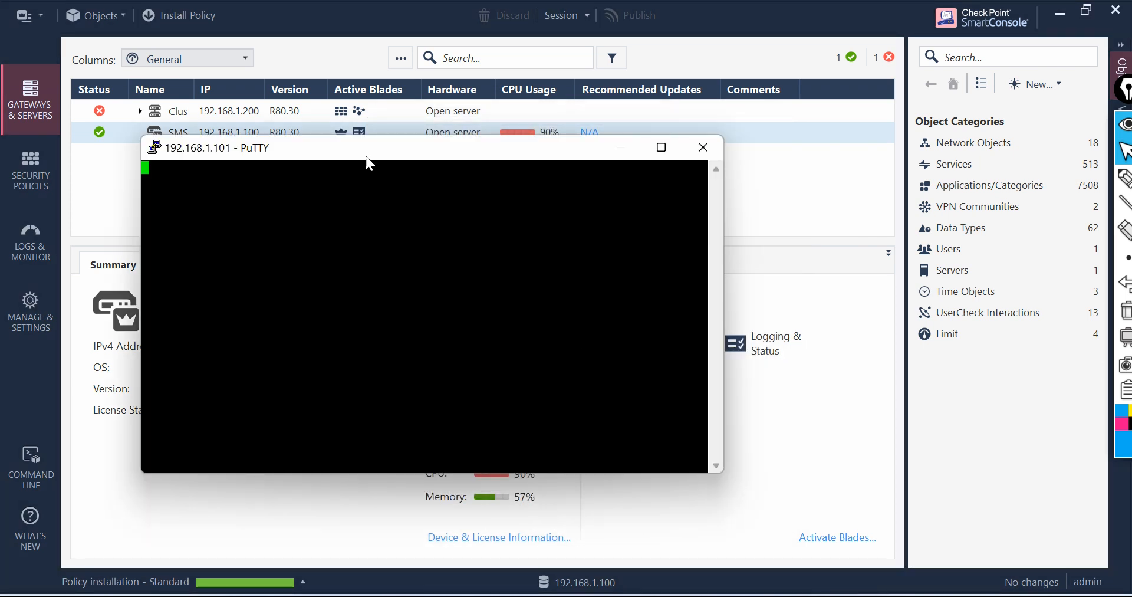
left_click_drag(400, 152, 588, 66)
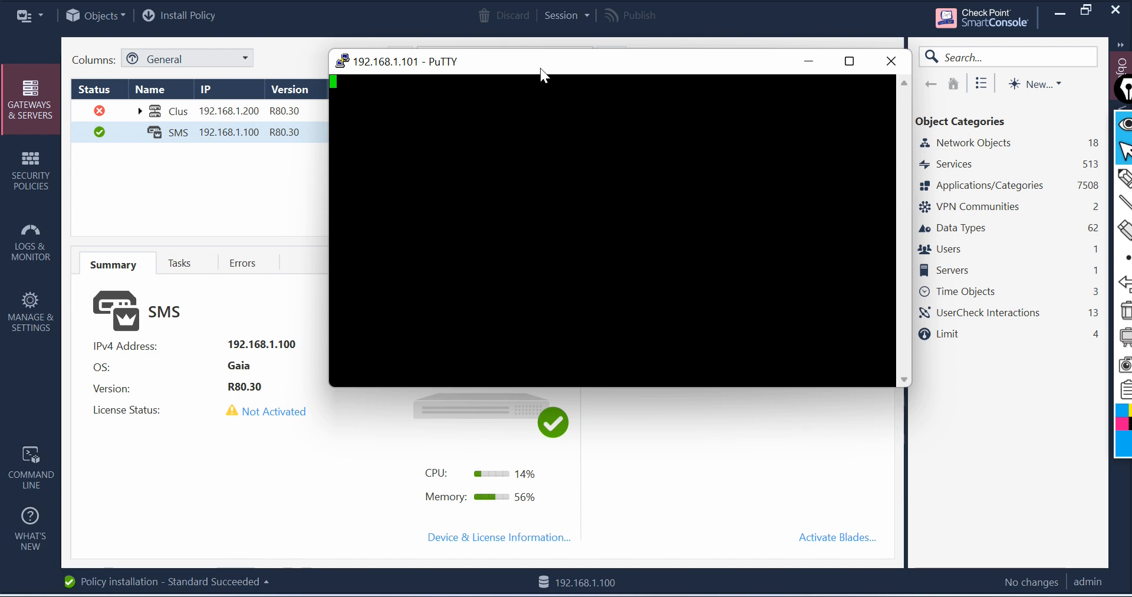
left_click_drag(540, 70, 756, 218)
Step: Expand Cluster1 in the gateways list to show its member gateways
left_click(140, 111)
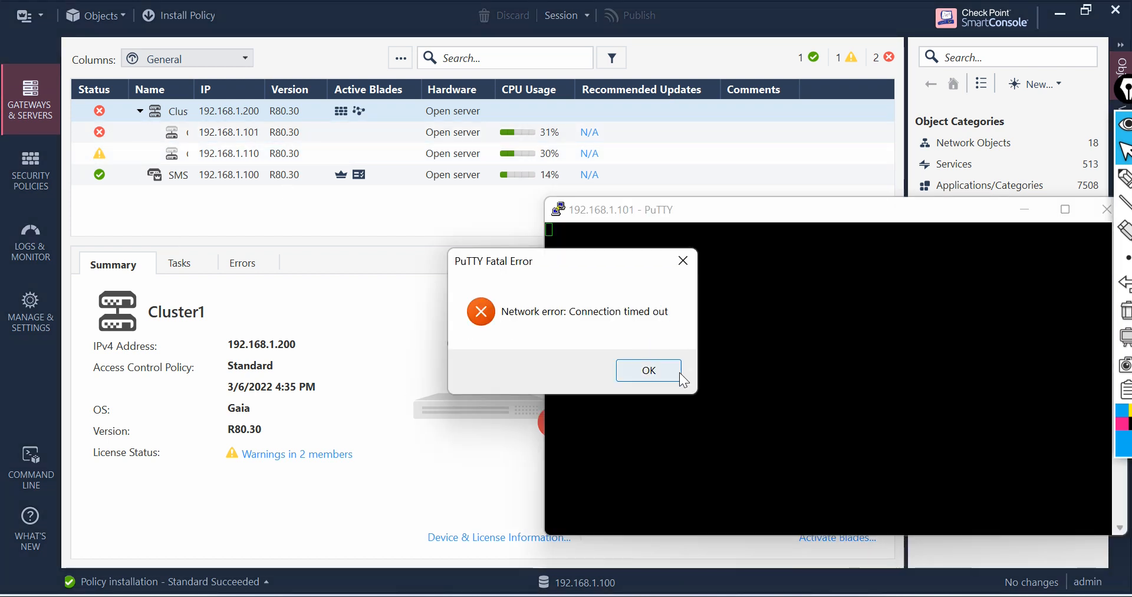
left_click(649, 370)
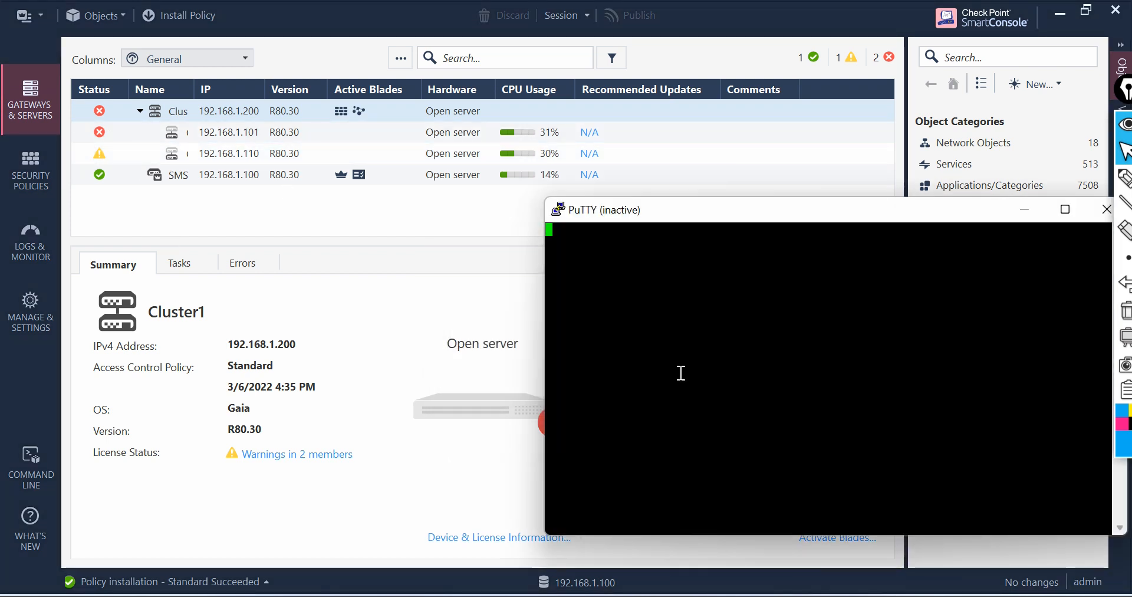
left_click_drag(694, 210, 519, 93)
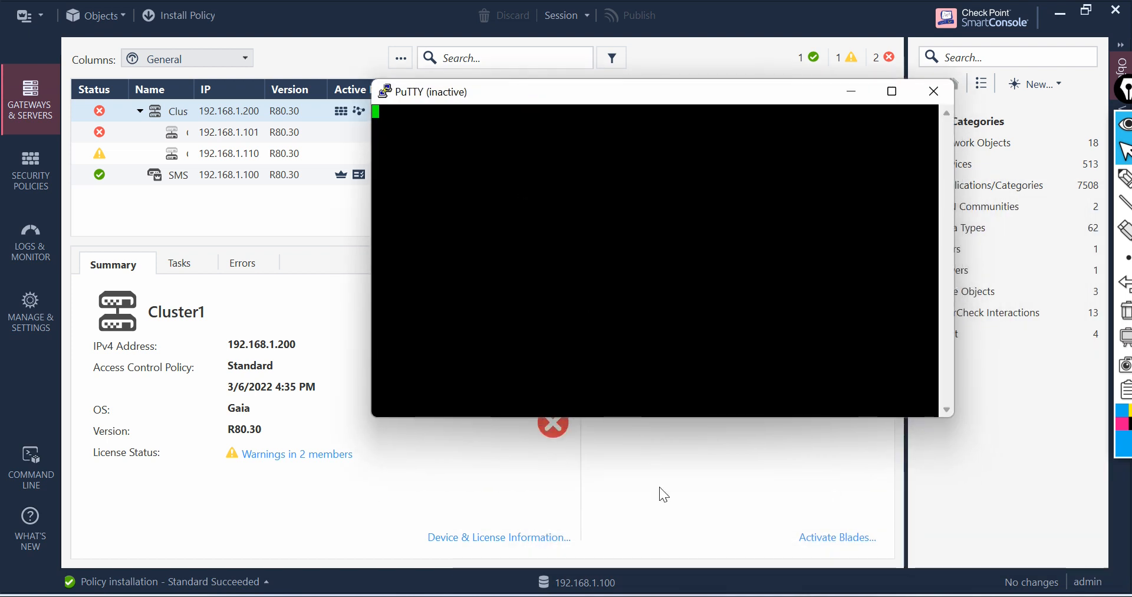
Step: Start a new PuTTY session from the inactive window and connect over SSH to 192.168.1.110
right_click(497, 94)
left_click(596, 272)
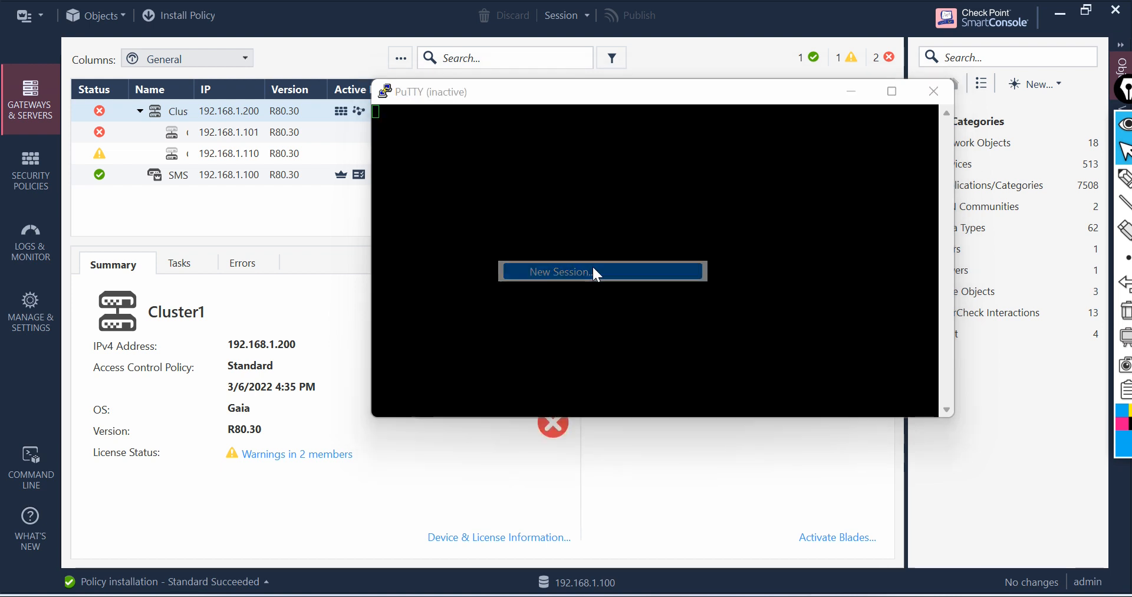
type("192.168.1.110")
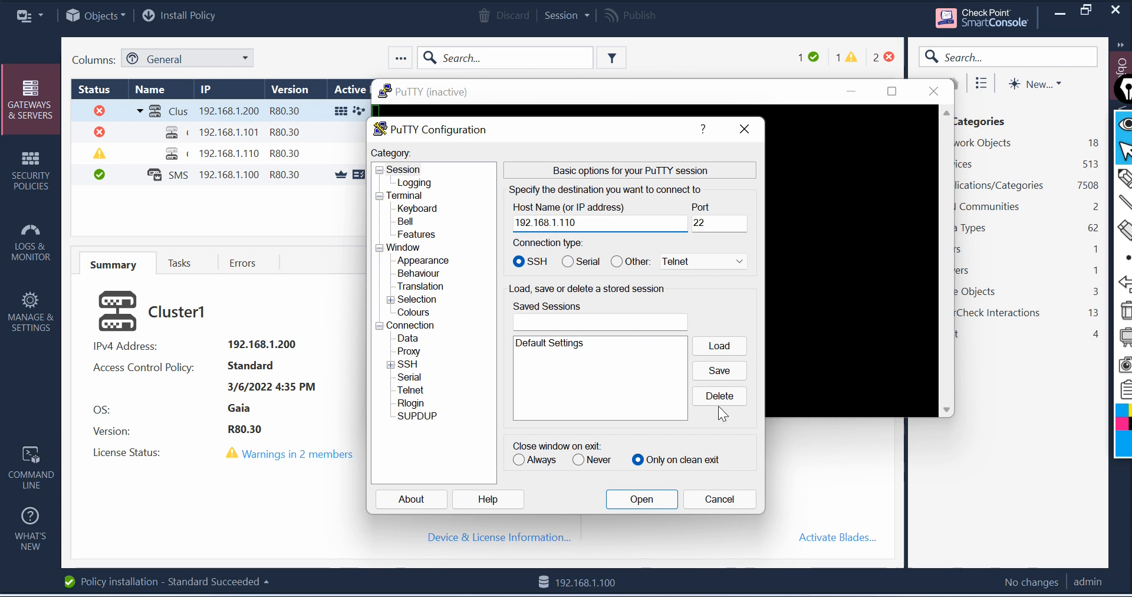
left_click(641, 499)
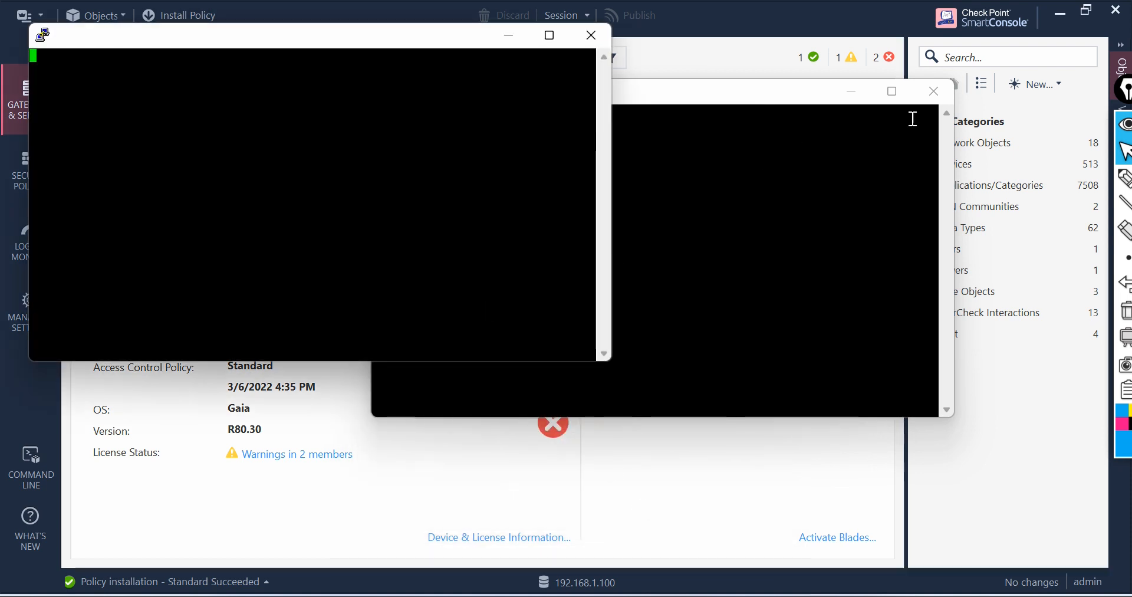
Step: Close the inactive PuTTY window and minimize the 192.168.1.110 session
left_click(938, 98)
left_click(940, 99)
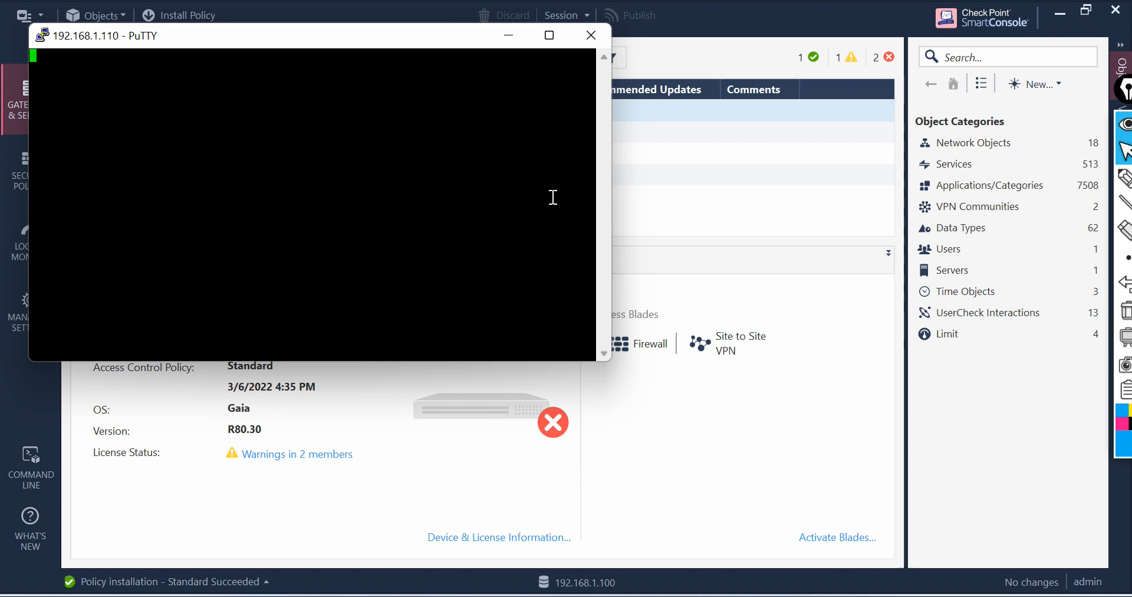
left_click(511, 36)
Step: Add a new access rule above the Cleanup rule in the Standard policy and name it Admin Access
left_click(55, 153)
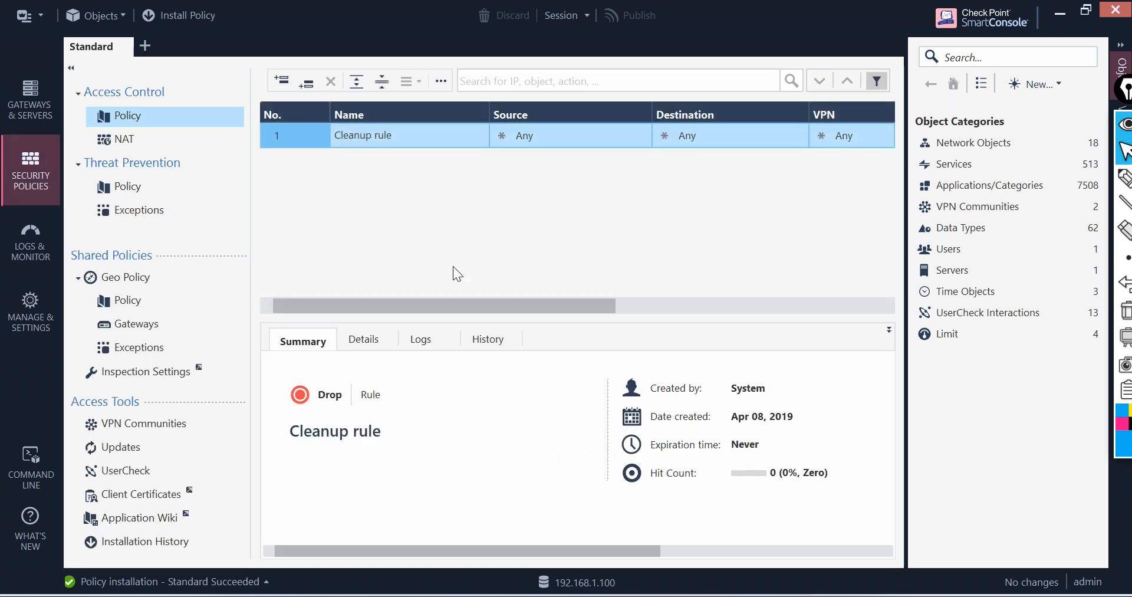
left_click_drag(505, 307, 330, 248)
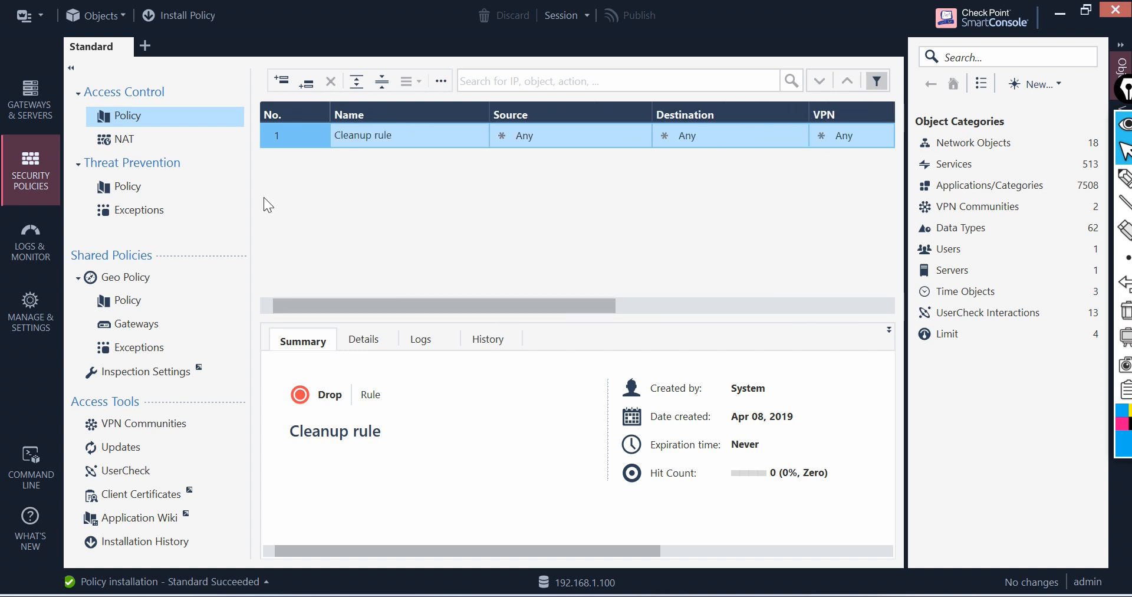
right_click(285, 137)
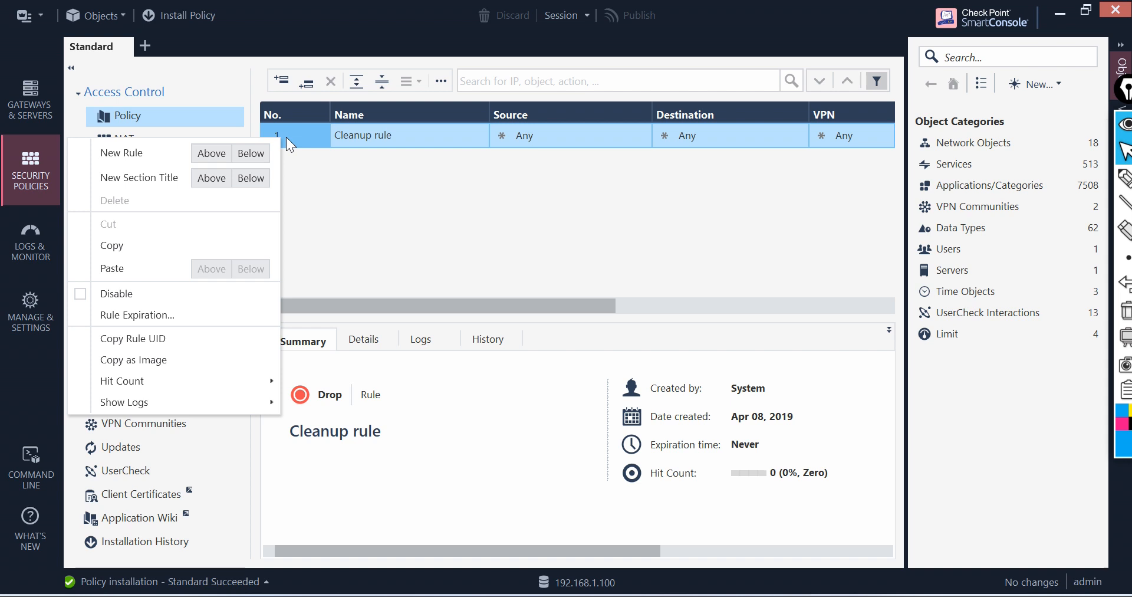
left_click(214, 148)
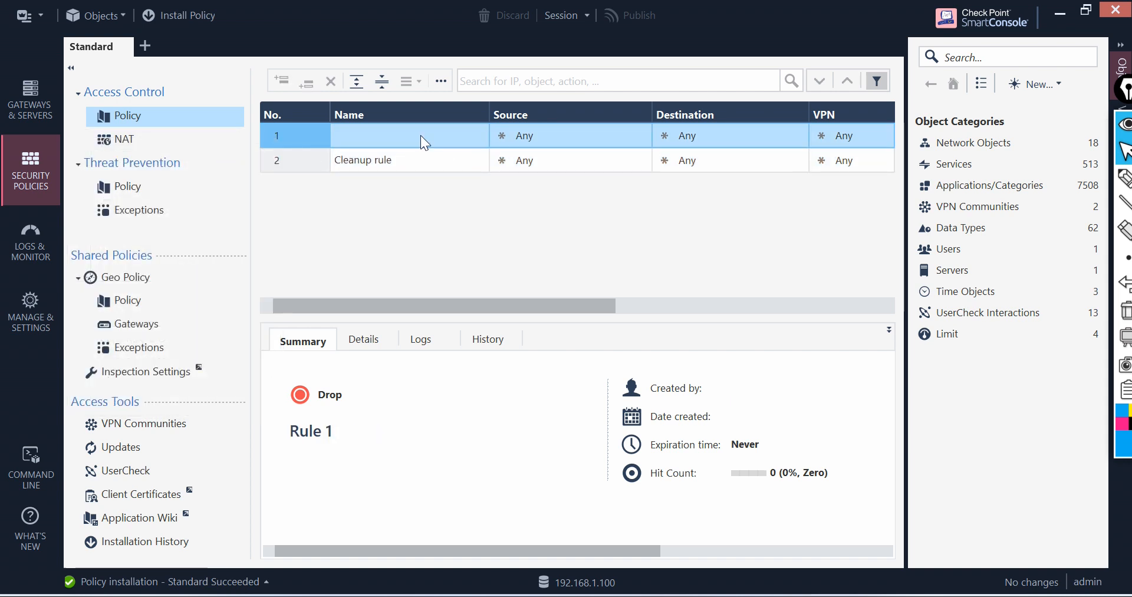
left_click(447, 133)
type("Admin Access")
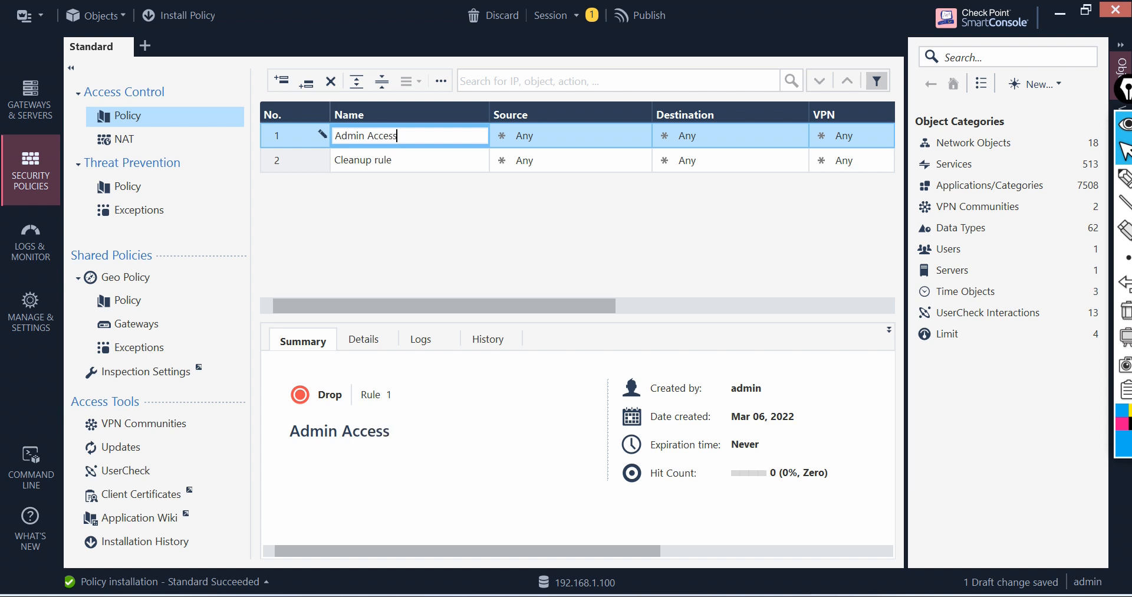
Step: Set the Admin Access rule's action to Accept and its track to Log
left_click_drag(552, 307, 681, 320)
mouse_move(582, 132)
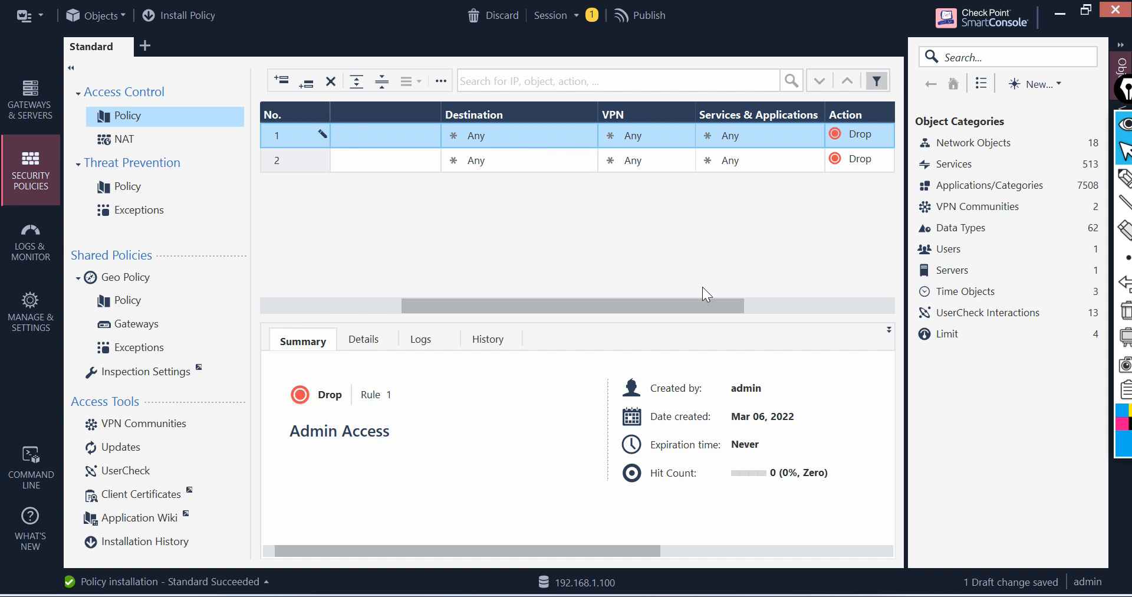
left_click_drag(720, 306, 789, 303)
left_click(752, 140)
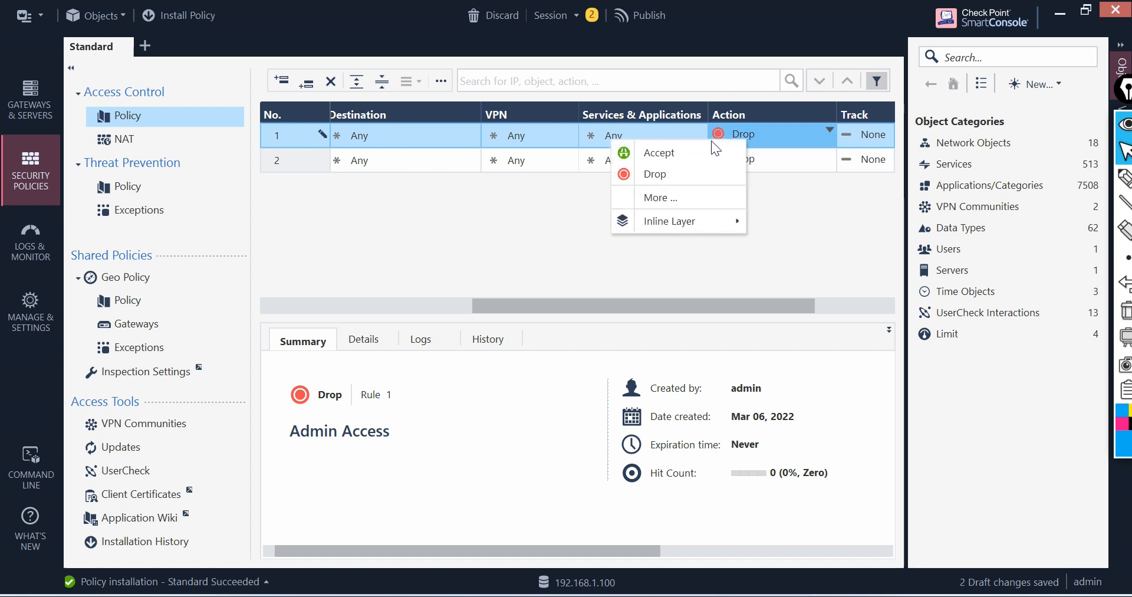
left_click(683, 154)
left_click(869, 134)
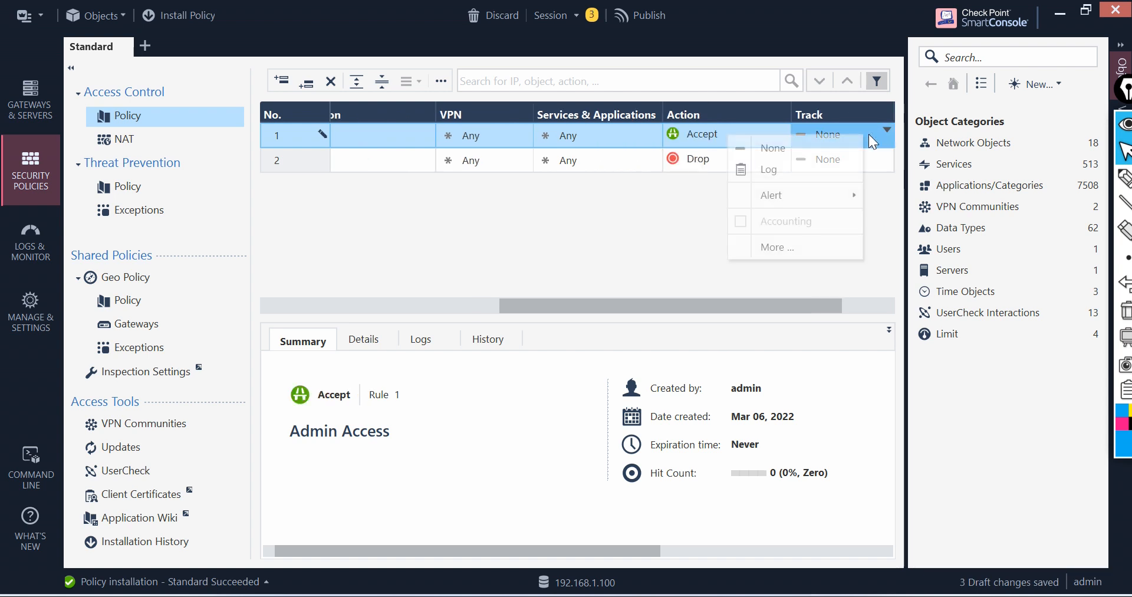
left_click(781, 170)
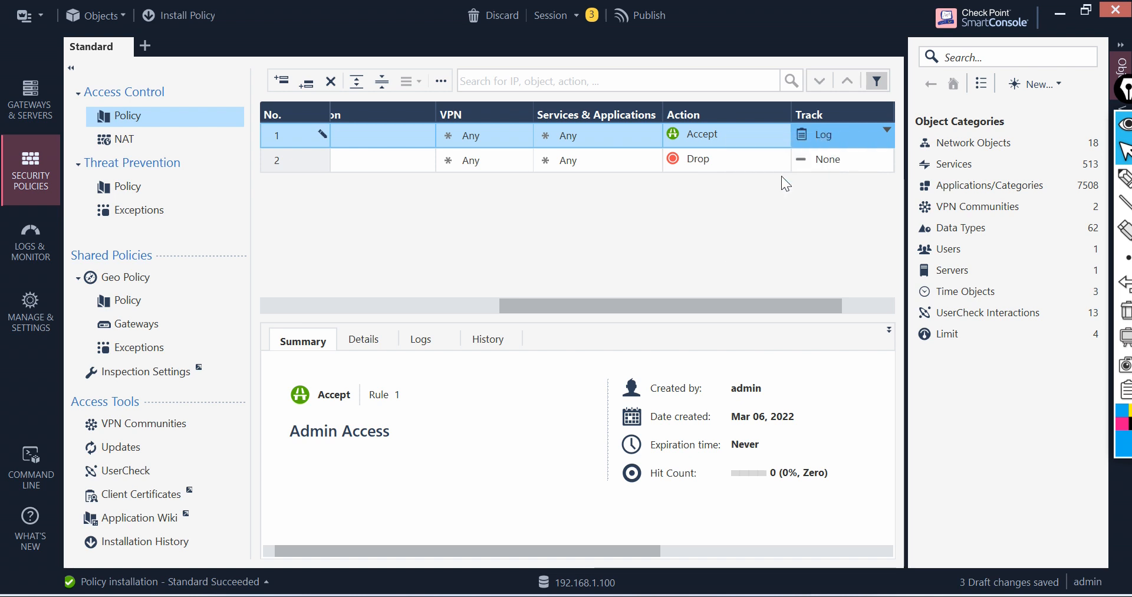
Step: Set the Cleanup rule's track to Log and publish the session changes
left_click(840, 159)
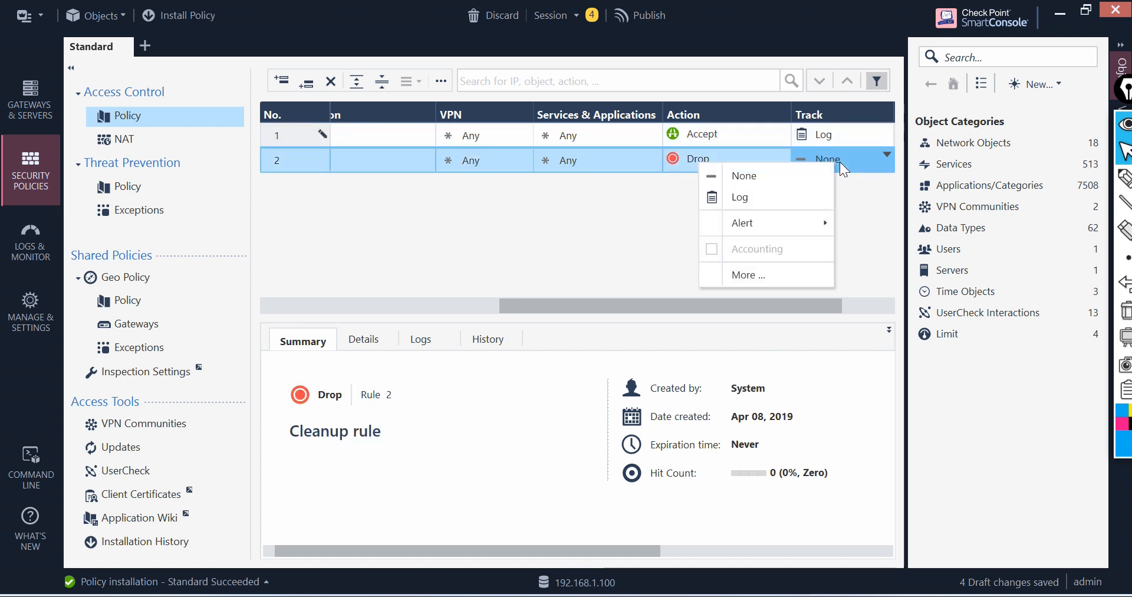
left_click(784, 197)
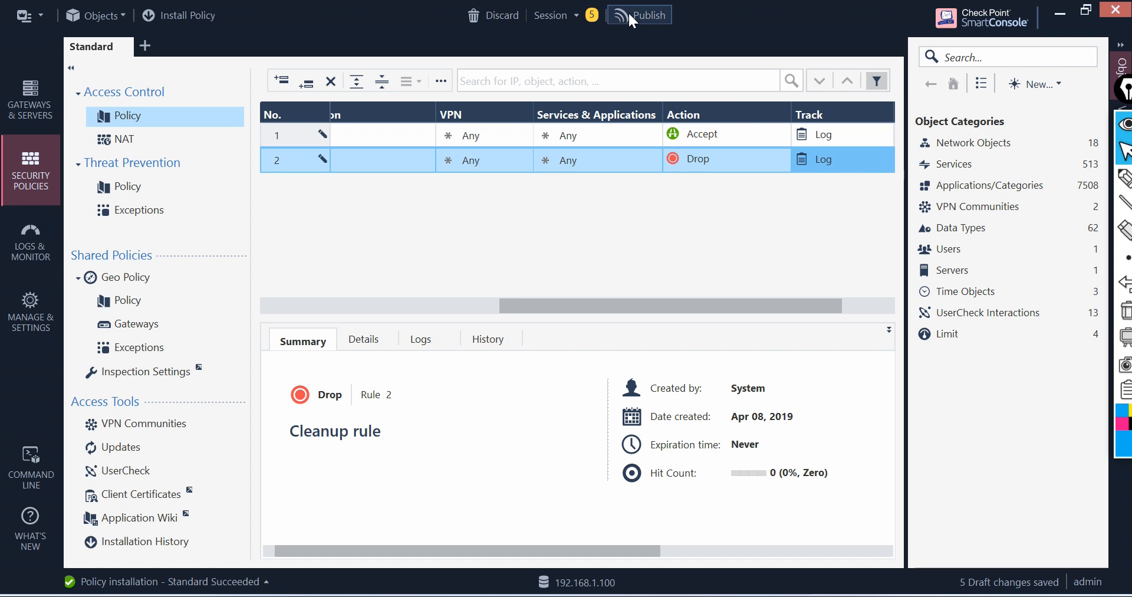
left_click(628, 12)
left_click(633, 426)
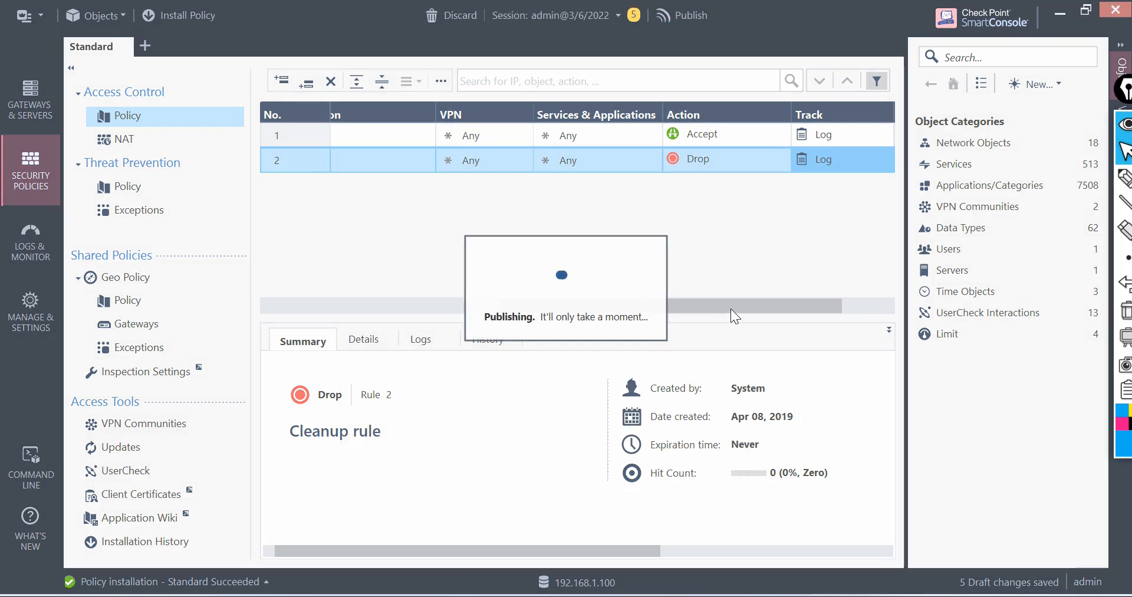
Step: Install the Standard policy on Cluster1
left_click_drag(735, 307, 324, 309)
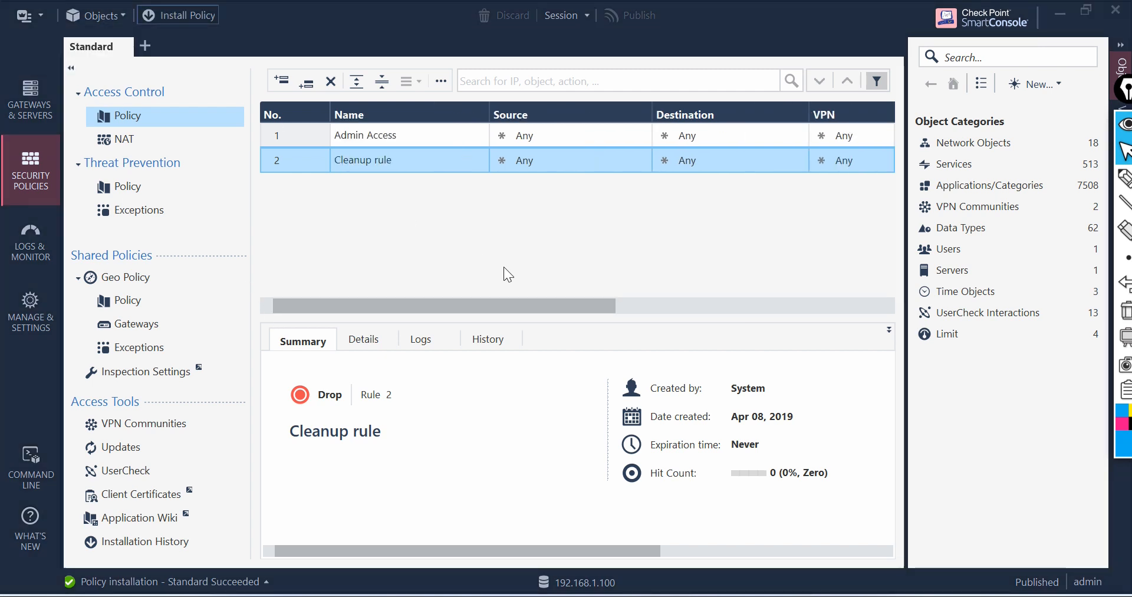
key("ctrl+shift+Return")
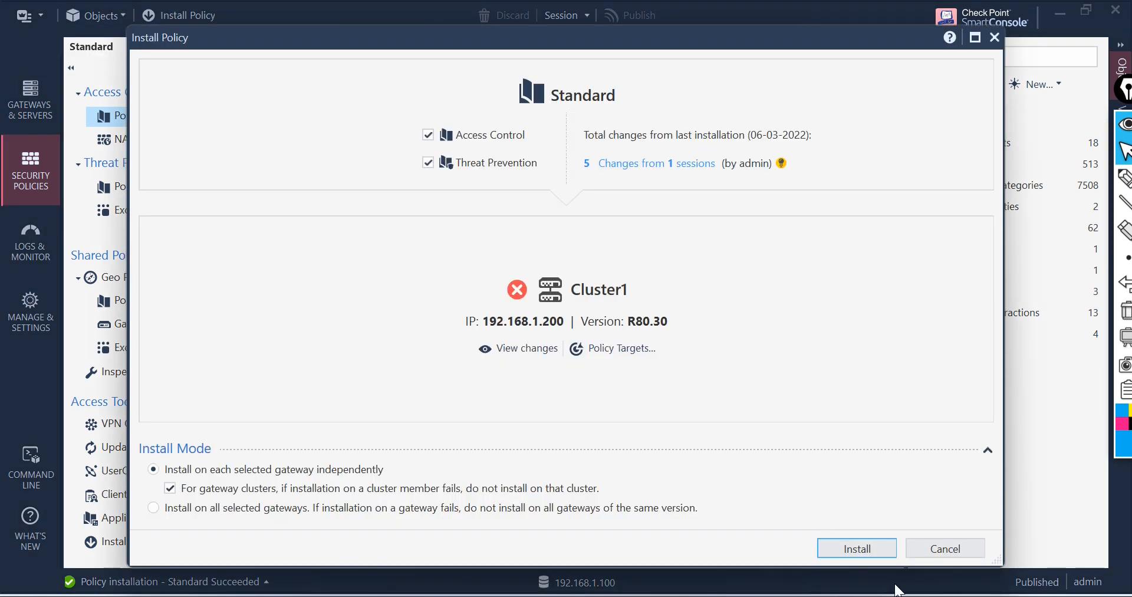
left_click(870, 551)
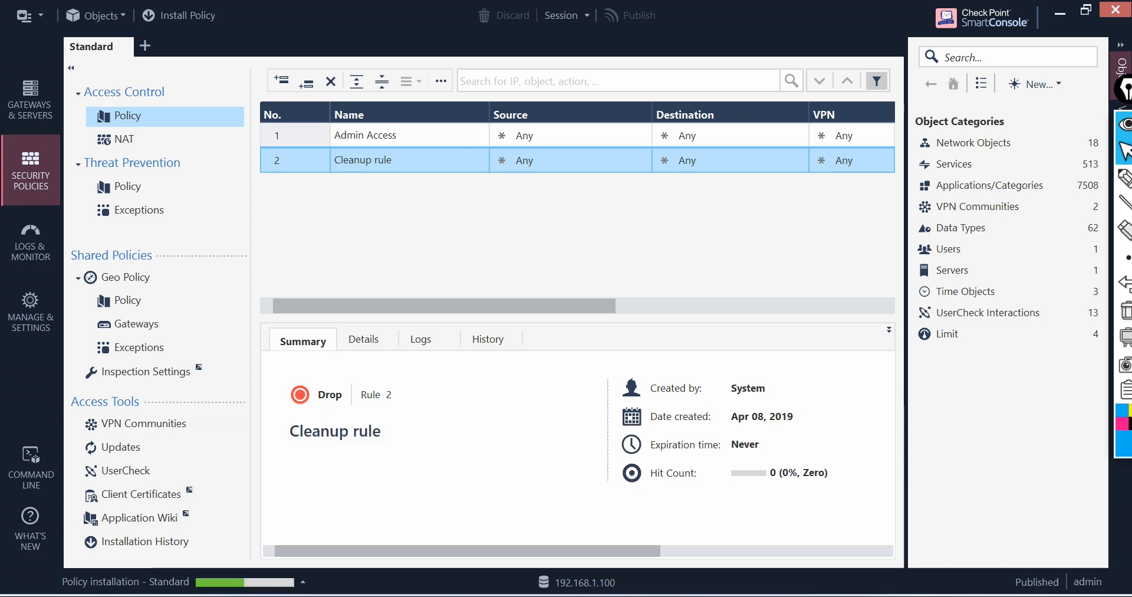
Step: Switch to VMware Workstation and log in to the GW virtual machine console as admin
left_click(664, 595)
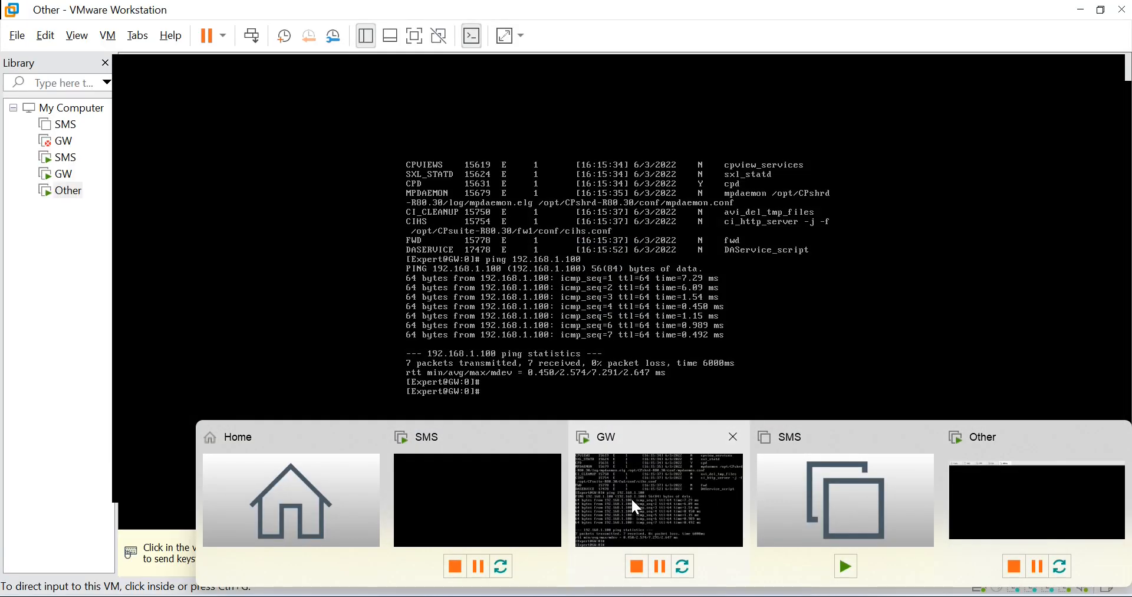
left_click(631, 497)
left_click(443, 334)
type("admin")
key("Return")
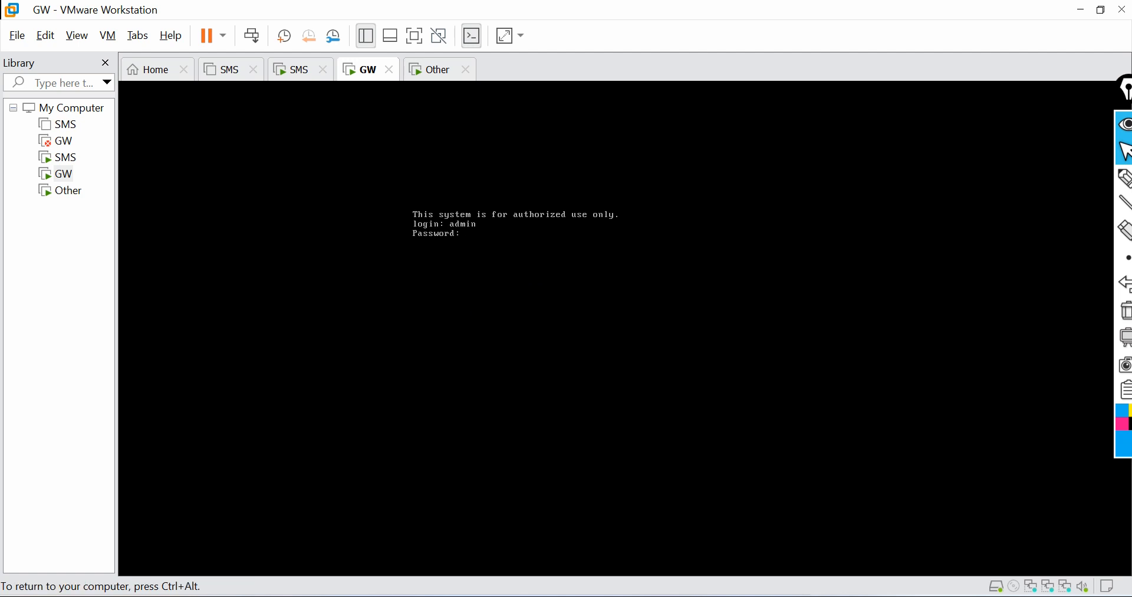
key("Return")
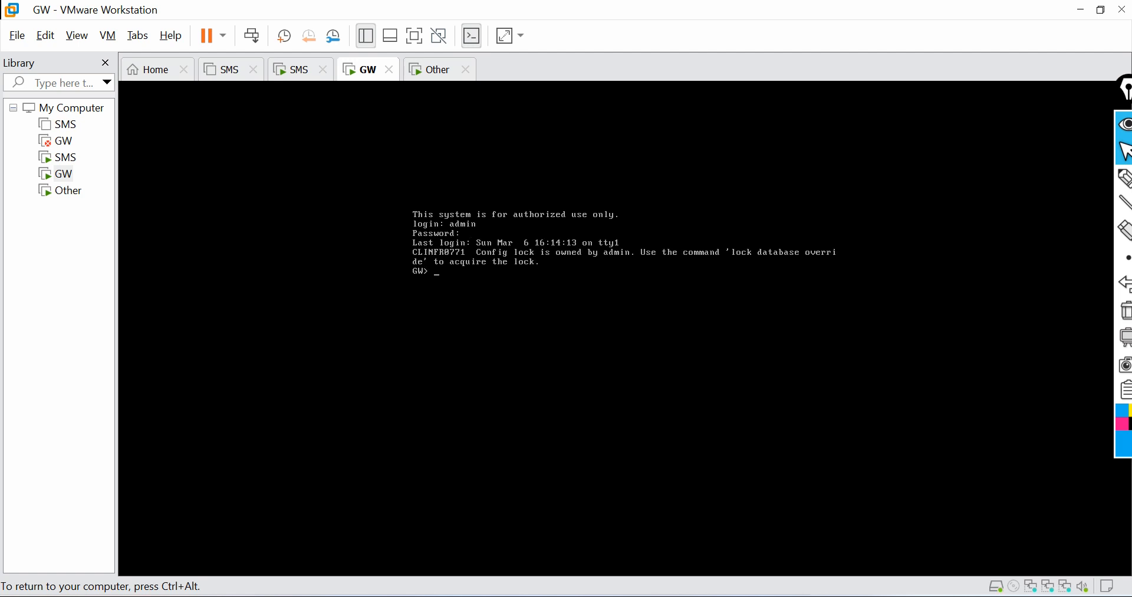
Step: Override the configuration database lock on the GW console with lock database override
type("lock dar")
key("Tab")
type("ta")
key("Tab")
type("ov")
key("Tab")
key("Return")
Step: Enter expert mode with the expert password and check the cluster state with cphaprob stat
type("expert")
key("Return")
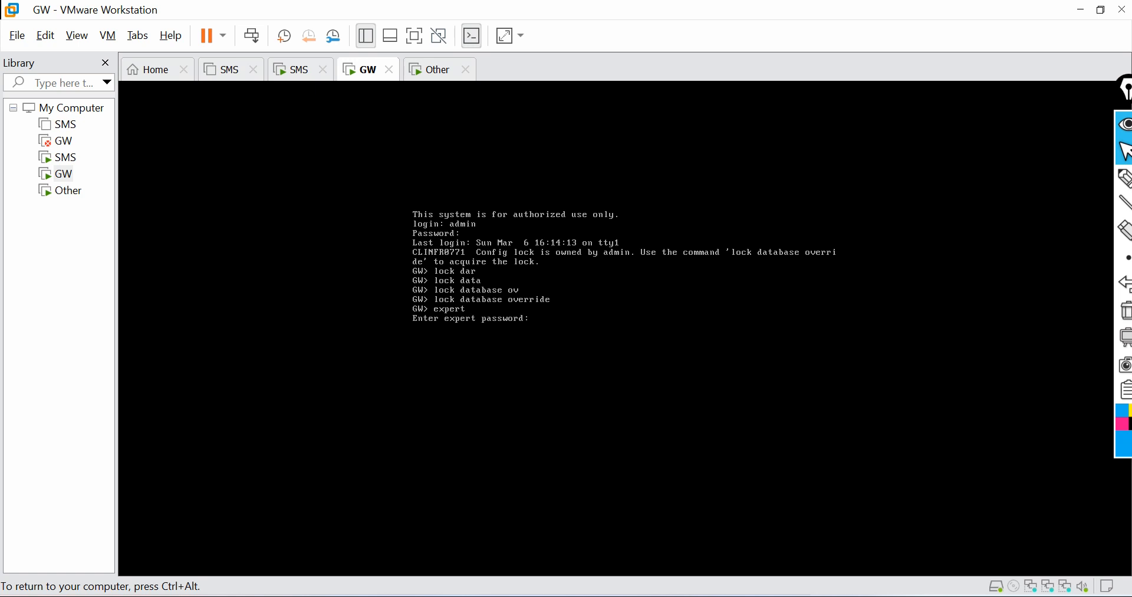
key("Return")
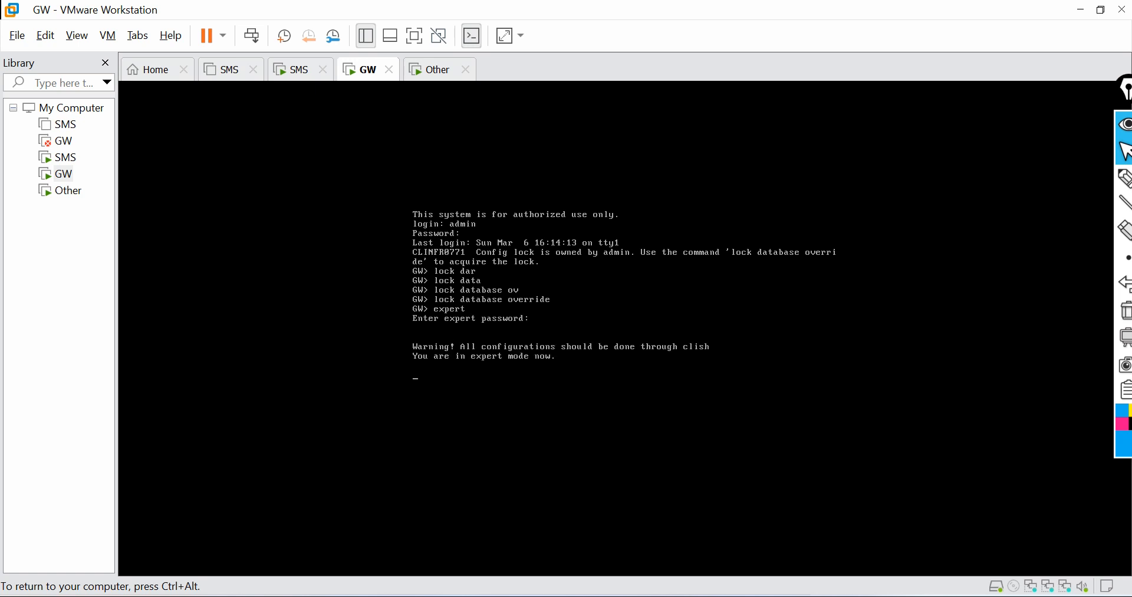
type("cphapro")
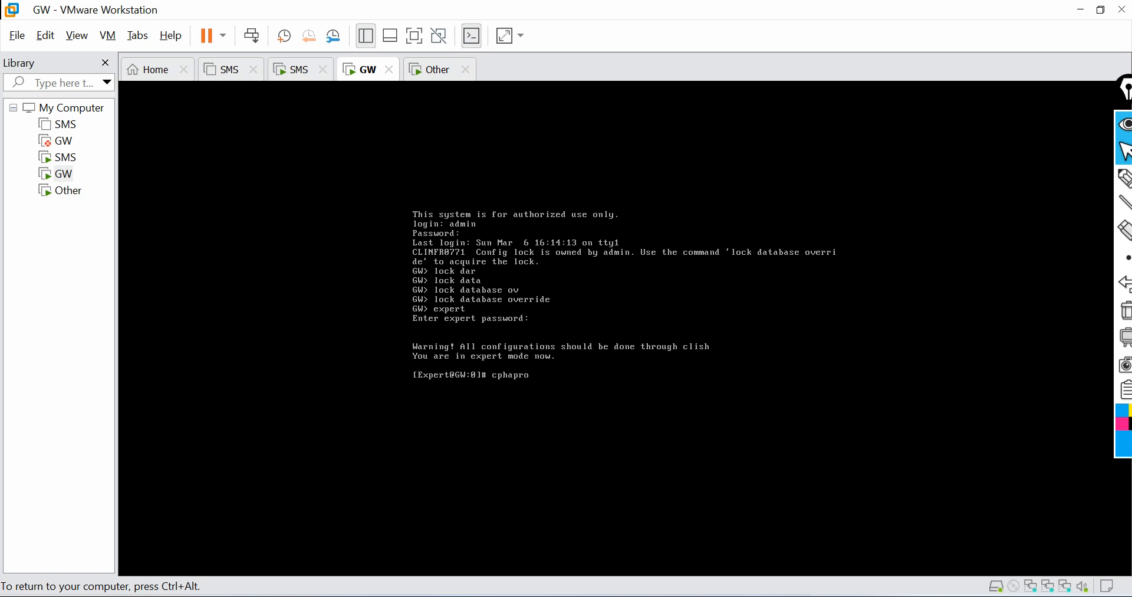
type("b stat")
key("Return")
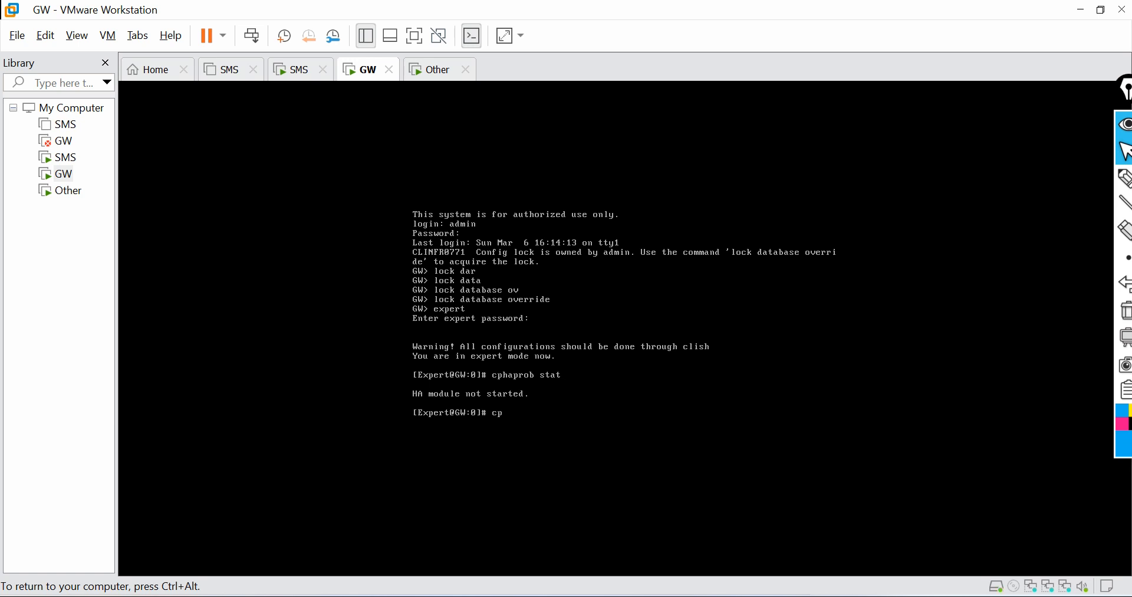
Step: Run cpconfig to open the Check Point products configuration options
type("cpconfig'")
key("Return")
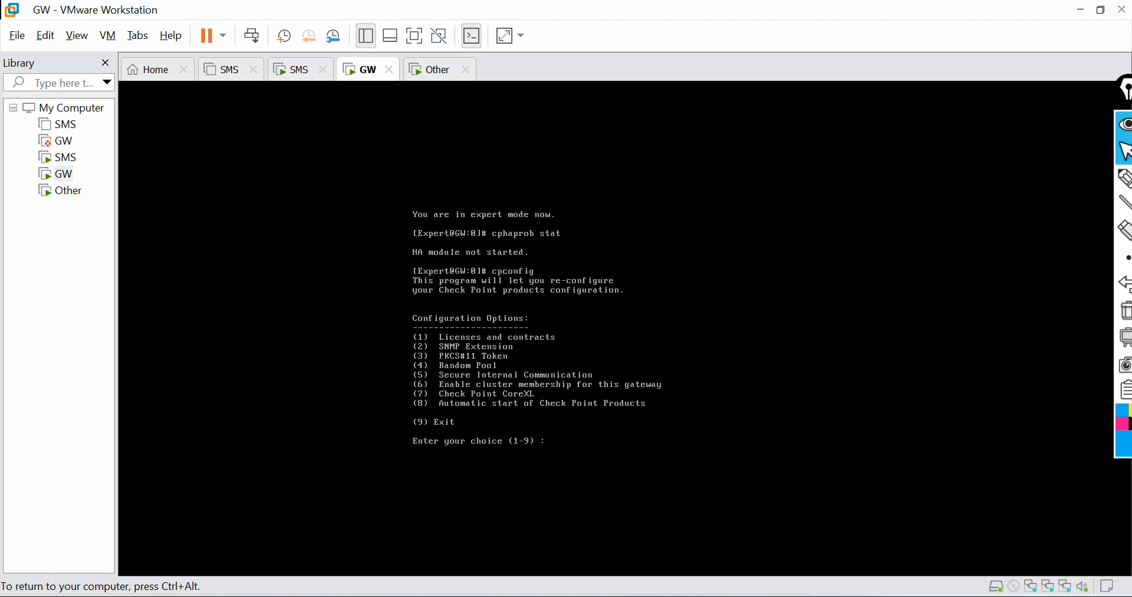
Step: Switch to SmartConsole and examine the details of the failed Standard policy installation on Cluster1
key("ctrl+alt")
key("alt+Tab")
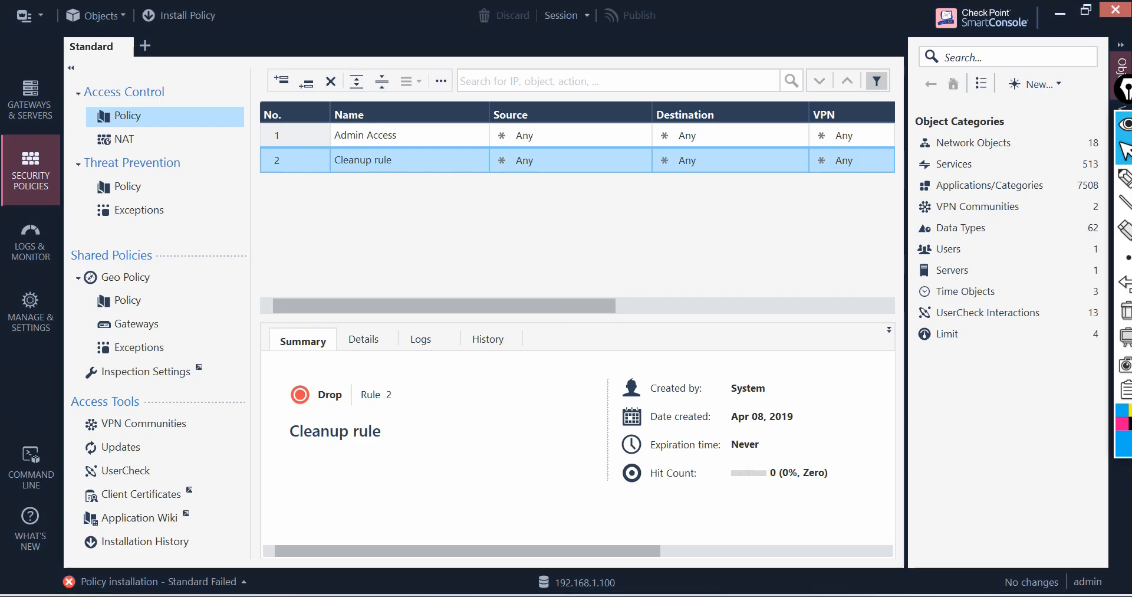
left_click(217, 584)
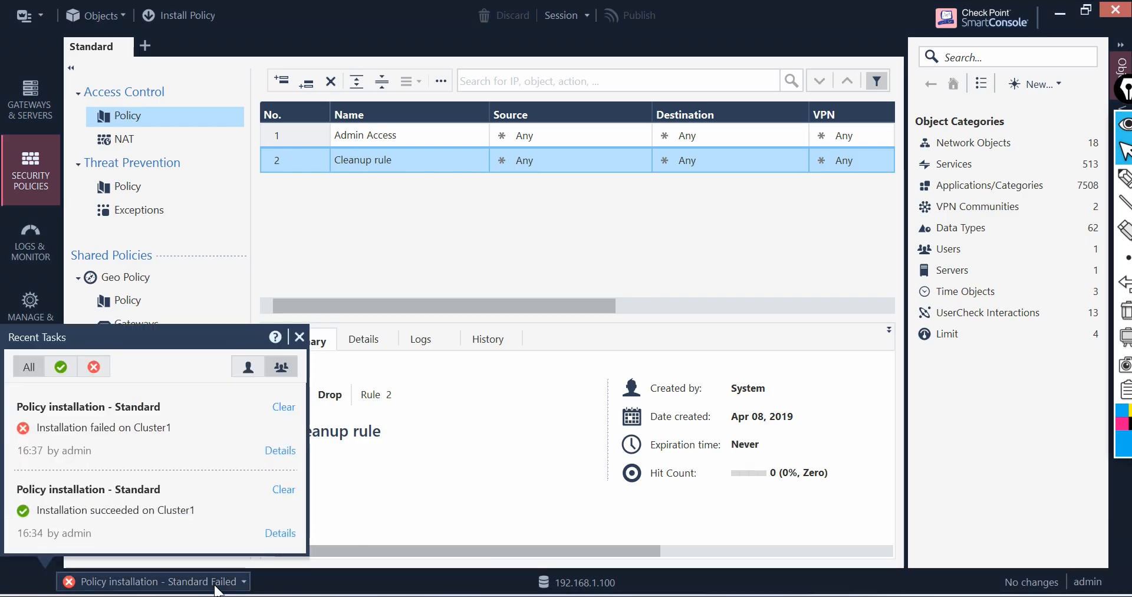
left_click(277, 451)
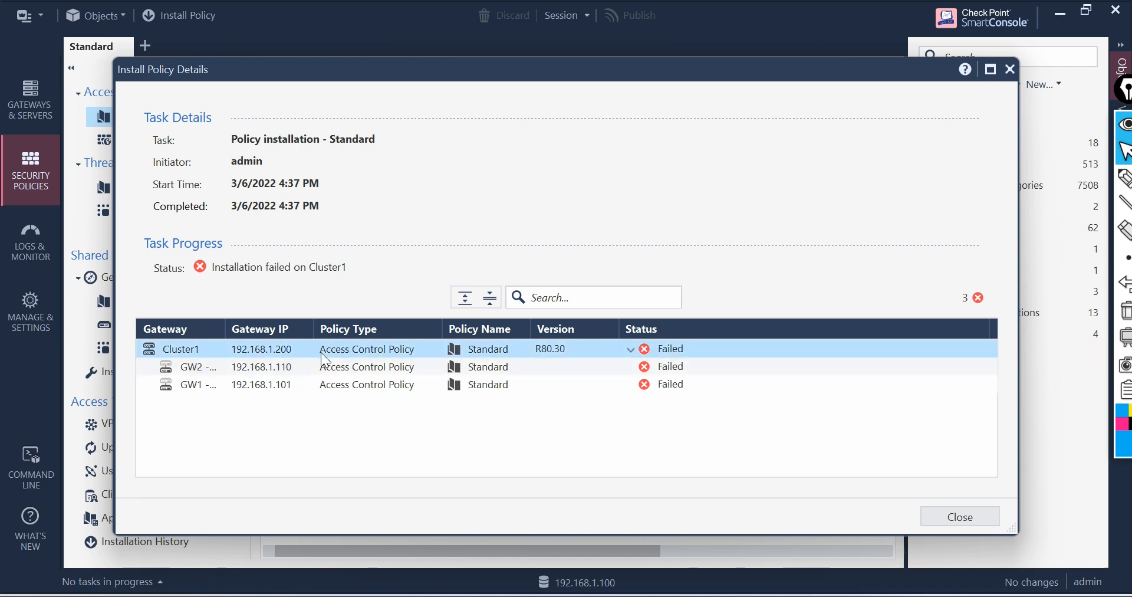
left_click(312, 368)
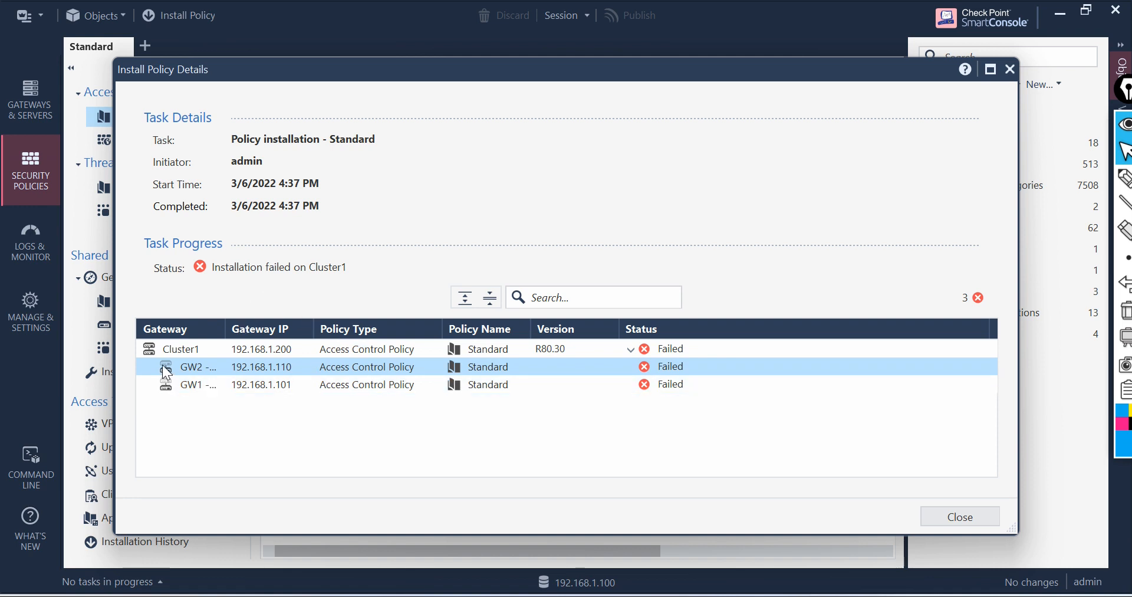
left_click(632, 350)
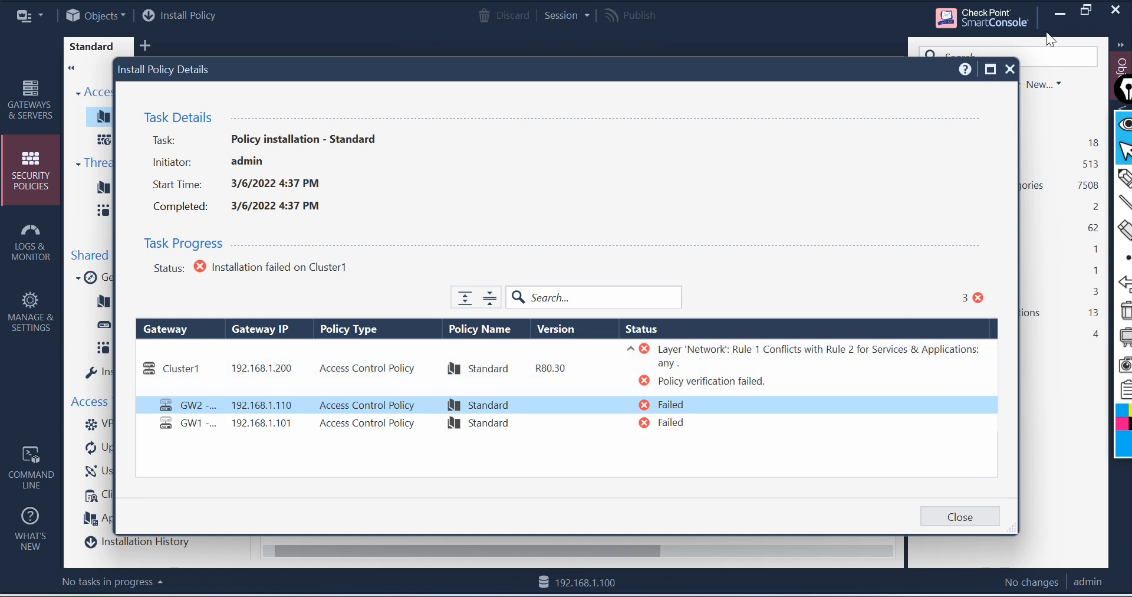
left_click(1012, 70)
Step: Add Cluster1 and SMS as destinations of the Admin Access rule
left_click_drag(549, 309, 695, 303)
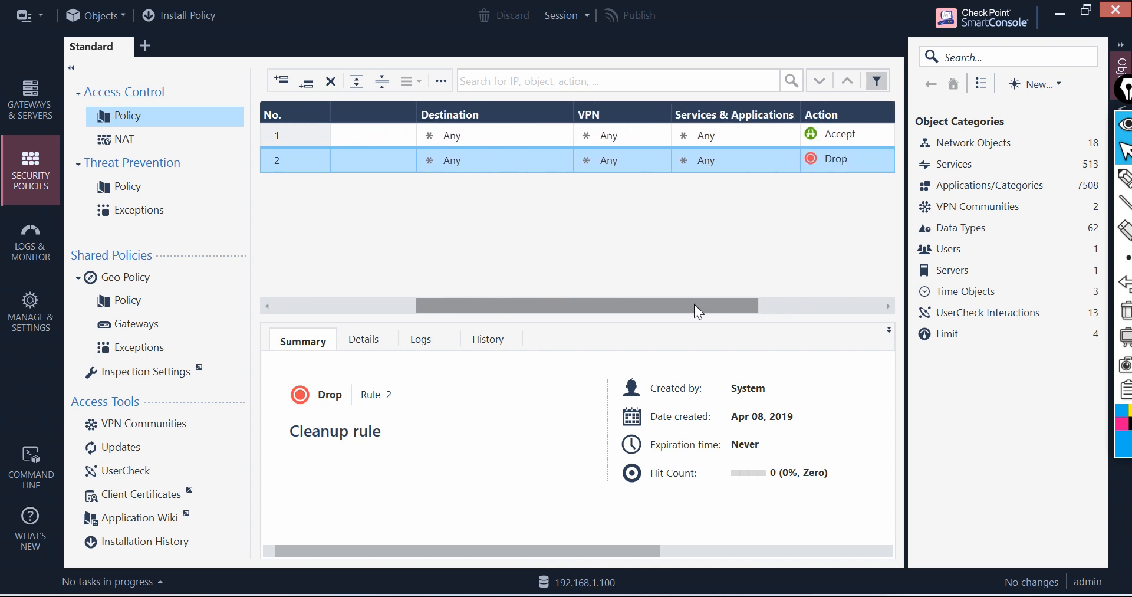
left_click(480, 135)
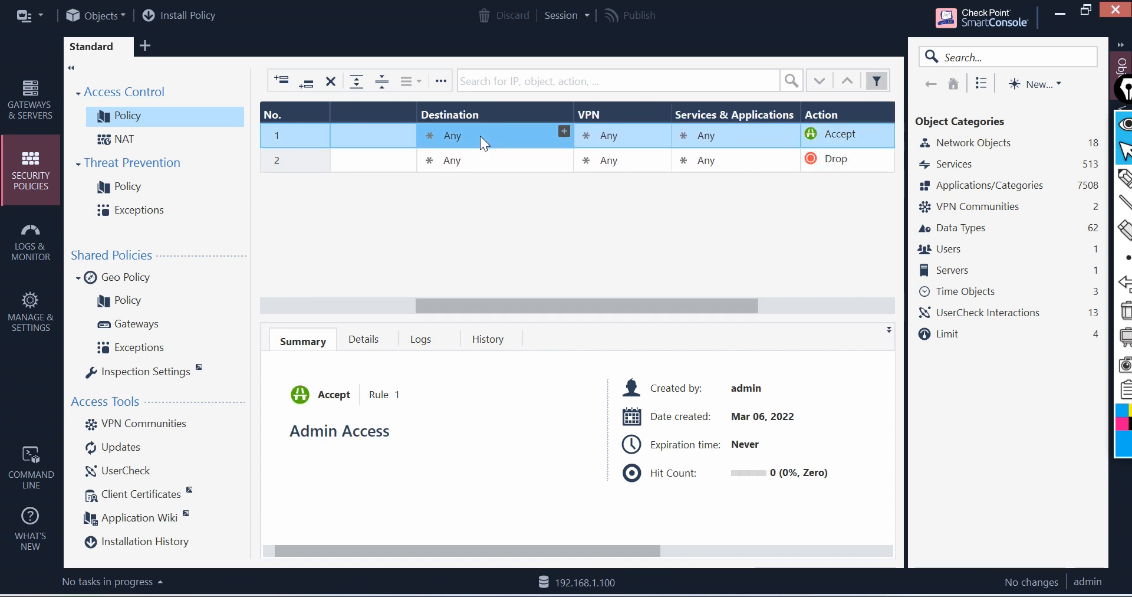
left_click(565, 132)
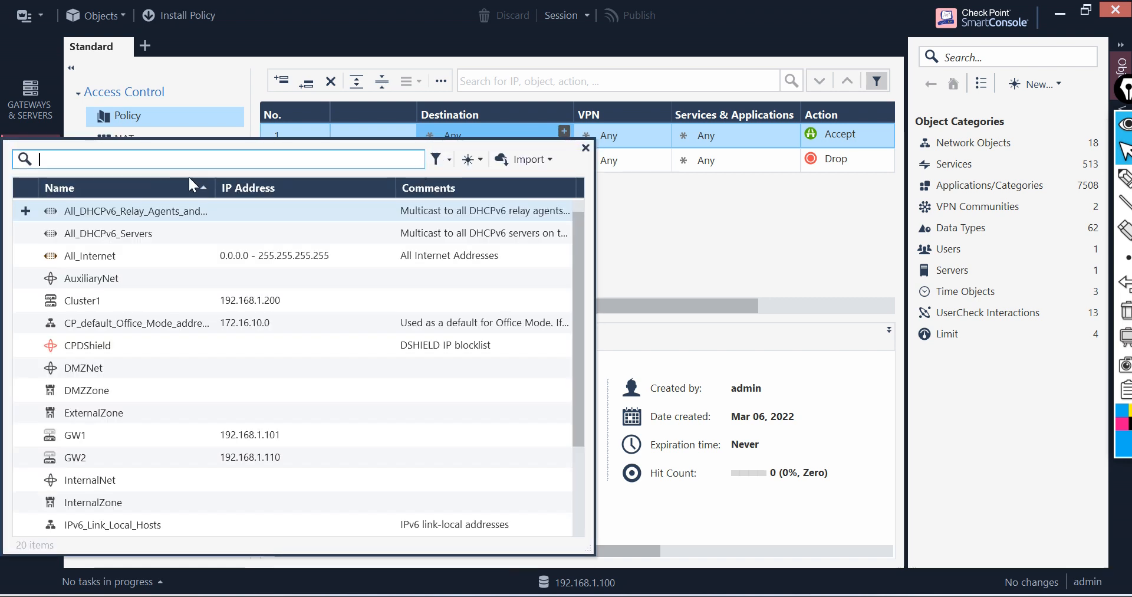
type("clu")
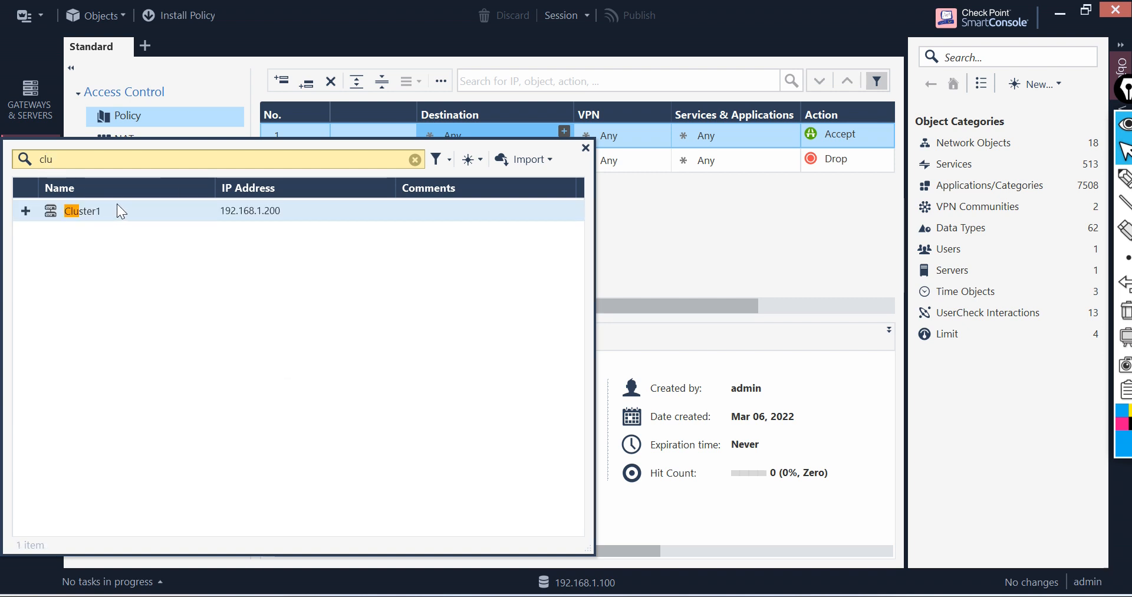
left_click(23, 209)
key("BackSpace")
key("BackSpace")
key("BackSpace")
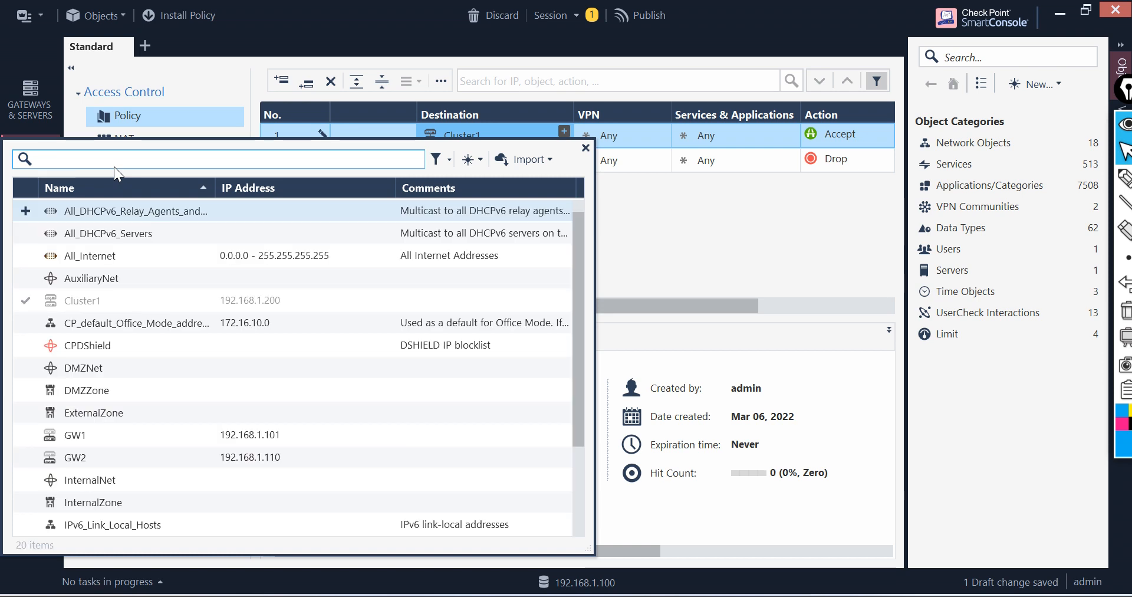
type("sms")
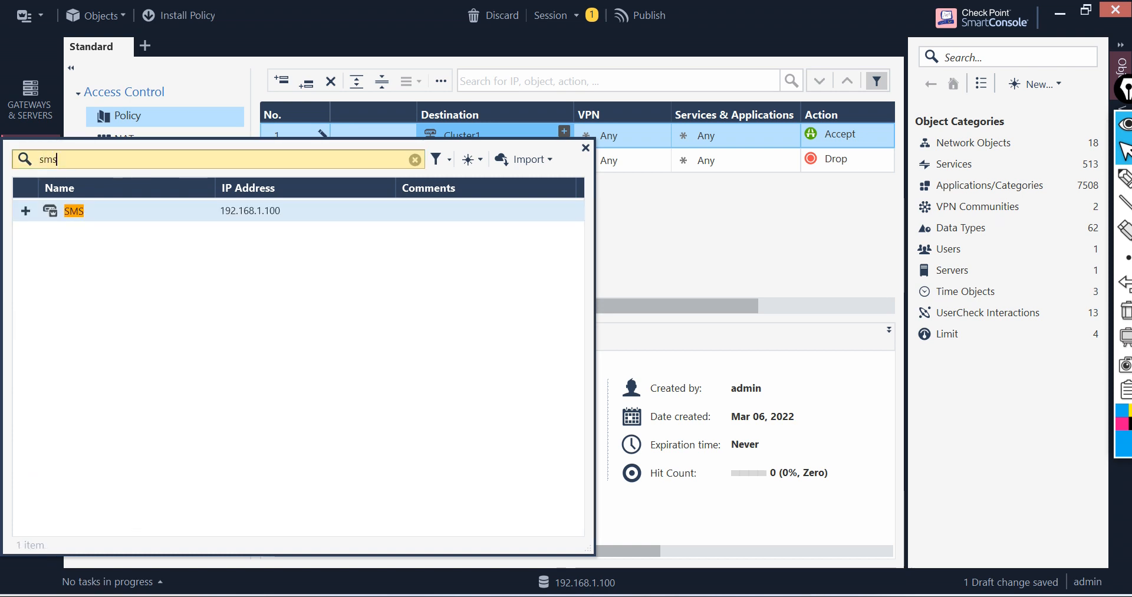
left_click(26, 210)
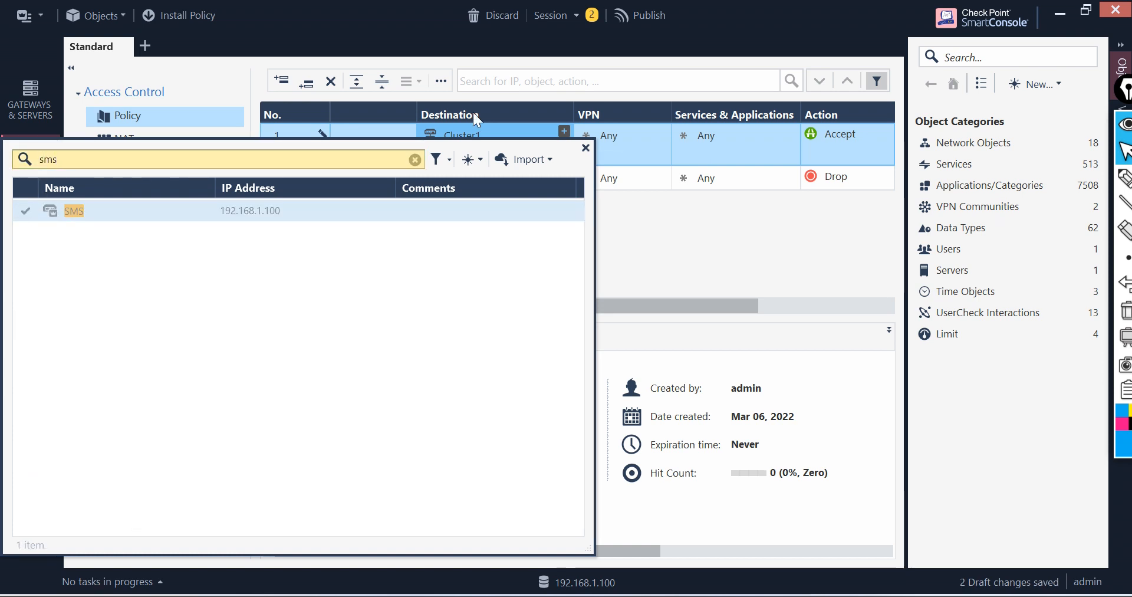
left_click(585, 148)
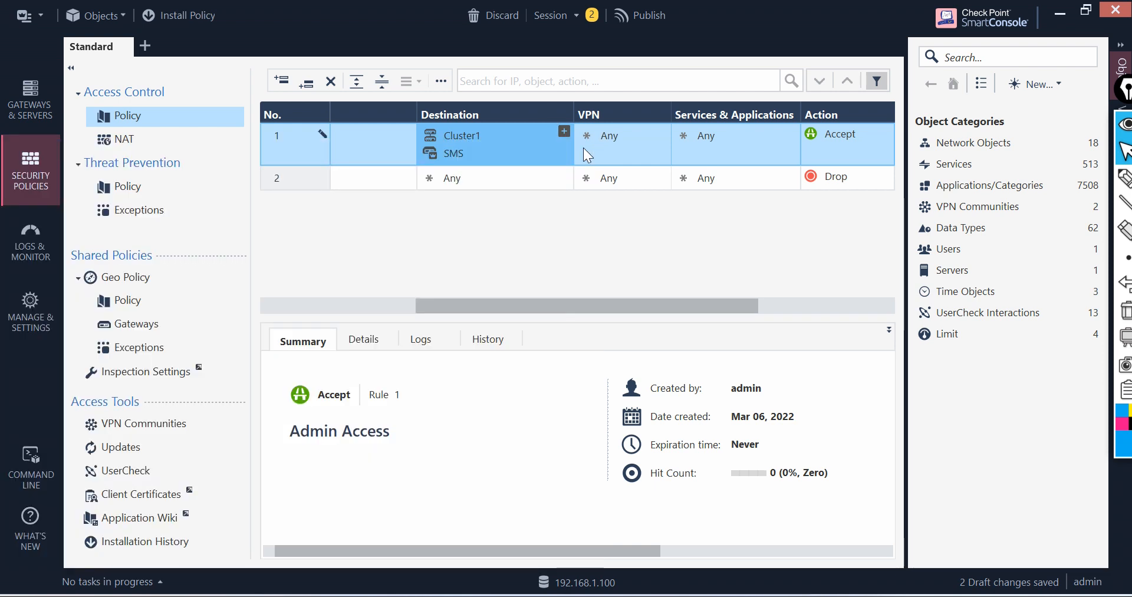
Step: Publish the session changes and install the Standard policy on Cluster1
left_click(640, 15)
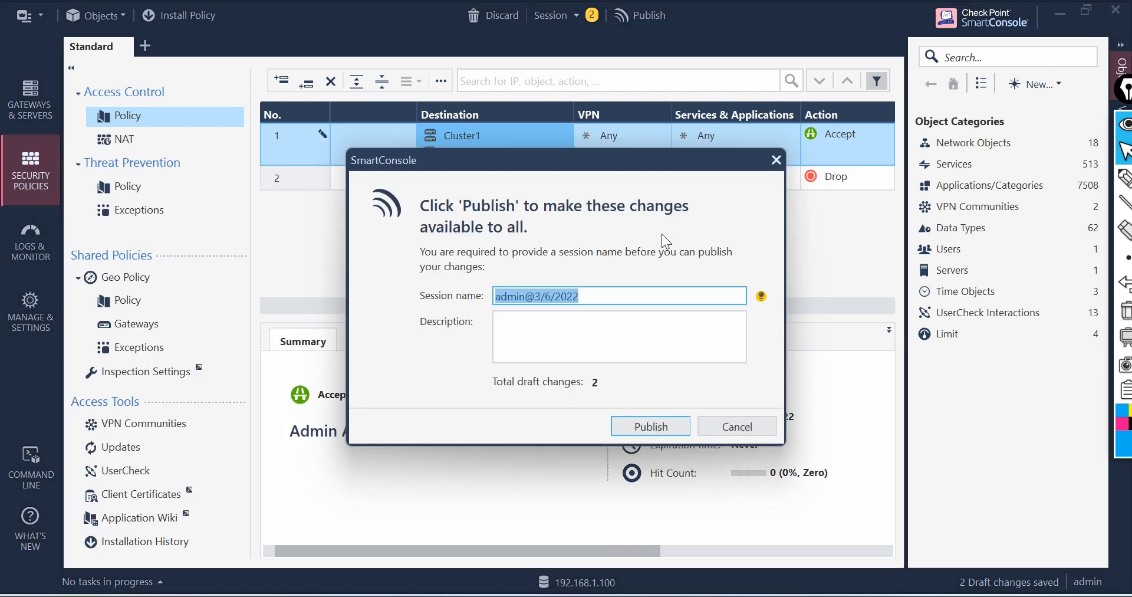
left_click(644, 421)
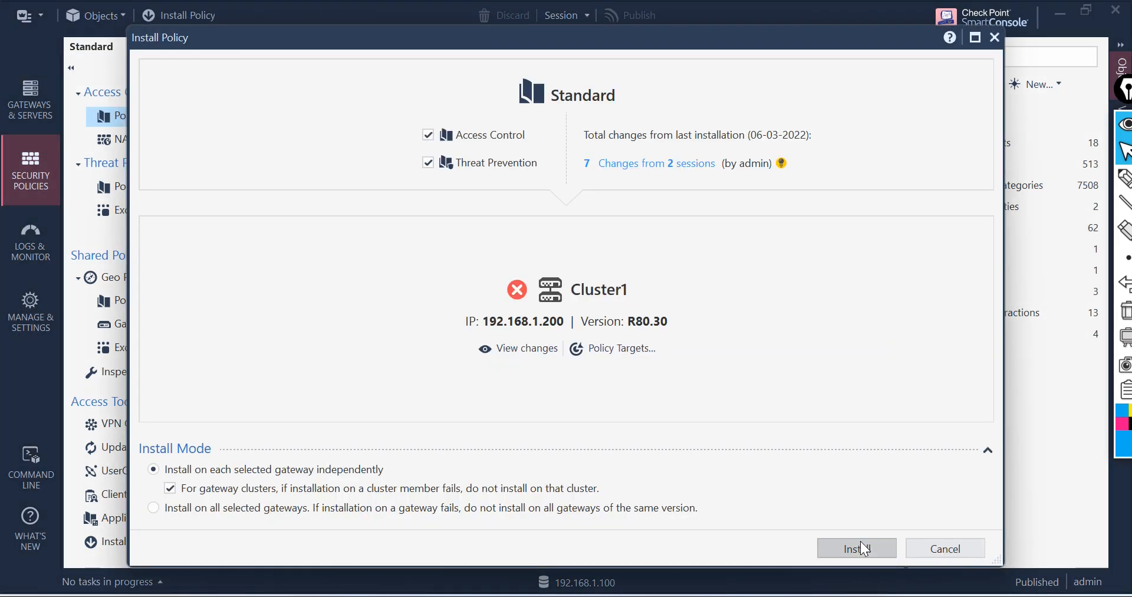
left_click(861, 549)
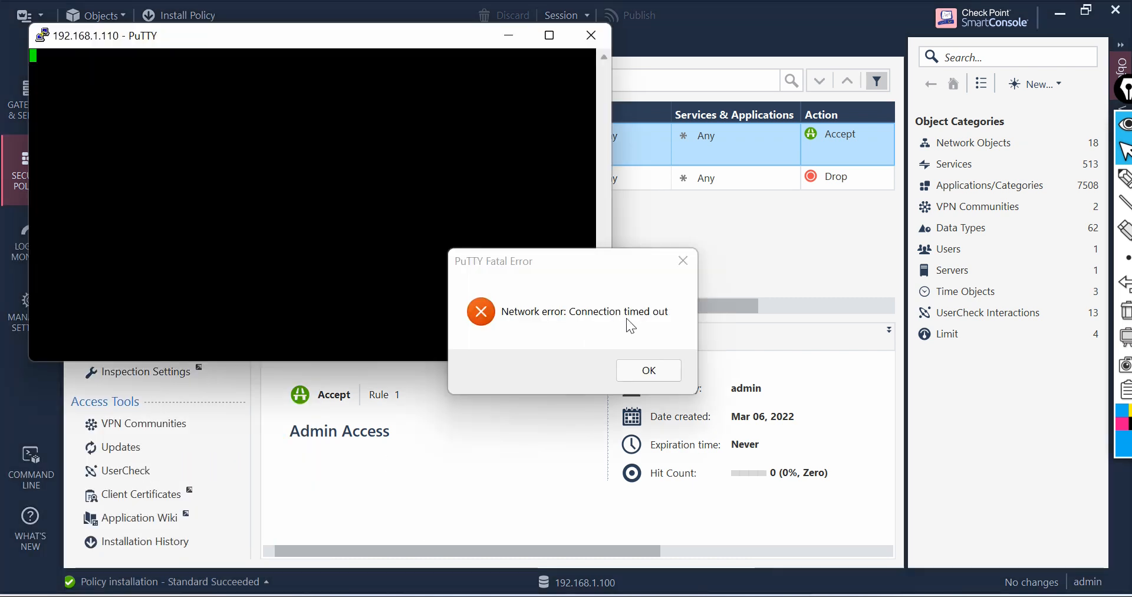
Step: Dismiss the PuTTY connection error and open a new SSH session to 192.168.1.110
left_click(641, 370)
right_click(134, 39)
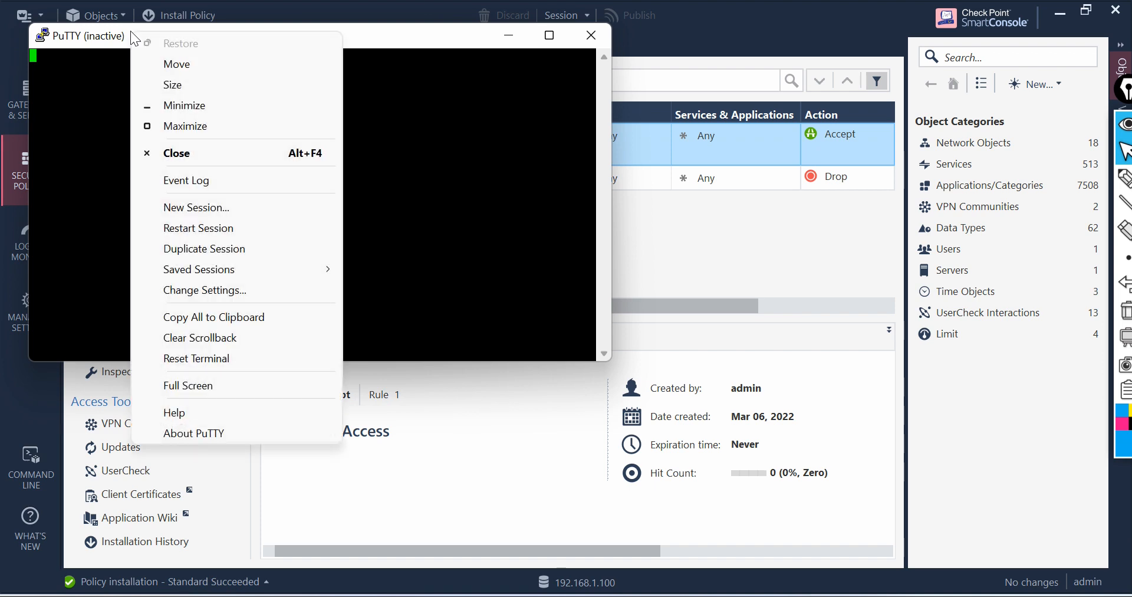
left_click(225, 205)
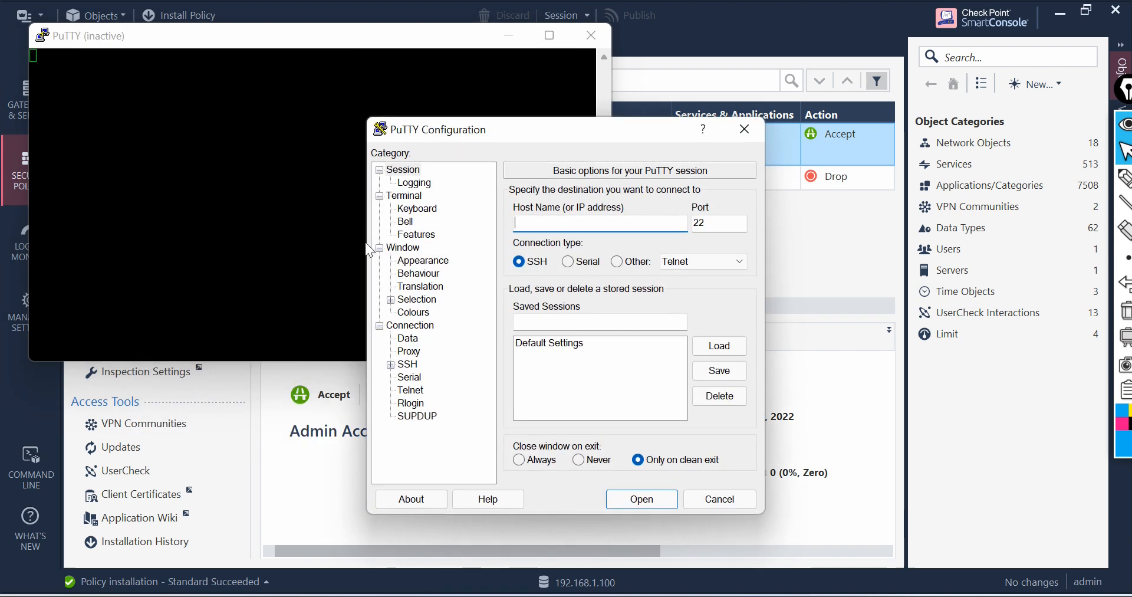
type("192.168.1.110")
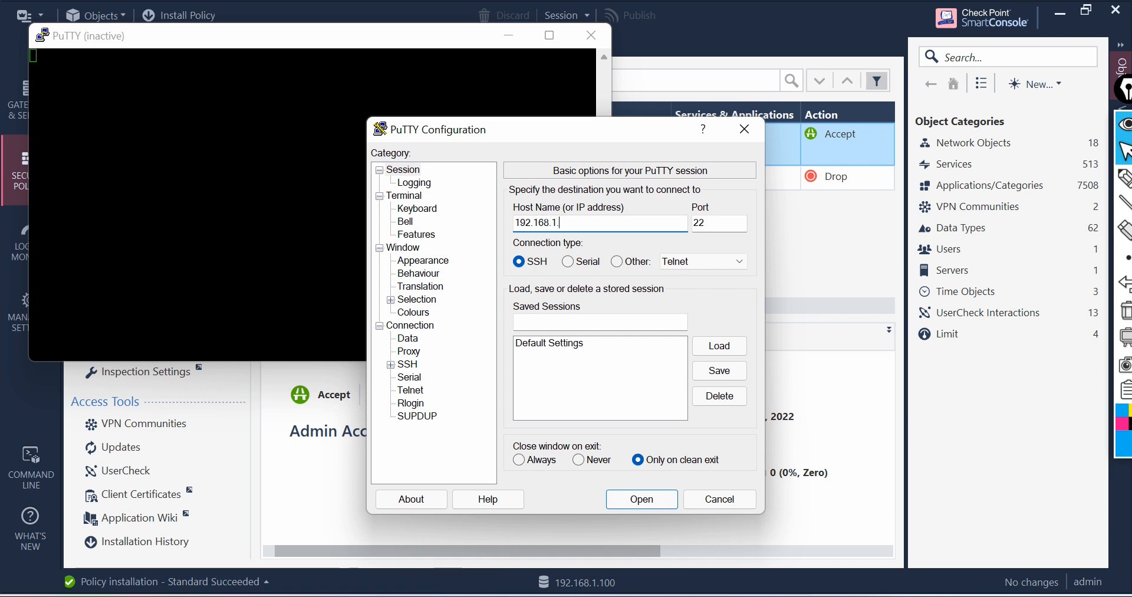
left_click(648, 502)
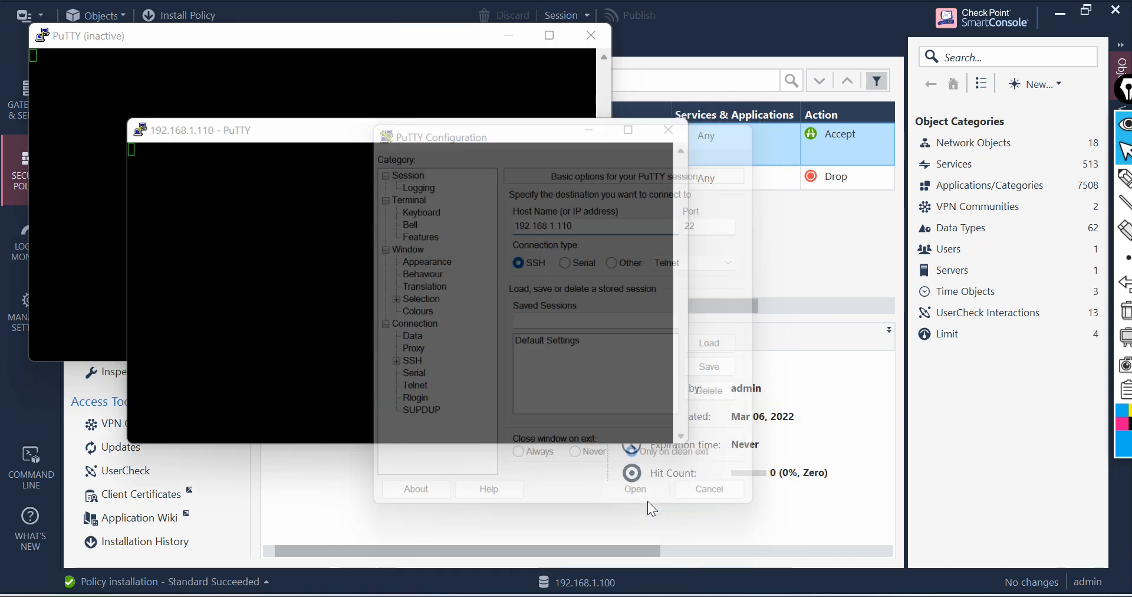
Step: Accept the server host key and log in to GW2 as admin with the account password
left_click(441, 437)
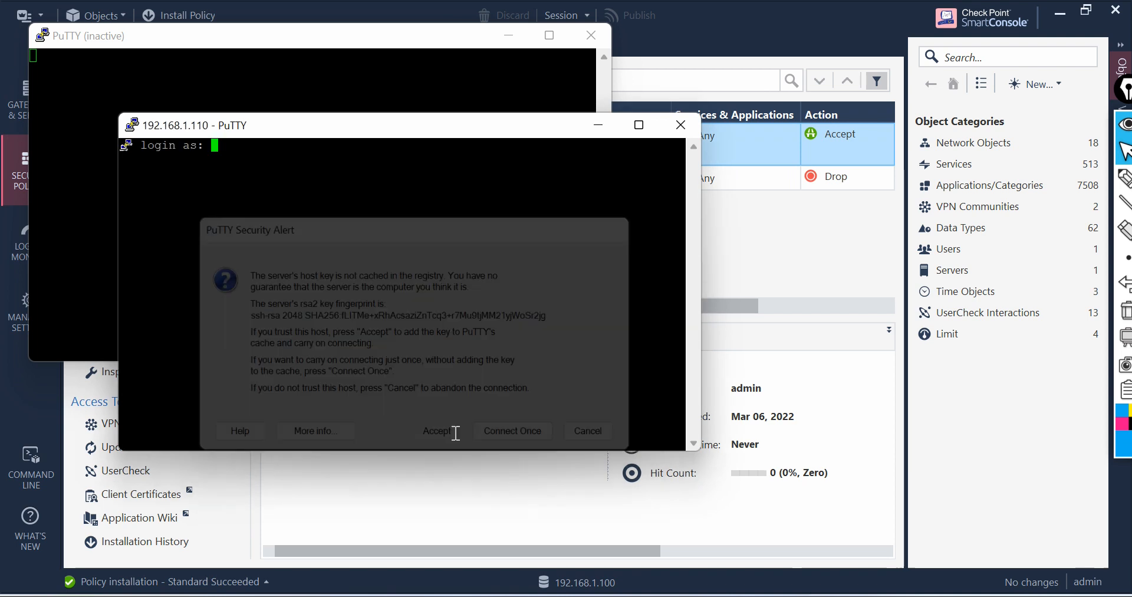
type("admi")
type("n")
key("Return")
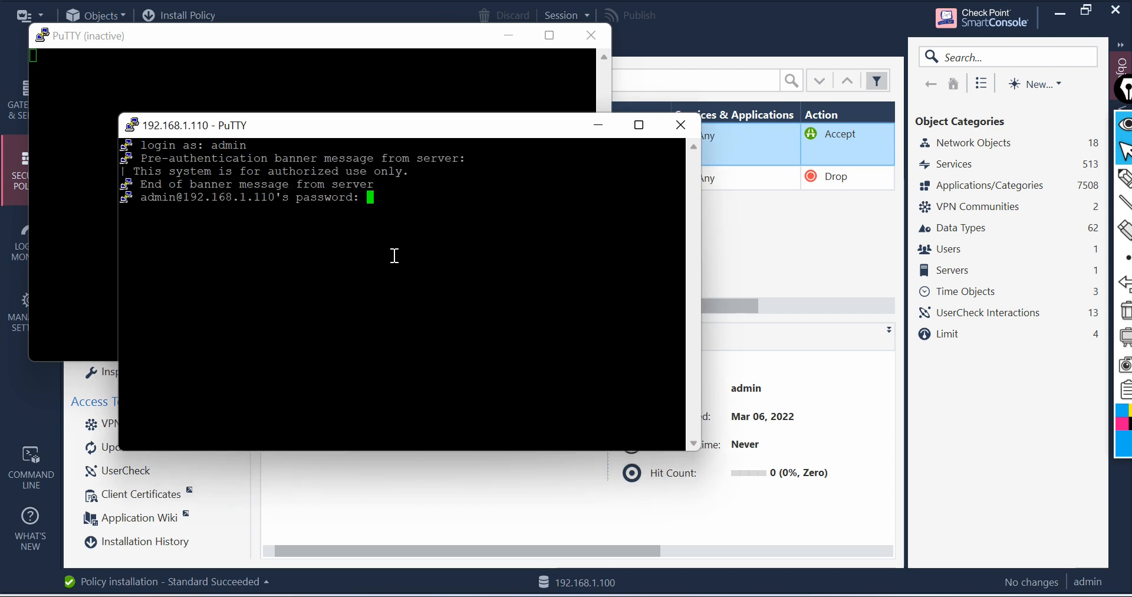
key("Return")
Step: Override the configuration database lock on GW2, attempting expert mode before and after
type("expert")
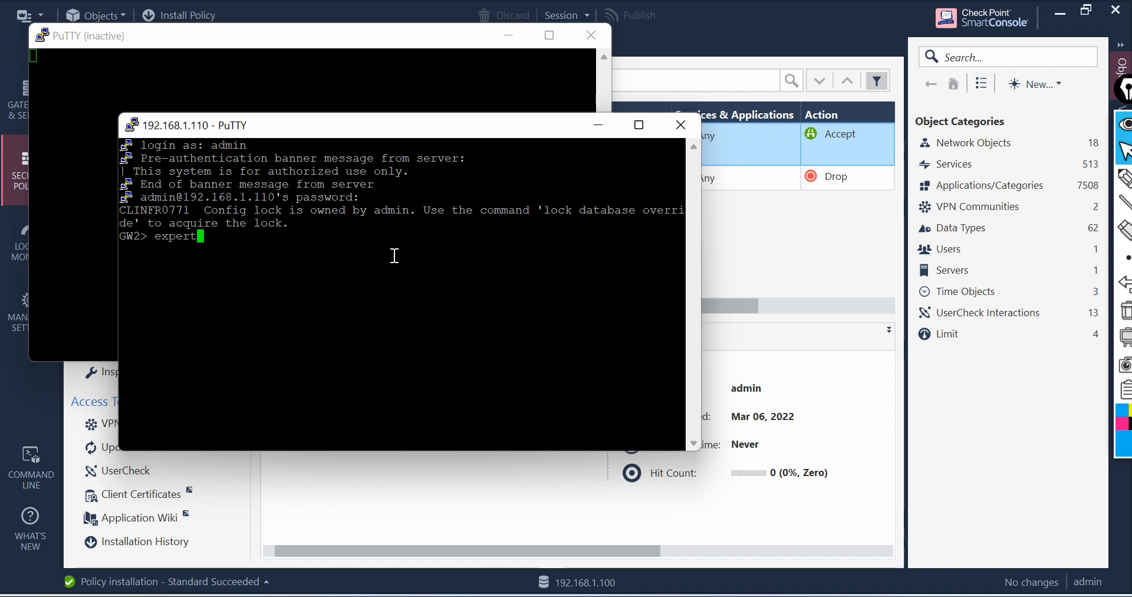
key("Return")
type("lock da")
key("Tab")
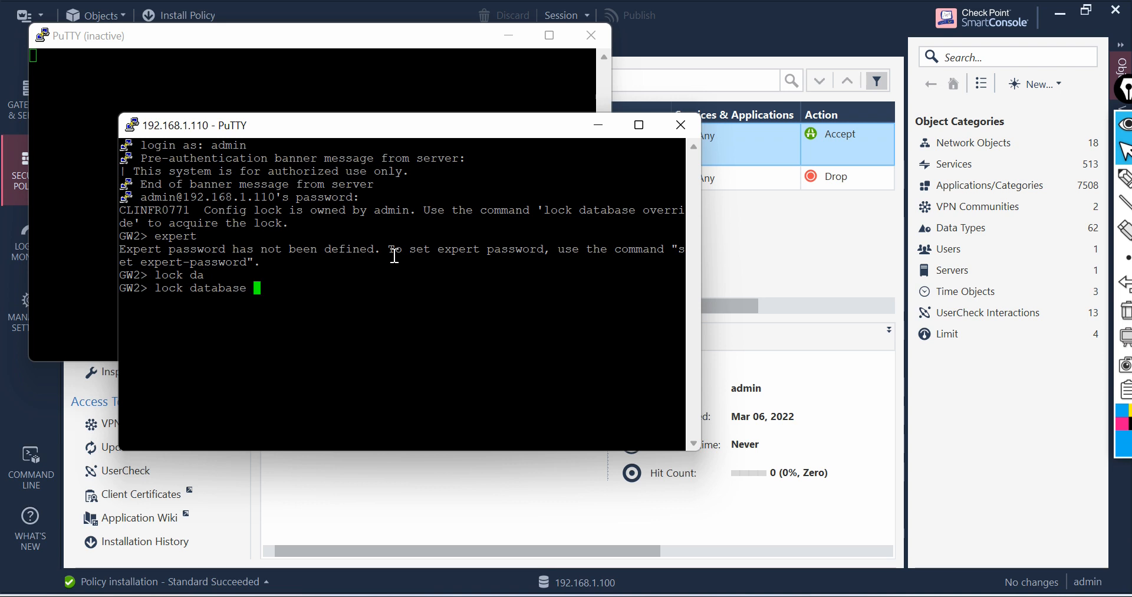
type("ov")
key("Tab")
key("Return")
type("expert")
key("Return")
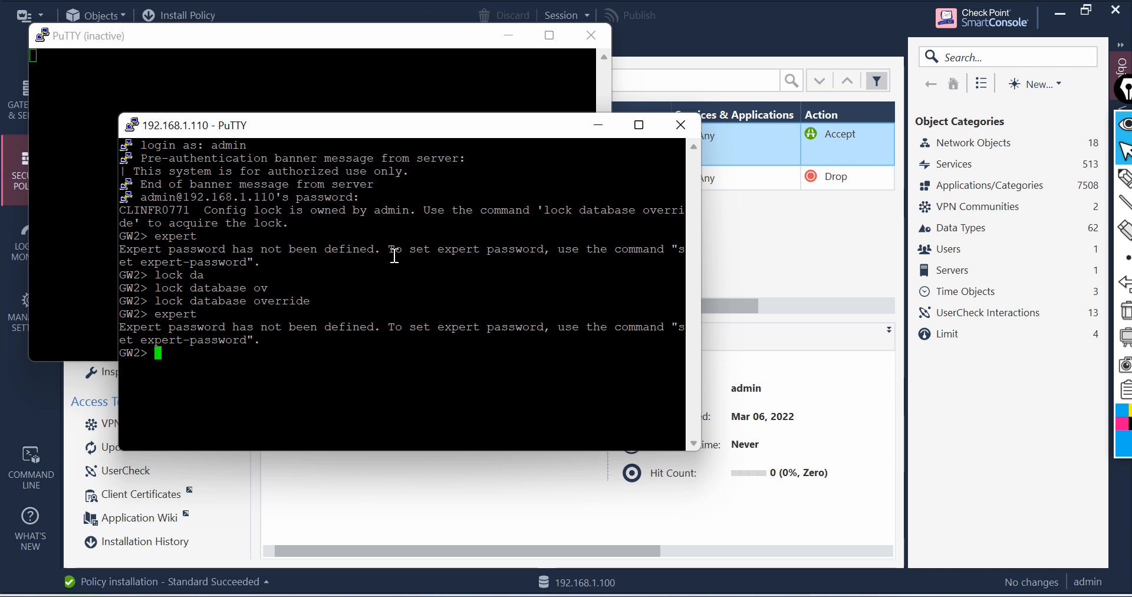
Step: Set the GW2 expert password with set expert-password, entering the new password twice
type("set ex")
key("Tab")
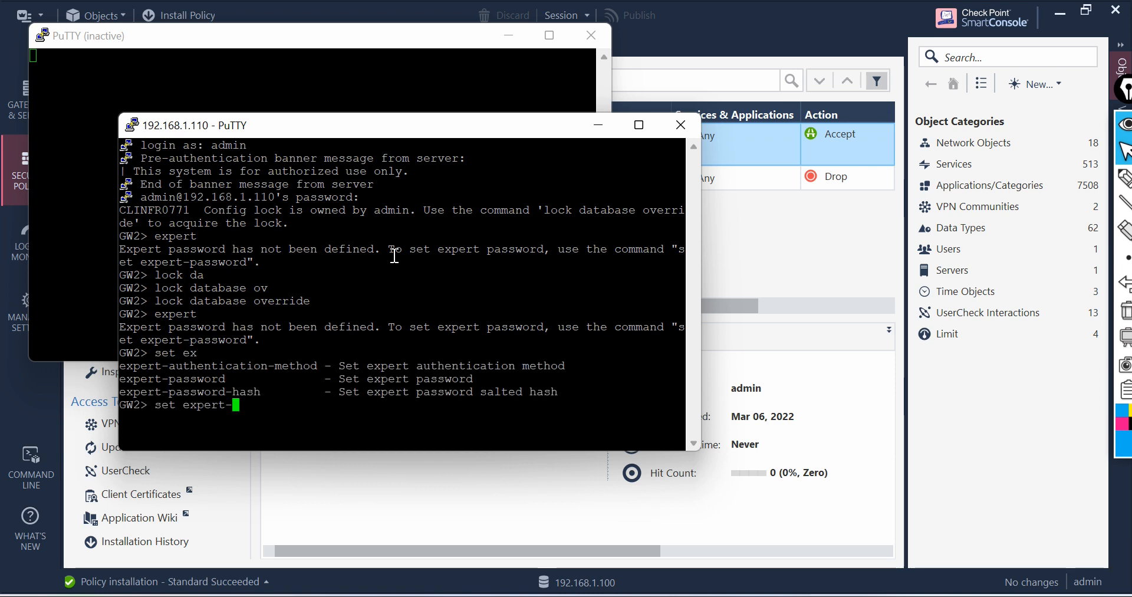
type("p")
key("Tab")
key("Return")
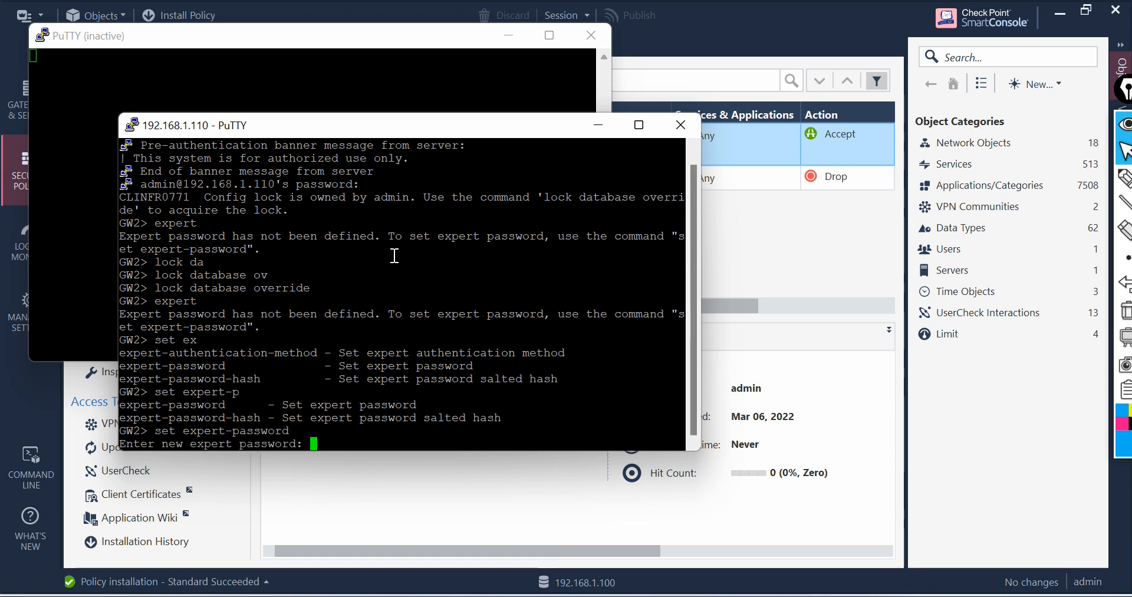
key("Return")
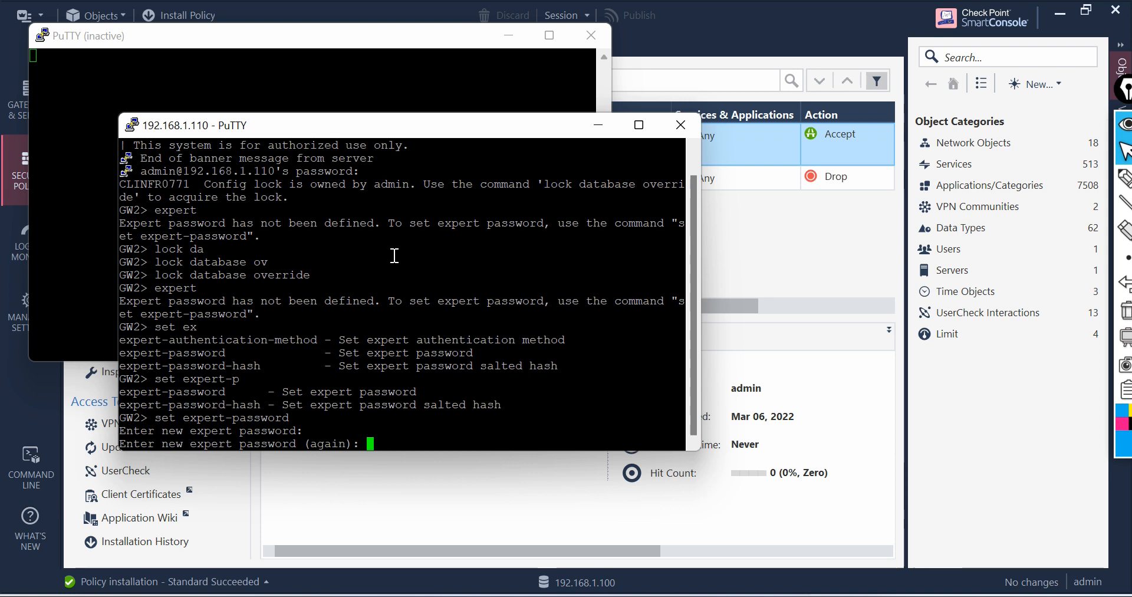
key("Return")
Step: Save the GW2 configuration with save config
type("save conf")
key("Return")
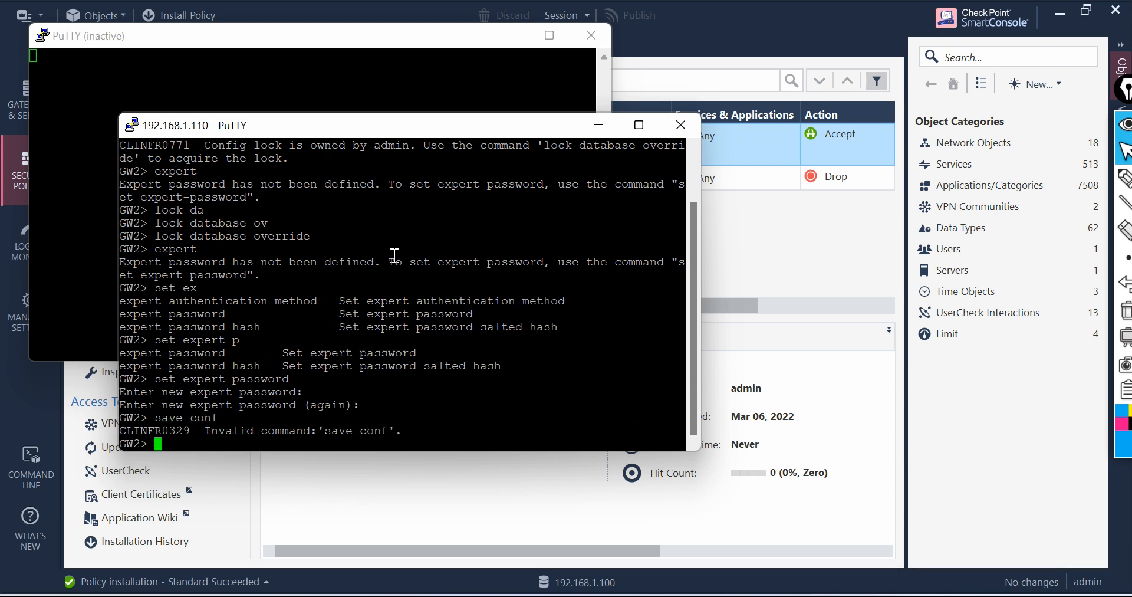
key("Up")
type("i")
key("Return")
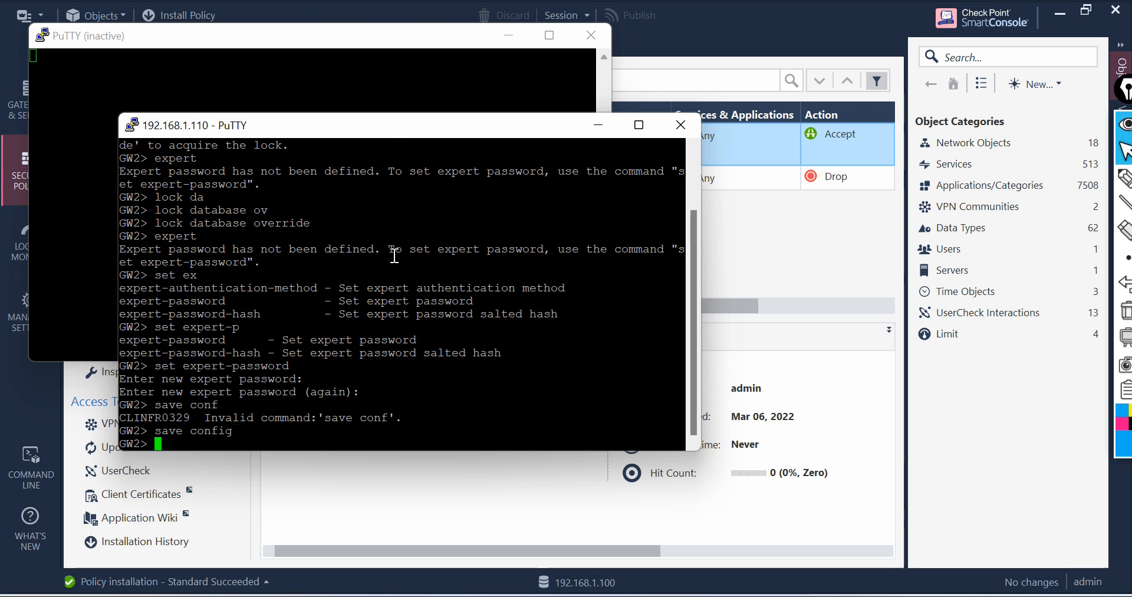
Step: Enter expert mode on GW2 with the expert password
type("expert")
key("Return")
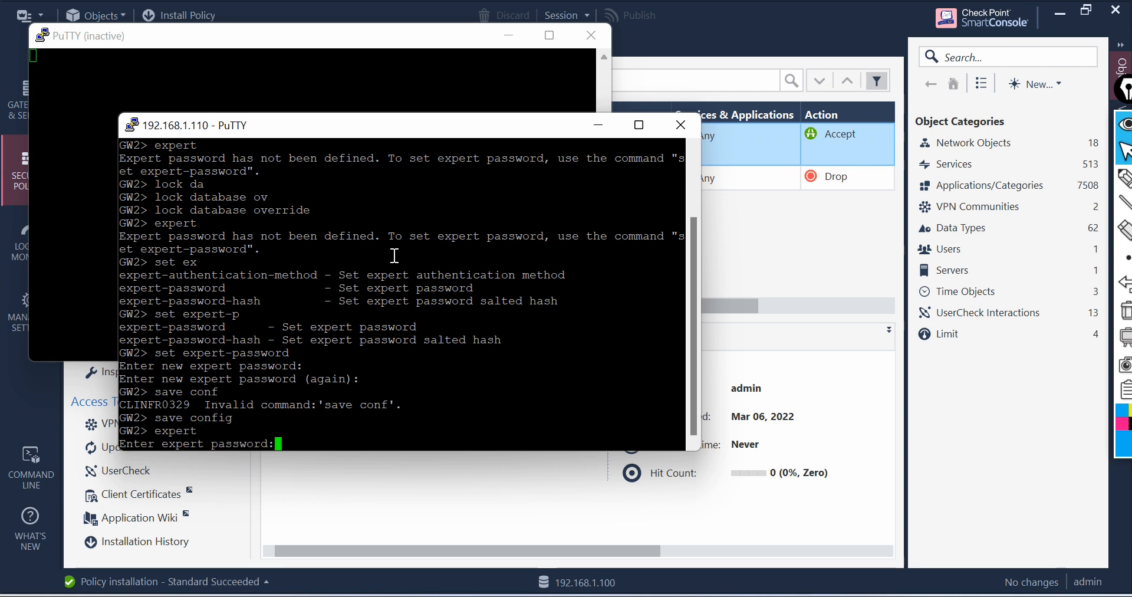
key("Return")
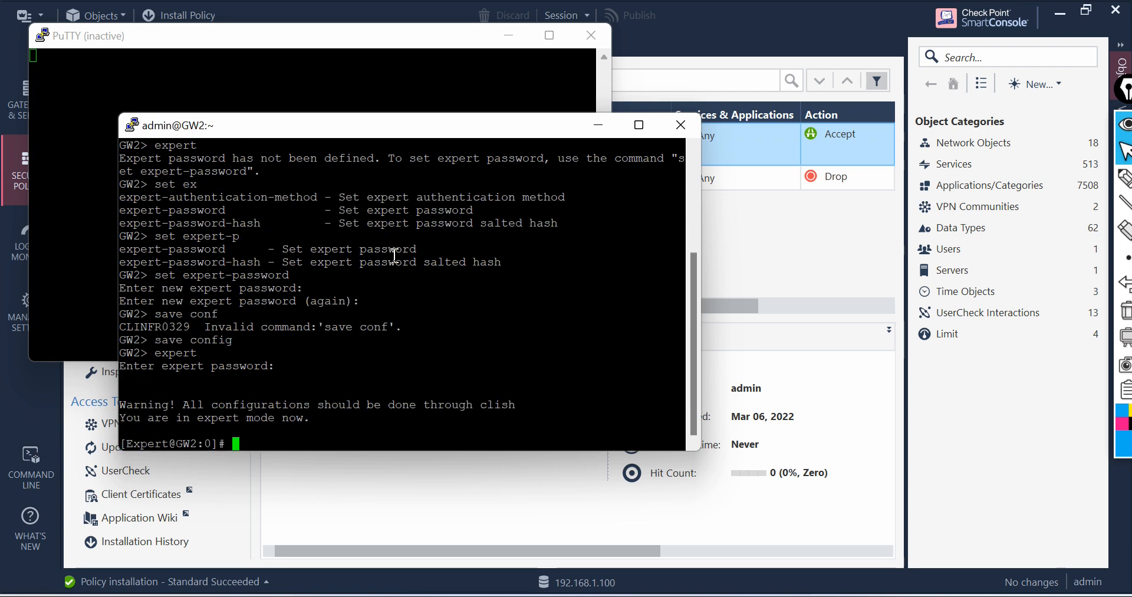
Step: Clear the screen, run cpconfig on GW2 and disable cluster membership for this gateway (option 6), confirming with y
type("clear")
key("Return")
type("cpconfig")
key("Return")
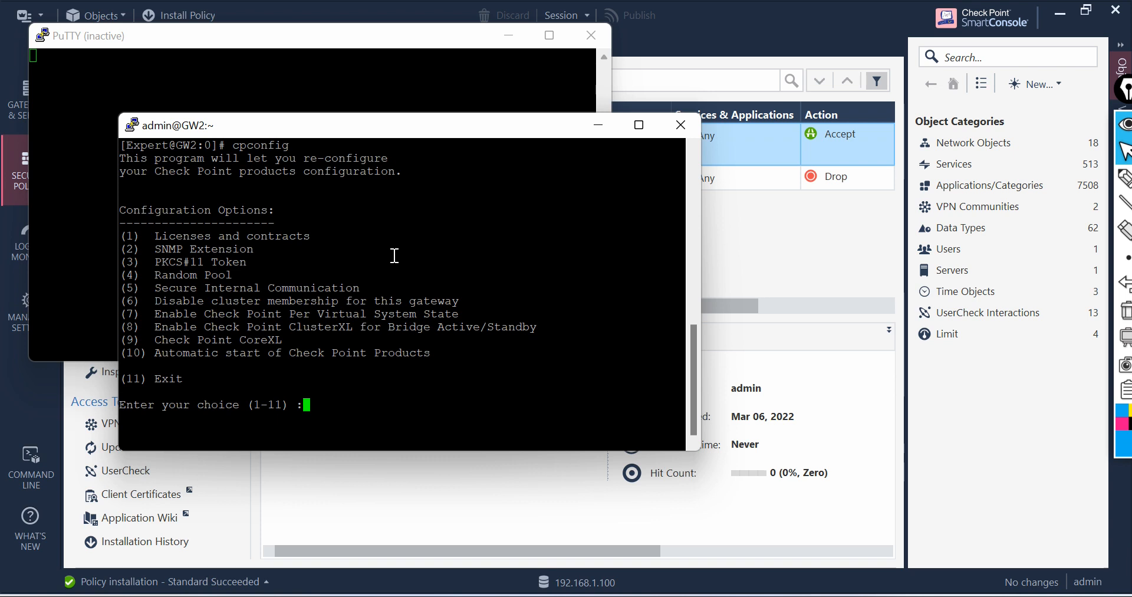
type("7")
key("BackSpace")
type("6")
key("Return")
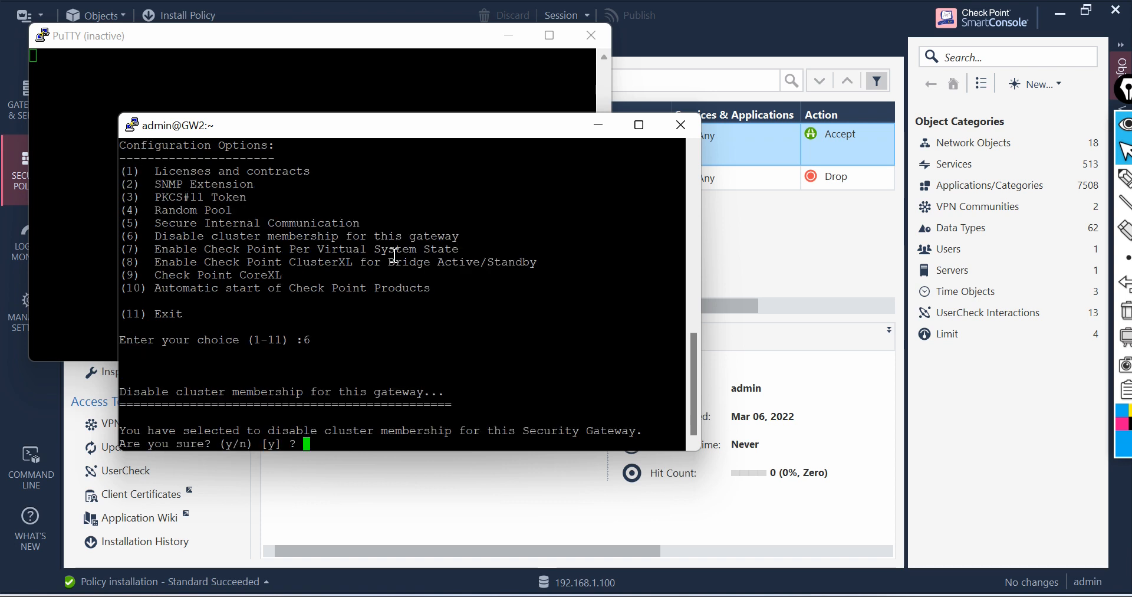
type("y")
key("Return")
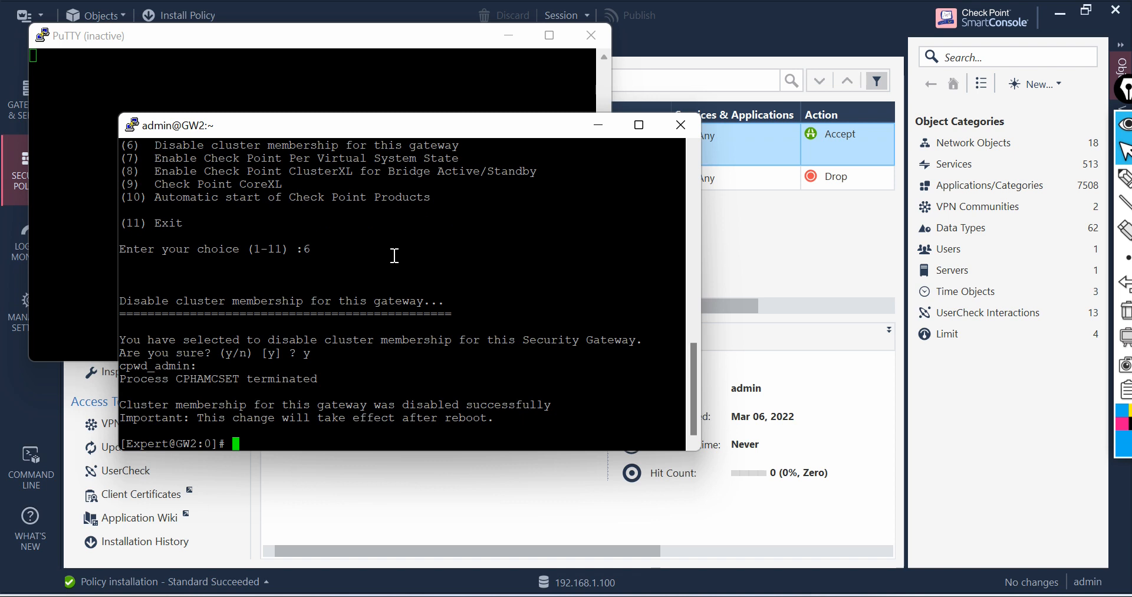
Step: Reboot GW2, confirming with y
type("reboot")
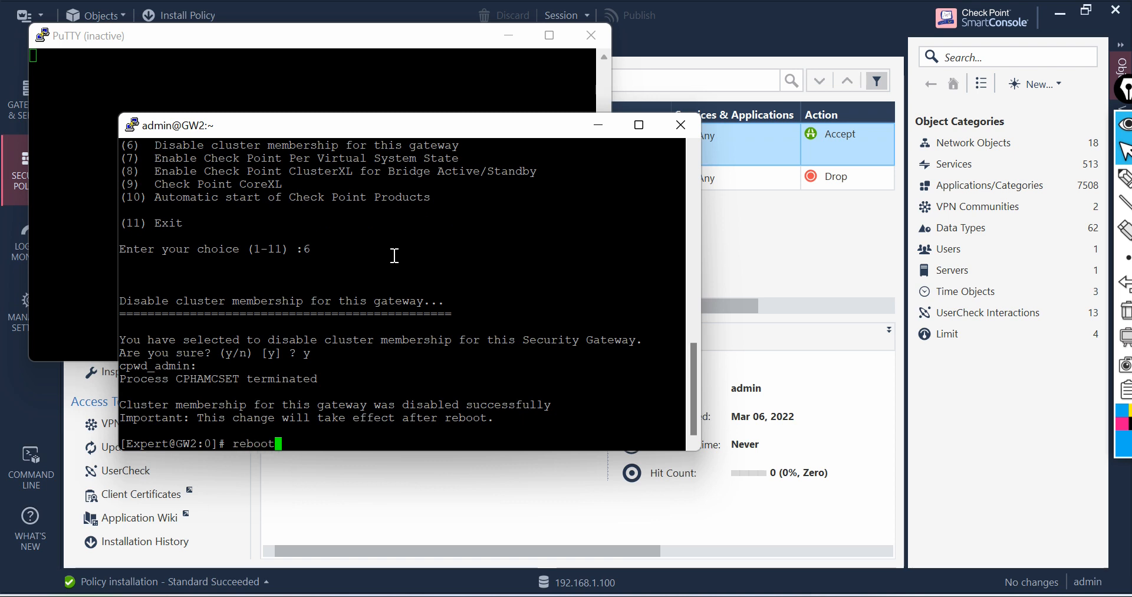
key("Return")
type("y")
key("Return")
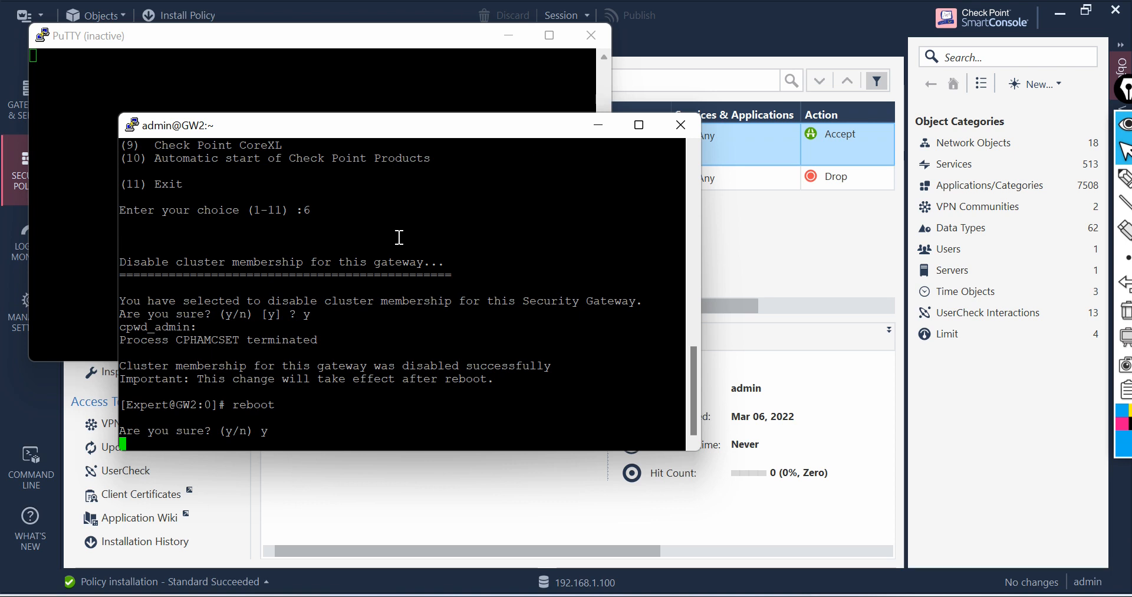
Step: Open a new SSH session to 192.168.1.101 from the other PuTTY window
left_click(250, 54)
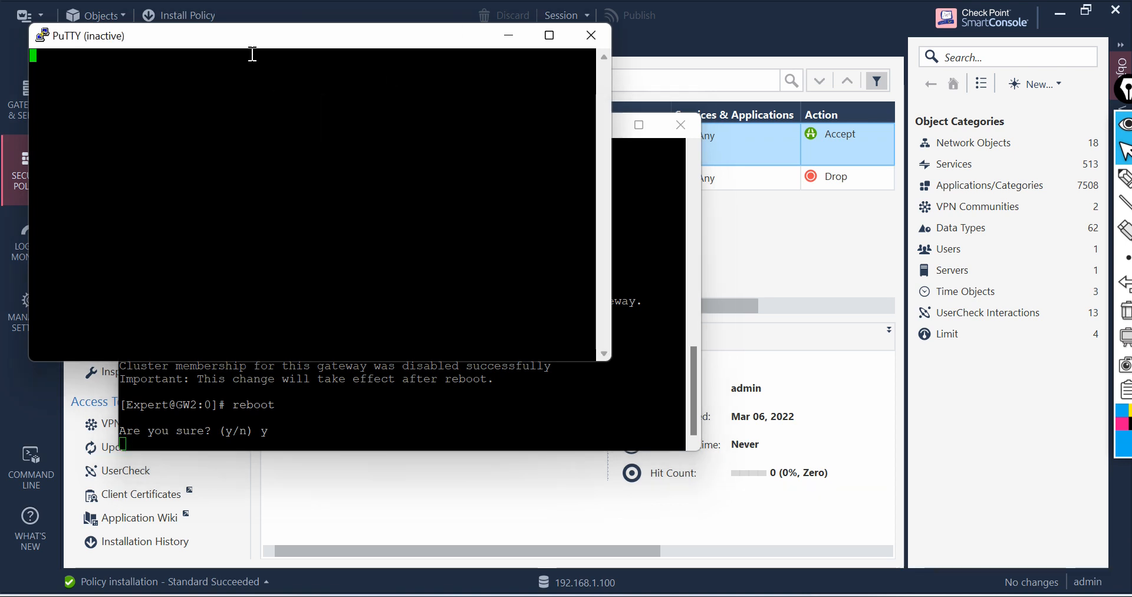
right_click(216, 31)
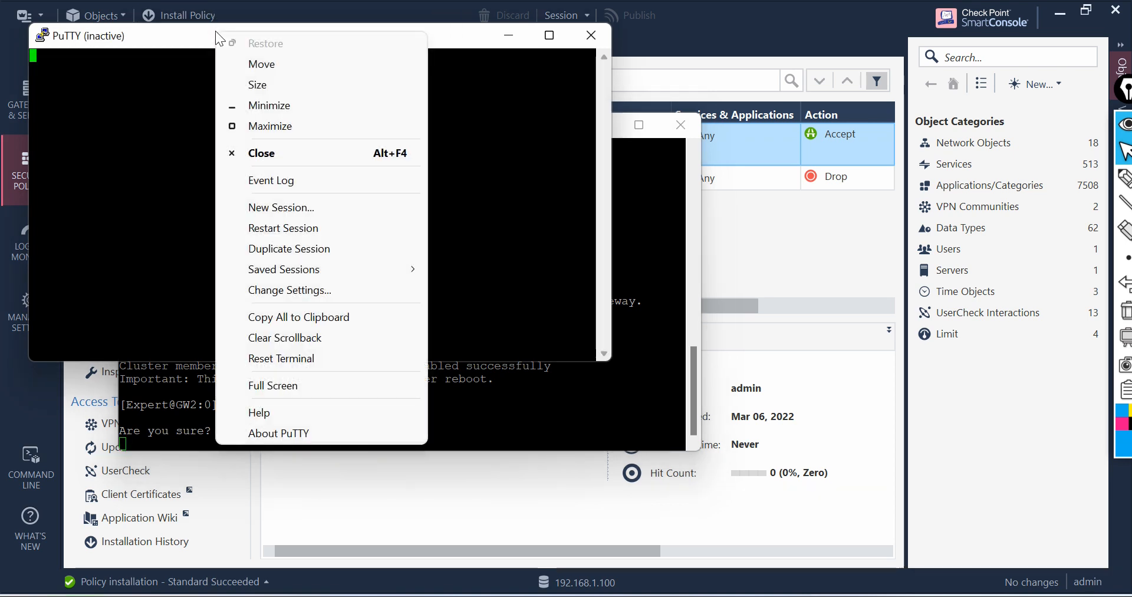
left_click(307, 209)
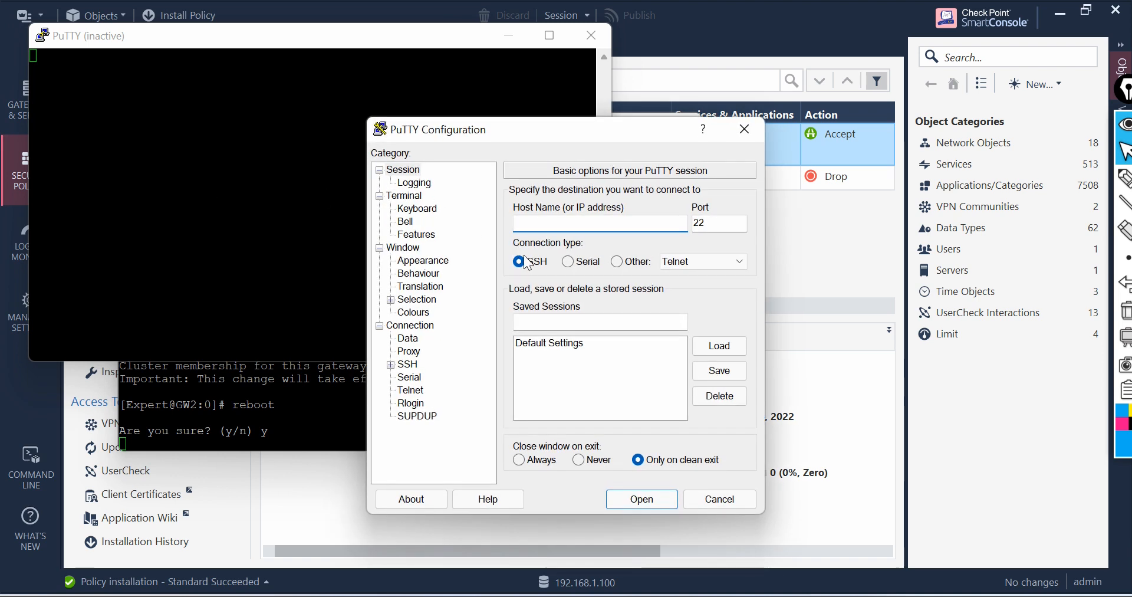
type("192.16")
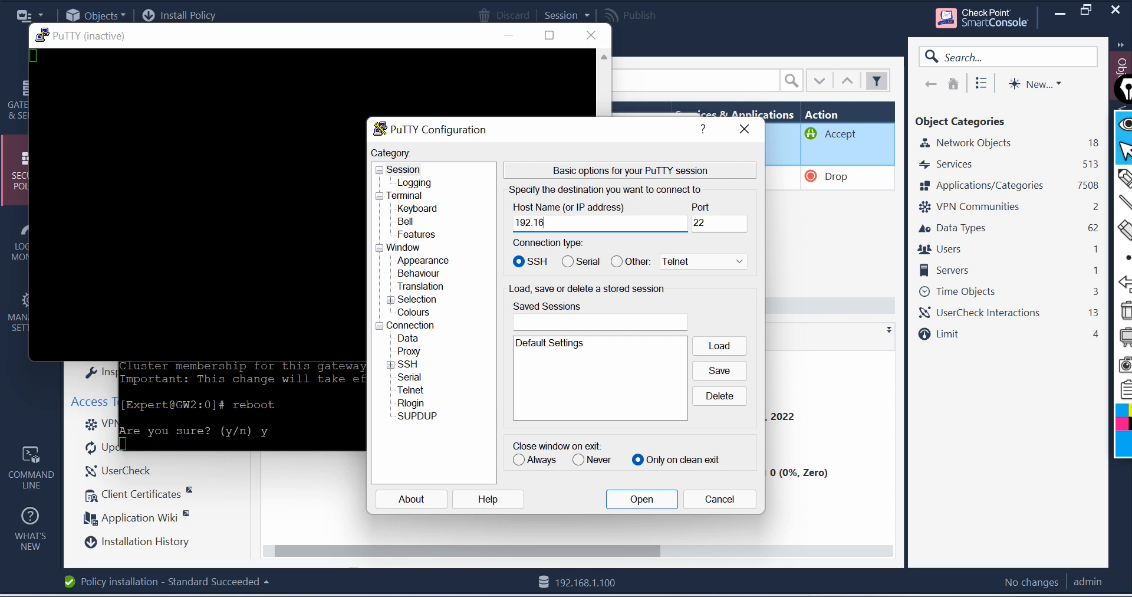
type("8.1.10")
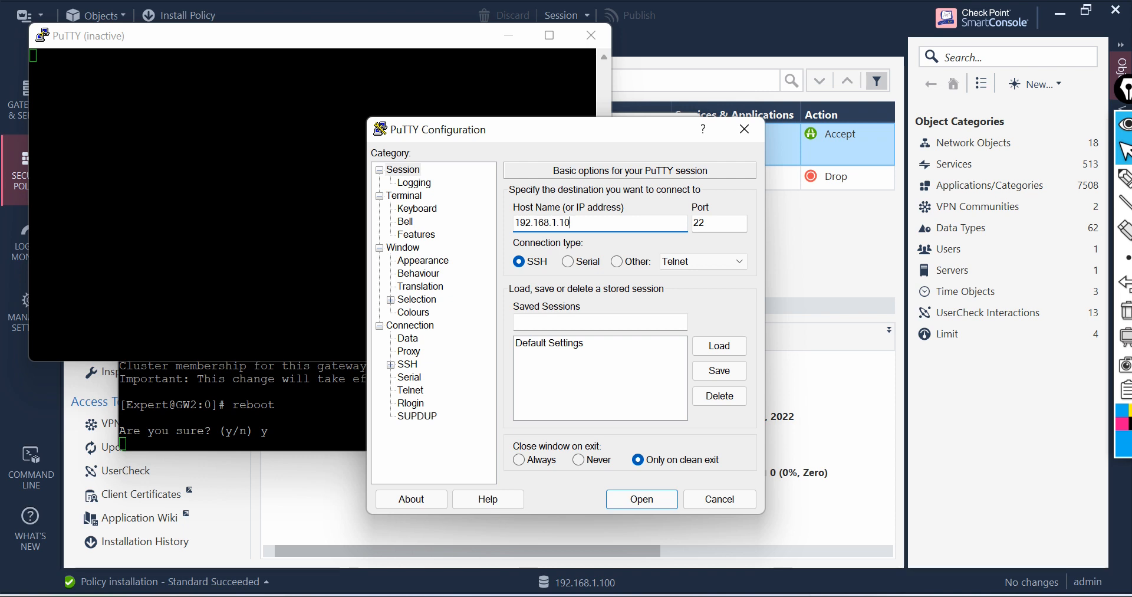
type("1")
key("Return")
Step: Accept the host key and log in to GW as admin with the account password
left_click(455, 457)
type("admin")
key("Return")
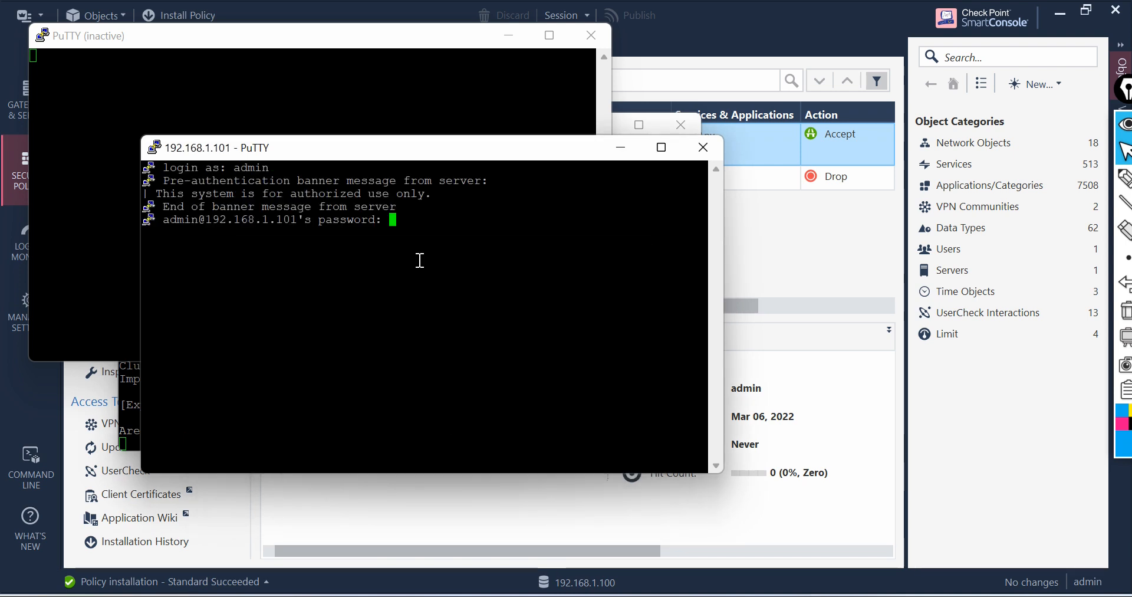
key("Return")
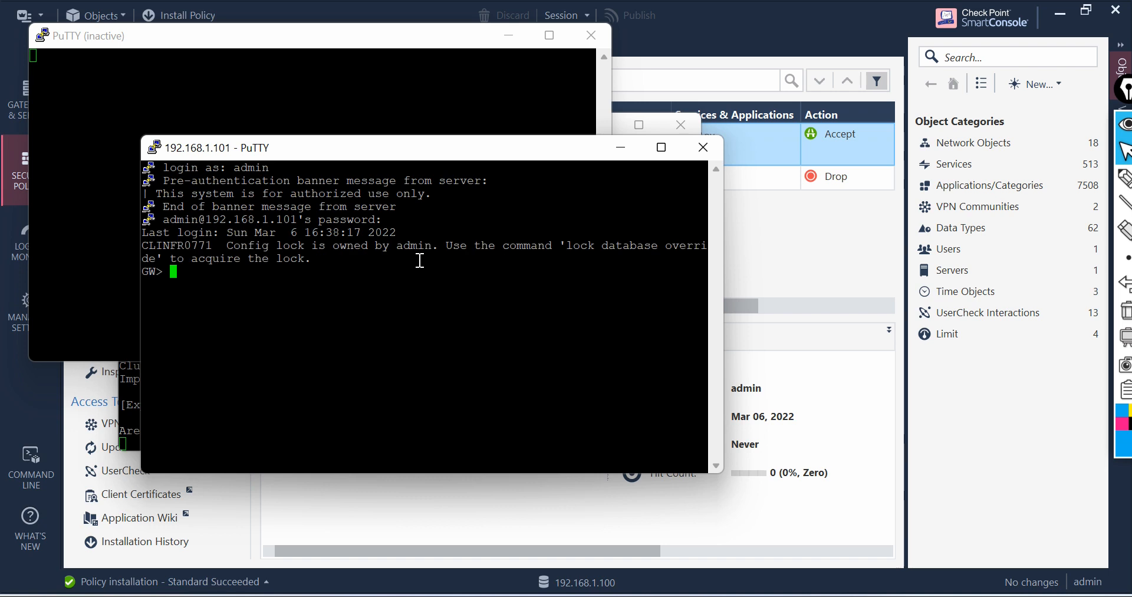
Step: Override the configuration database lock on GW with lock database override
type("lock dat")
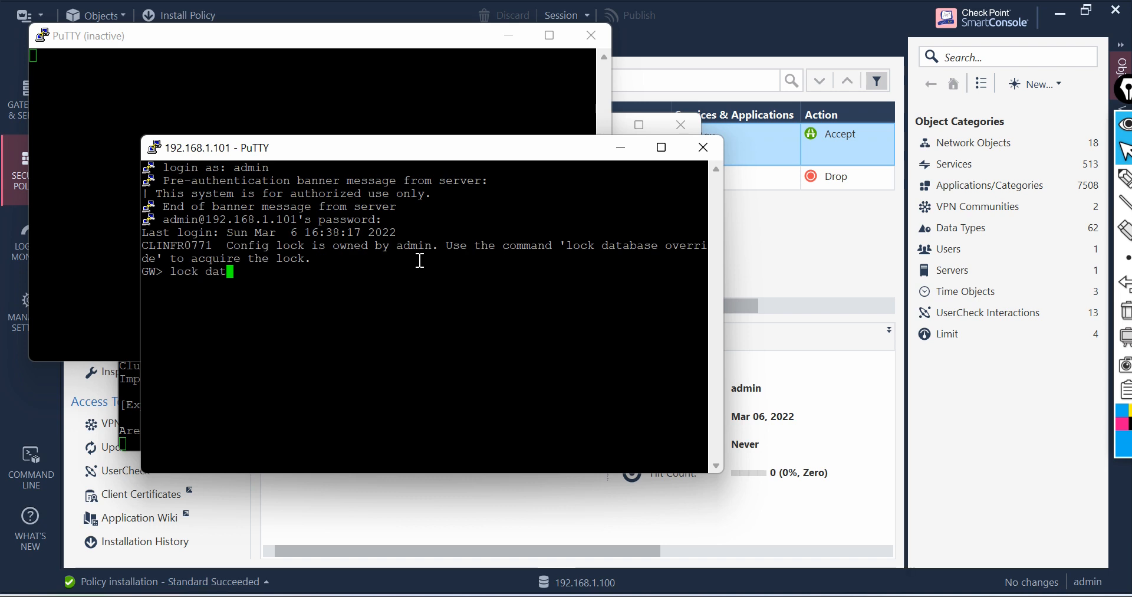
key("Tab")
type("o")
key("Tab")
key("Return")
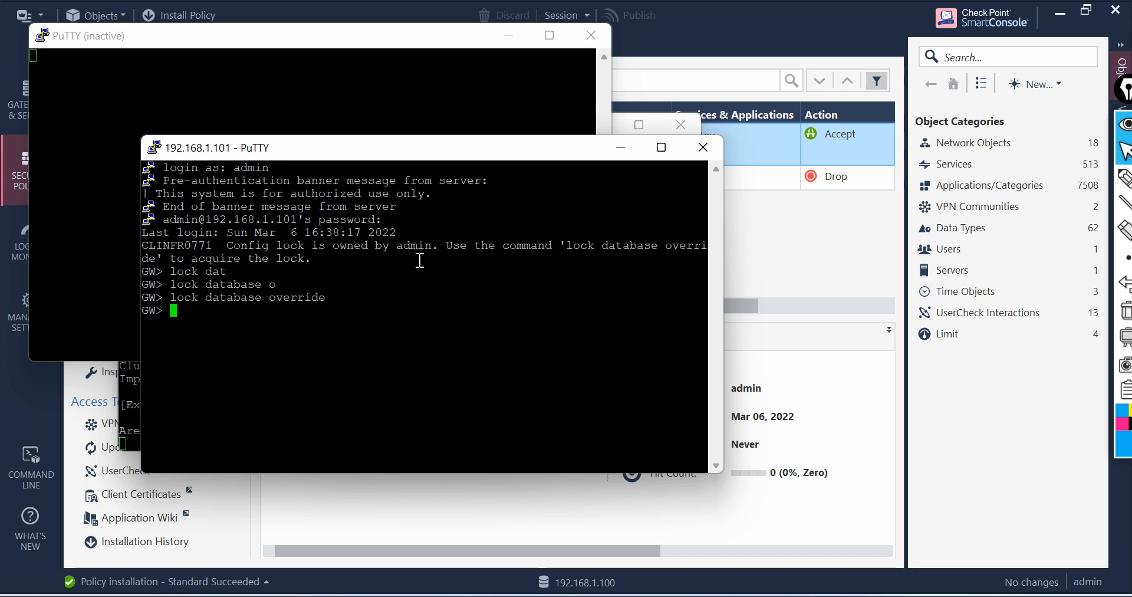
Step: Enter expert mode on GW with the expert password
type("expert")
key("Return")
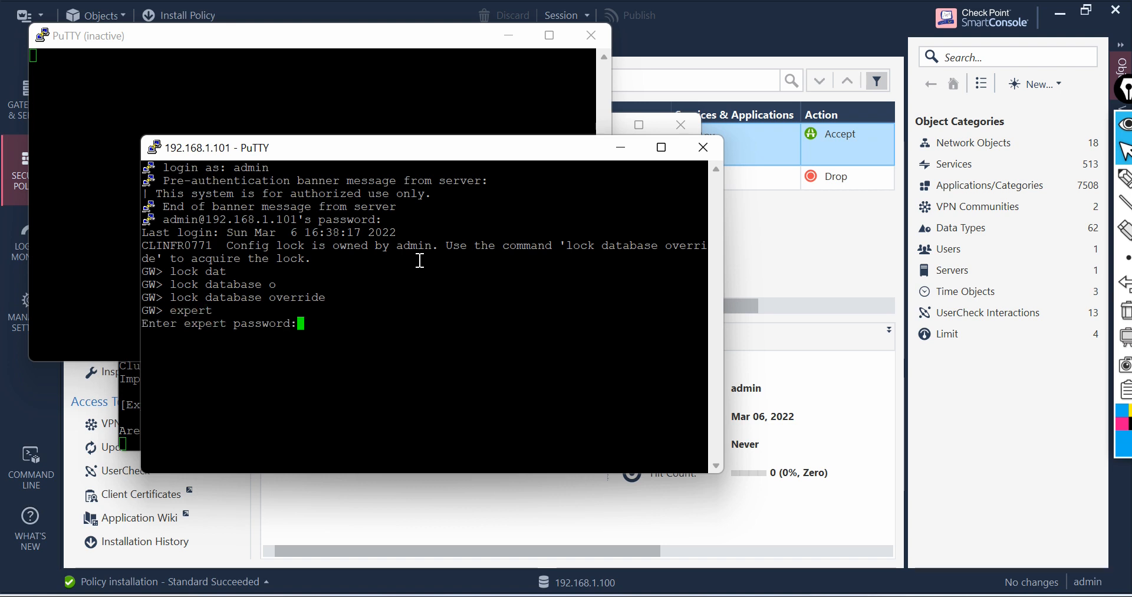
key("Return")
Step: Clear the screen, run cpconfig on GW and enable cluster membership for this gateway (option 6), confirming with y
type("clear")
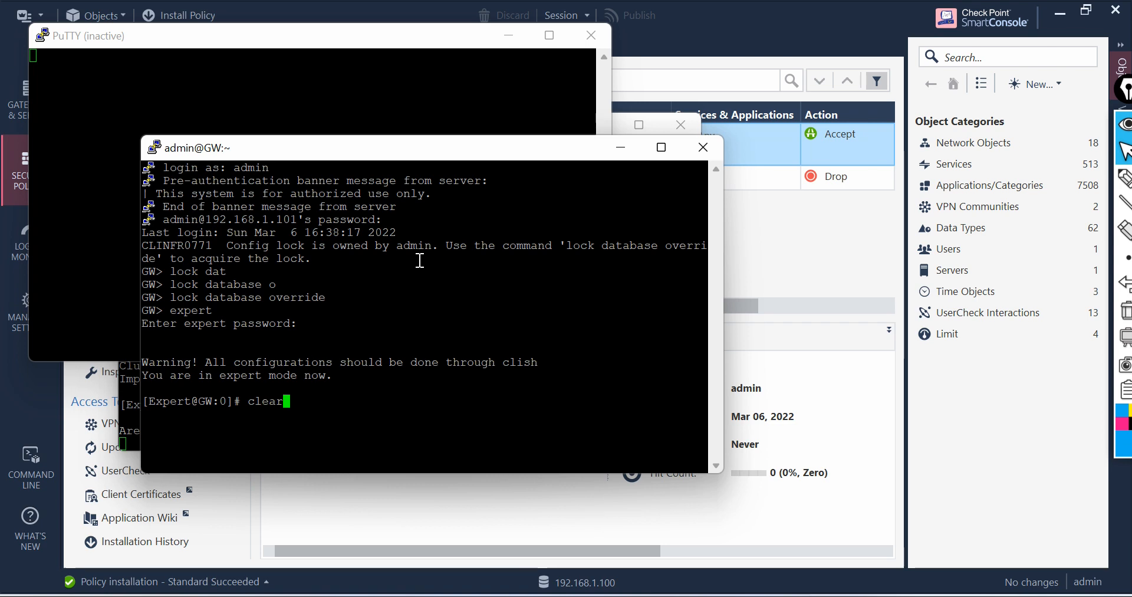
key("Return")
type("cpconfig")
key("Return")
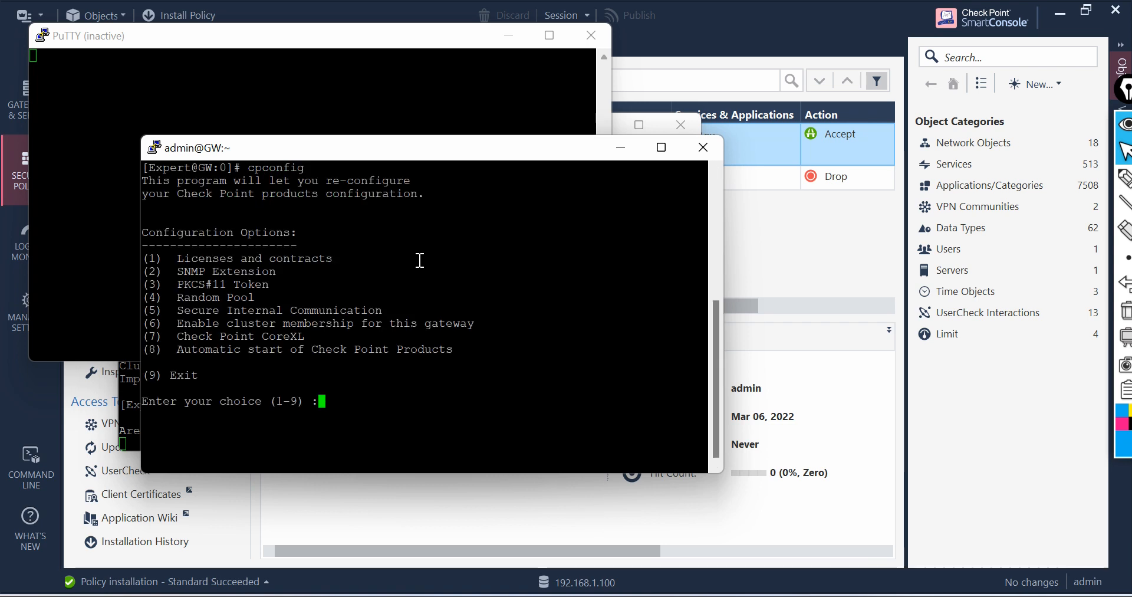
type("6")
key("Return")
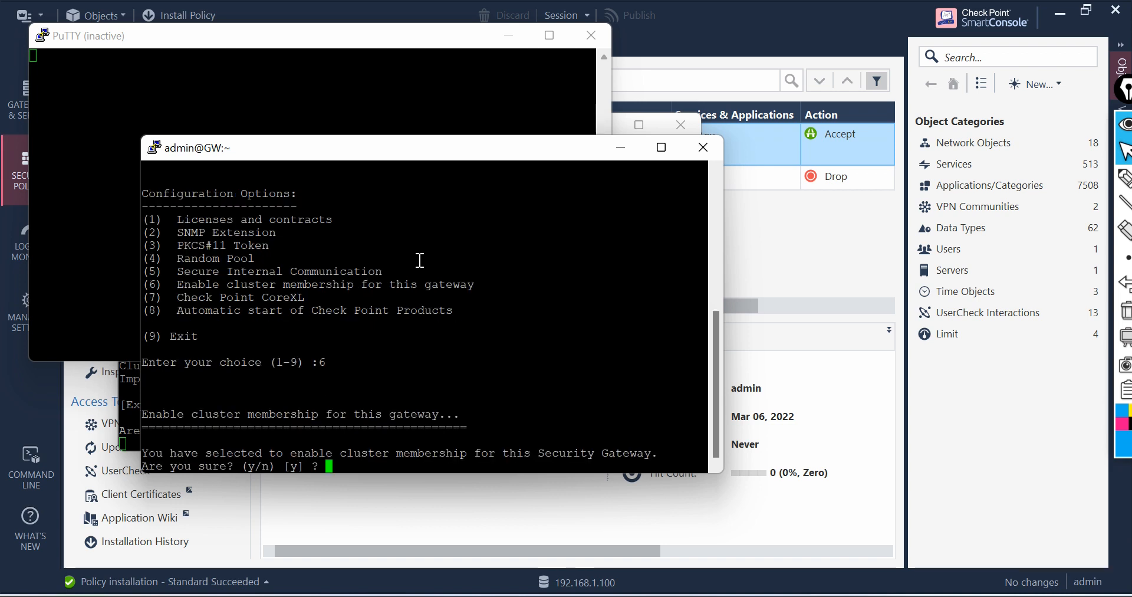
type("y")
key("Return")
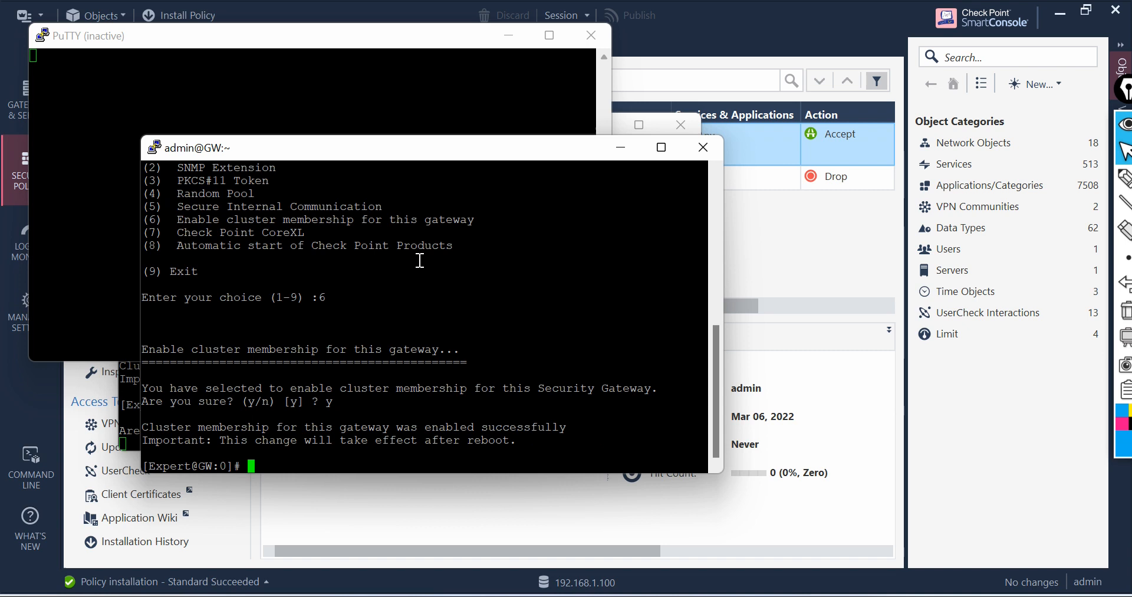
Step: Reboot GW, confirming with y
type("re")
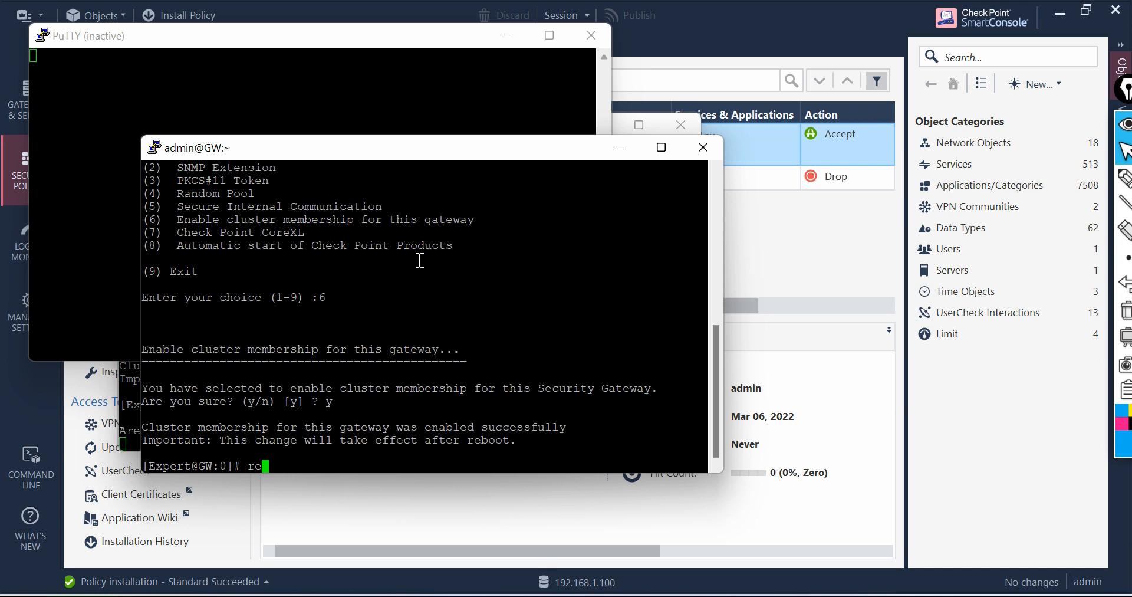
type("boot")
key("Return")
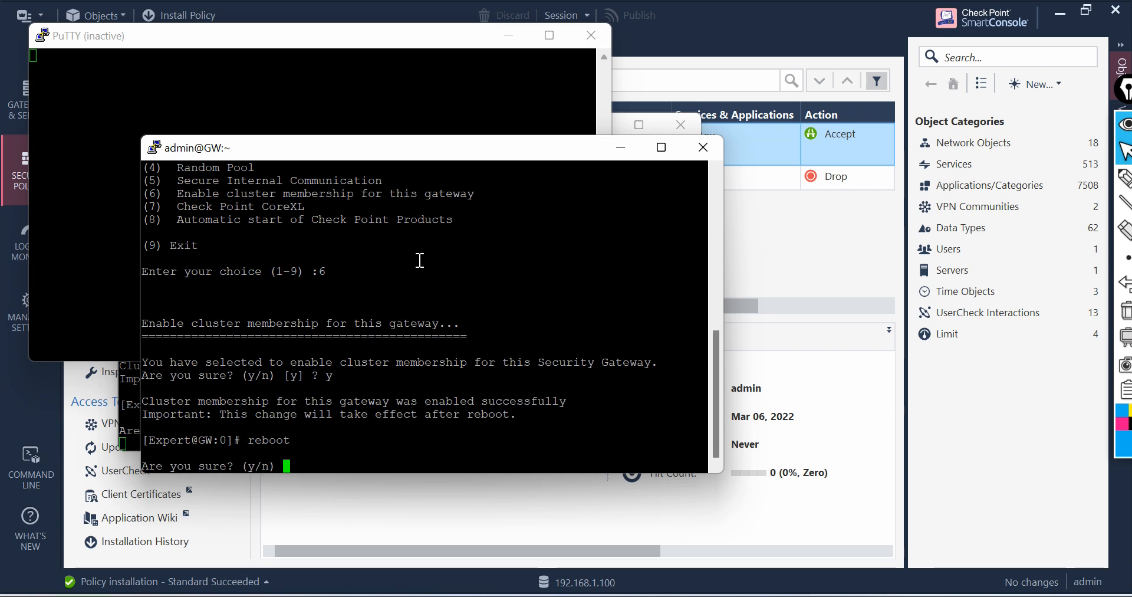
type("y")
key("Return")
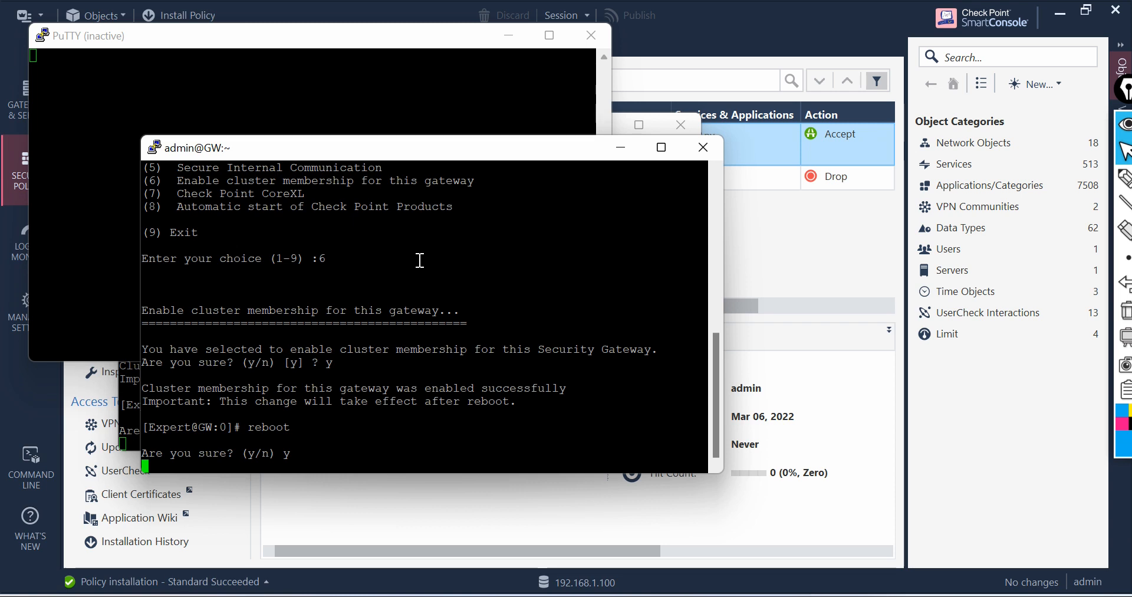
left_click(1124, 177)
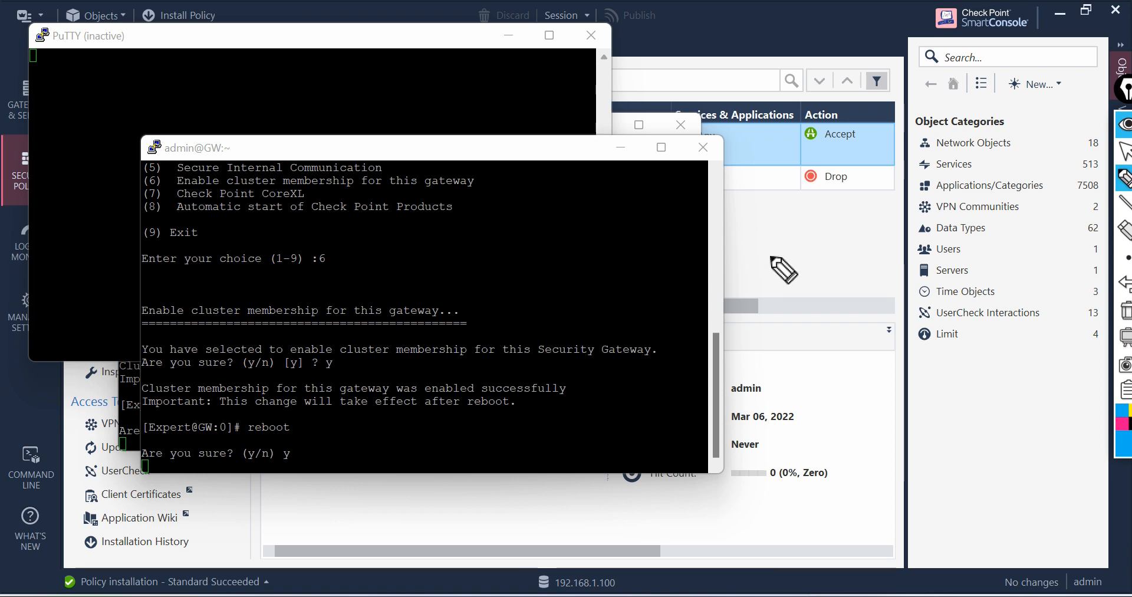
mouse_move(760, 254)
left_mouse_down()
mouse_move(760, 280)
mouse_move(783, 249)
mouse_move(817, 247)
mouse_move(877, 209)
left_mouse_up()
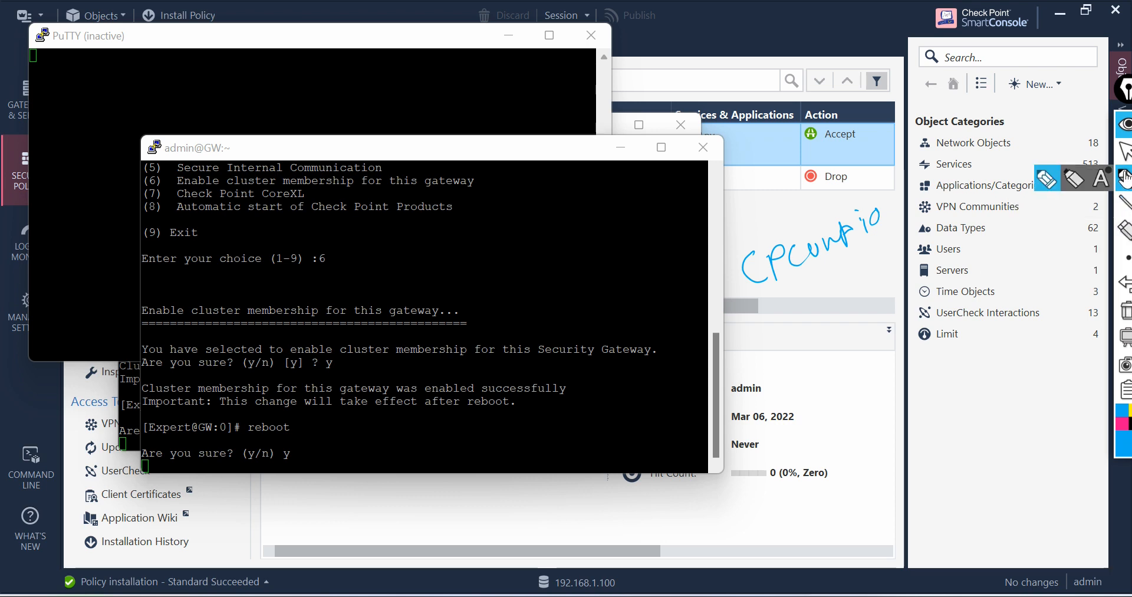
left_click(1125, 319)
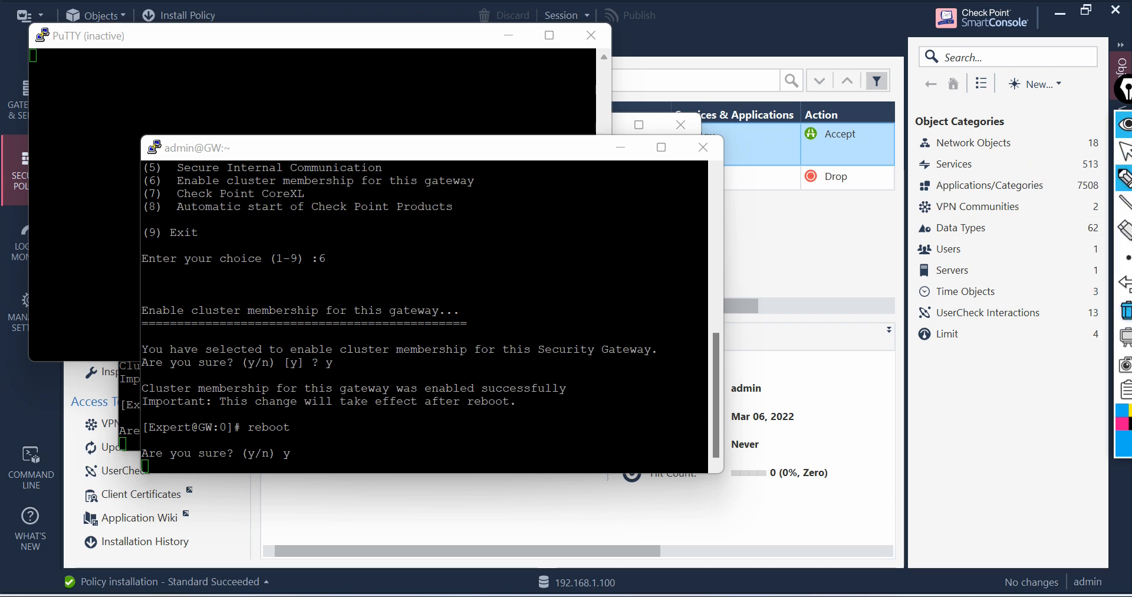
mouse_move(761, 252)
left_mouse_down()
mouse_move(757, 283)
mouse_move(789, 259)
left_mouse_up()
mouse_move(794, 235)
left_mouse_down()
mouse_move(845, 264)
mouse_move(870, 224)
mouse_move(888, 229)
mouse_move(992, 187)
mouse_move(995, 154)
mouse_move(1029, 143)
left_mouse_up()
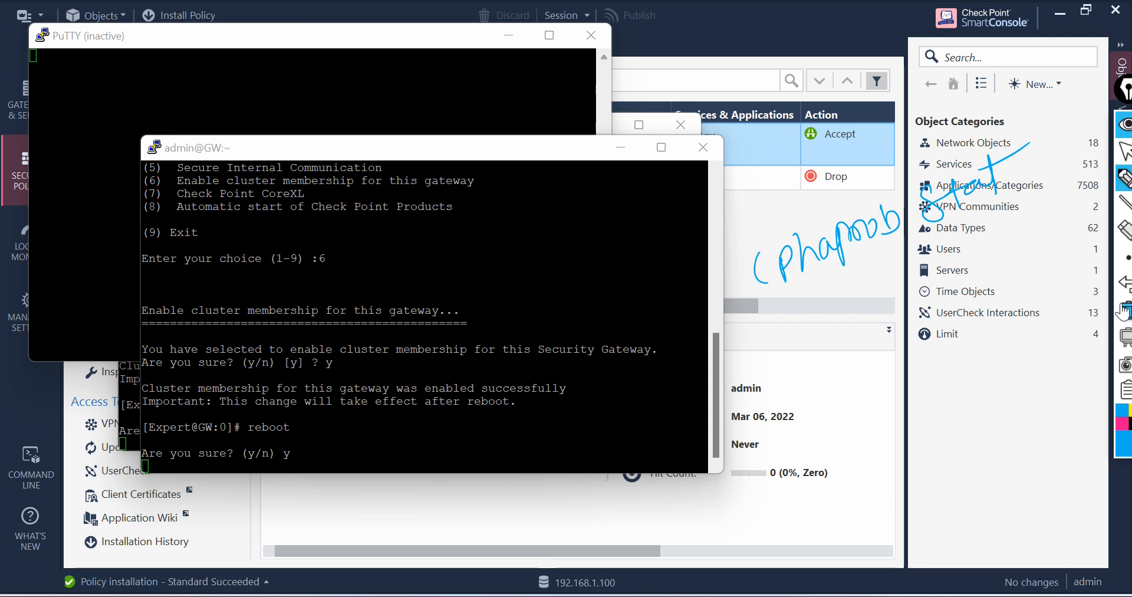
left_click(1124, 309)
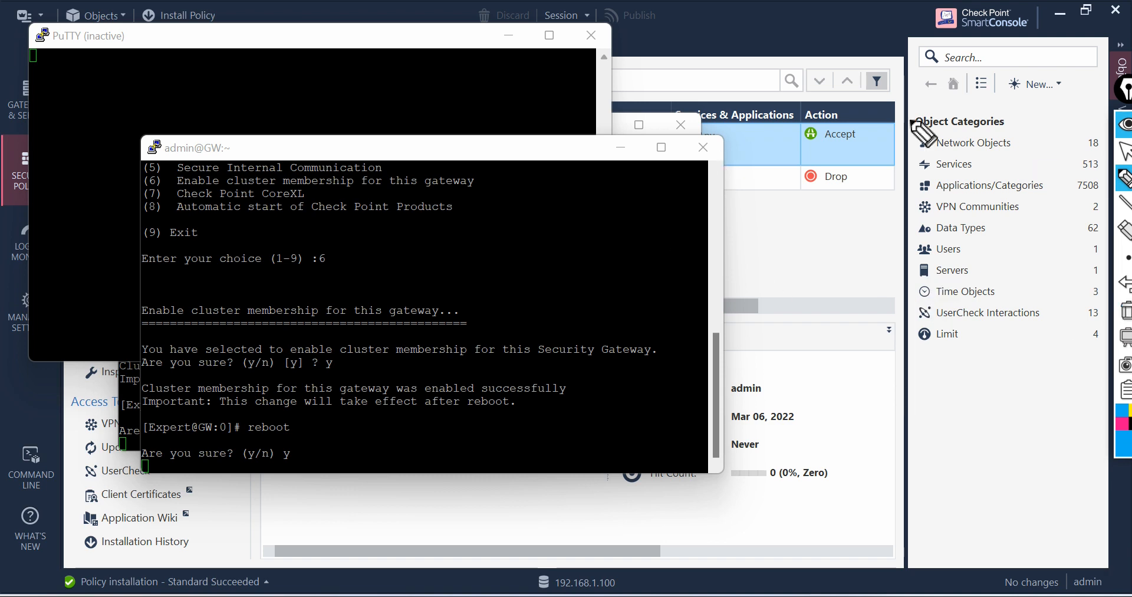
left_click(1123, 151)
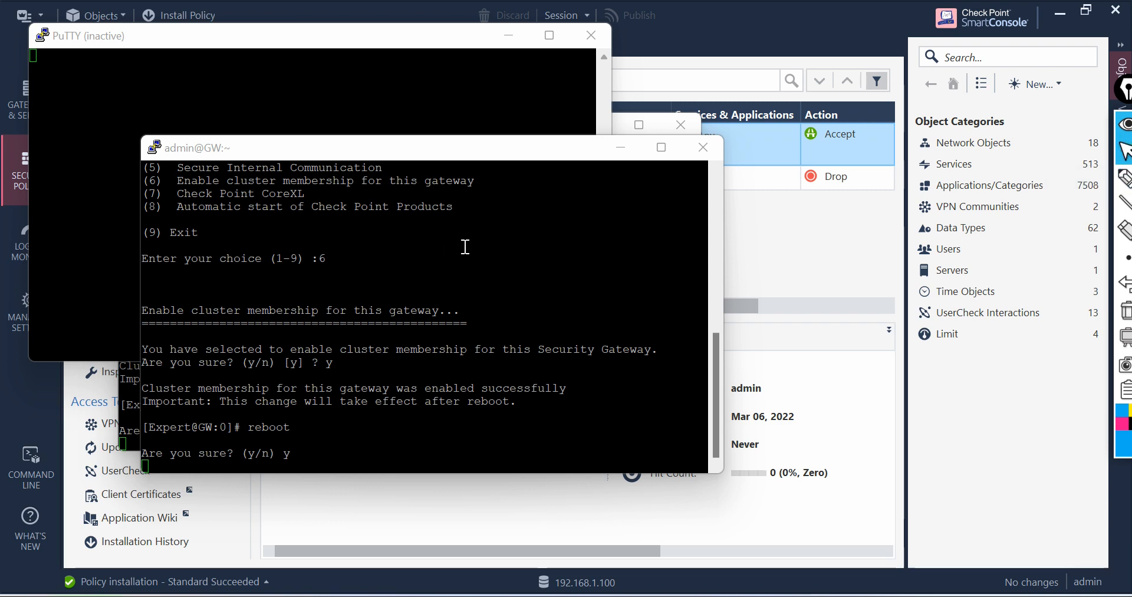
Step: Reset the terminal of the GW session
right_click(489, 147)
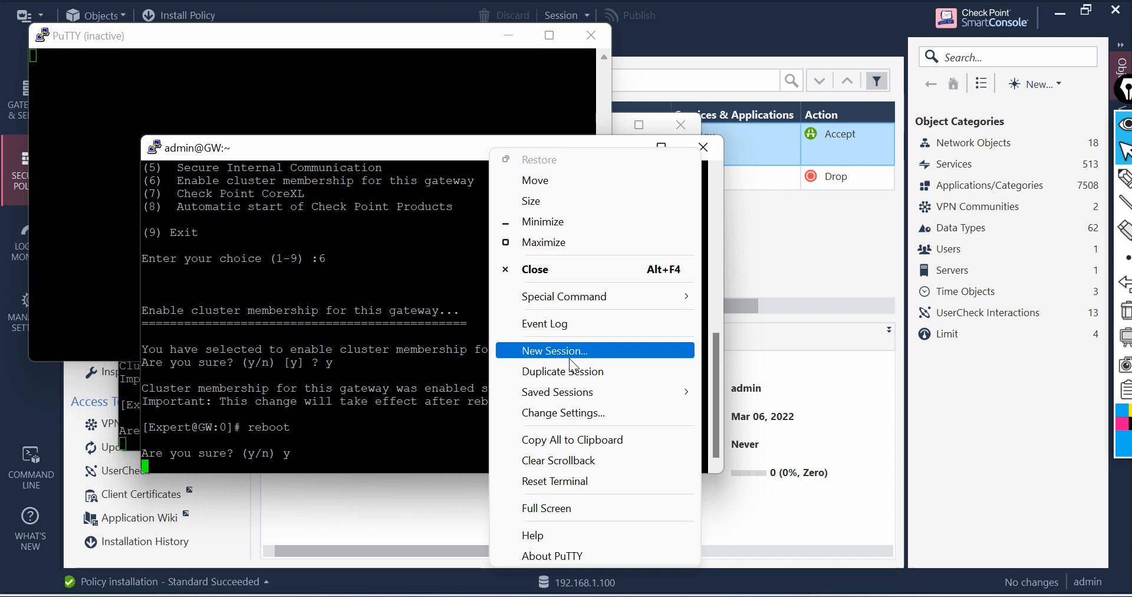
left_click(593, 481)
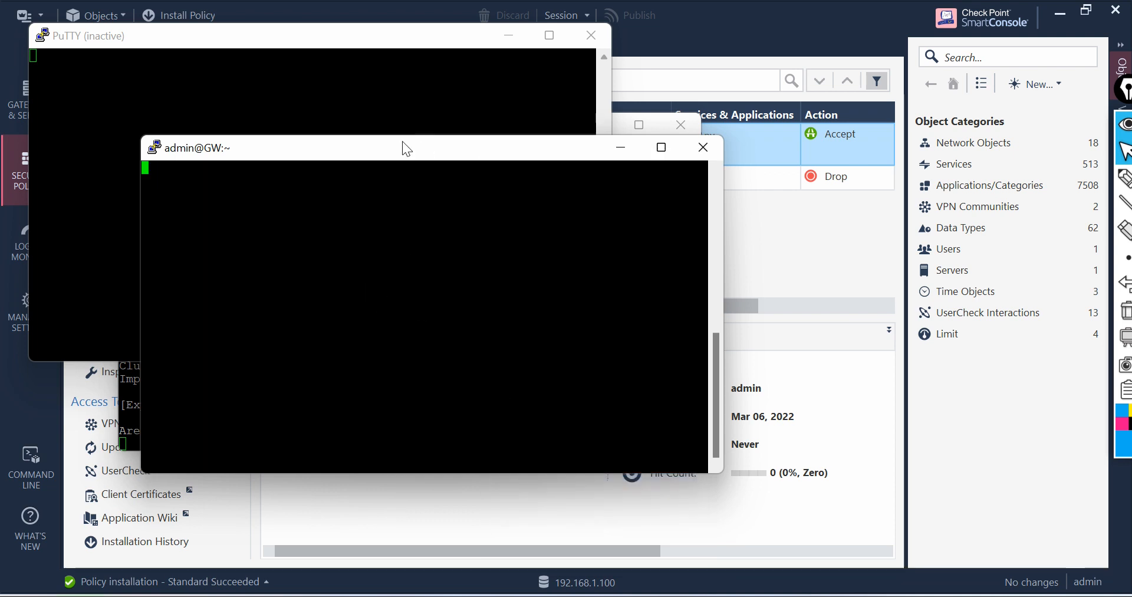
right_click(407, 148)
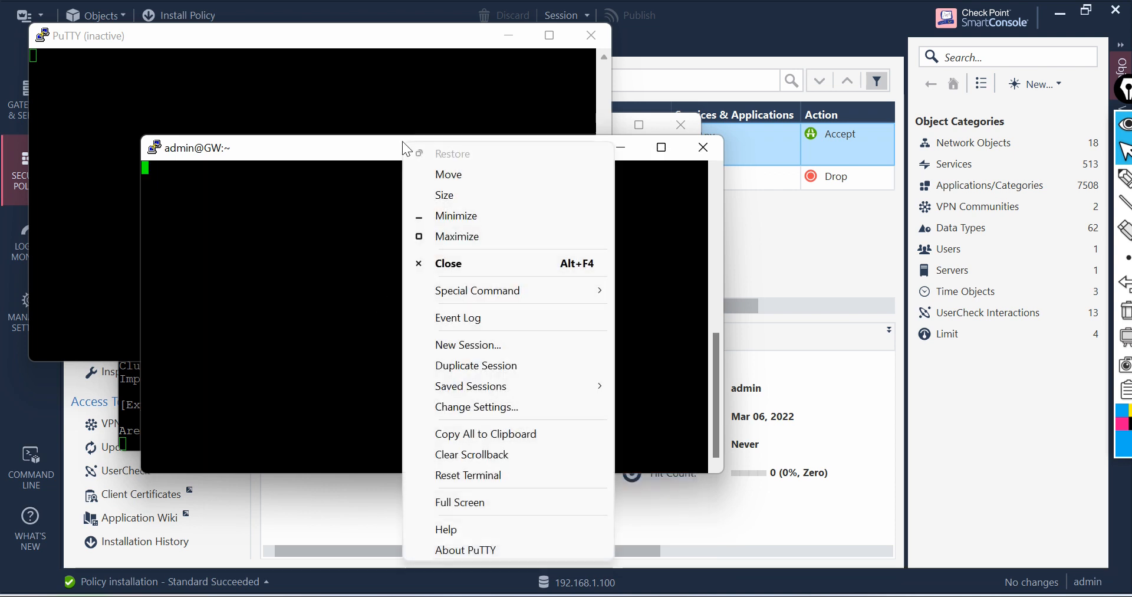
left_click(487, 364)
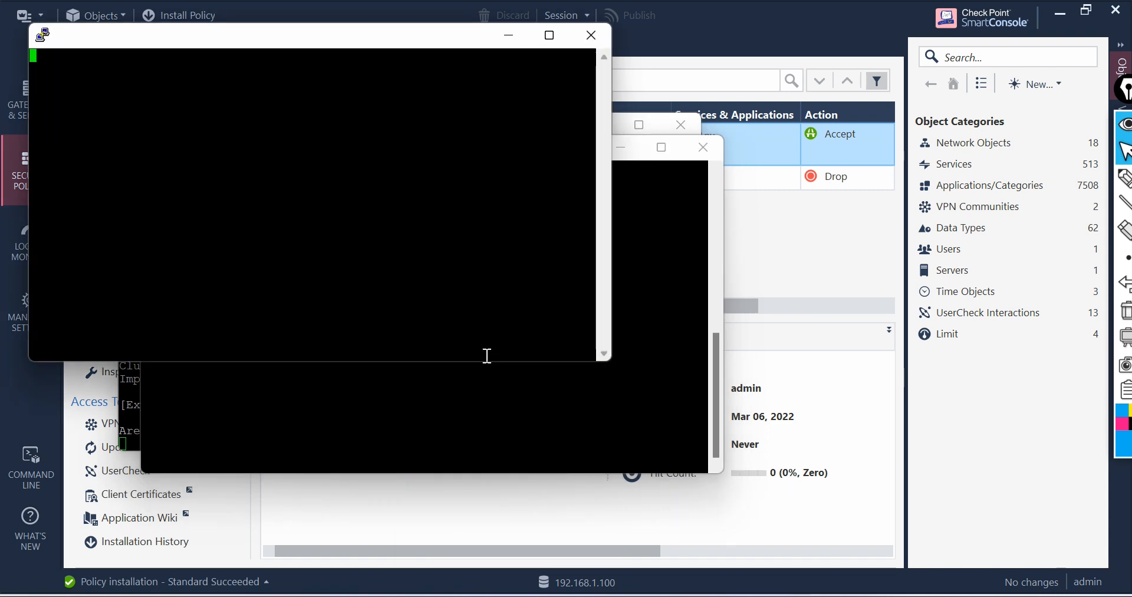
left_click(589, 34)
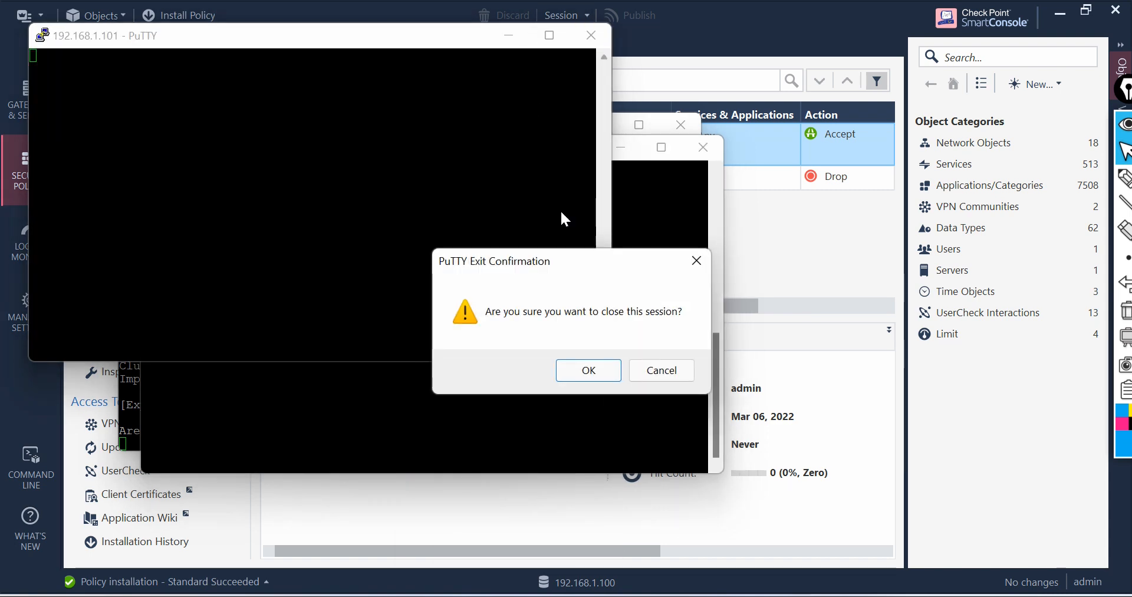
left_click(602, 372)
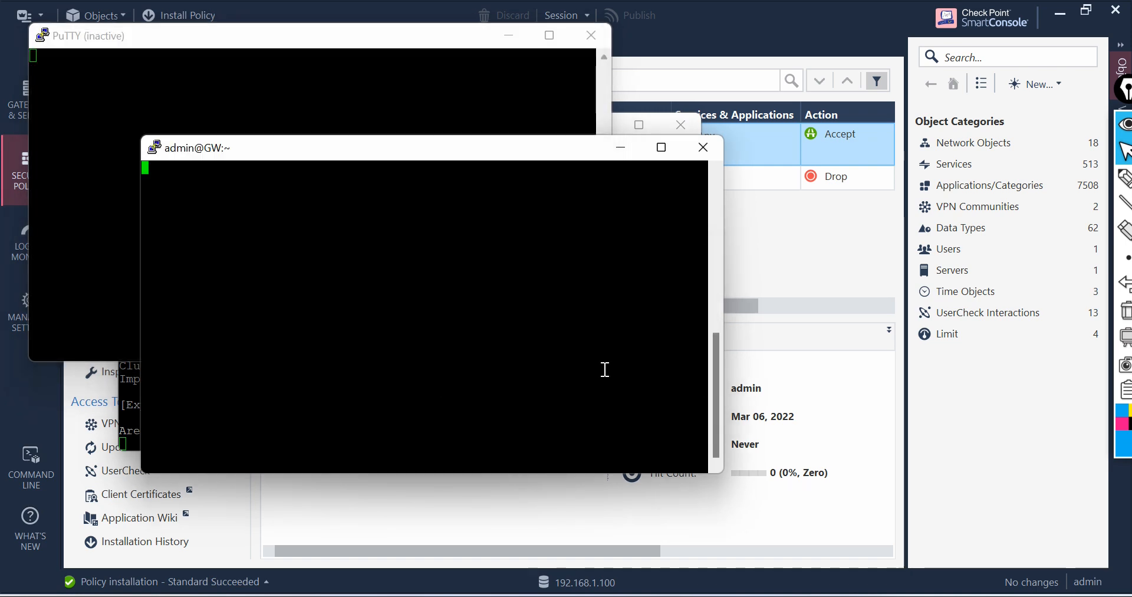
Step: Close the GW terminal session, confirming, and close the inactive PuTTY window
left_click(701, 148)
left_click(586, 369)
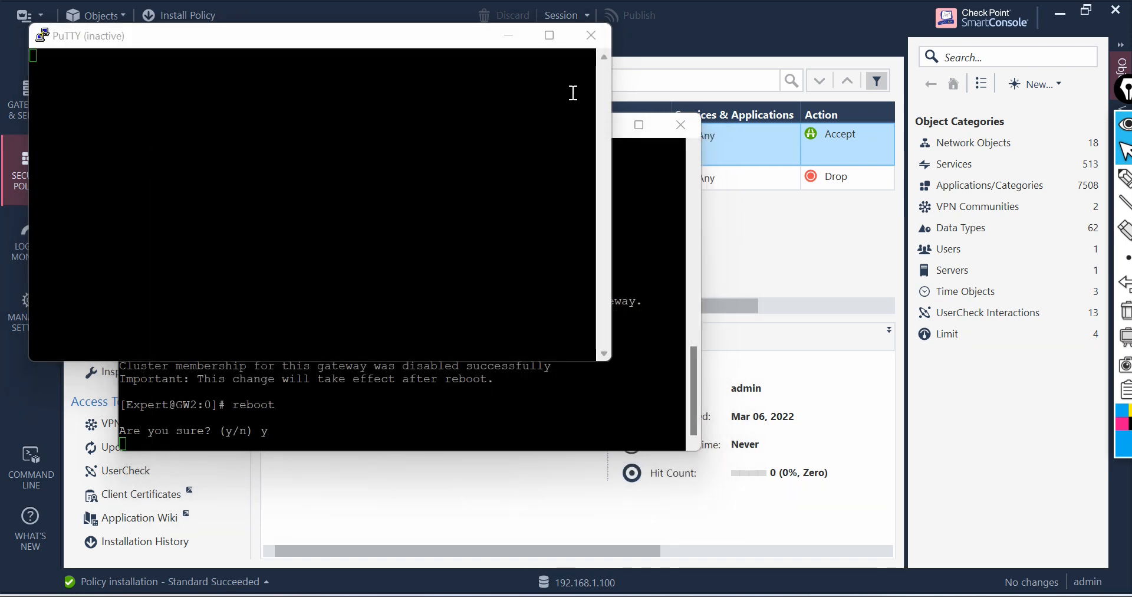
left_click(591, 35)
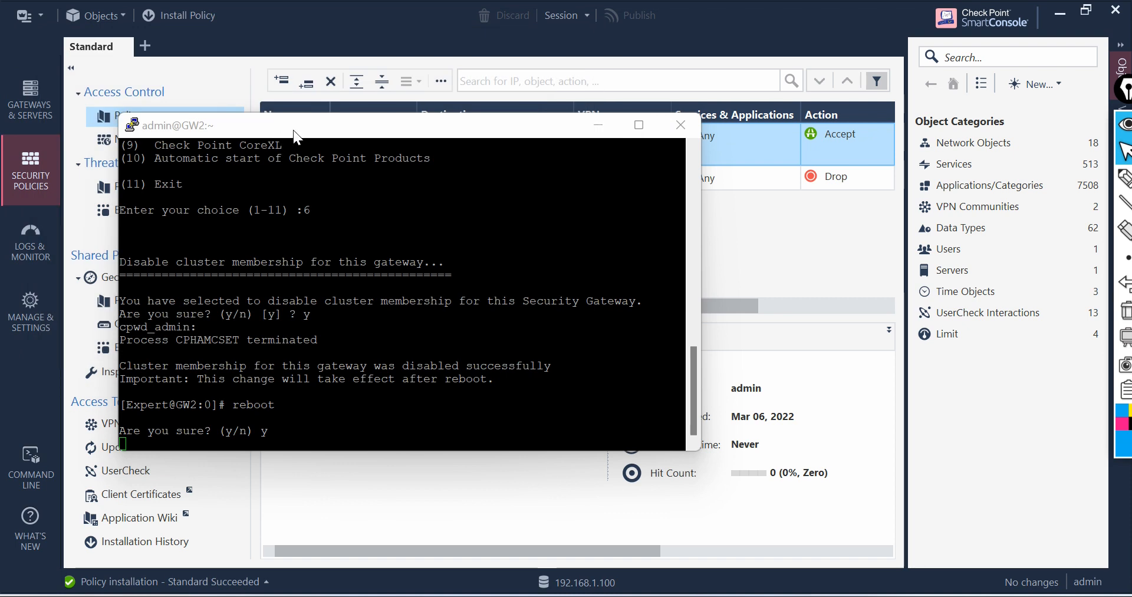
Step: Duplicate the GW2 session and log in as admin with the account password
right_click(294, 131)
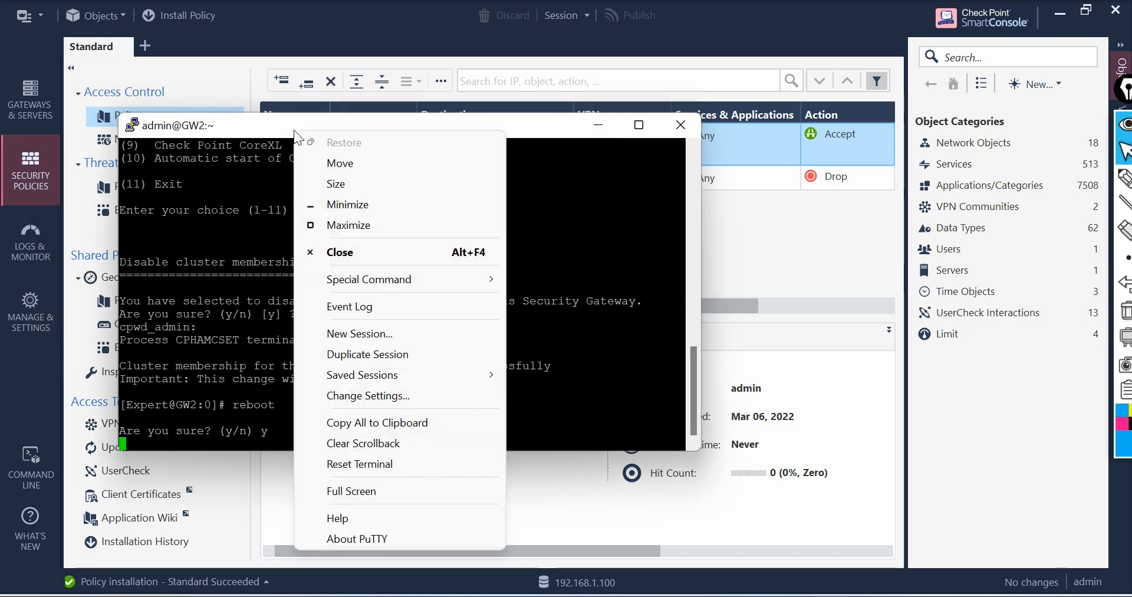
left_click(380, 355)
type("admin")
key("Return")
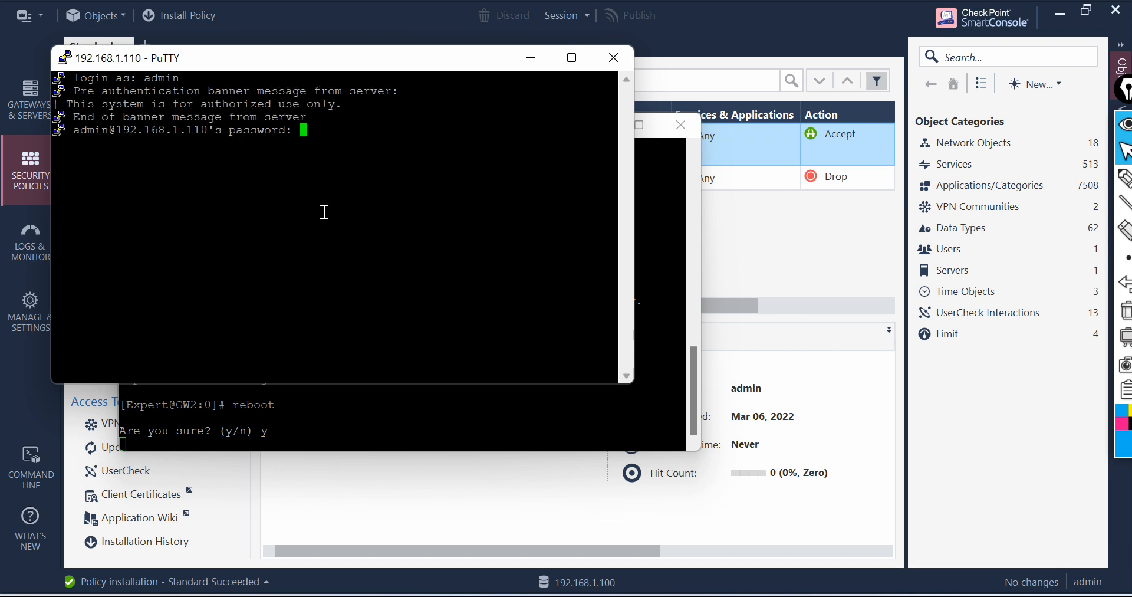
key("Return")
Step: Enter expert mode on GW2 with the expert password, retrying after a failed attempt
type("exoer")
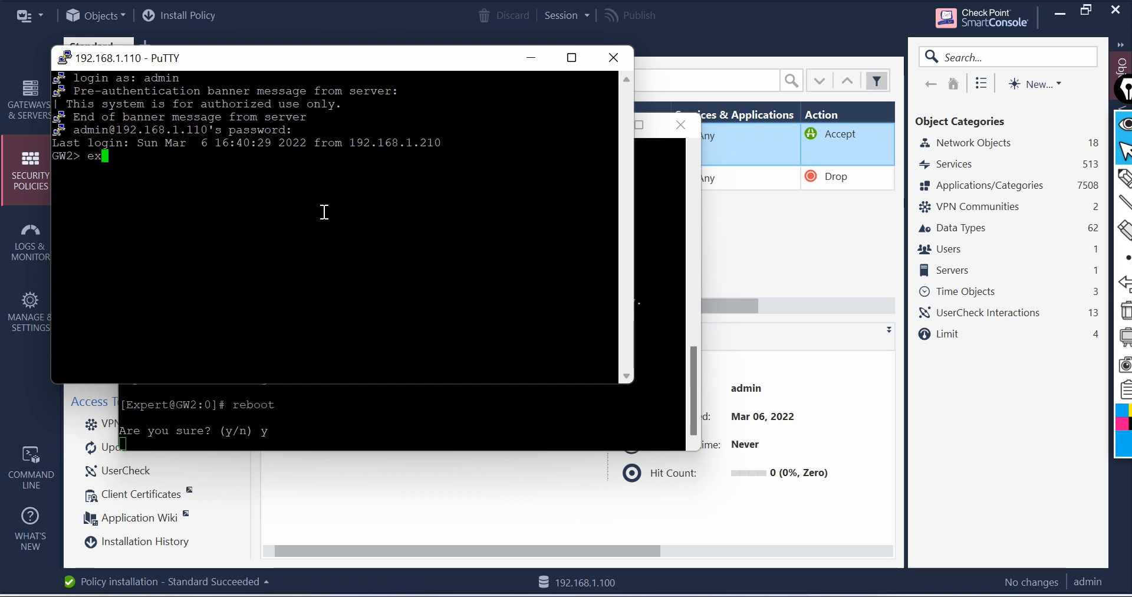
key("BackSpace")
key("BackSpace")
key("BackSpace")
type("pee")
key("BackSpace")
type("rt")
key("Return")
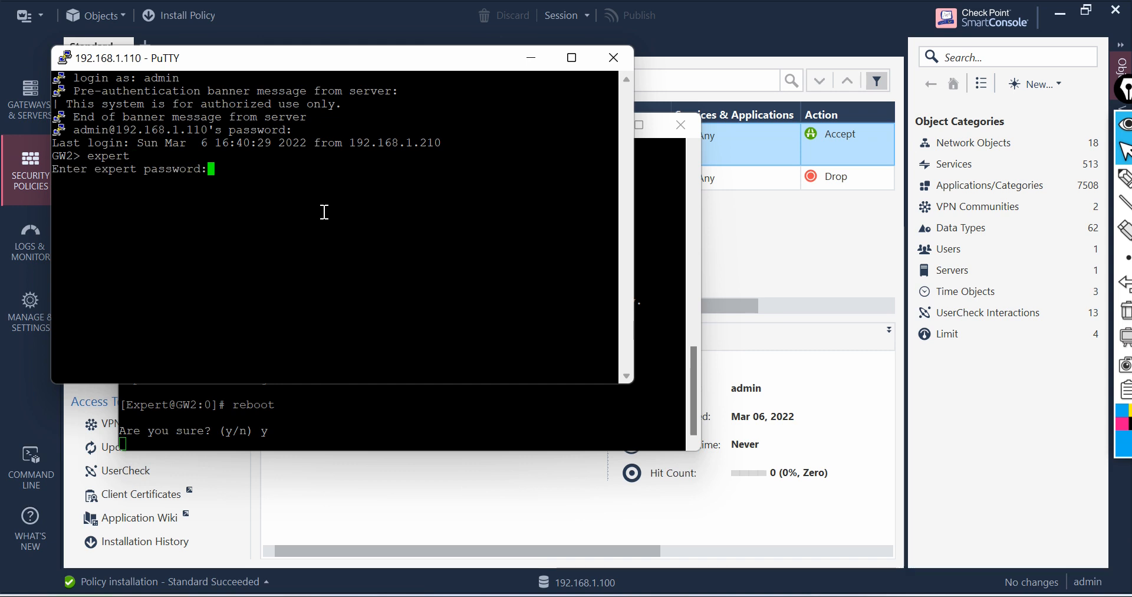
key("Return")
type("expert")
key("Return")
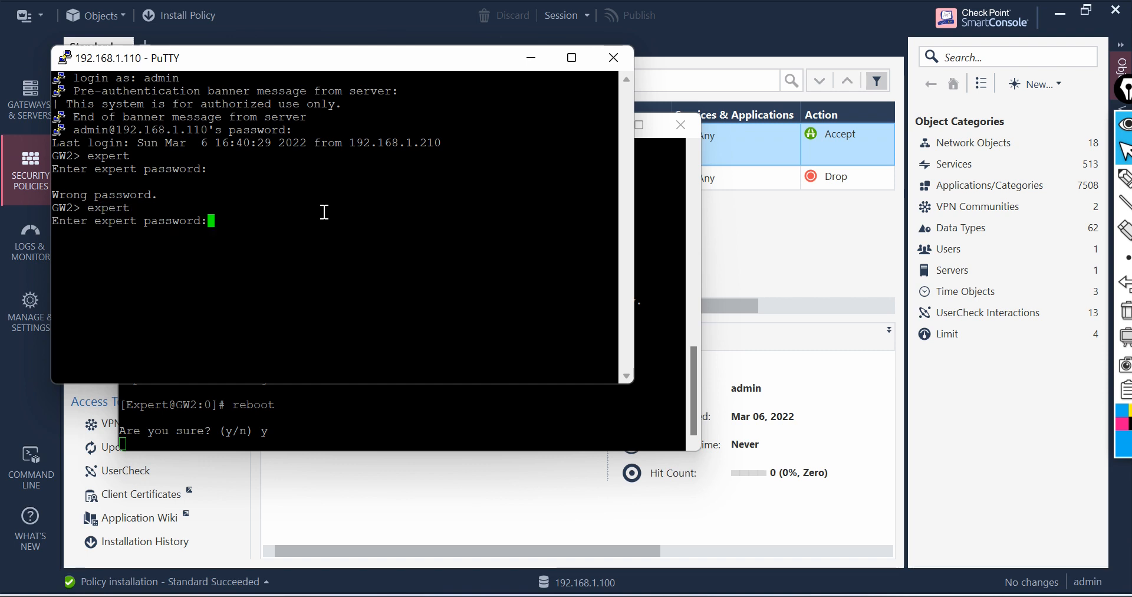
key("Return")
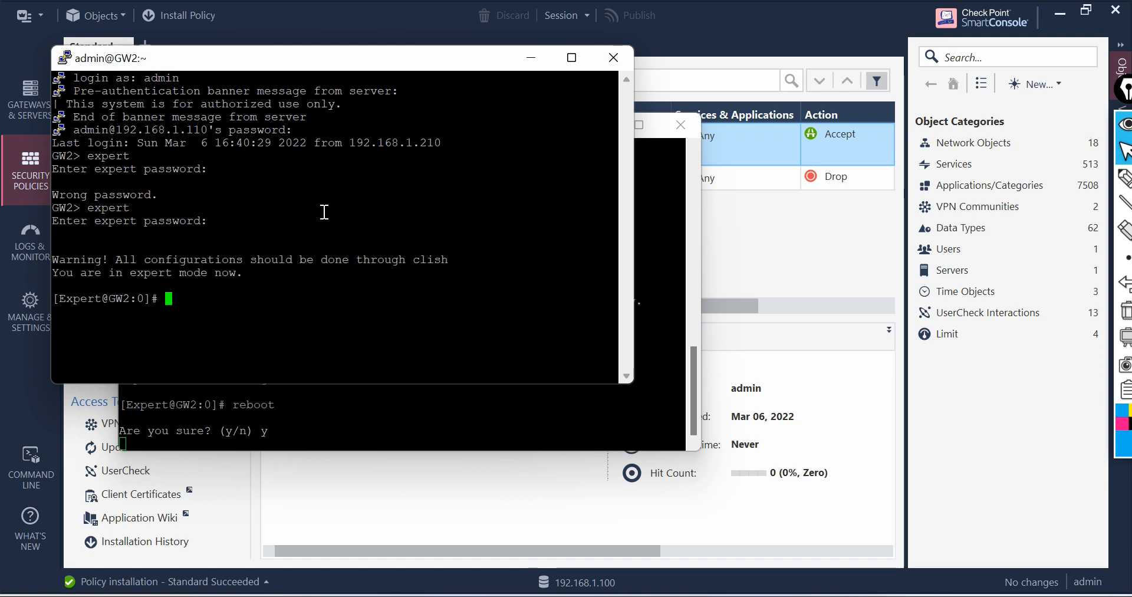
Step: Clear the screen and check GW2's cluster state with cphaprob stat
type("clear")
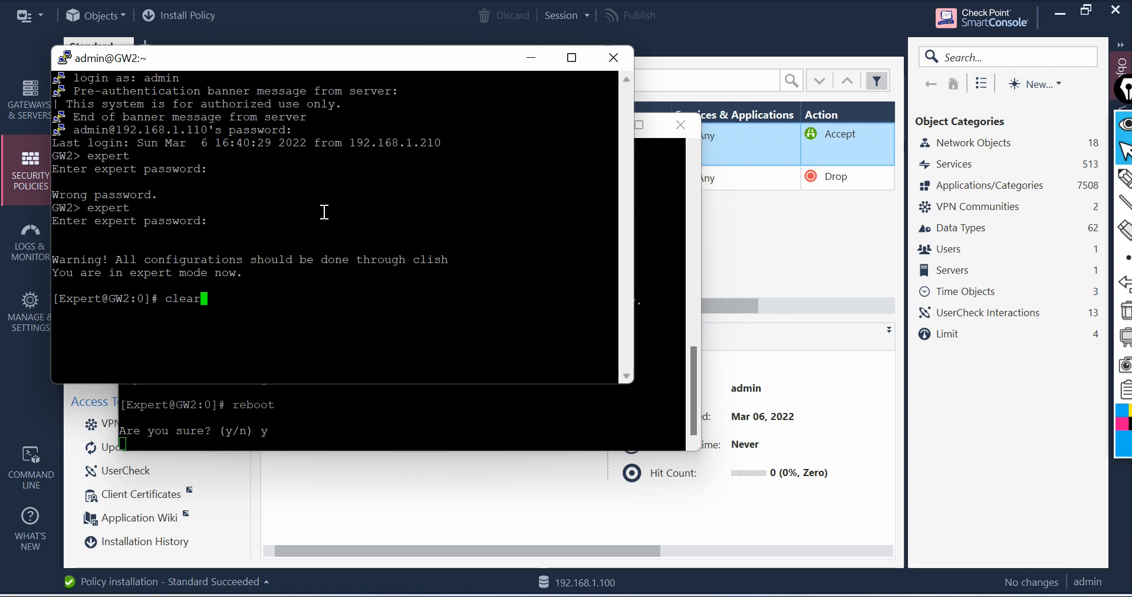
key("Return")
type("cp")
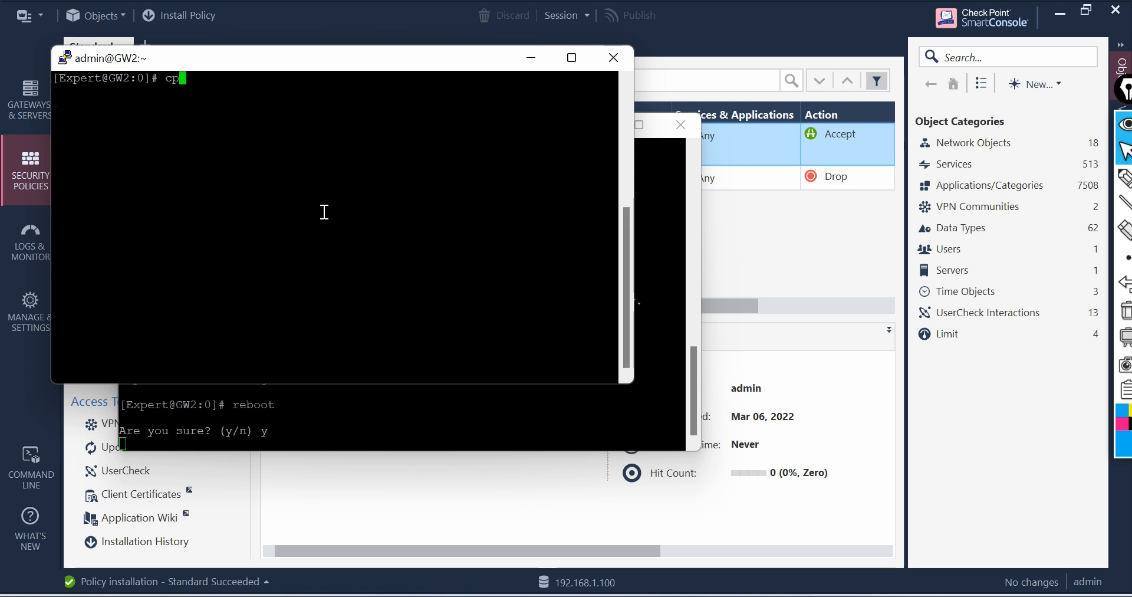
type("hapro")
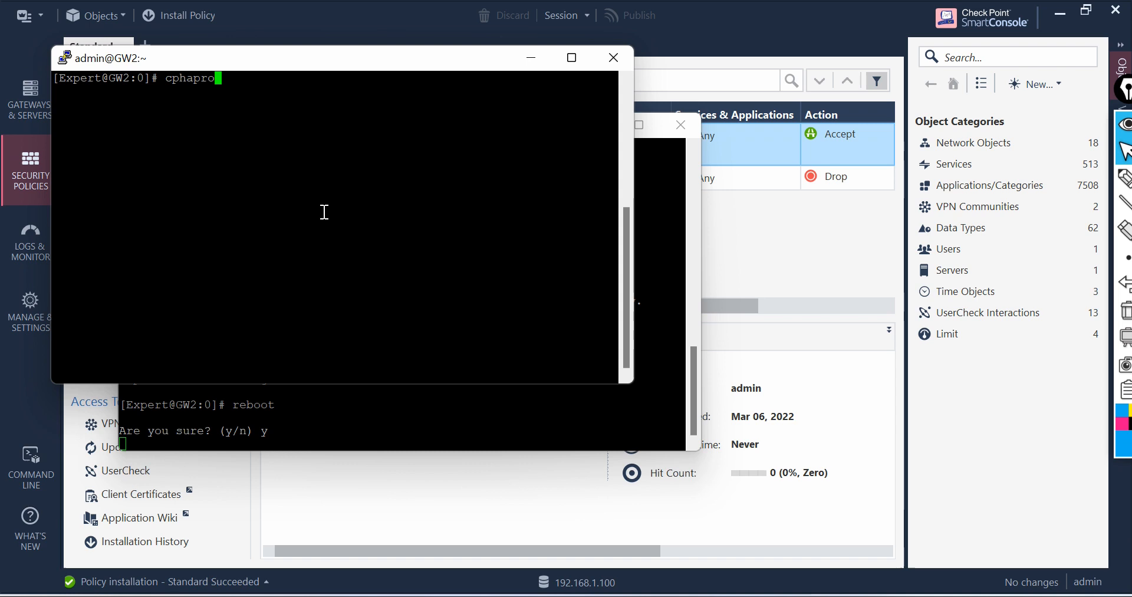
type("b stat")
key("Return")
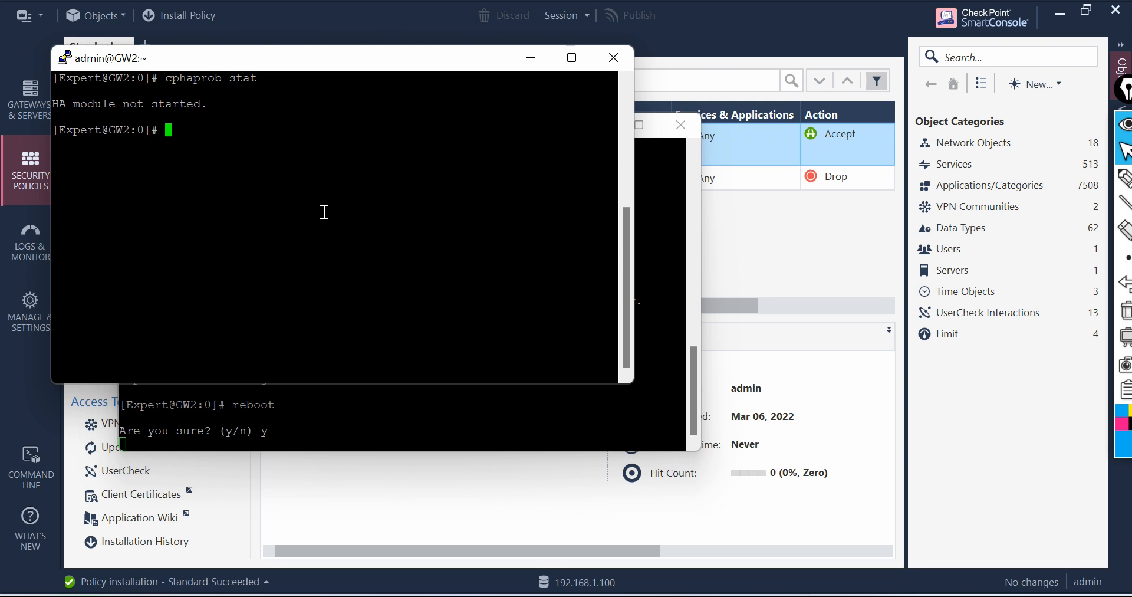
Step: Run cpconfig on GW2 and enable cluster membership for this gateway (option 6), confirming with y
type("cpconfig")
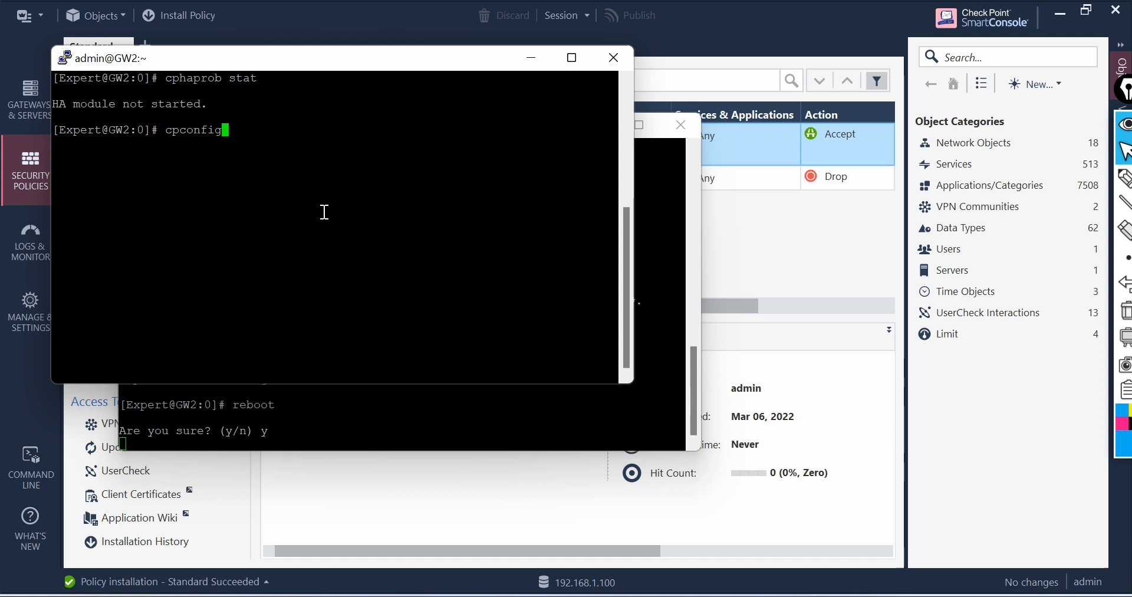
key("Return")
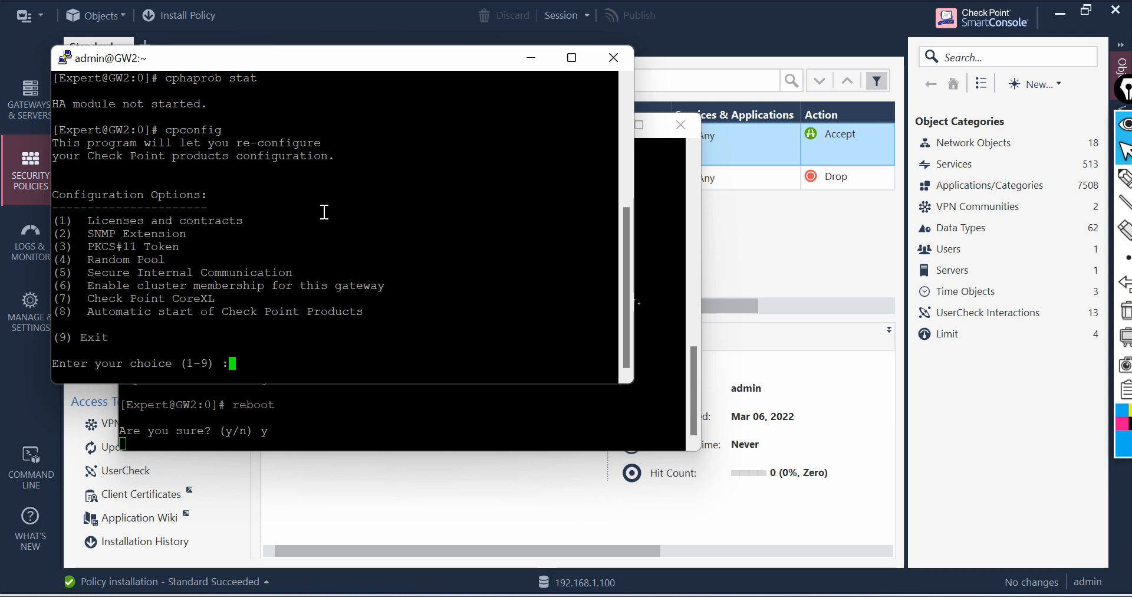
type("6")
key("Return")
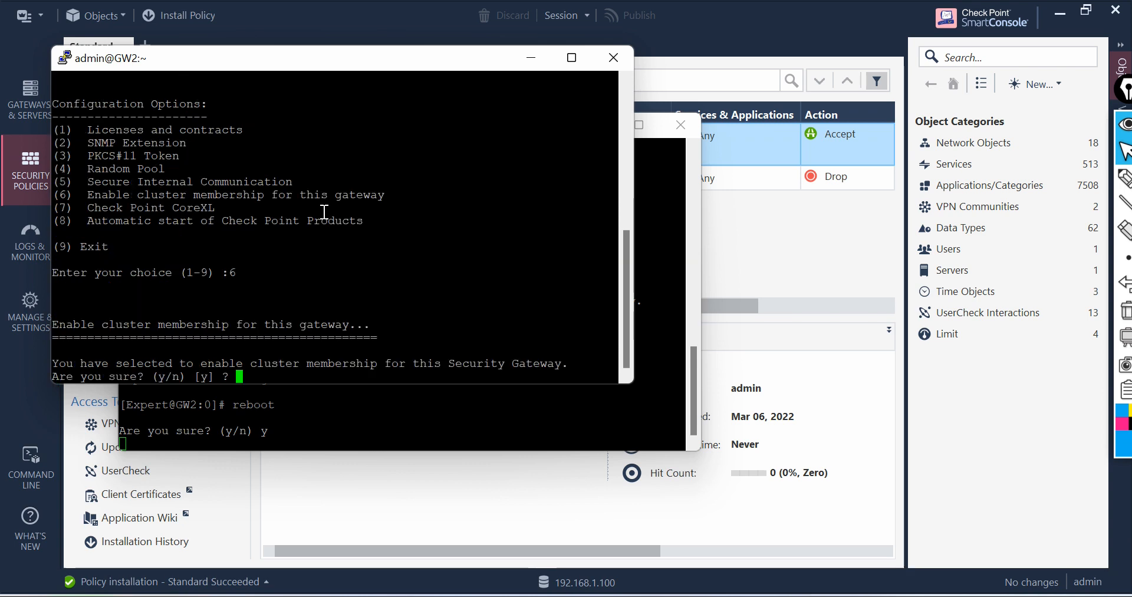
type("y")
key("Return")
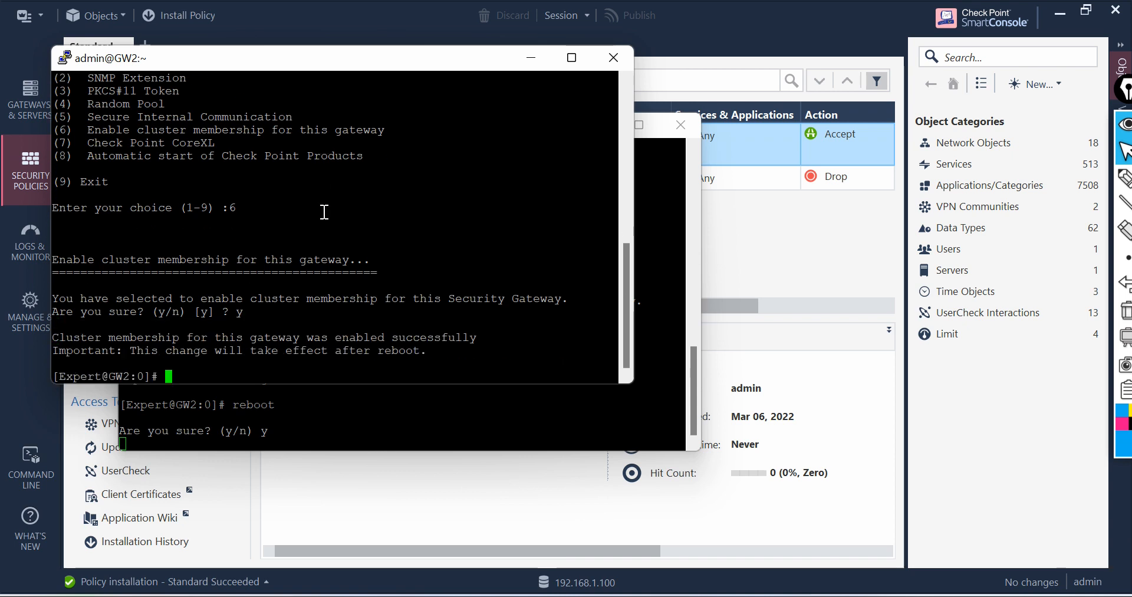
Step: Reboot GW2, confirming with y
type("reboot")
key("Return")
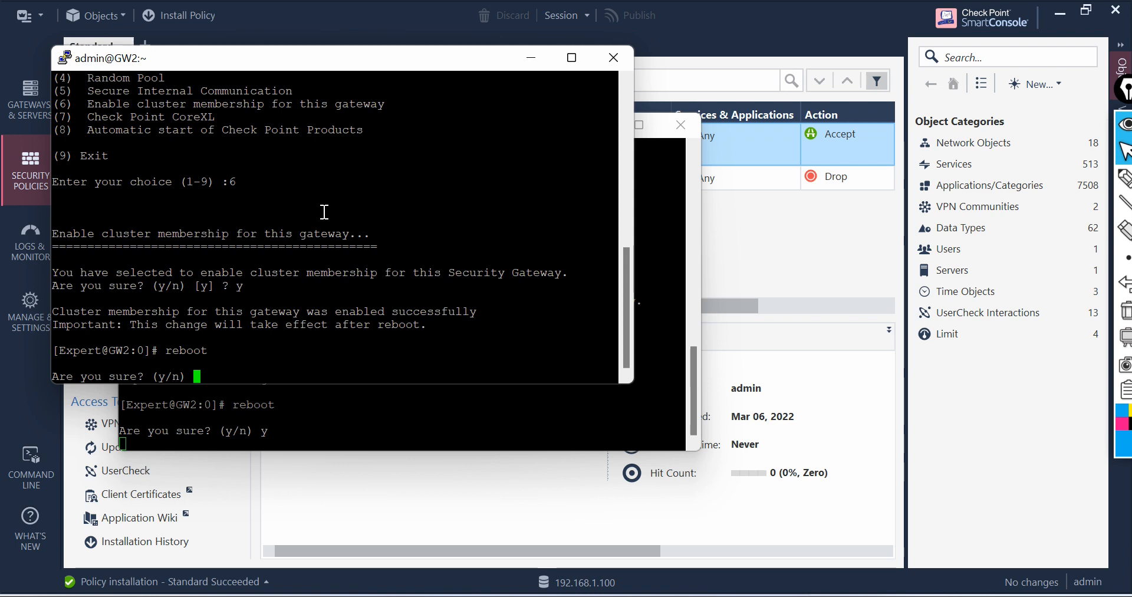
type("y")
key("Return")
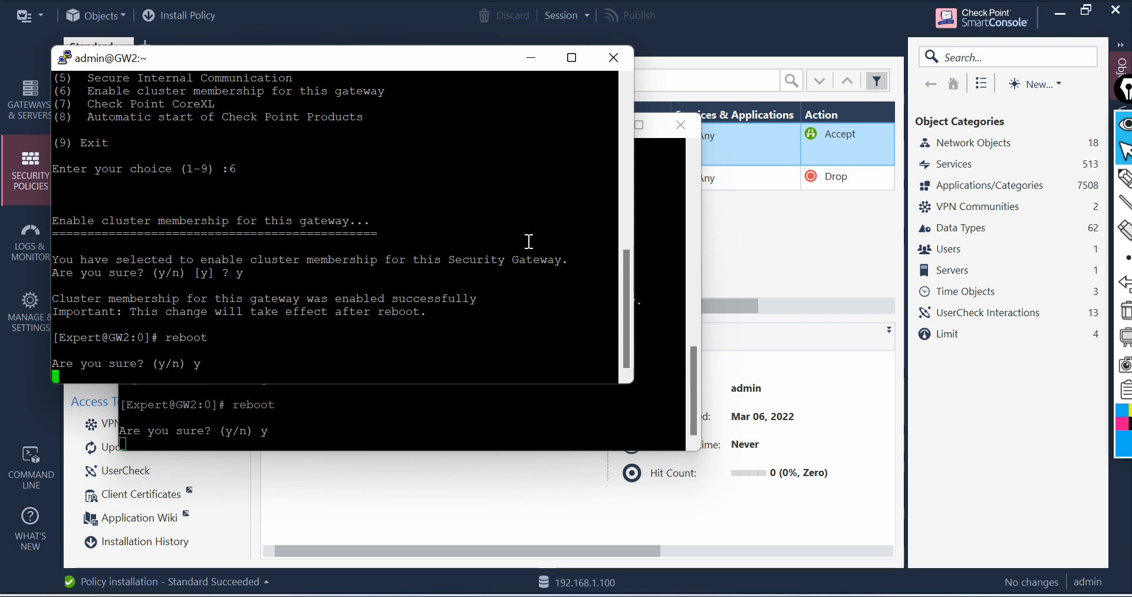
Step: Open a new SSH session to 192.168.1.101 from the GW2 terminal
left_click(656, 211)
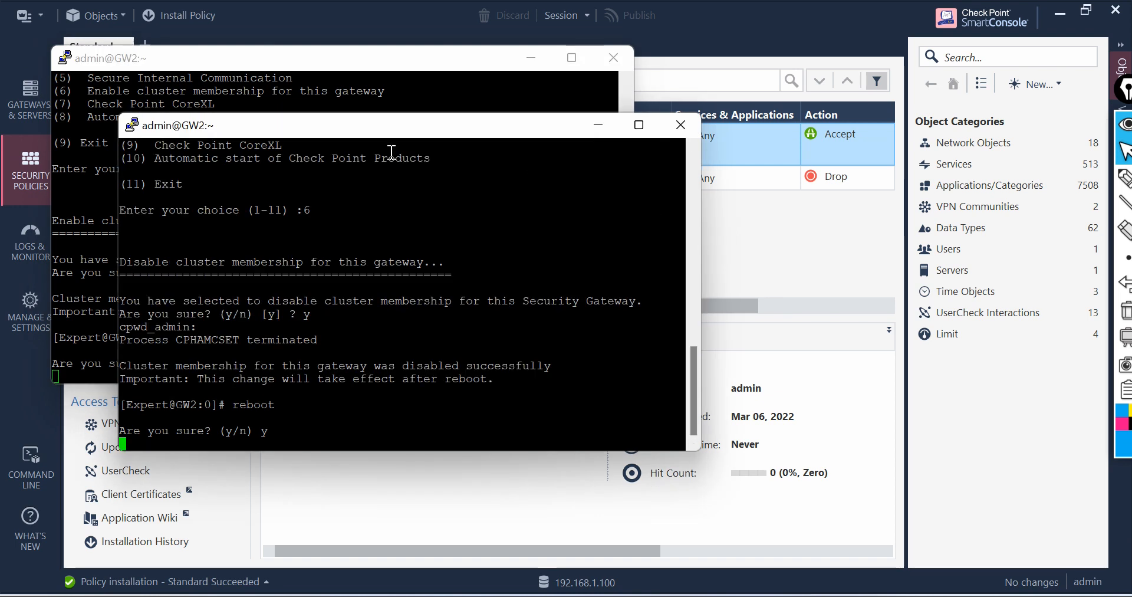
right_click(331, 129)
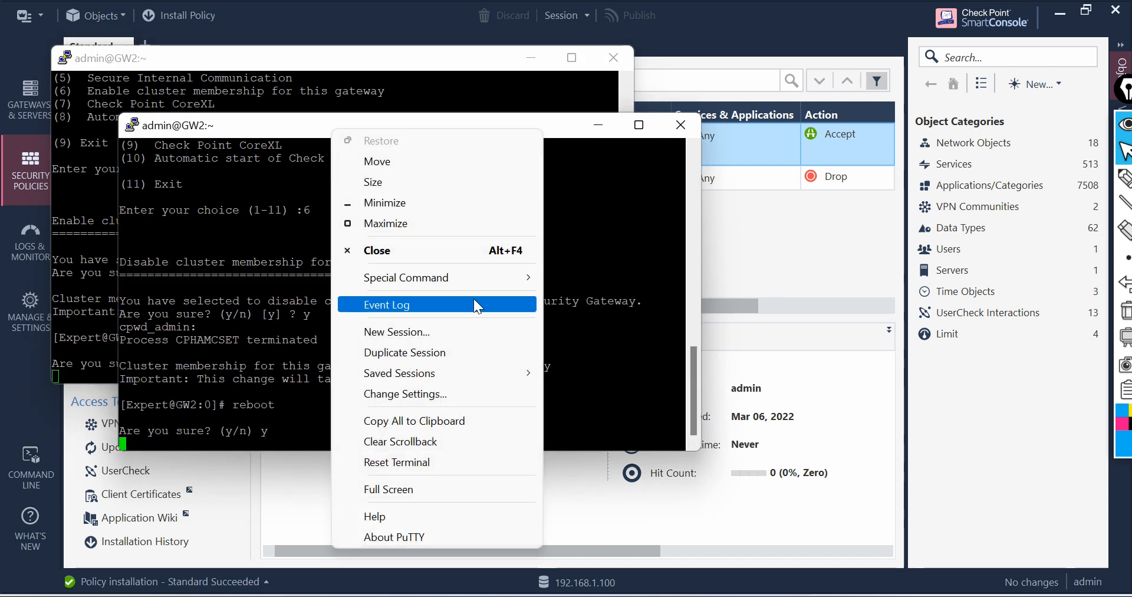
left_click(452, 332)
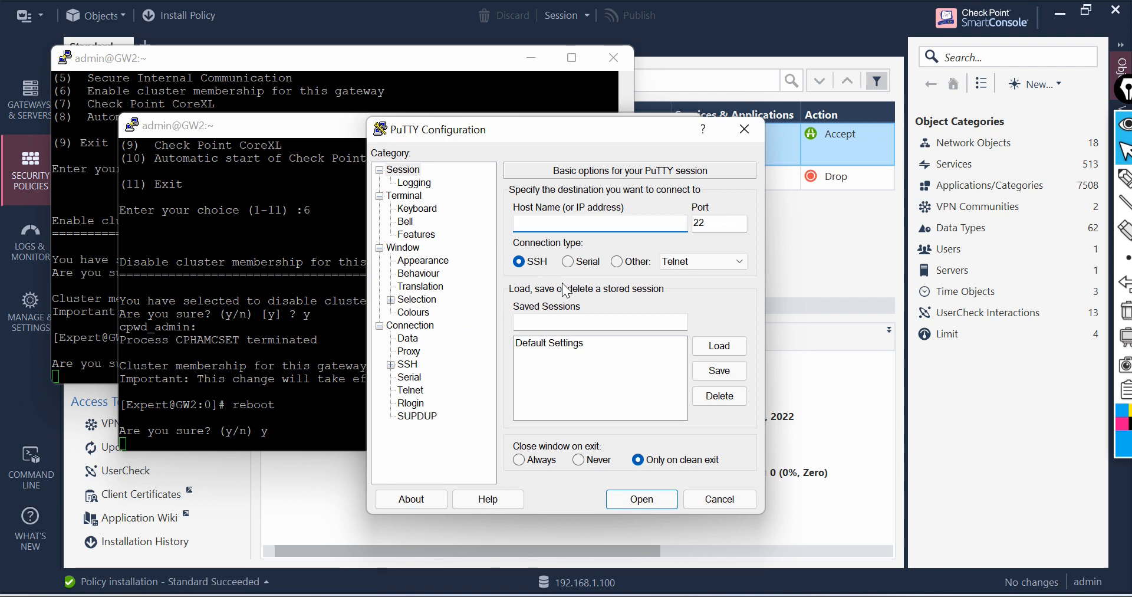
type("192.168")
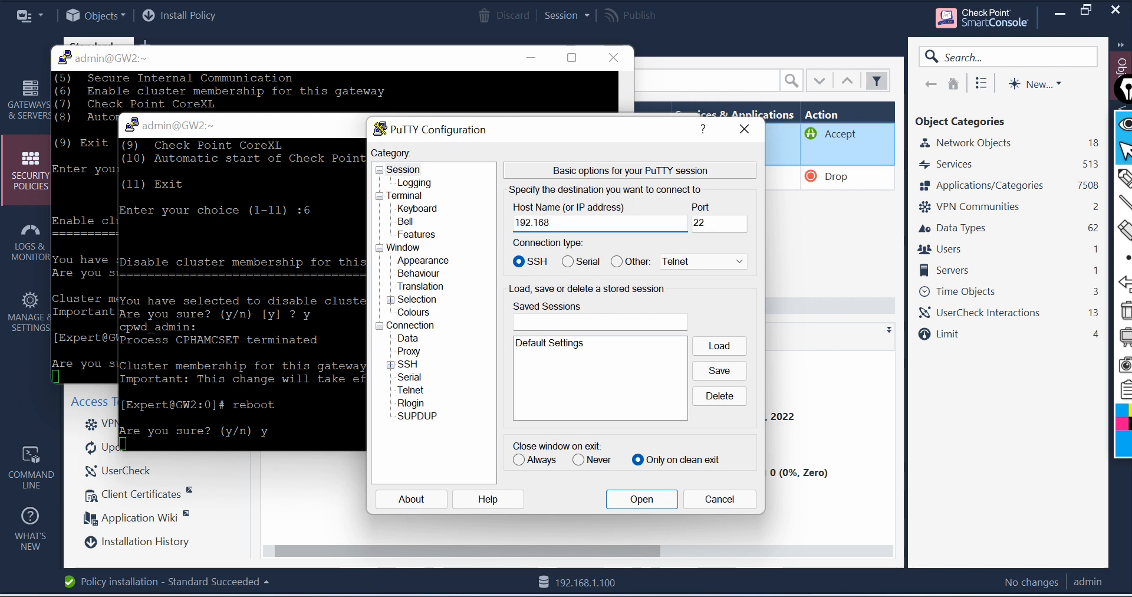
type(".1.")
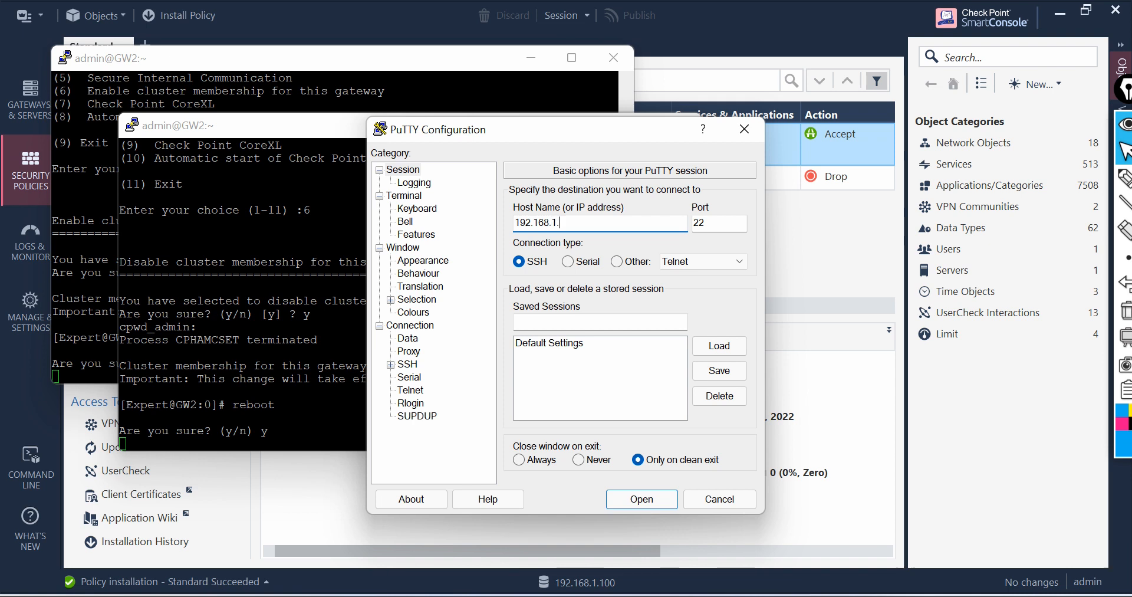
type("101")
left_click(651, 498)
Step: Log in to the new session as admin with the account password
type("a")
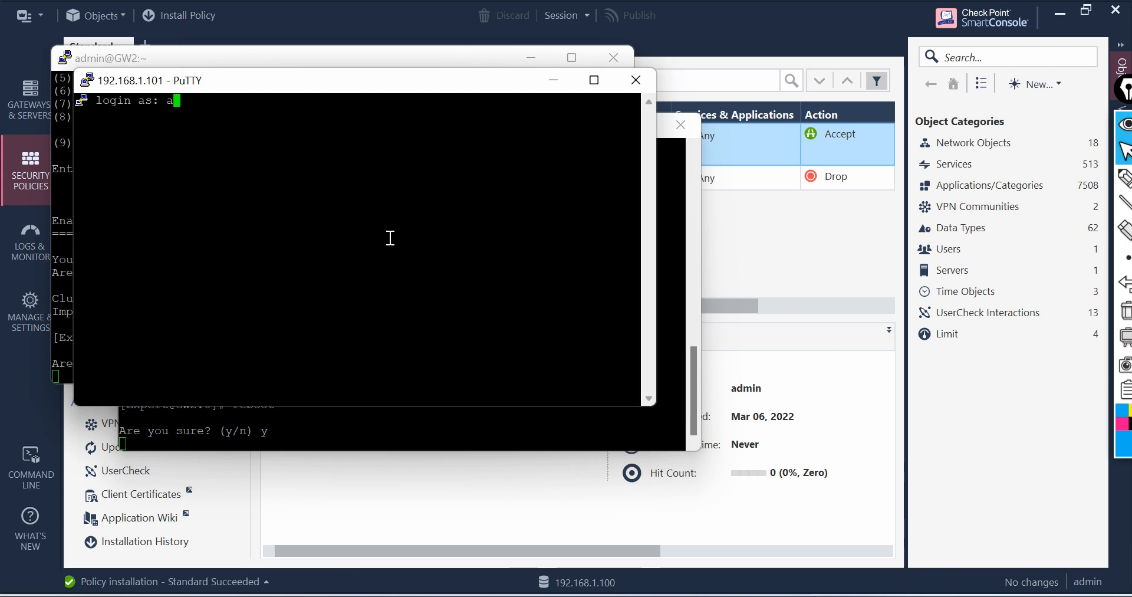
type("dmin")
key("Return")
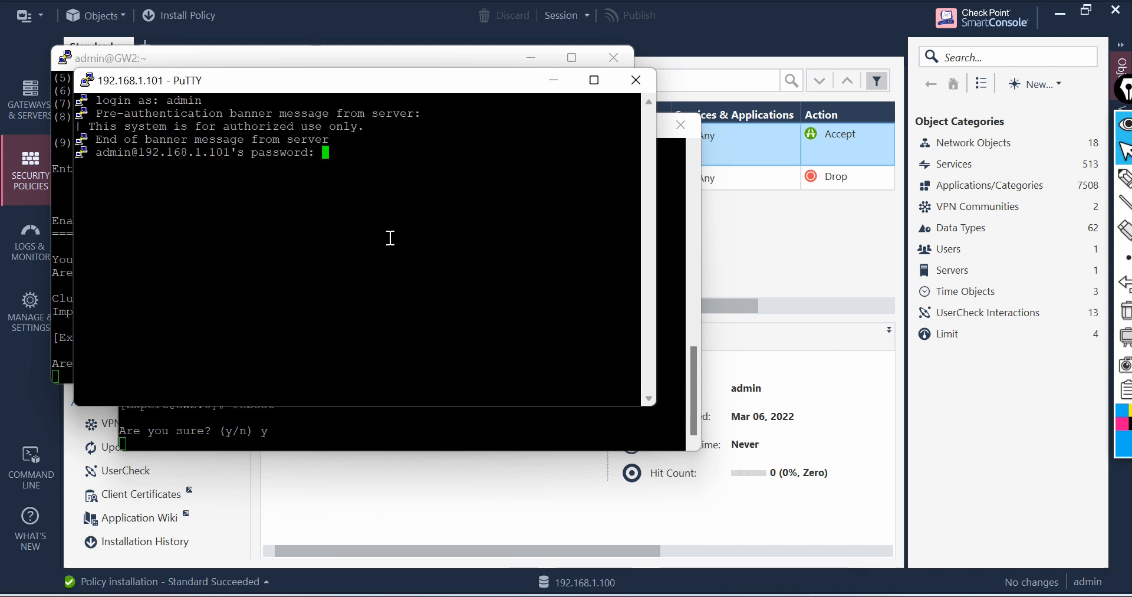
key("Return")
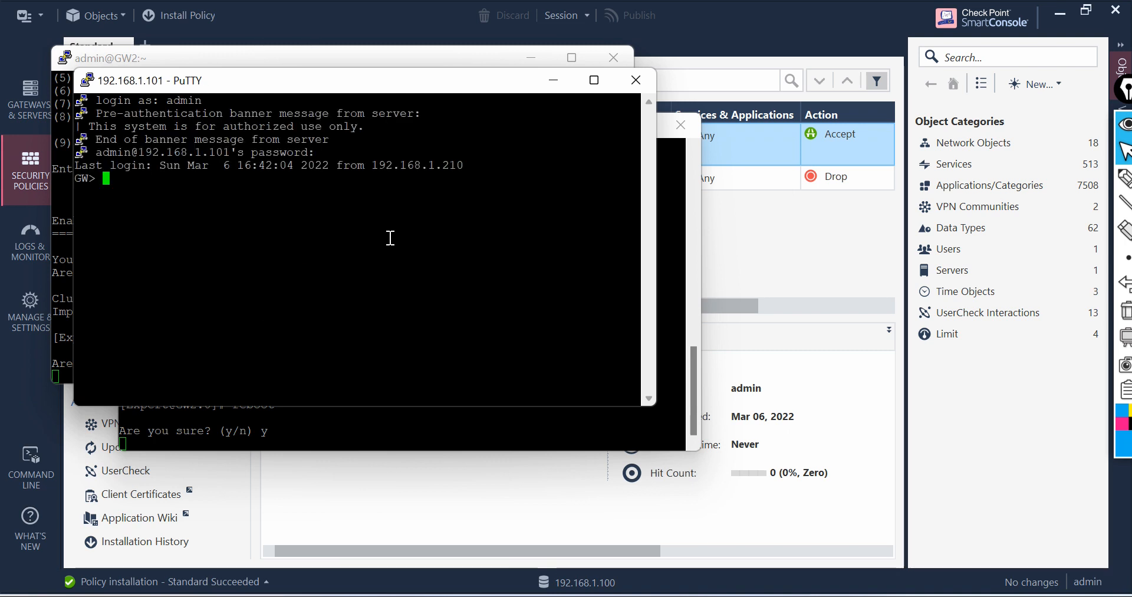
Step: Enter expert mode on GW with the expert password
type("expert")
key("Return")
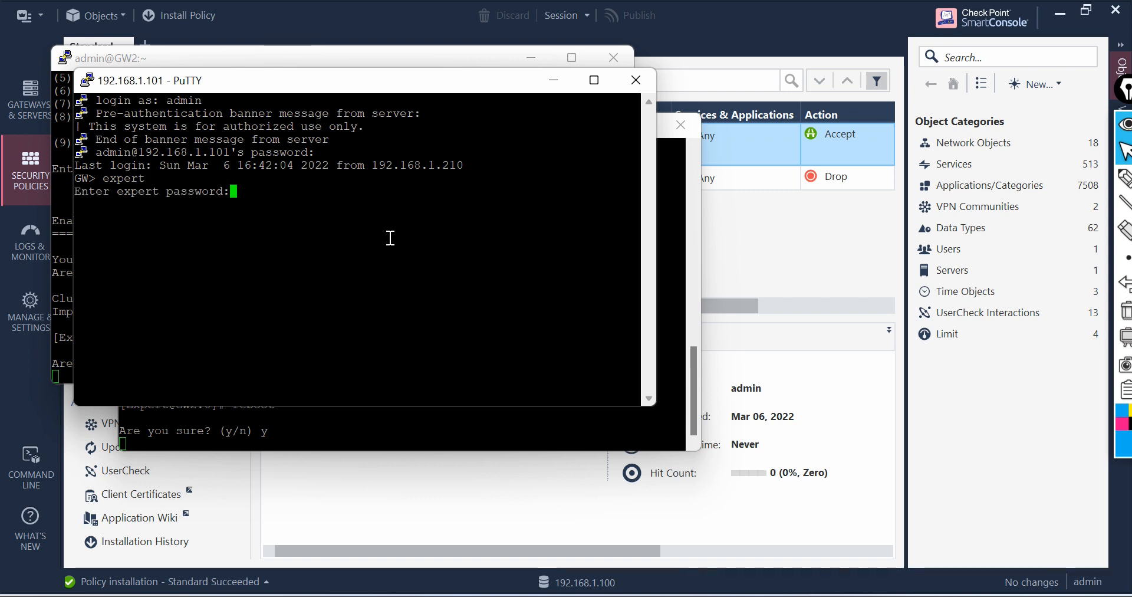
key("Return")
Step: Check GW's cluster state with cphaprob stat, then switch back to the GW2 session
type("cph")
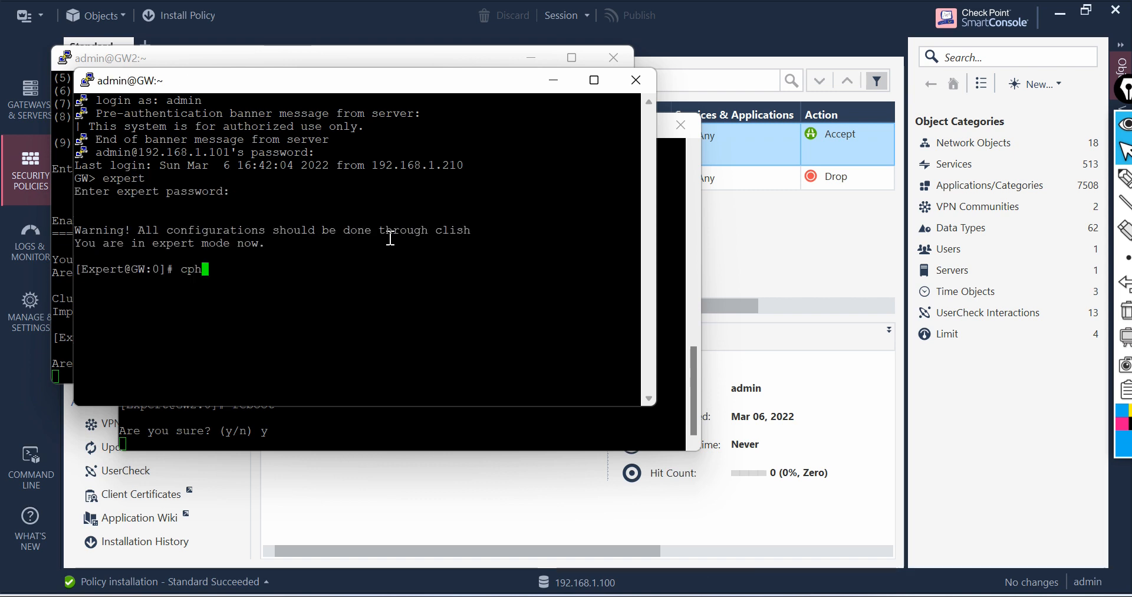
type("aprob star")
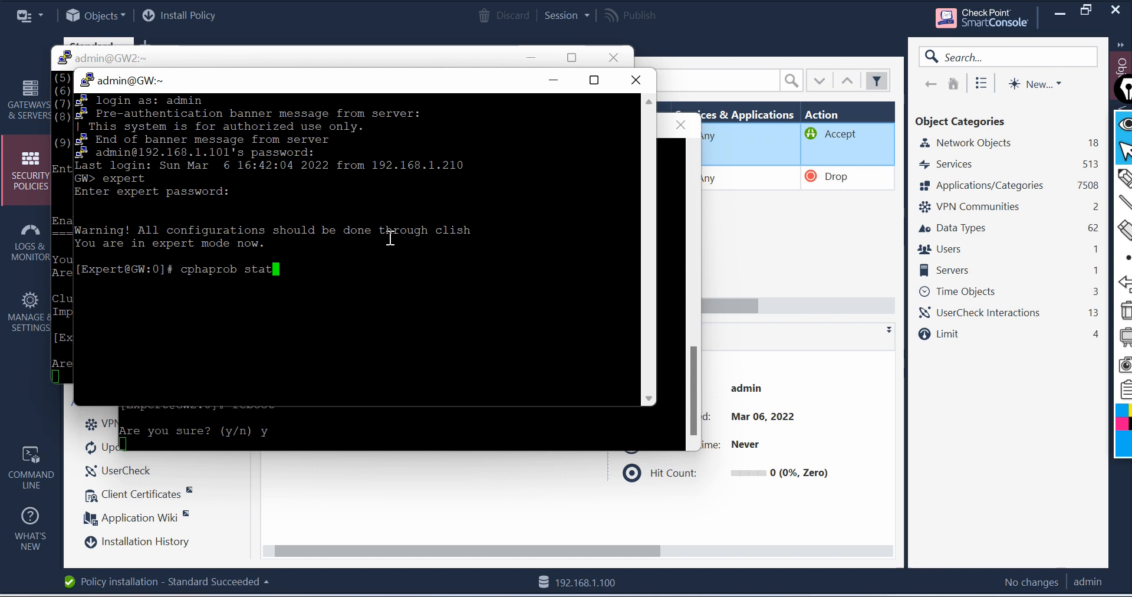
key("Return")
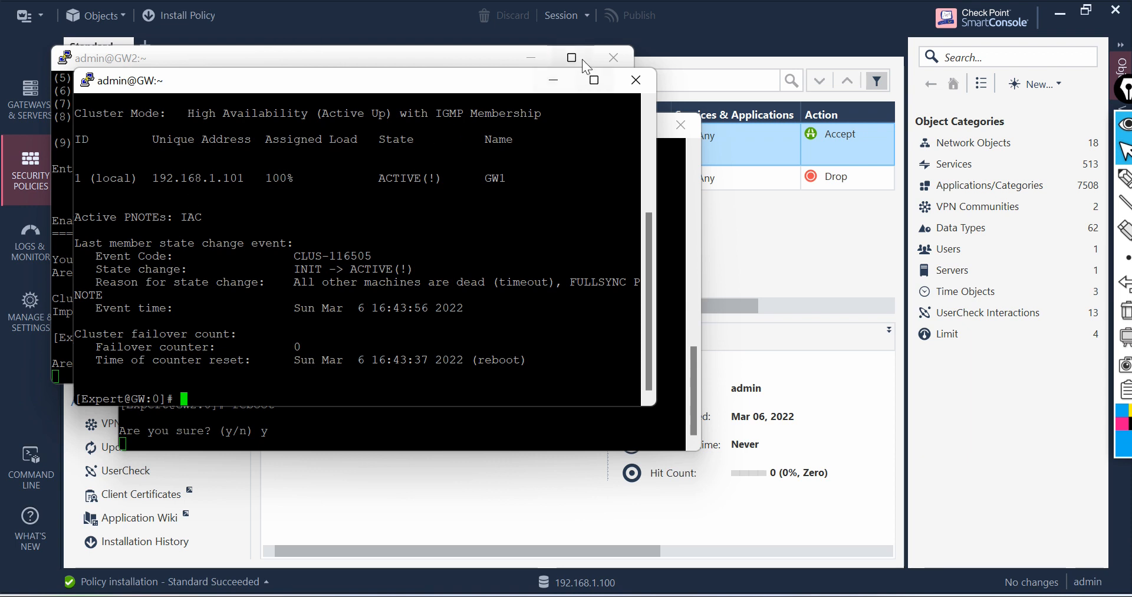
left_click(554, 84)
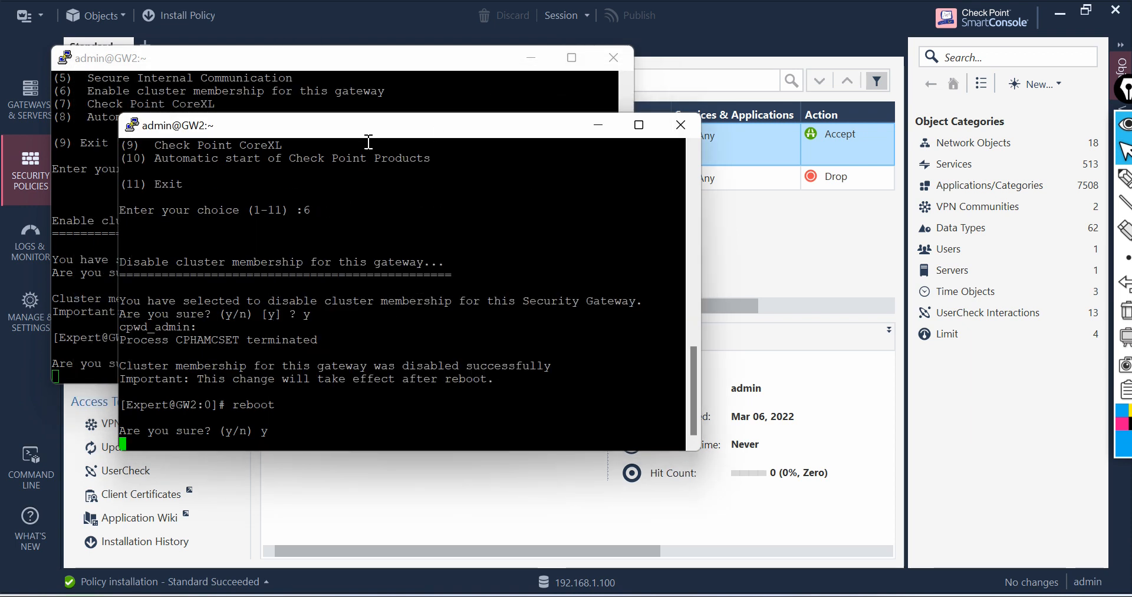
Step: Bring the other GW2 session forward, then open the Other virtual machine's console in VMware Workstation and release the cursor
left_click(402, 99)
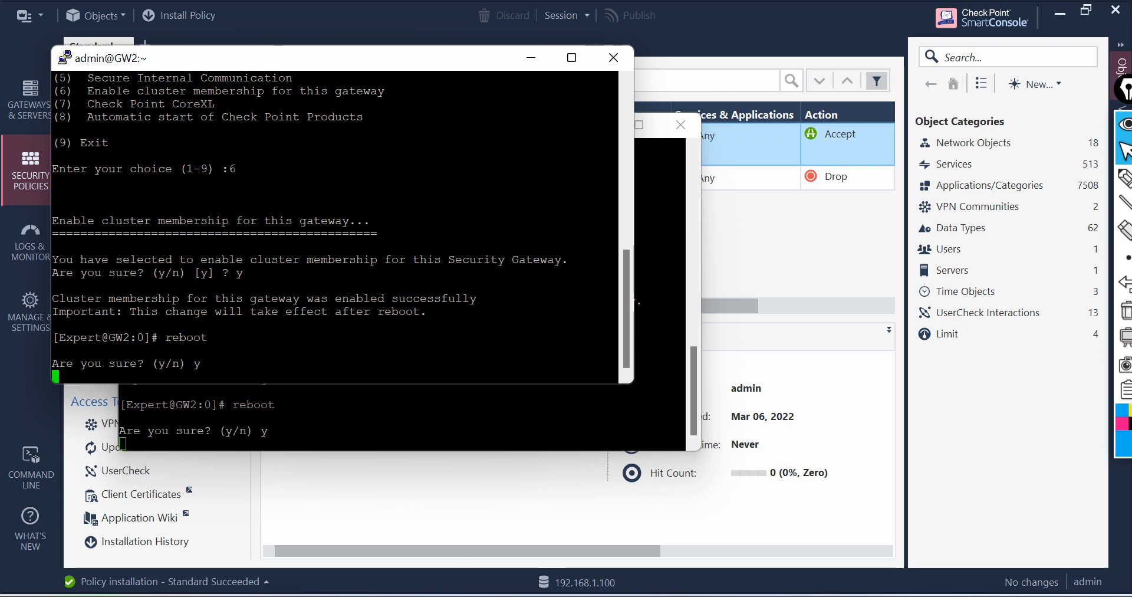
mouse_move(659, 596)
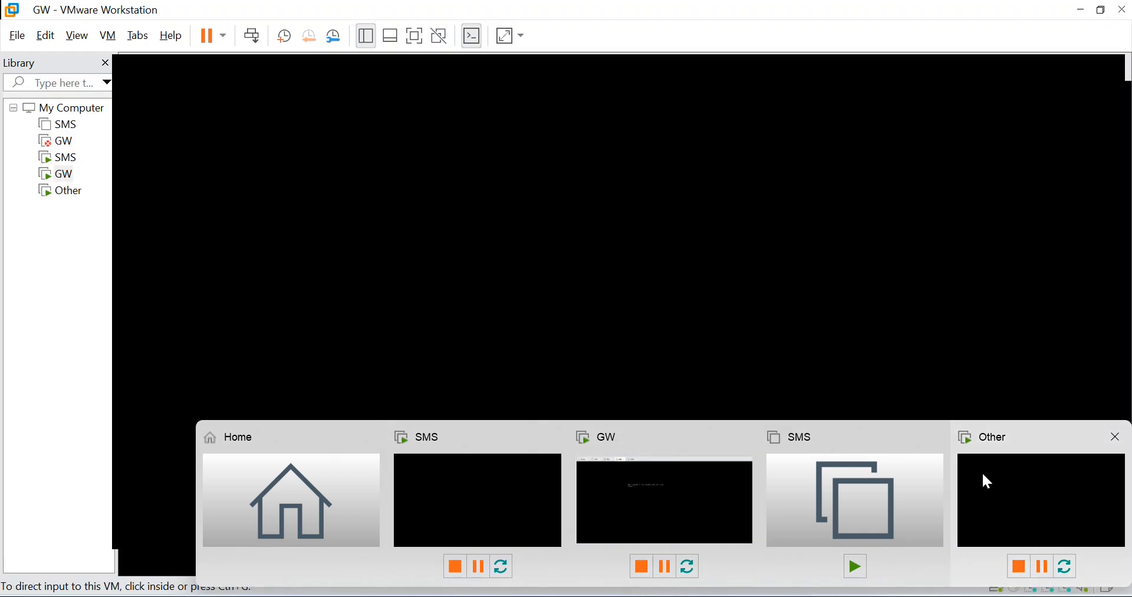
left_click(982, 472)
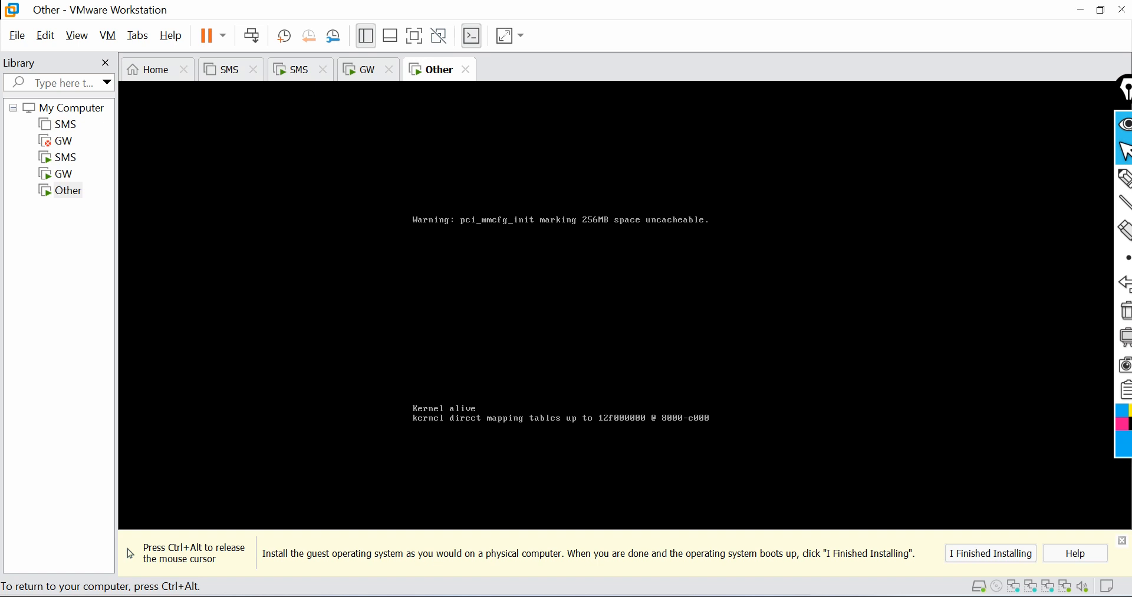
key("ctrl+alt")
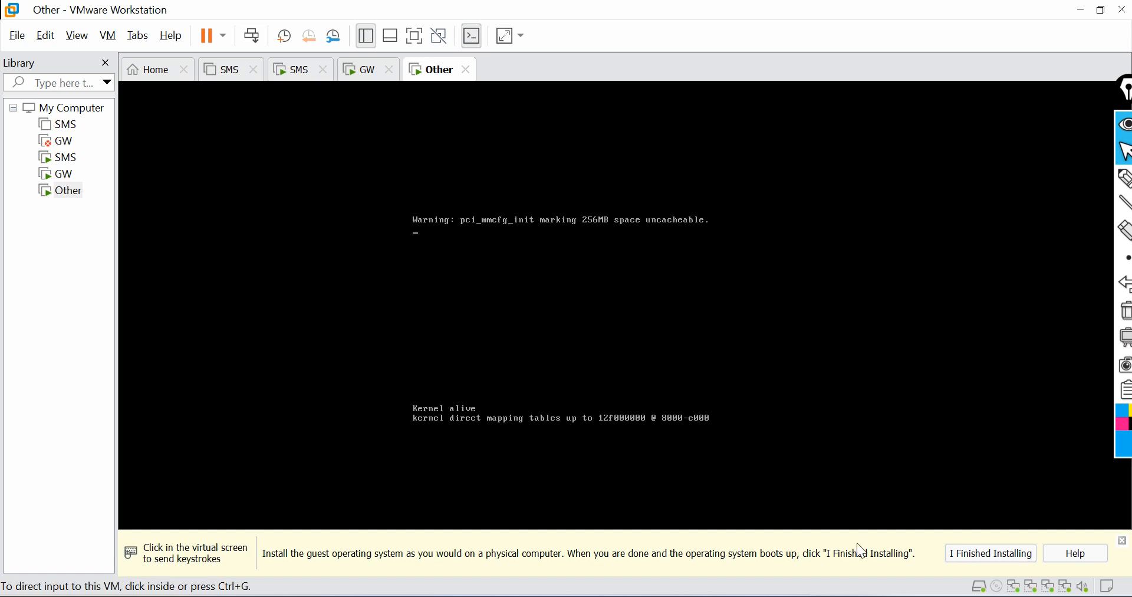
Step: Switch to the GW SSH session, maximize it, and rerun cphaprob stat twice to check the cluster members
mouse_move(779, 595)
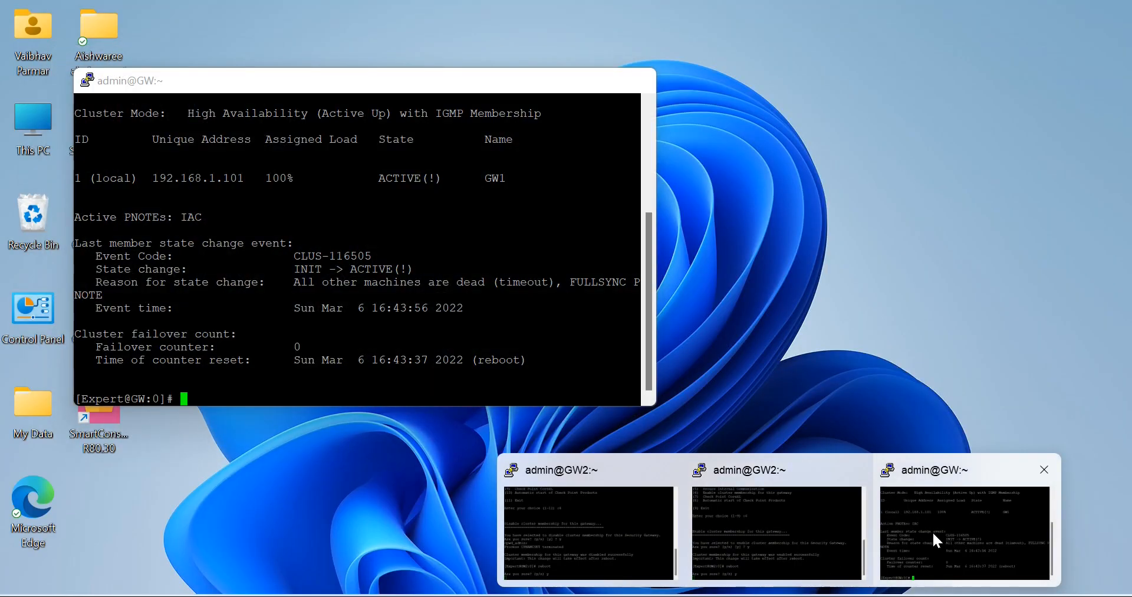
left_click(932, 530)
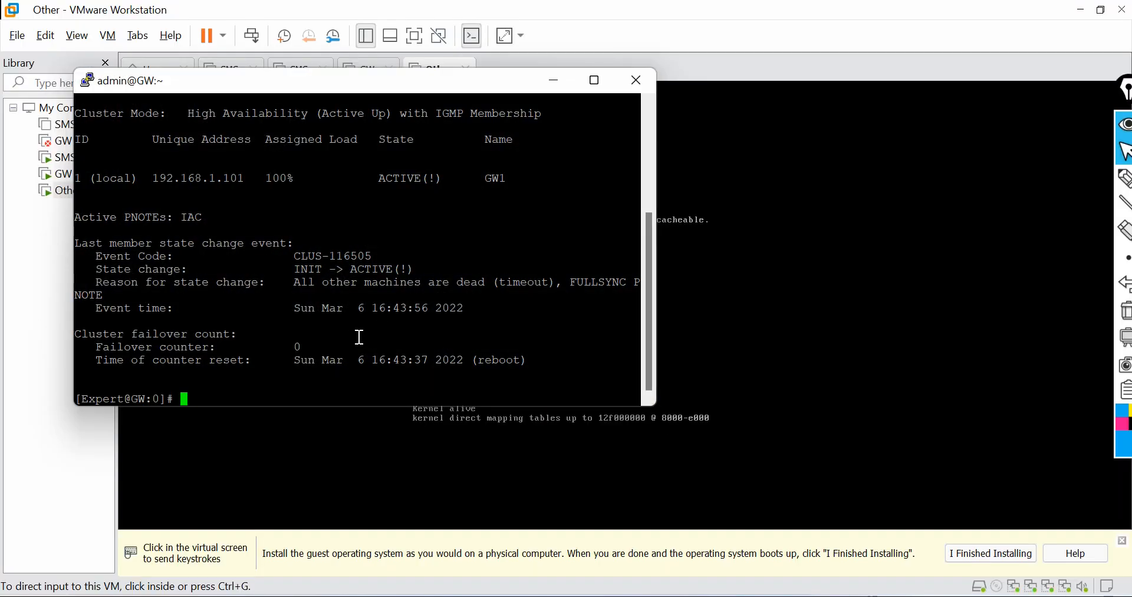
left_click_drag(349, 76, 351, 3)
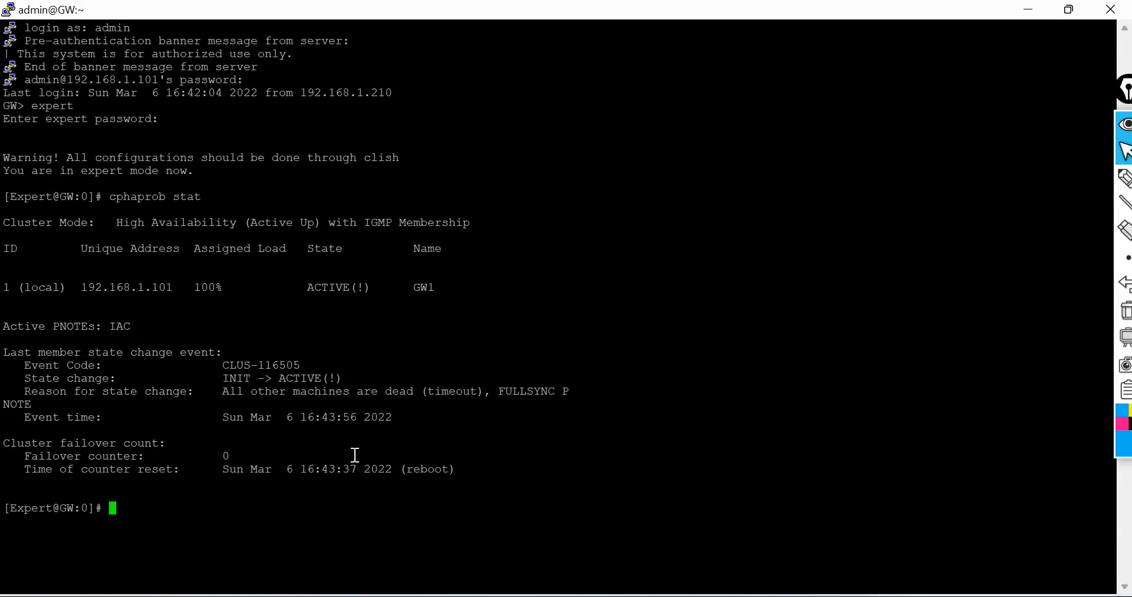
key("Up")
key("Return")
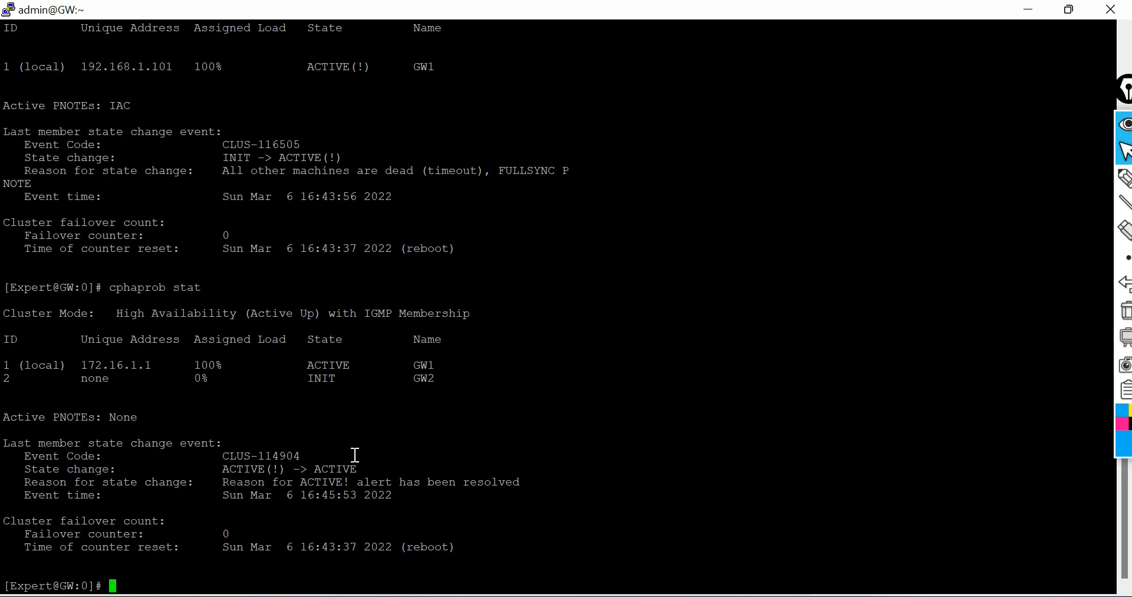
key("Up")
key("Return")
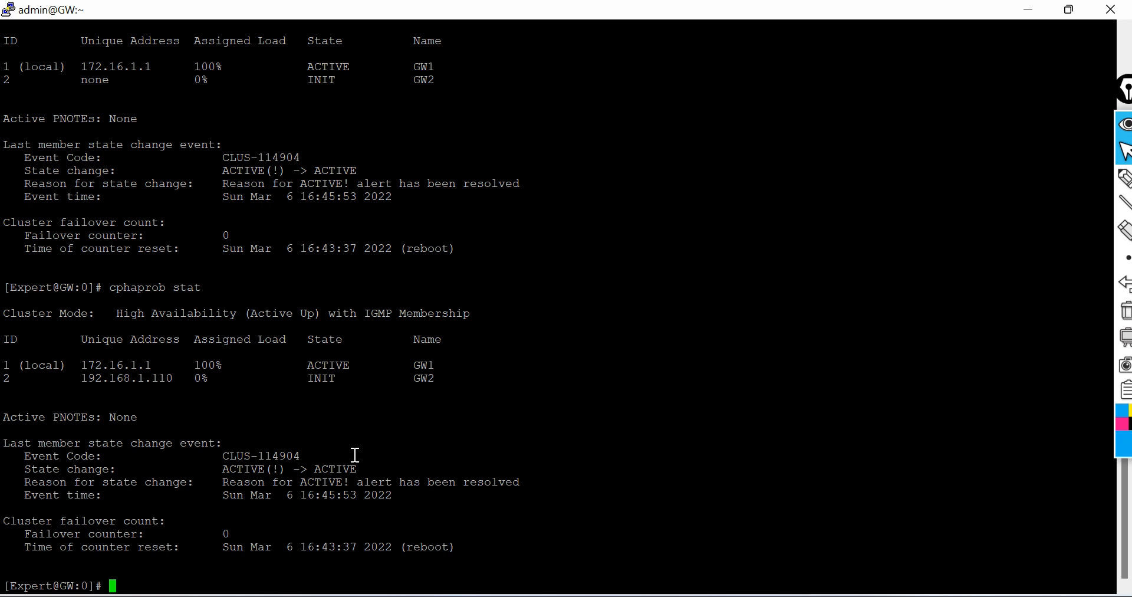
left_click_drag(201, 279, 115, 281)
left_click(1123, 176)
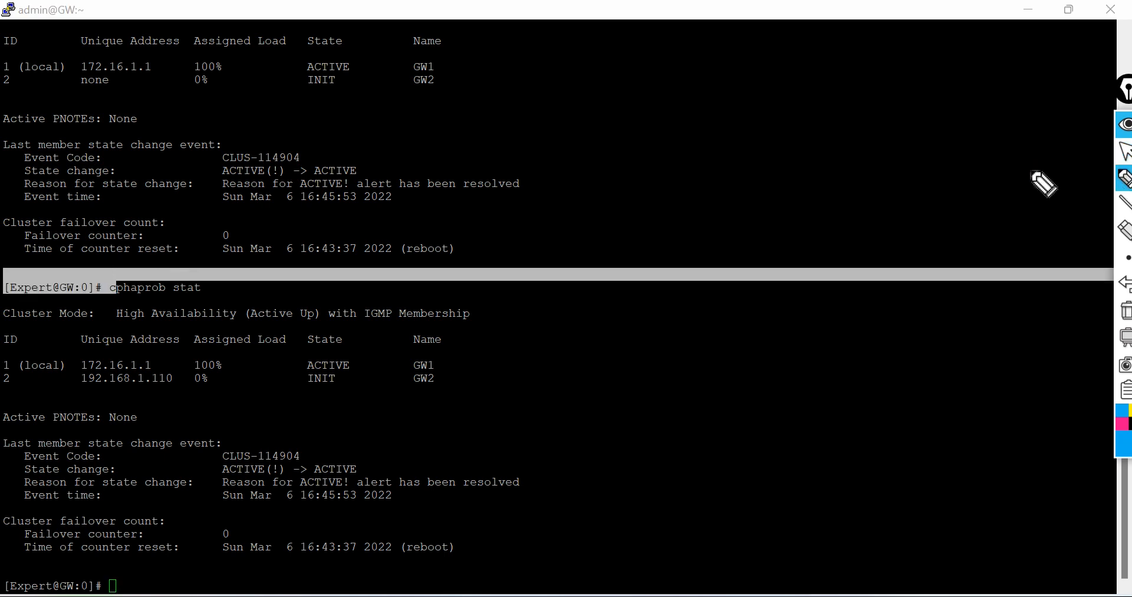
left_click_drag(304, 291, 111, 289)
mouse_move(6, 377)
left_mouse_down()
mouse_move(26, 405)
mouse_move(379, 430)
mouse_move(313, 277)
mouse_move(3, 318)
left_mouse_up()
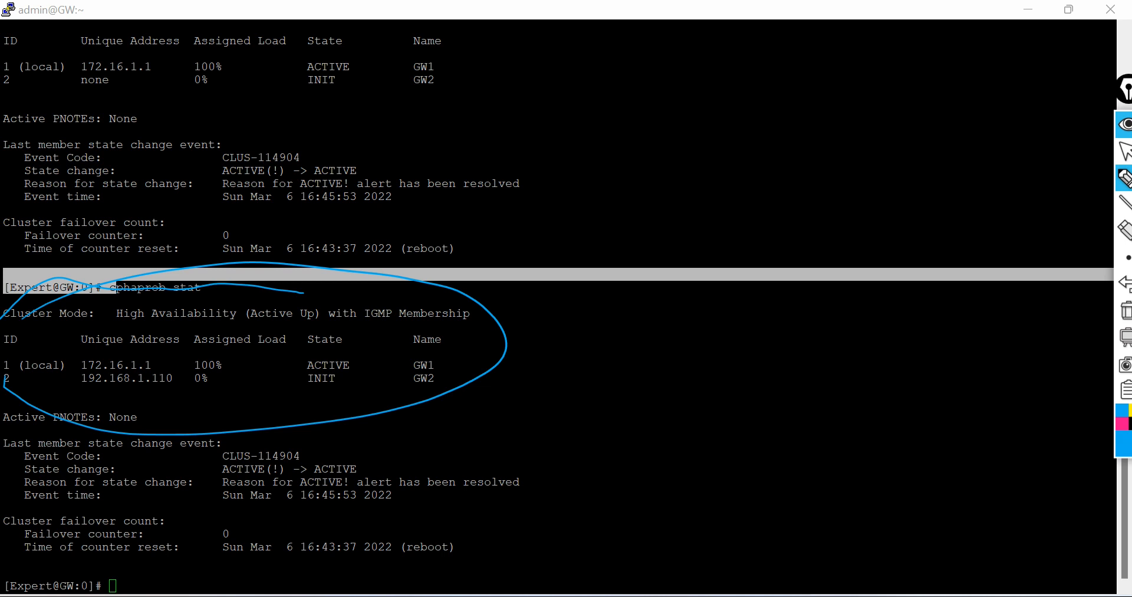
mouse_move(374, 349)
left_mouse_down()
mouse_move(341, 380)
mouse_move(369, 368)
left_mouse_up()
left_click(1124, 151)
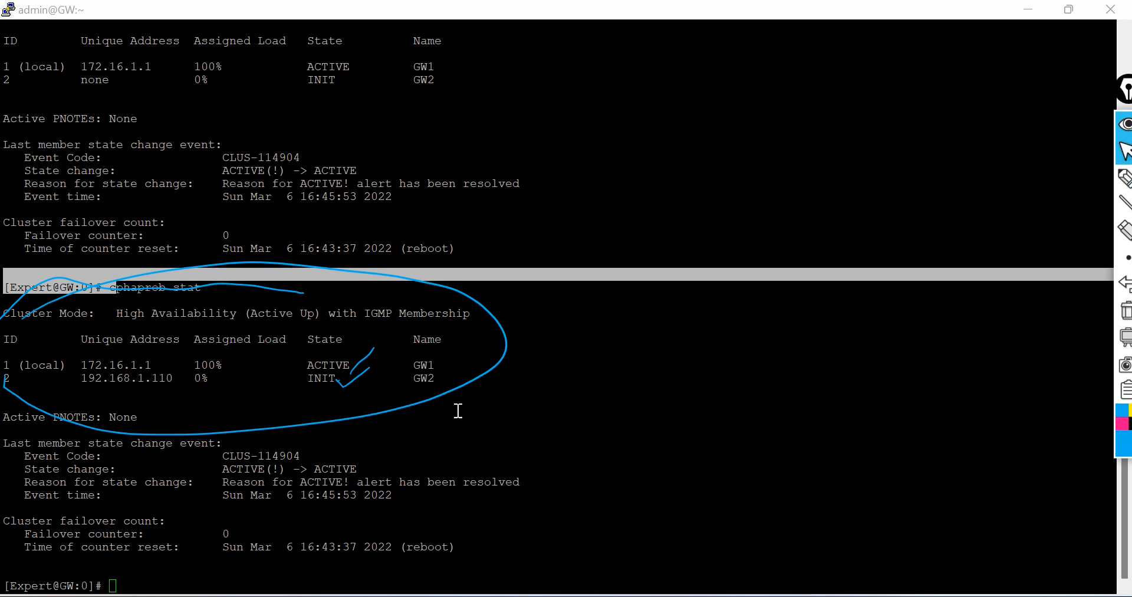
Step: Clear the GW terminal screen with the clear command
left_click(383, 551)
type("clear")
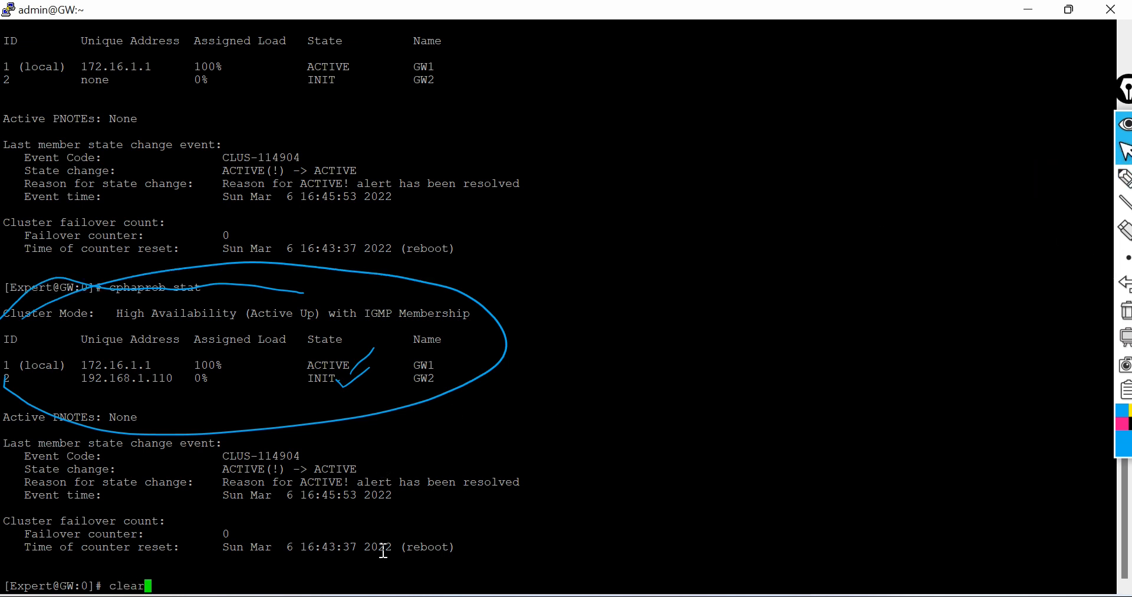
key("Return")
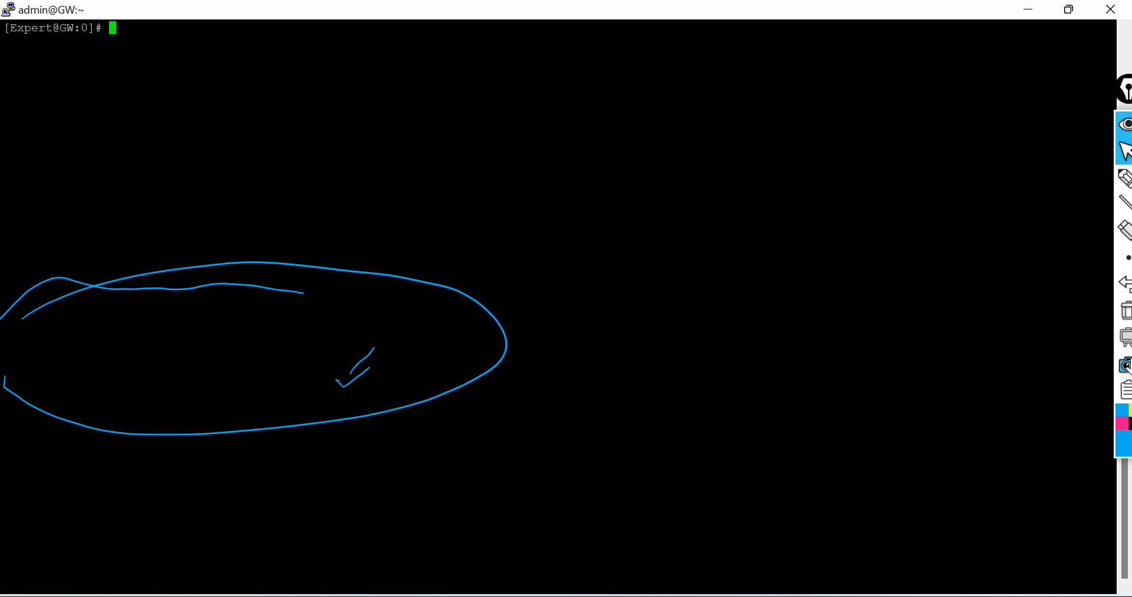
Step: Recall and run cphaprob stat again in the GW session to check both cluster members' states
left_click(1127, 310)
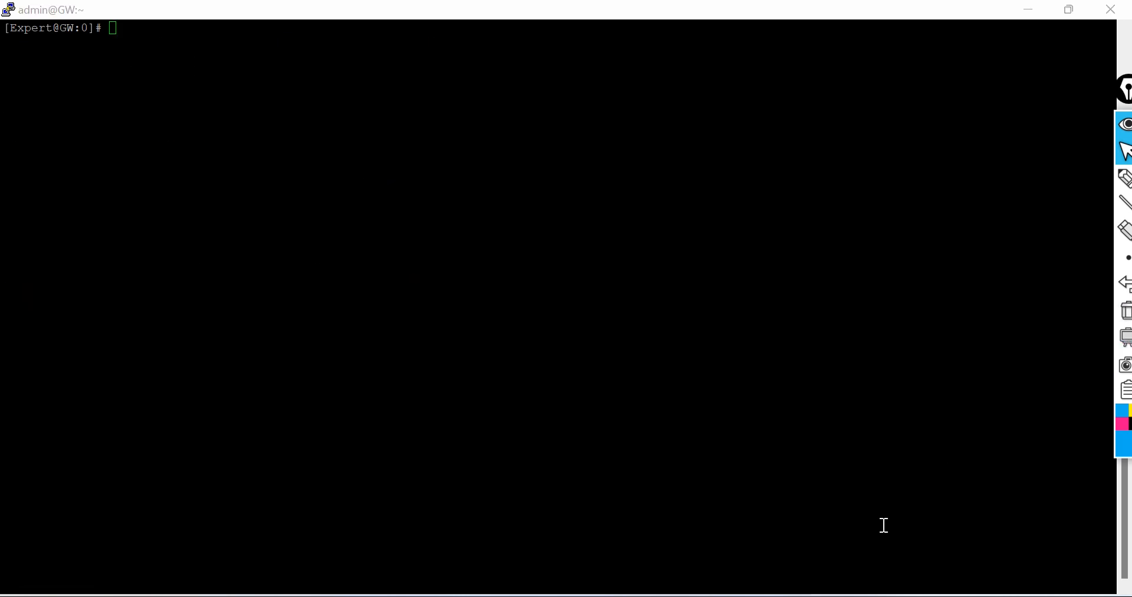
left_click(185, 254)
type("clear")
key("Up")
key("Down")
key("Up")
key("Return")
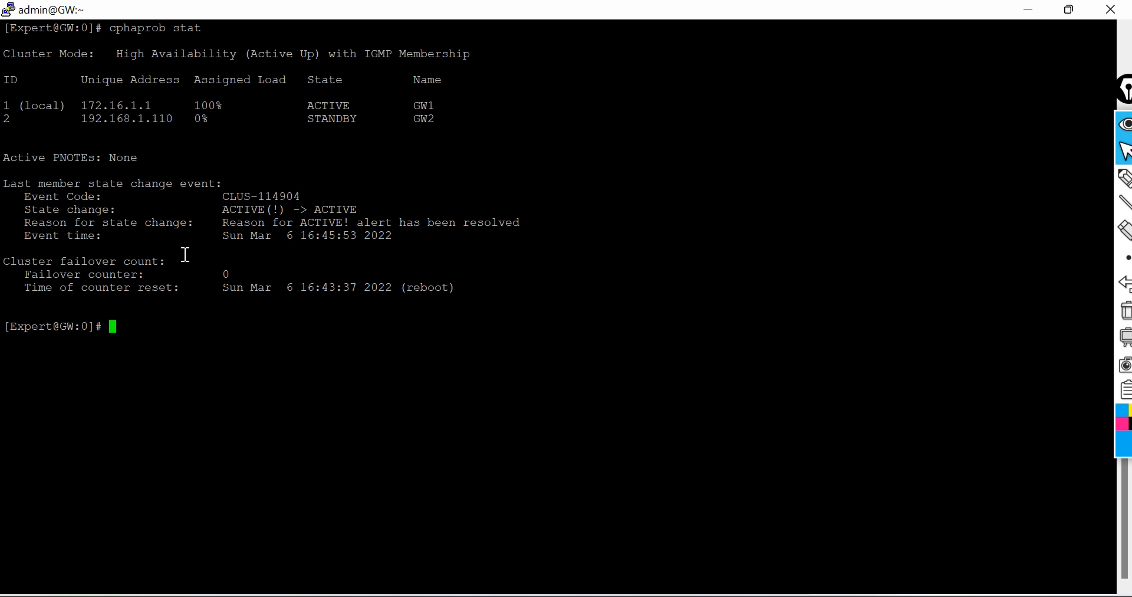
left_click(1122, 176)
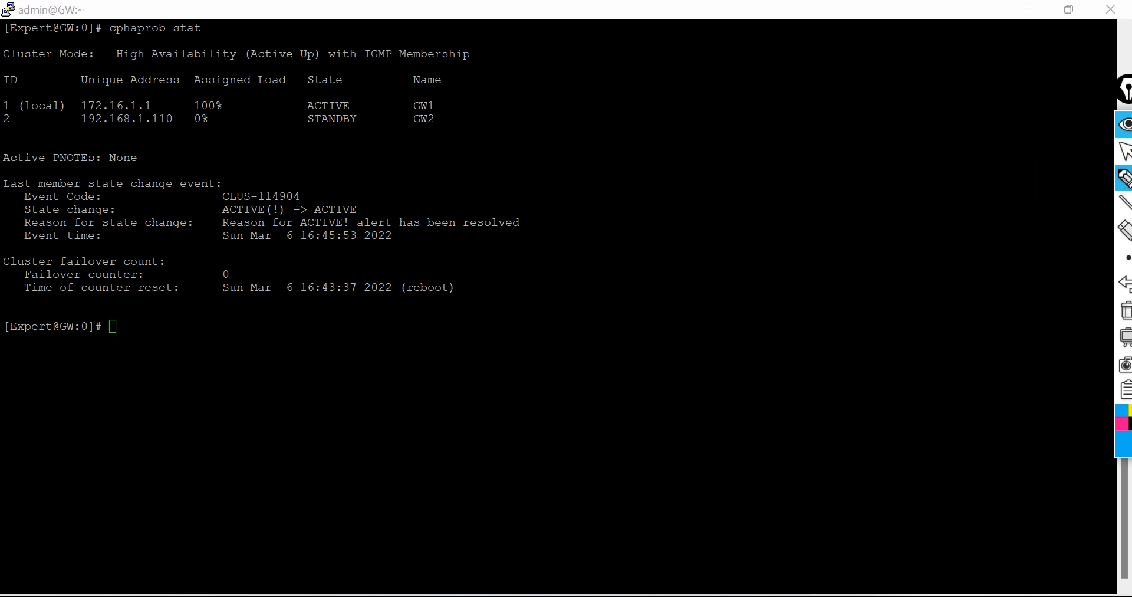
mouse_move(11, 139)
left_mouse_down()
mouse_move(132, 155)
mouse_move(390, 155)
mouse_move(403, 73)
mouse_move(151, 62)
mouse_move(3, 88)
mouse_move(60, 134)
left_mouse_up()
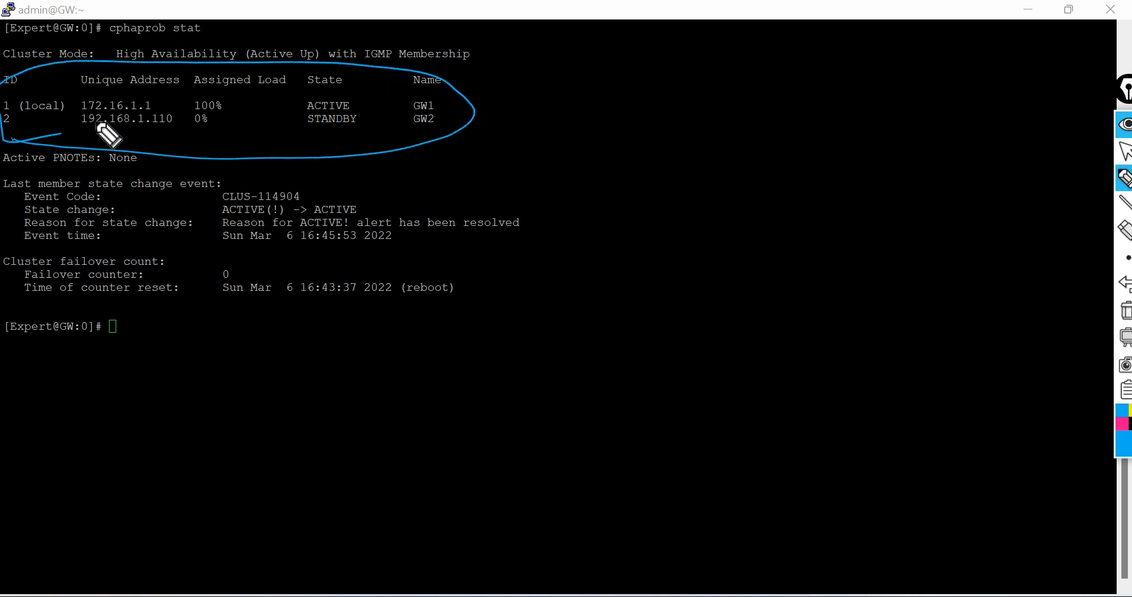
left_click_drag(531, 288, 552, 353)
left_click_drag(550, 257, 569, 312)
mouse_move(581, 270)
left_mouse_down()
mouse_move(639, 260)
mouse_move(659, 205)
mouse_move(696, 196)
left_mouse_up()
left_click_drag(717, 158, 748, 174)
mouse_move(737, 137)
left_mouse_down()
mouse_move(721, 197)
mouse_move(805, 154)
left_mouse_up()
left_click_drag(667, 281, 682, 343)
mouse_move(672, 318)
left_mouse_down()
mouse_move(736, 301)
mouse_move(772, 240)
mouse_move(886, 182)
mouse_move(912, 147)
mouse_move(920, 198)
left_mouse_up()
left_click_drag(578, 394, 963, 190)
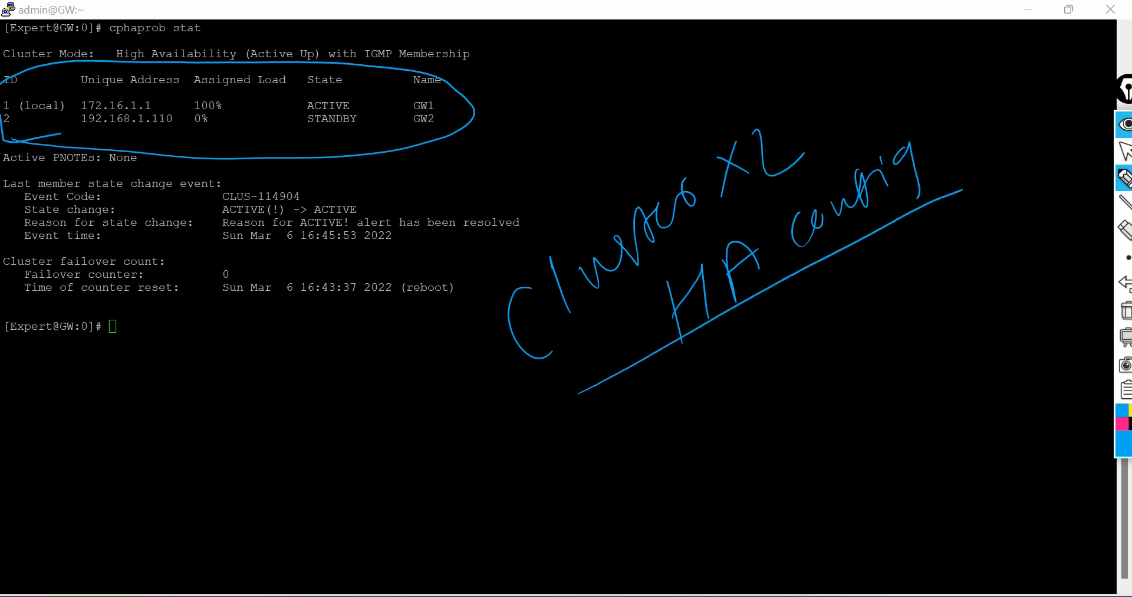